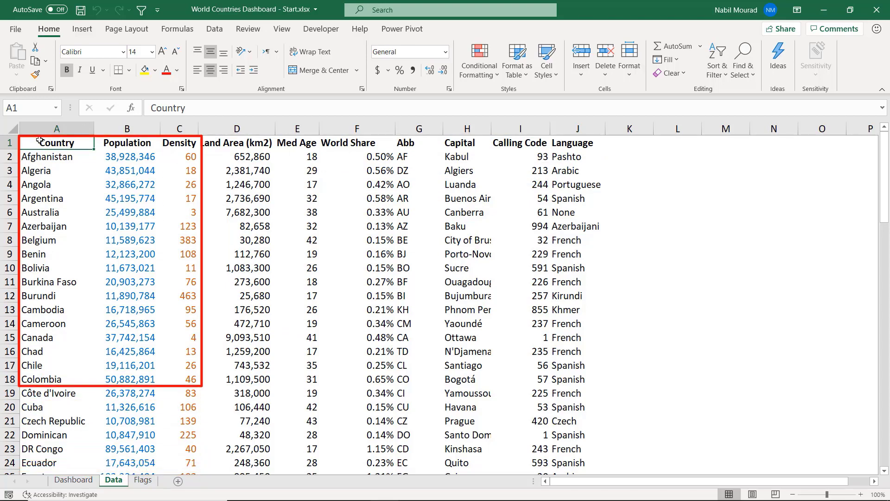
# Step: Insert a combo chart from A1:C15 with Population as clustered columns and Density as a line on the secondary axis
pyautogui.moveTo(119, 148); pyautogui.dragTo(162, 341)
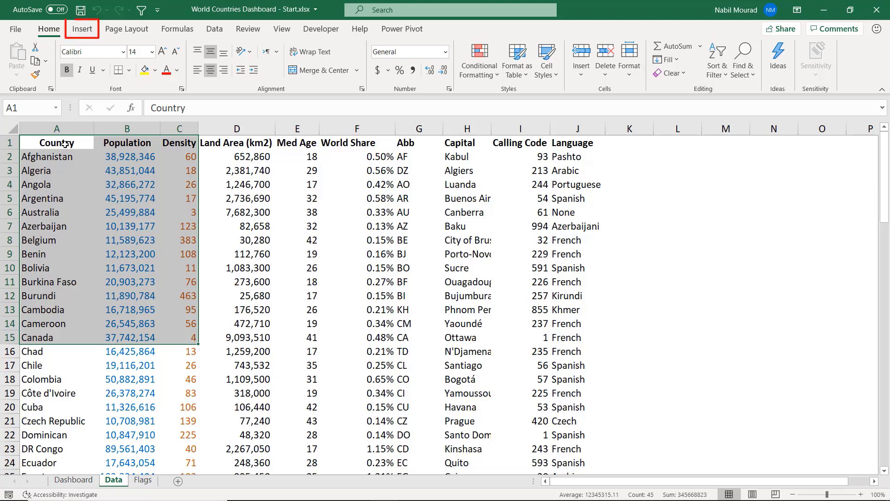
pyautogui.click(83, 31)
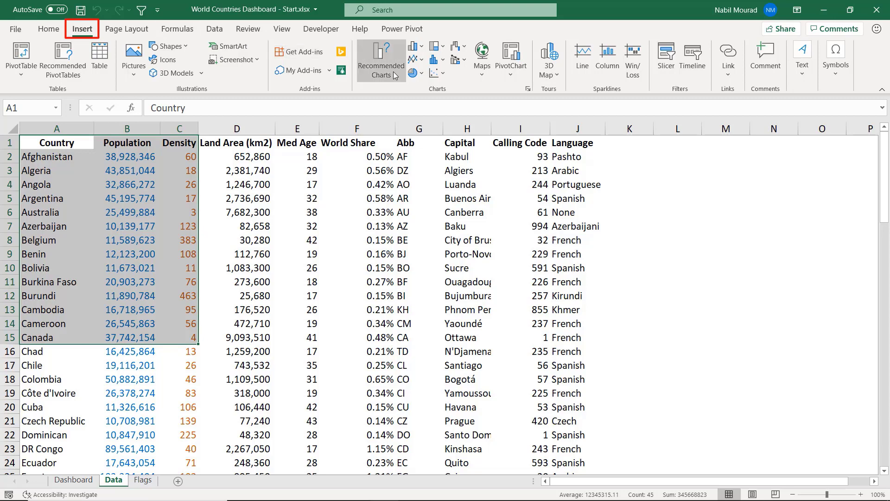
pyautogui.click(528, 90)
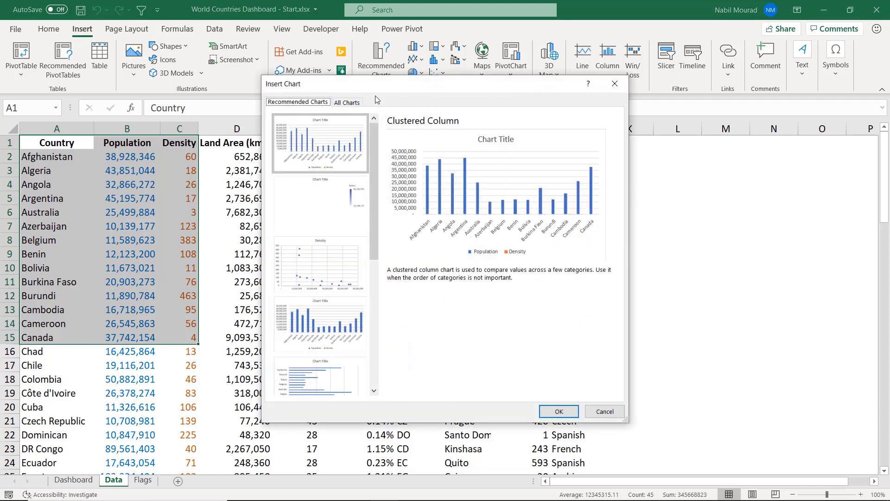
pyautogui.click(346, 104)
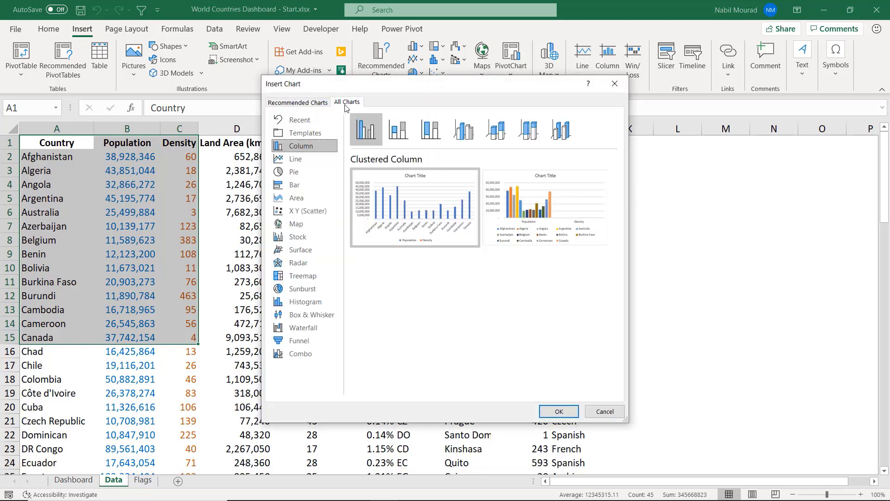
pyautogui.click(308, 354)
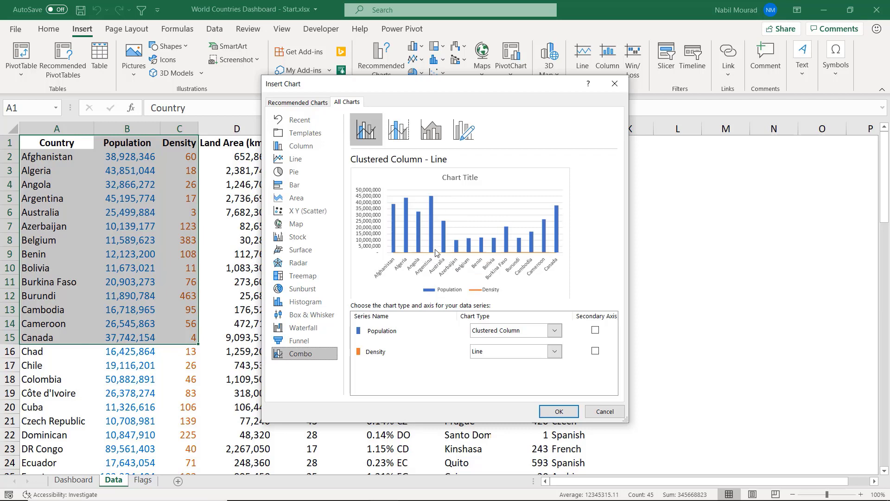
pyautogui.click(596, 352)
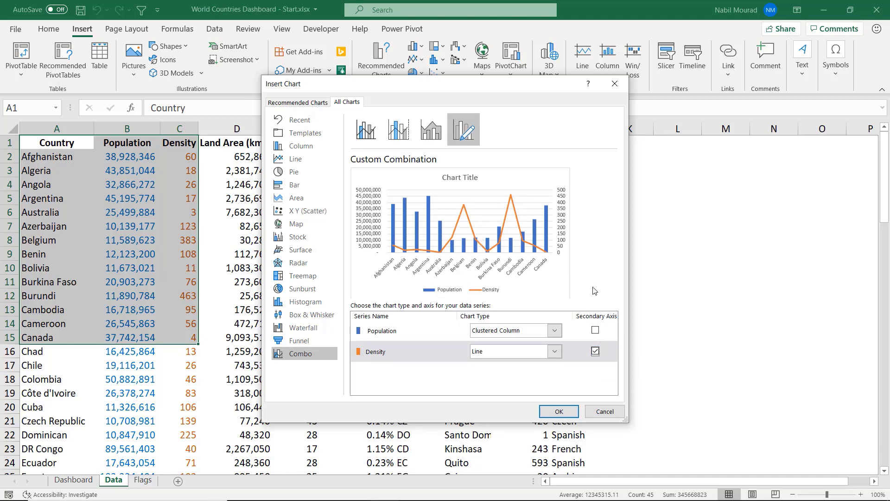
pyautogui.click(566, 410)
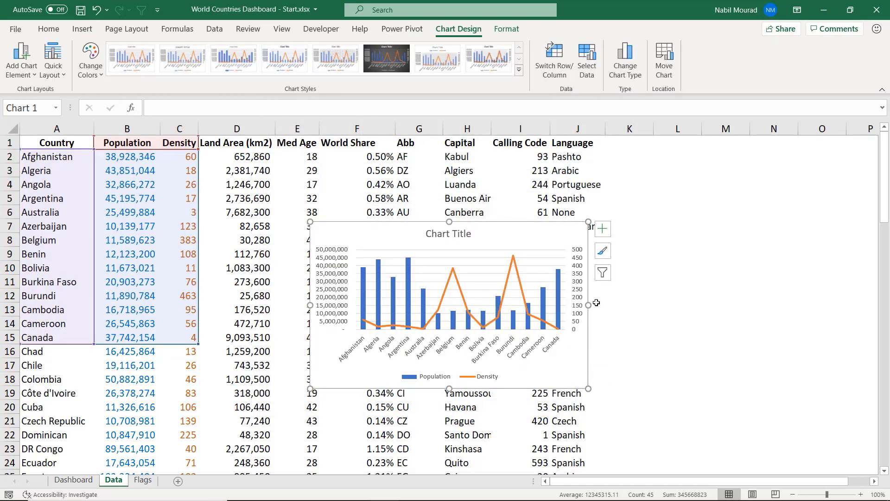
# Step: Set the display units of the chart's primary vertical axis to Millions
pyautogui.click(325, 301)
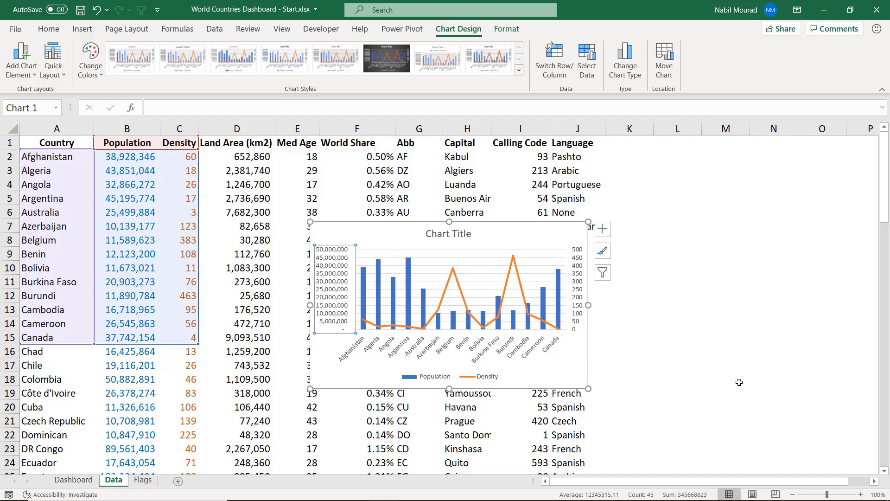
pyautogui.hotkey('ctrl', '1')
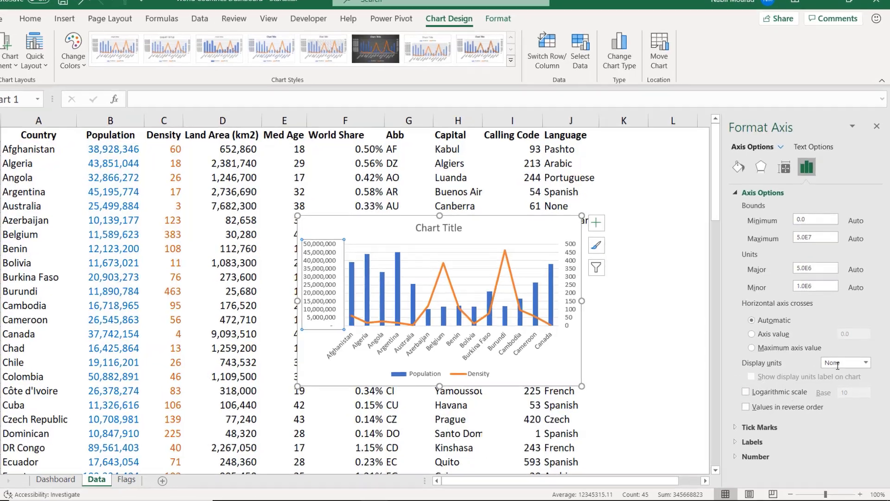
pyautogui.click(866, 363)
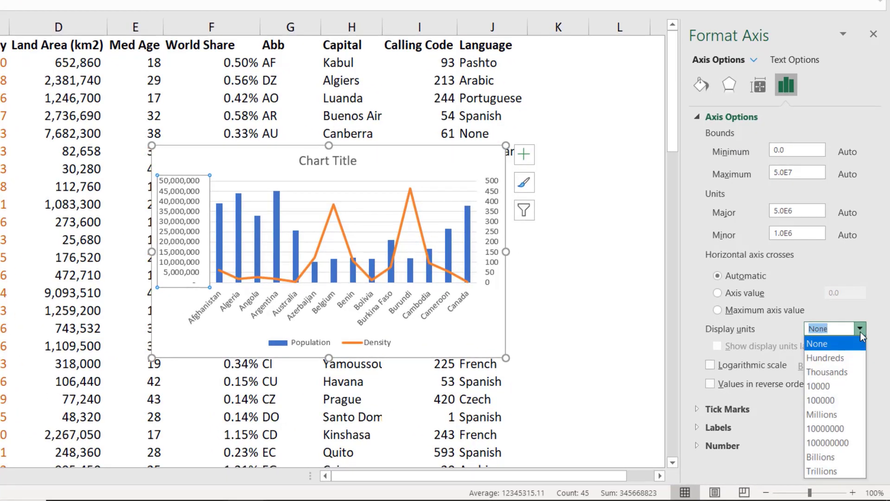
pyautogui.click(835, 414)
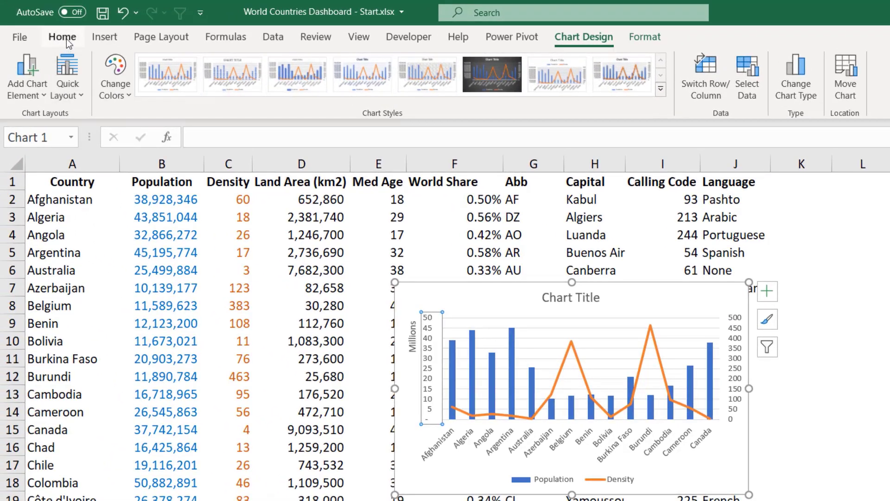
# Step: Format the primary vertical axis labels as 10.5-point bold blue text
pyautogui.click(62, 37)
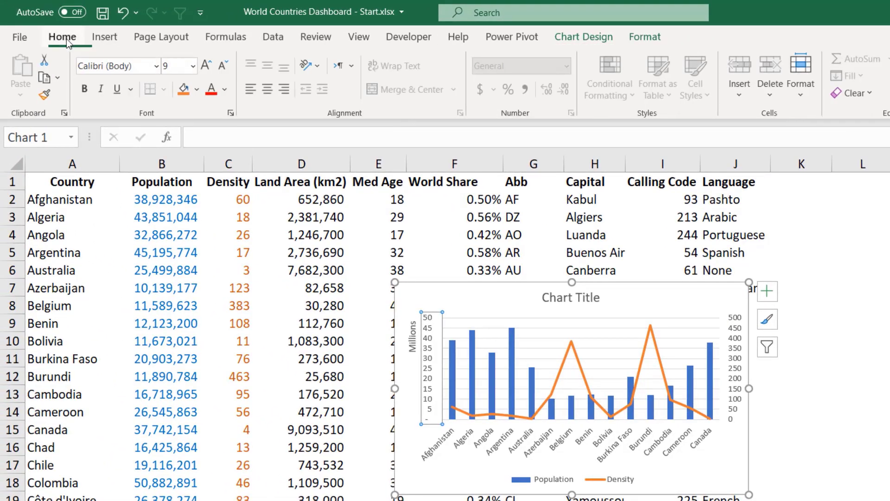
pyautogui.click(207, 71)
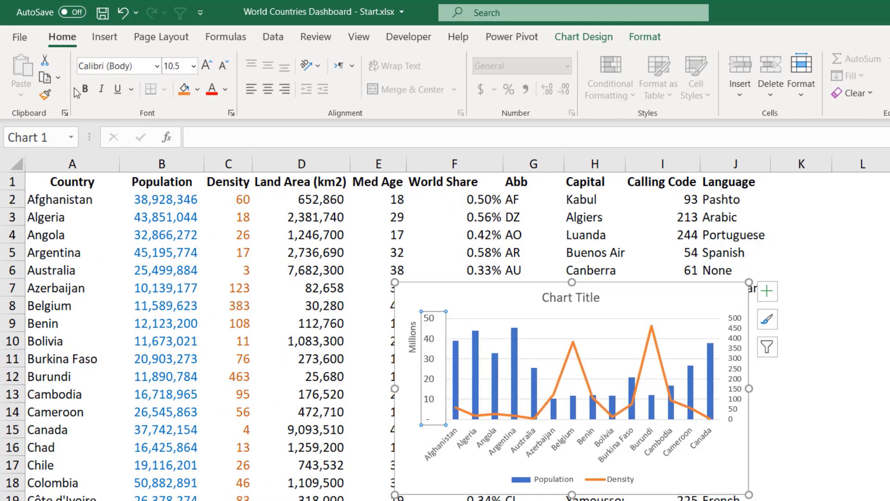
pyautogui.click(86, 89)
pyautogui.click(226, 89)
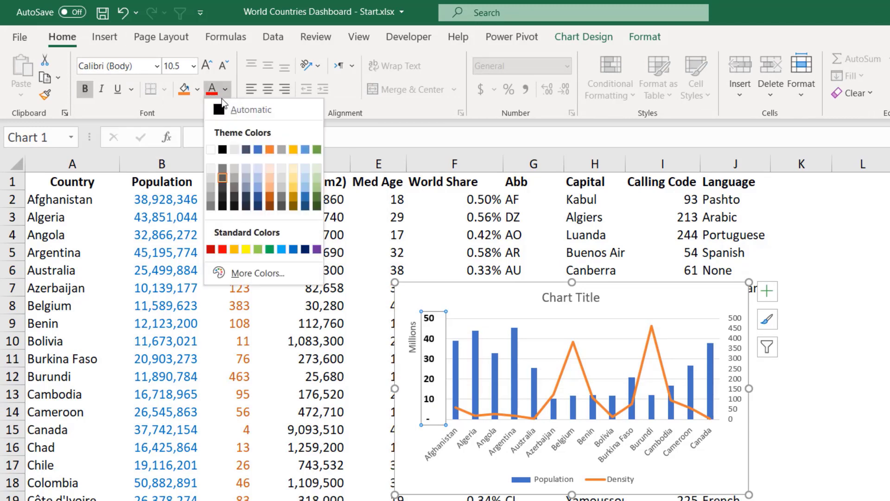
pyautogui.click(293, 251)
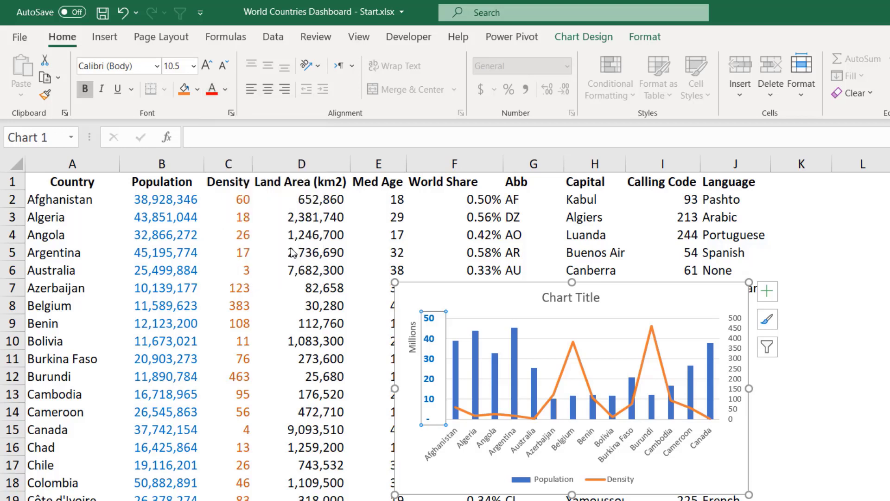
# Step: Format the secondary vertical axis labels as 10.5-point bold orange text to match the Density line
pyautogui.click(737, 346)
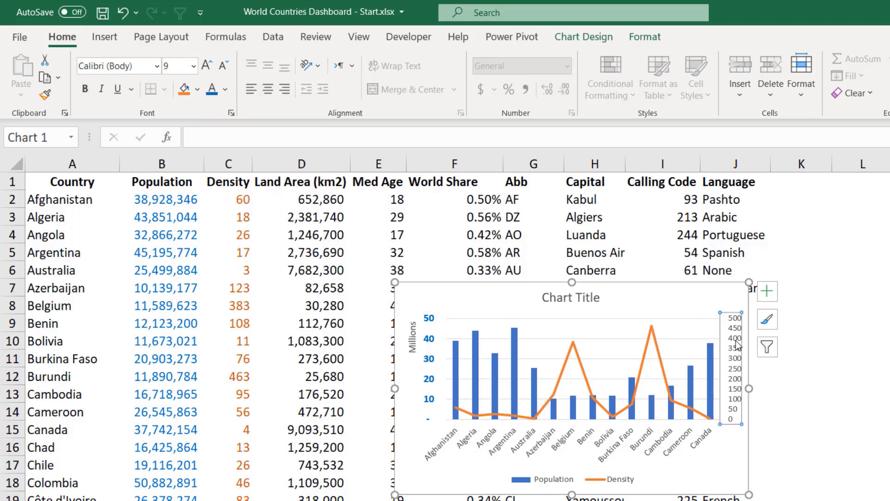
pyautogui.click(207, 68)
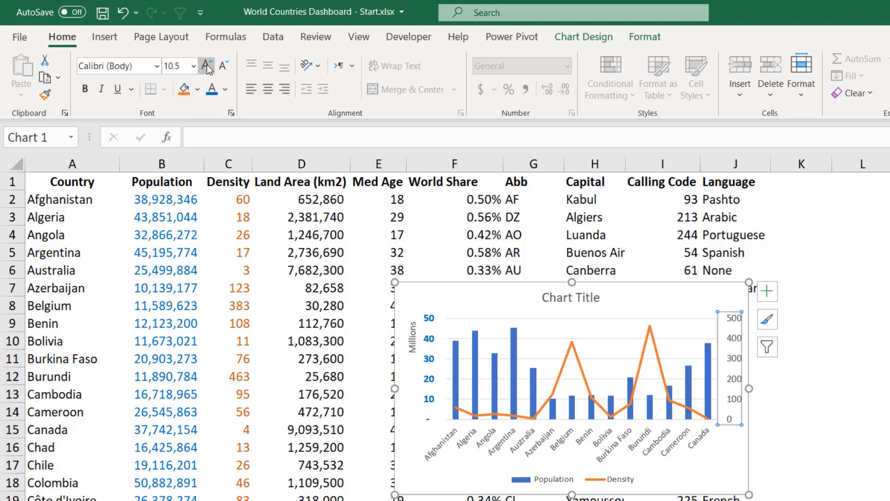
pyautogui.click(85, 89)
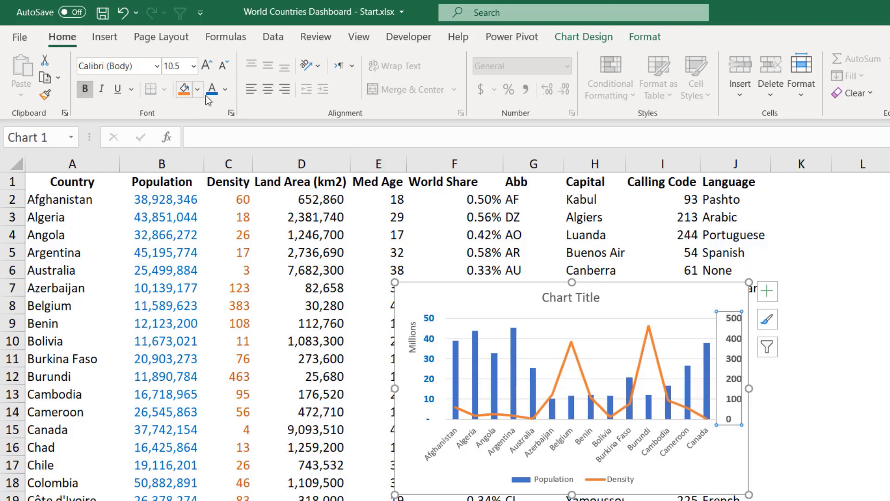
pyautogui.click(226, 93)
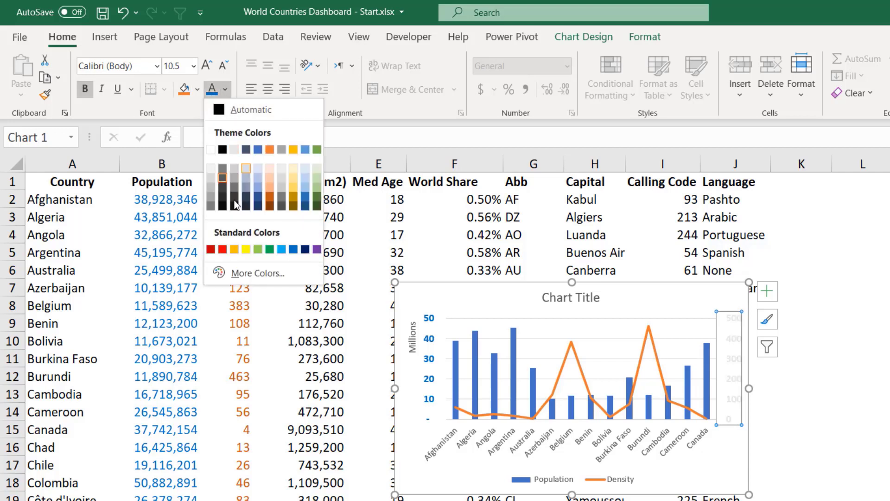
pyautogui.click(270, 155)
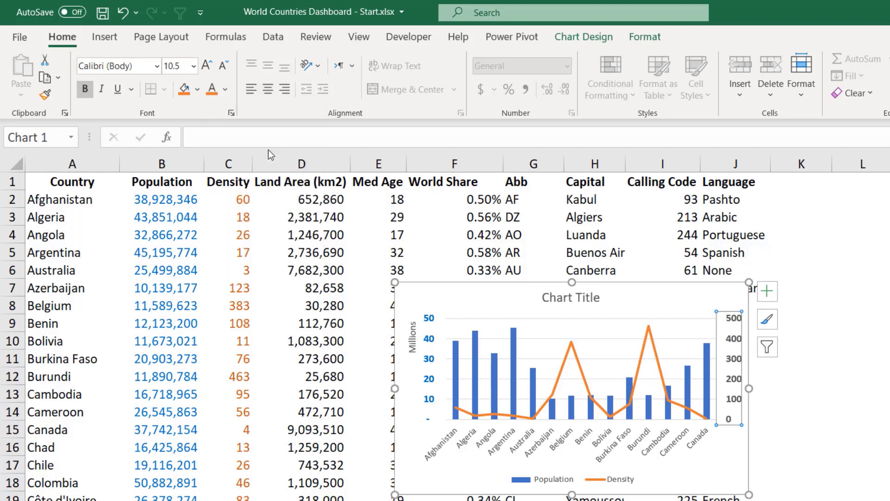
# Step: Delete the title, legend and major gridlines from the combo chart
pyautogui.click(581, 301)
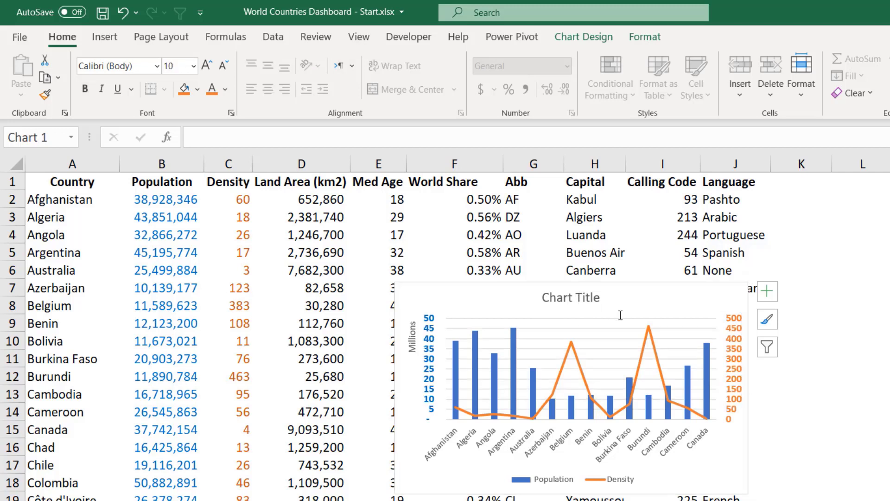
pyautogui.press('Delete')
pyautogui.click(600, 484)
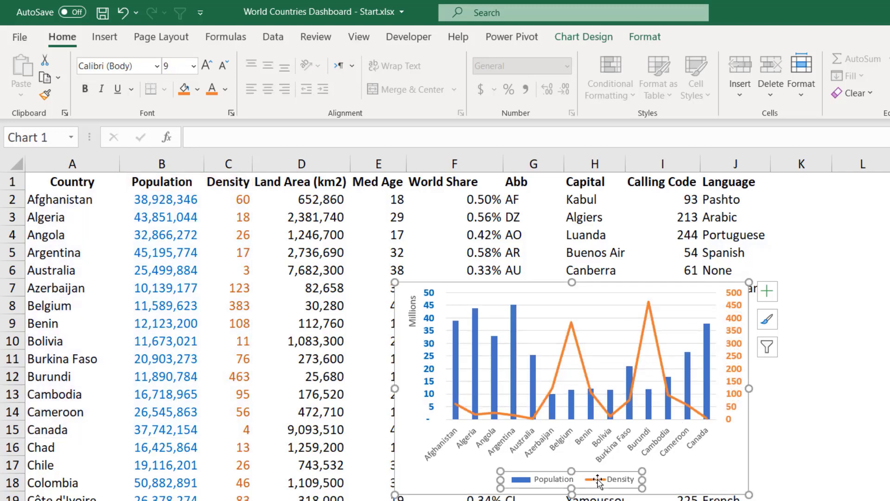
pyautogui.press('Delete')
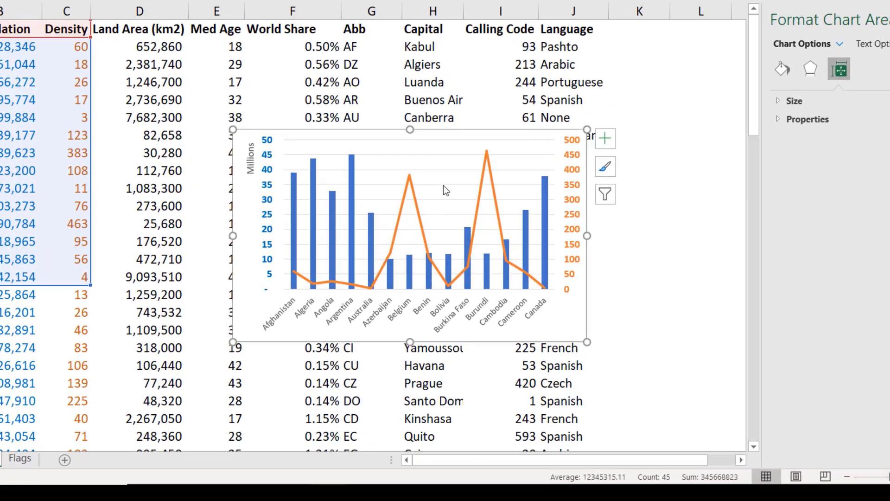
pyautogui.click(505, 242)
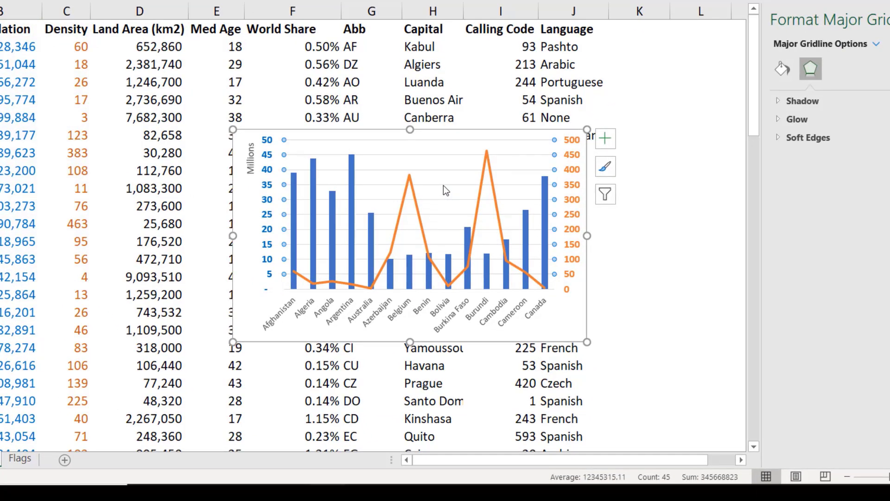
pyautogui.press('Delete')
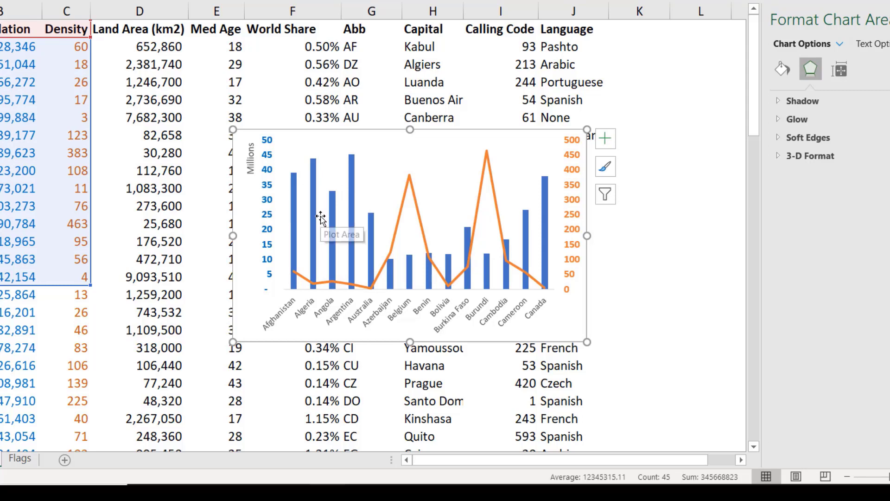
# Step: Widen the Population columns by setting the series gap width to 70%
pyautogui.click(316, 190)
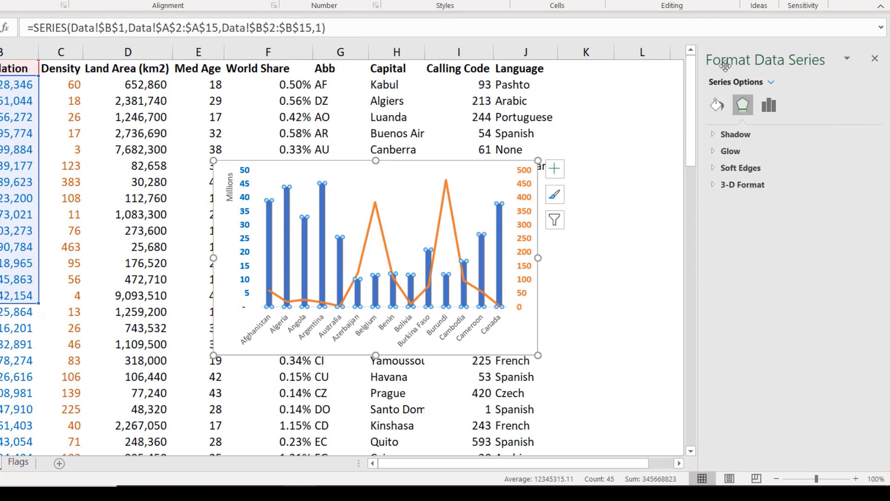
pyautogui.click(770, 107)
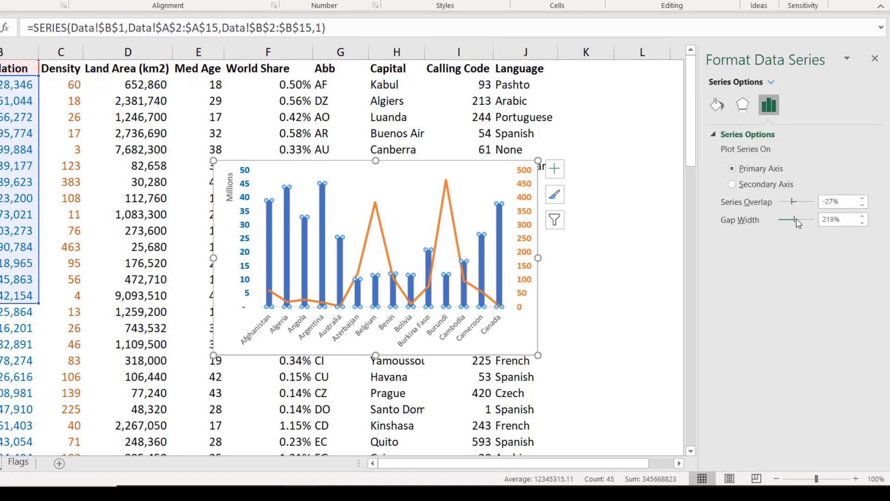
pyautogui.moveTo(797, 219); pyautogui.dragTo(786, 220)
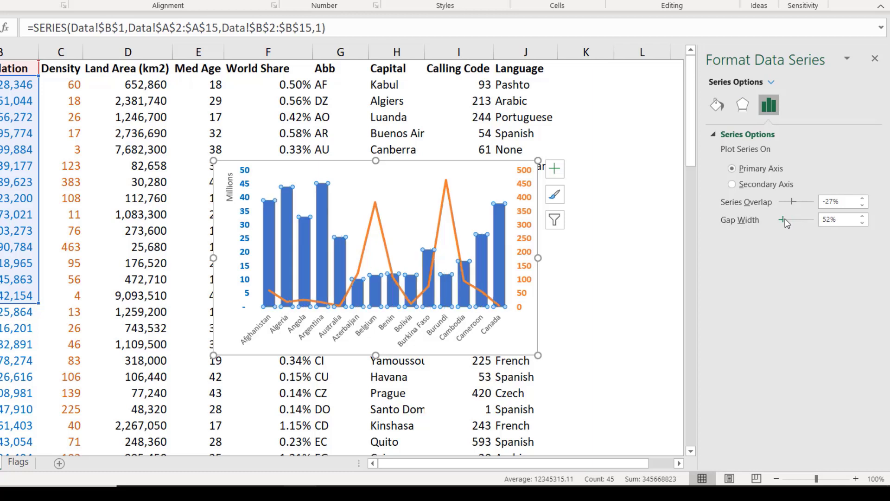
pyautogui.moveTo(785, 219); pyautogui.dragTo(787, 220)
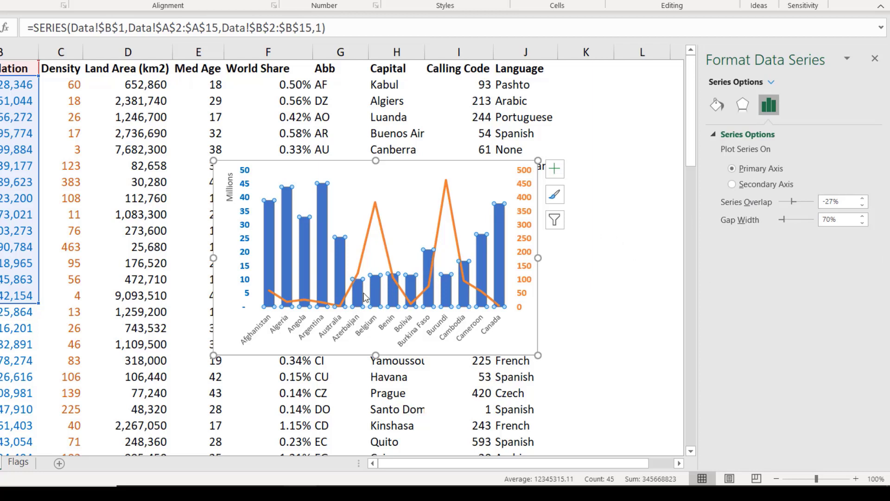
# Step: Add data labels to the Population columns at the Inside Base position
pyautogui.moveTo(365, 297)
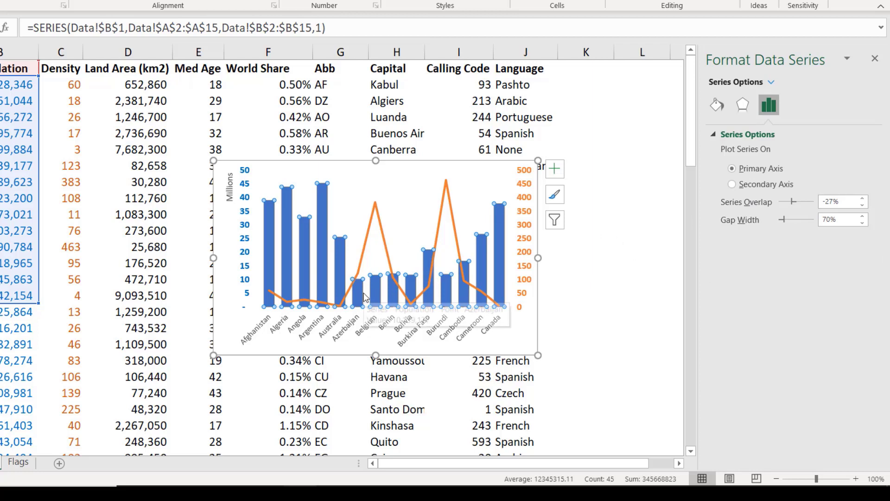
pyautogui.click(555, 172)
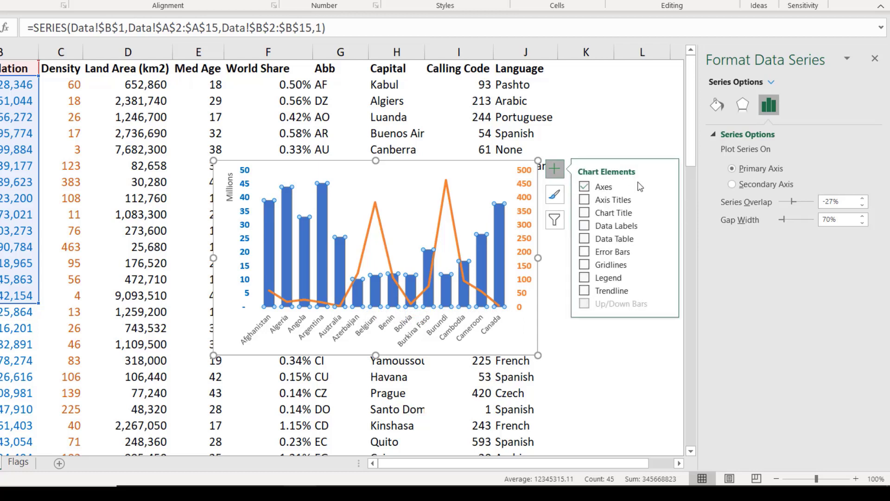
pyautogui.click(666, 227)
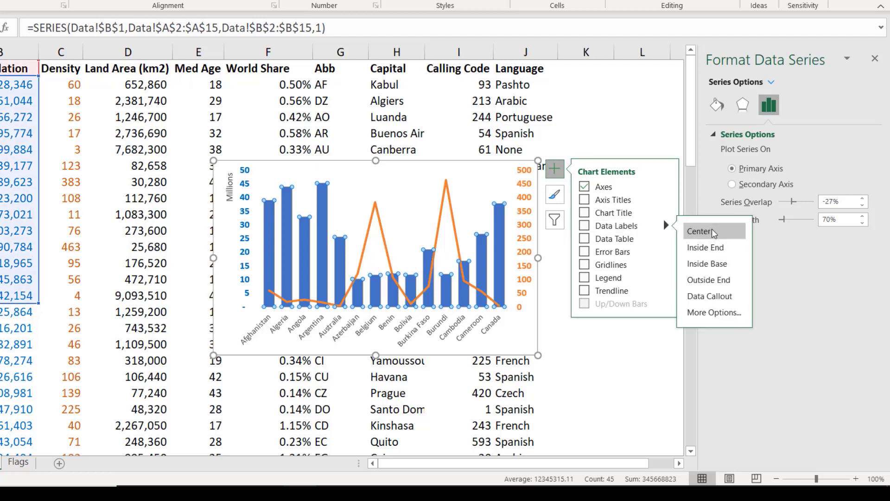
pyautogui.click(714, 266)
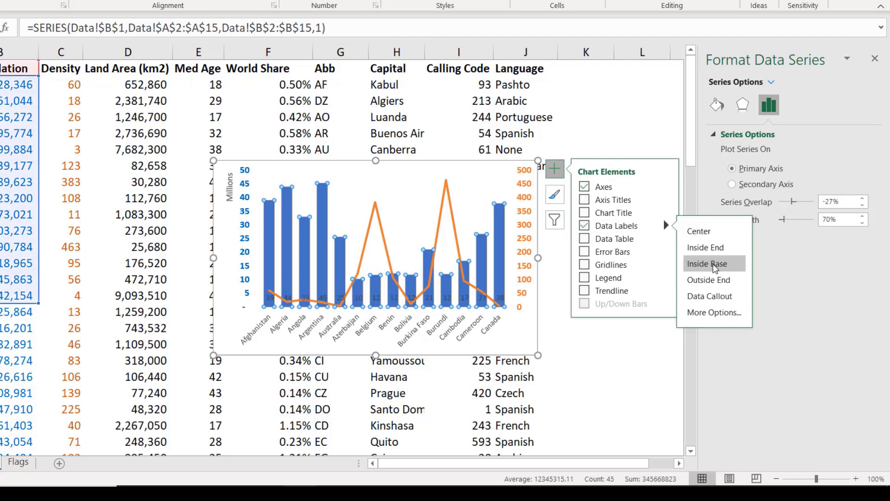
# Step: Format the Population data labels as bold white text
pyautogui.click(374, 301)
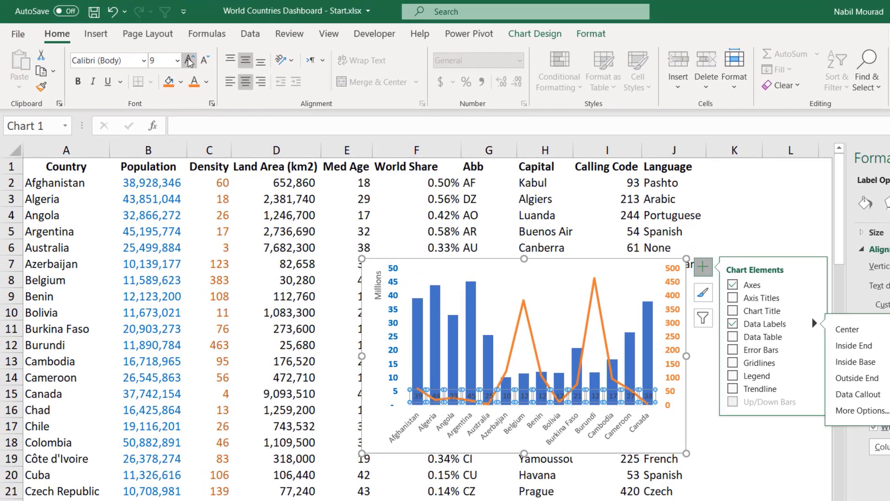
pyautogui.click(78, 82)
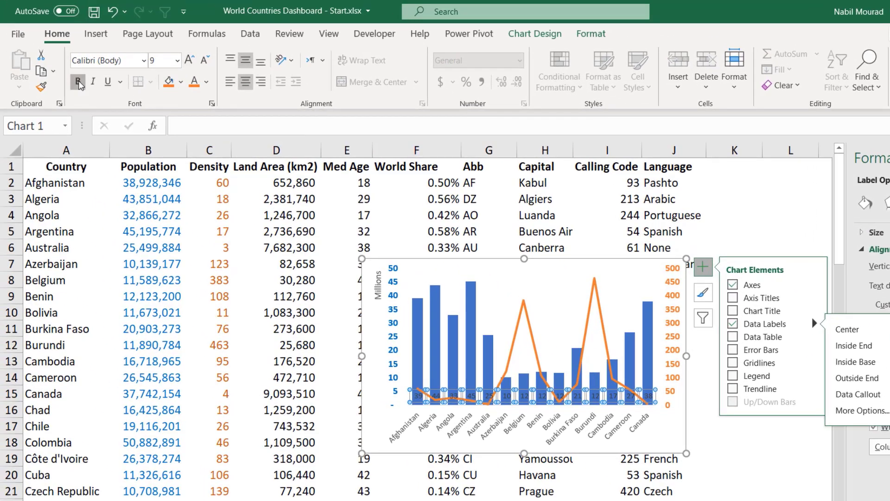
pyautogui.click(208, 82)
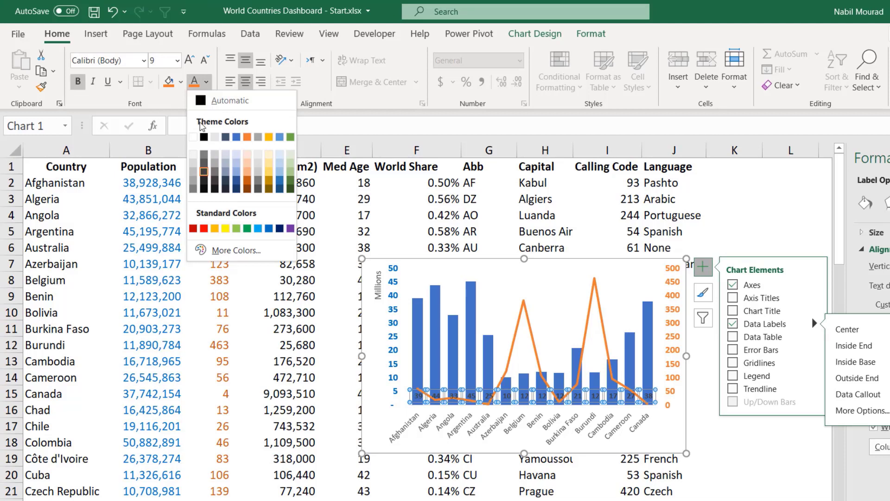
pyautogui.press('Escape')
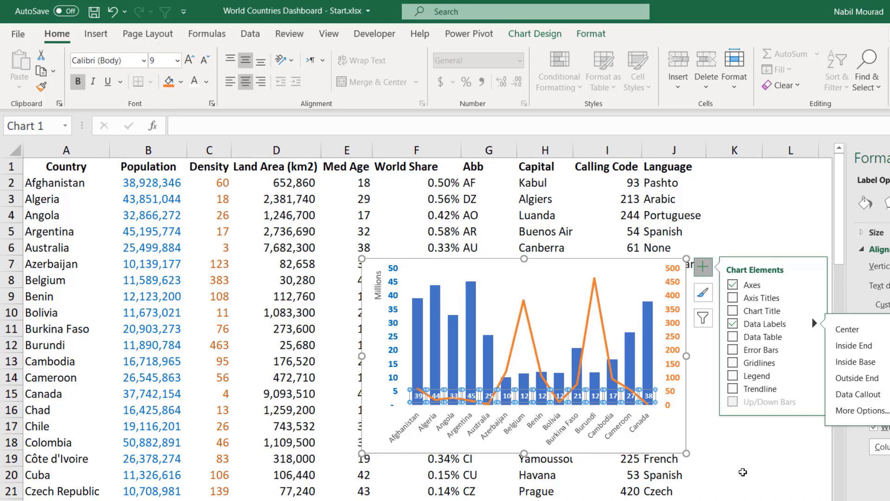
# Step: Turn the Density series into a smoothed line
pyautogui.click(600, 321)
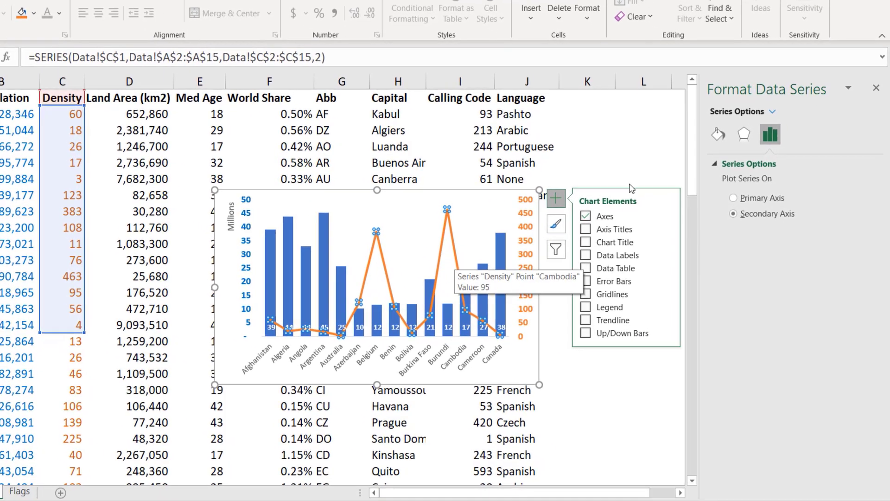
pyautogui.click(718, 135)
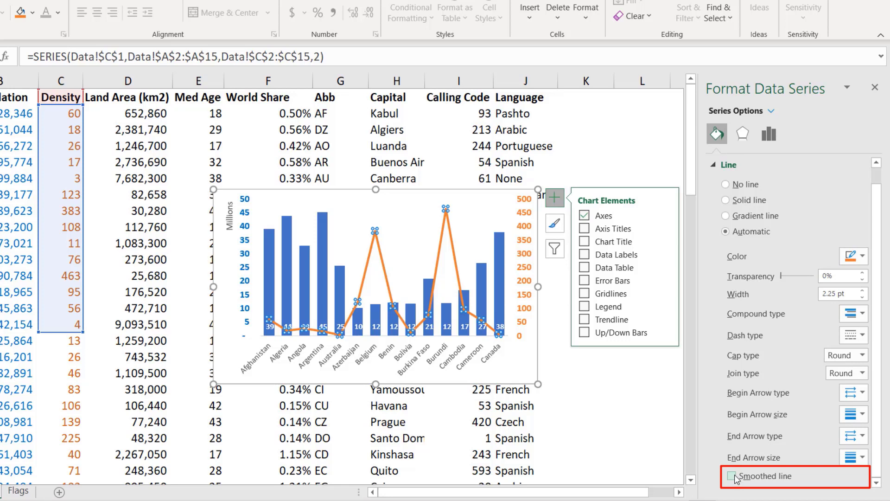
pyautogui.click(732, 476)
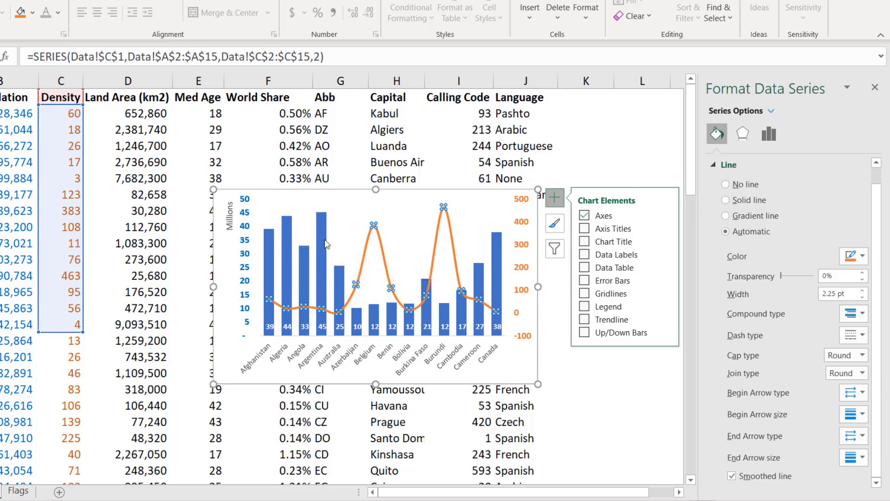
# Step: Fill the Population columns with standard blue, keeping the custom colour at RGB 0, 112, 192 (#0070C0)
pyautogui.moveTo(321, 240)
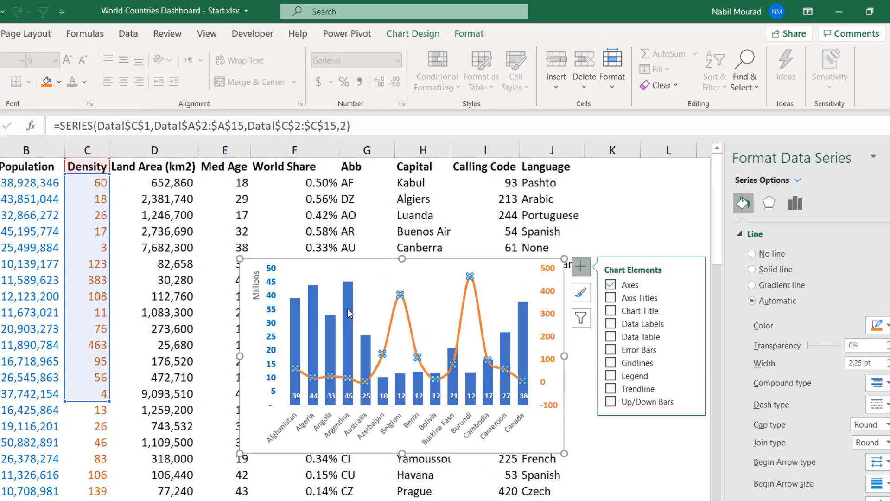
pyautogui.click(335, 274)
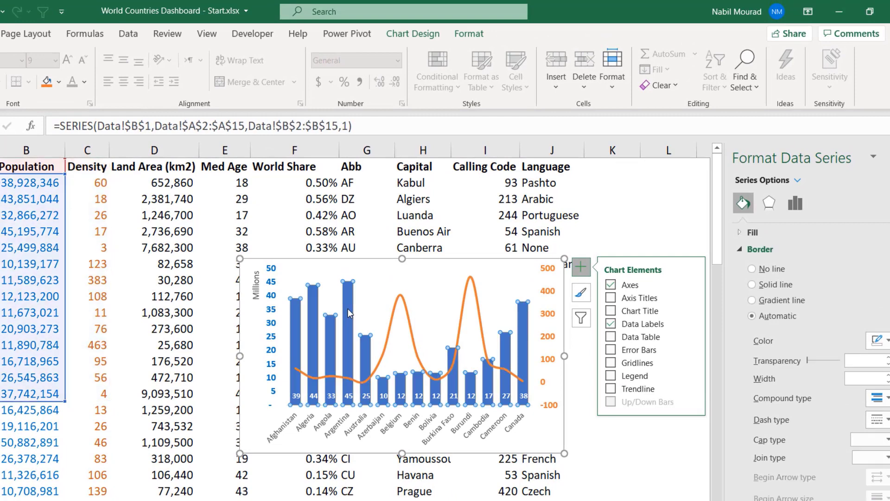
pyautogui.click(470, 35)
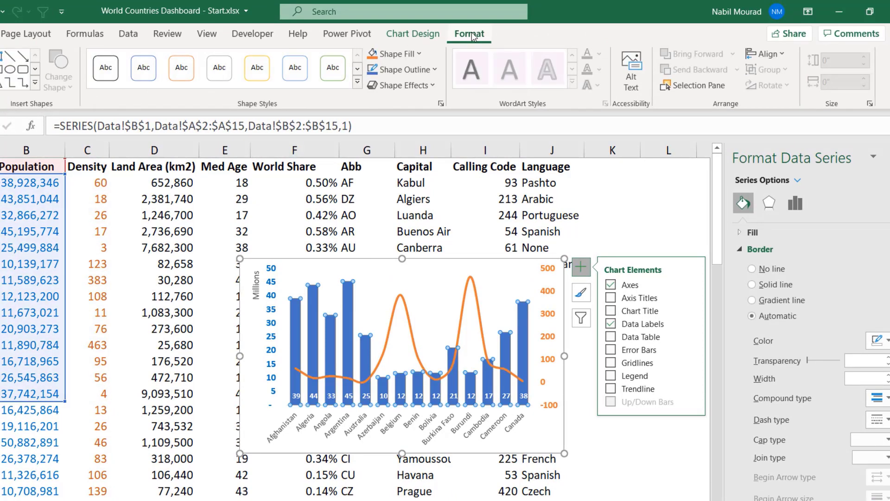
pyautogui.click(420, 54)
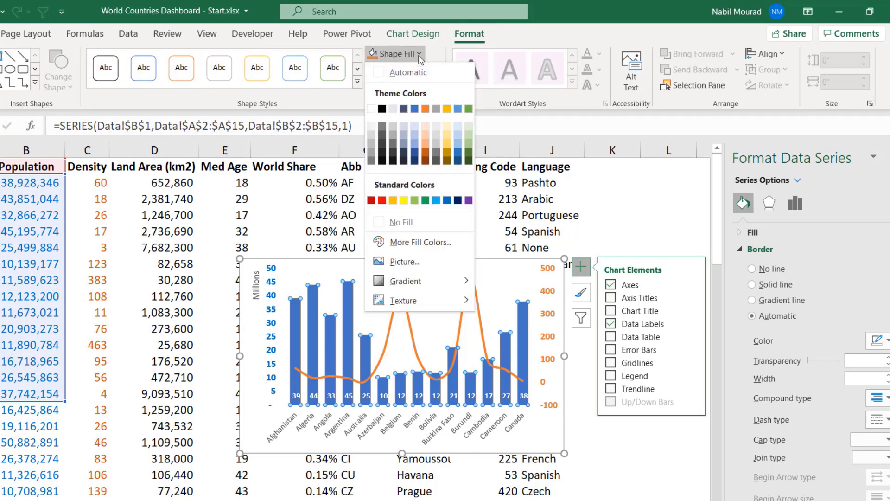
pyautogui.click(447, 200)
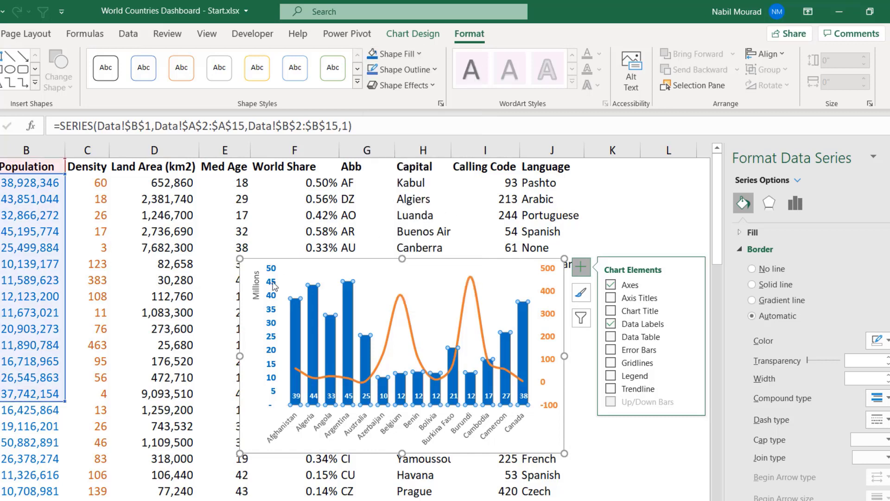
pyautogui.click(419, 54)
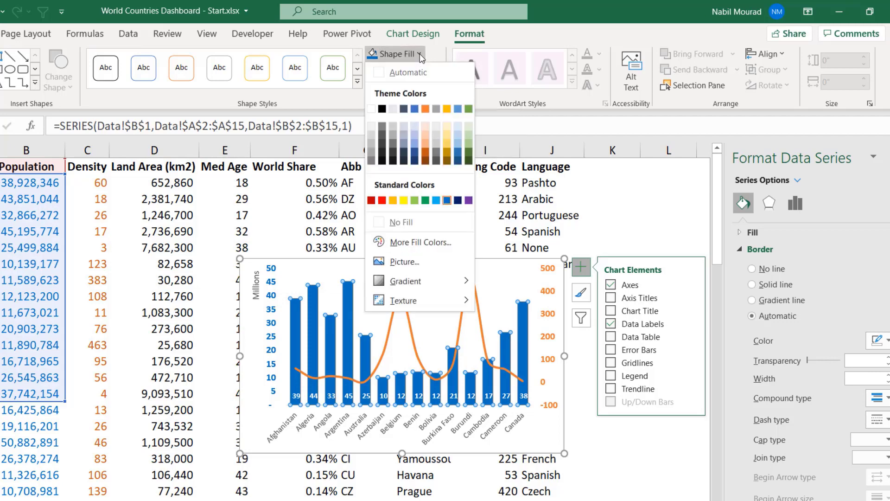
pyautogui.click(420, 242)
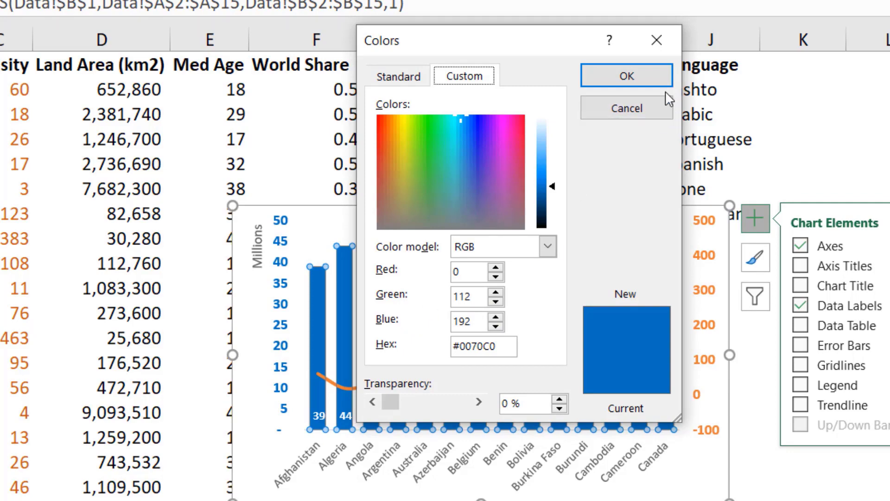
pyautogui.click(651, 76)
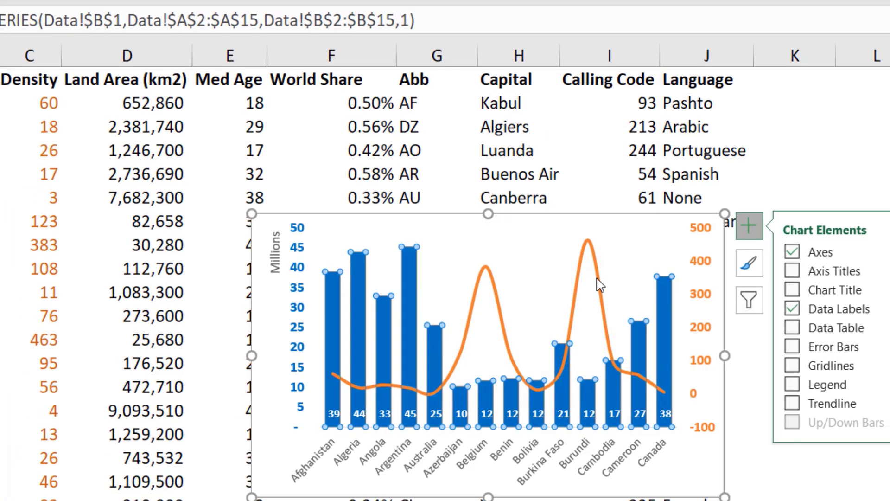
# Step: Give the Density series the theme orange fill, RGB 237, 125, 49 (#ED7D31), and deselect the chart
pyautogui.click(599, 284)
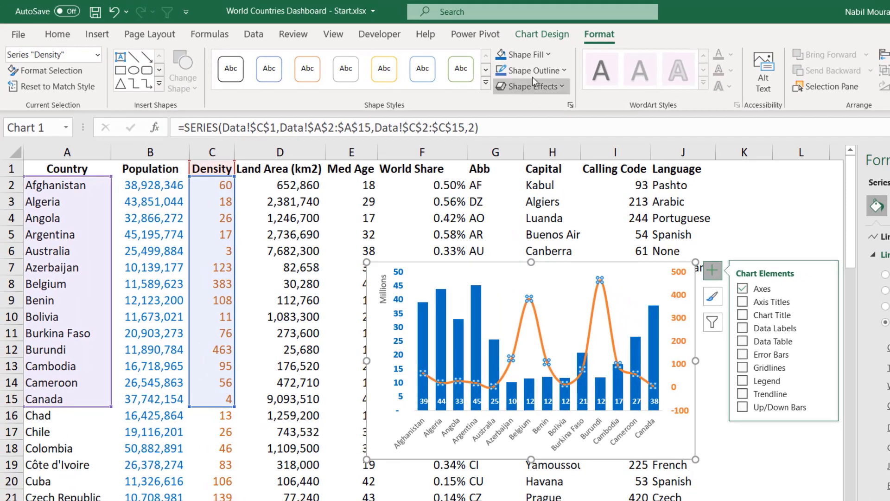
pyautogui.click(550, 55)
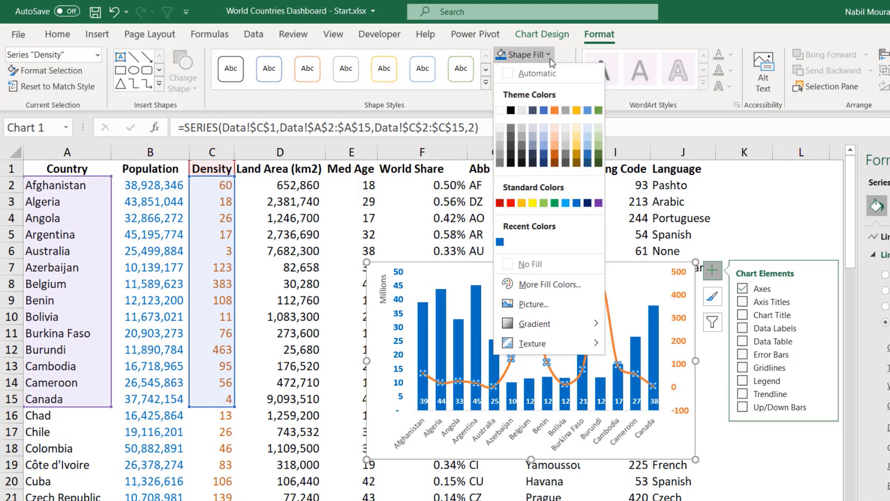
pyautogui.click(555, 110)
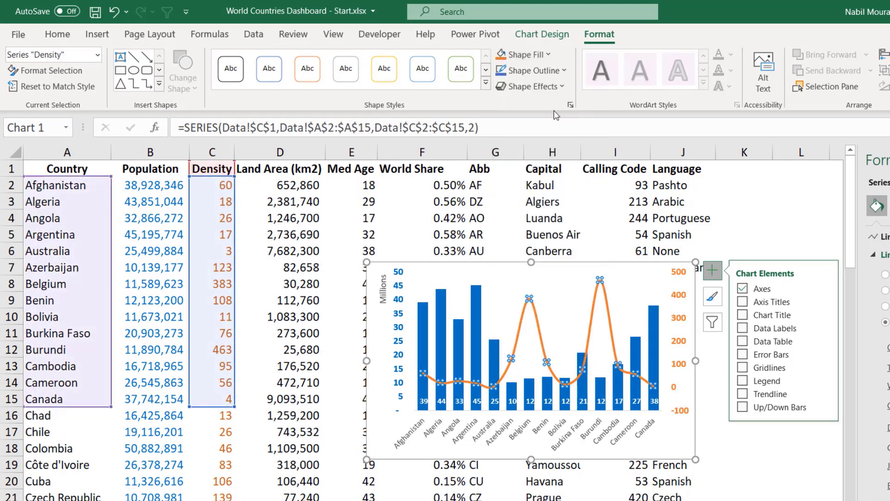
pyautogui.click(550, 54)
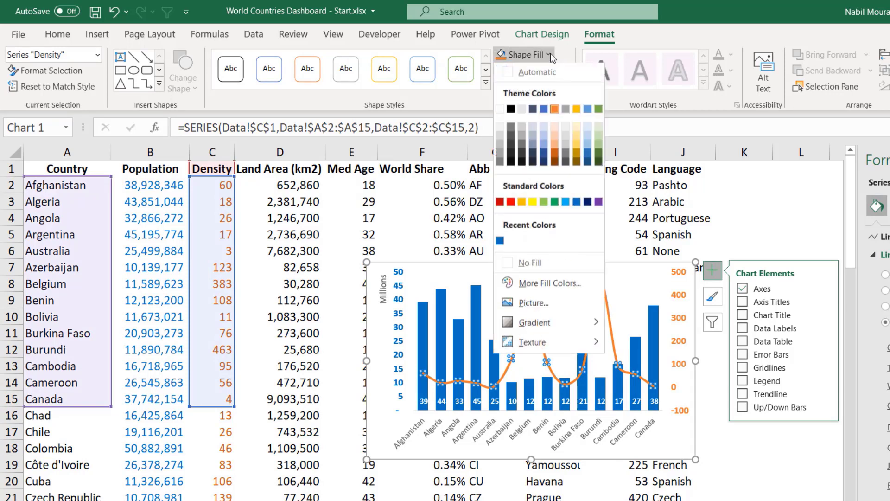
pyautogui.click(550, 292)
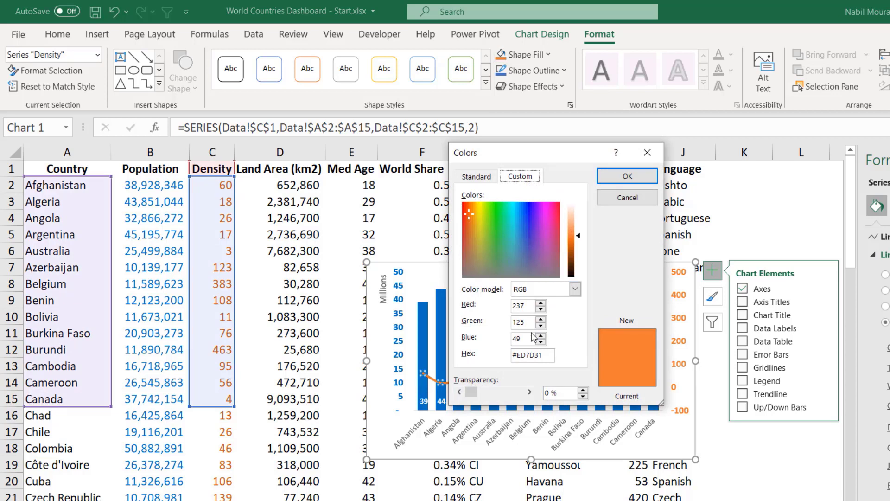
pyautogui.click(627, 175)
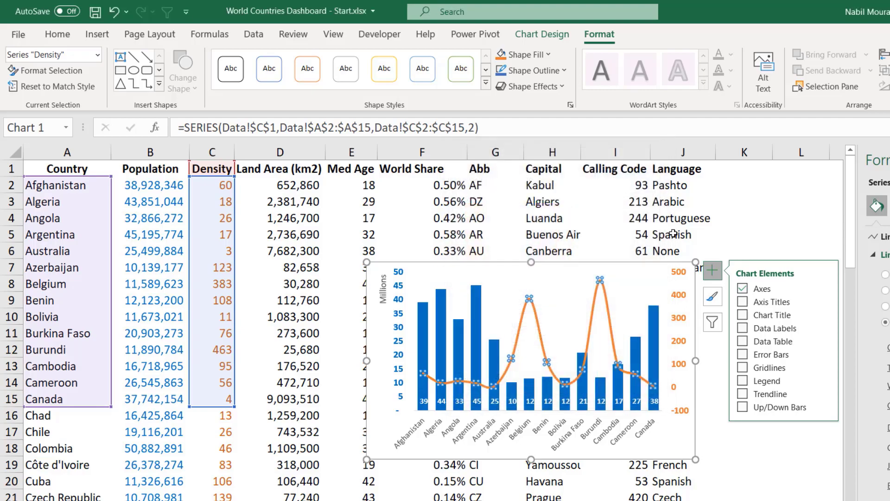
pyautogui.press('Escape')
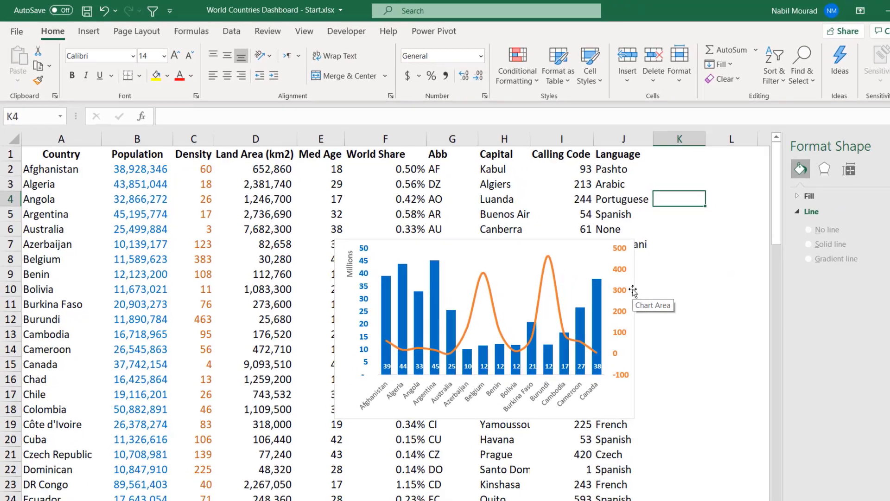
# Step: Move the combo chart from the Data sheet to cell B4 of the Dashboard sheet and enlarge it to about 3.69 by 9.35 inches
pyautogui.click(693, 318)
pyautogui.hotkey('ctrl', 'x')
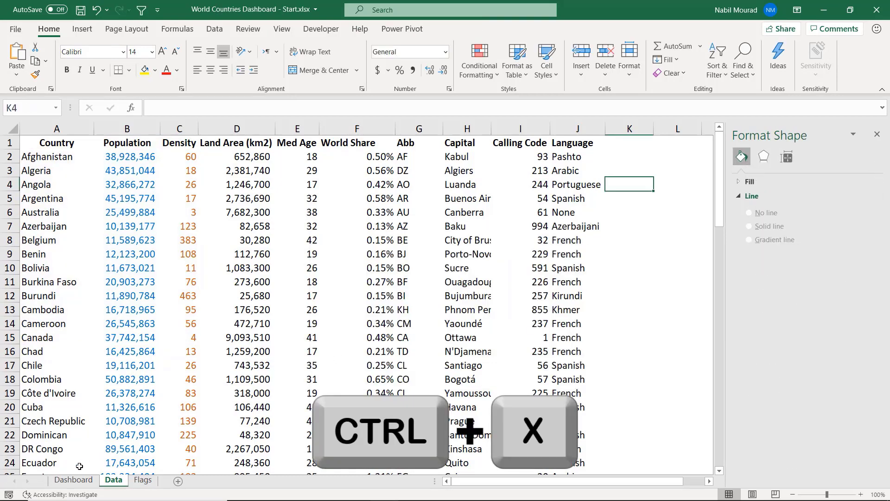
pyautogui.click(74, 480)
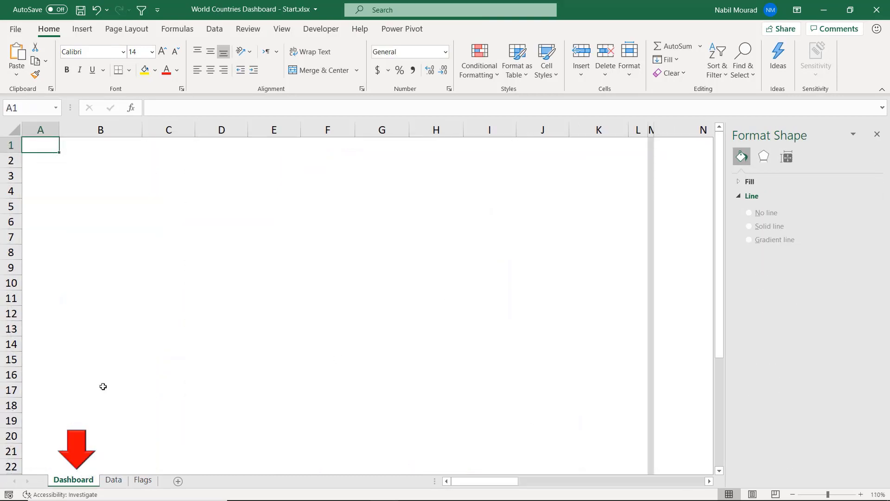
pyautogui.click(91, 185)
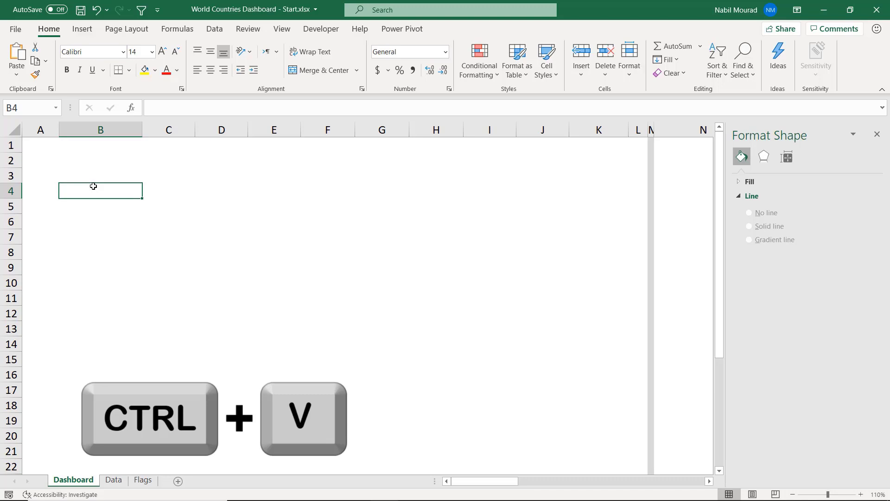
pyautogui.hotkey('ctrl', 'v')
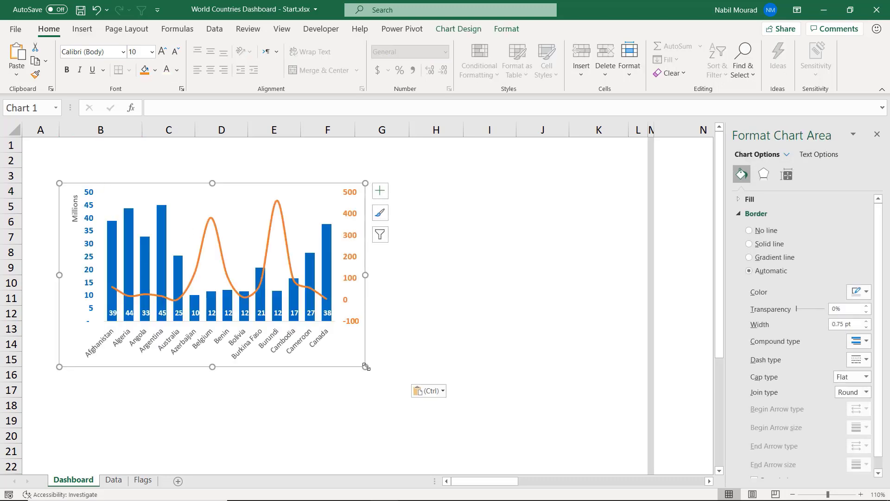
pyautogui.moveTo(364, 368); pyautogui.dragTo(631, 408)
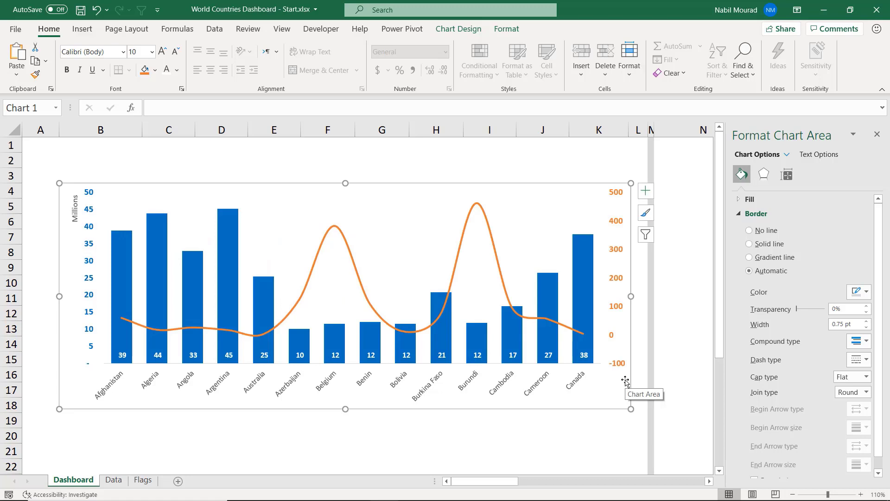
pyautogui.press('Escape')
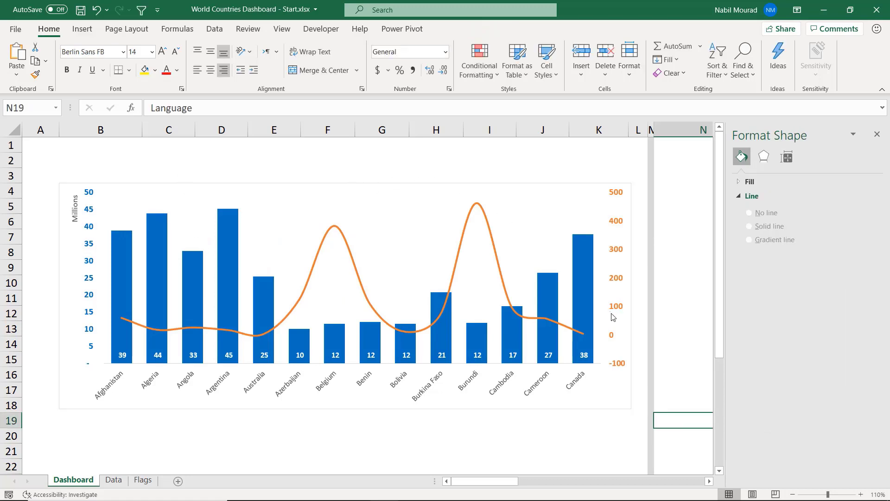
# Step: Apply the first bevel preset as a shape effect to the Population columns
pyautogui.click(231, 248)
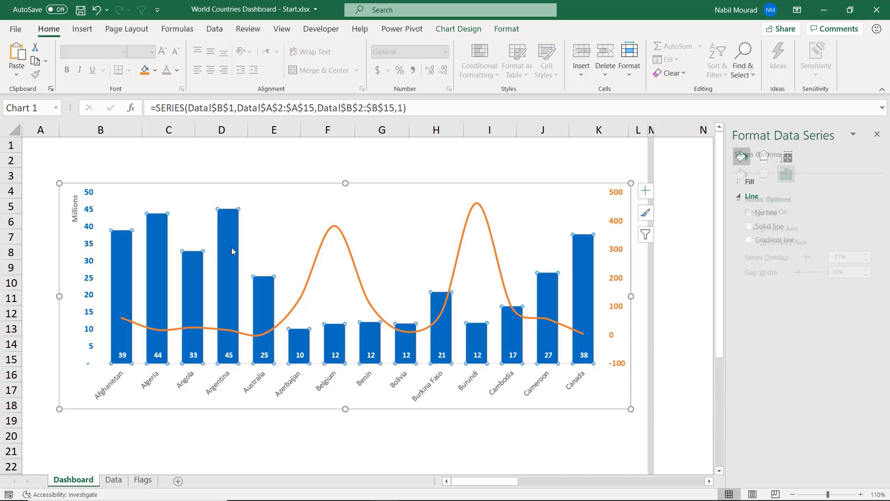
pyautogui.click(510, 30)
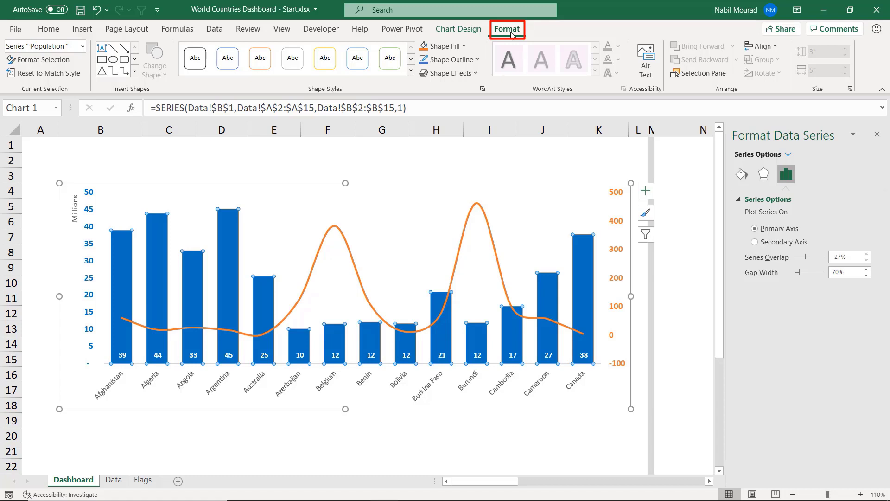
pyautogui.click(476, 76)
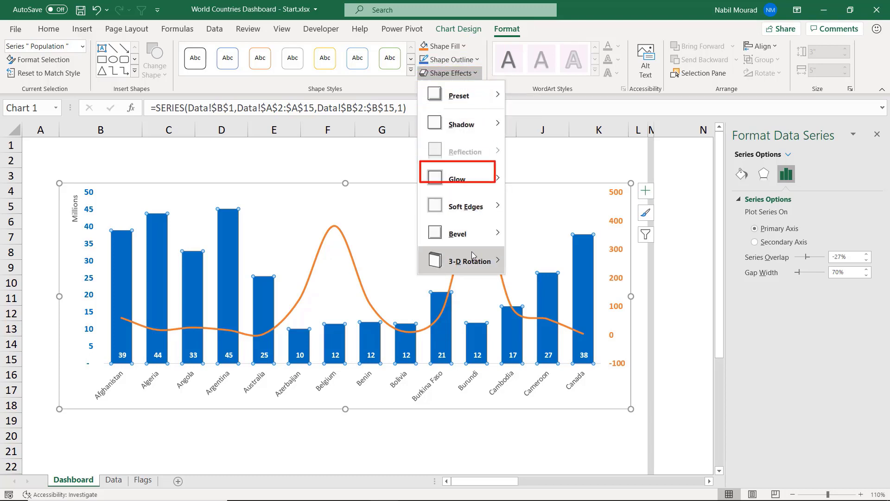
pyautogui.moveTo(471, 229)
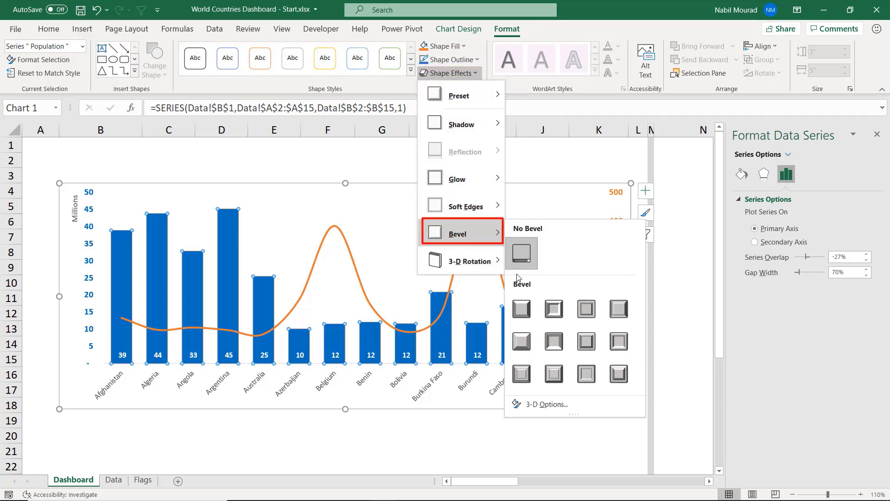
pyautogui.click(522, 309)
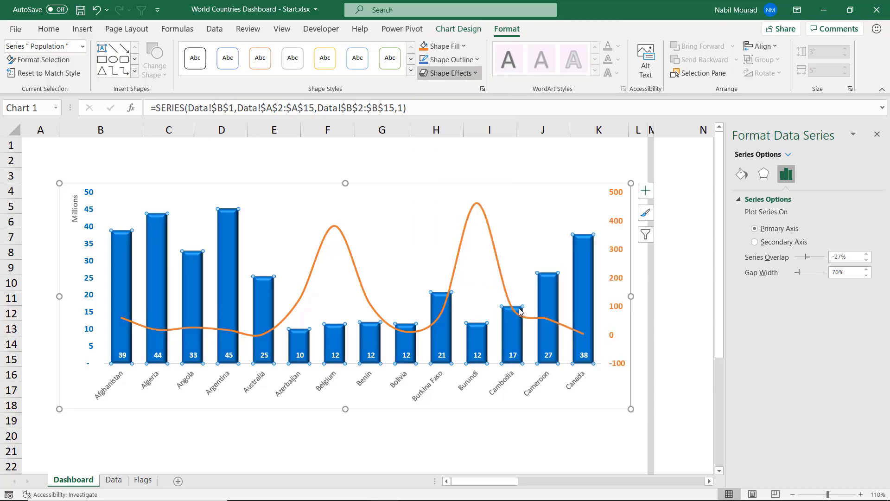
# Step: Remove the outline around the combo chart's chart area
pyautogui.click(547, 185)
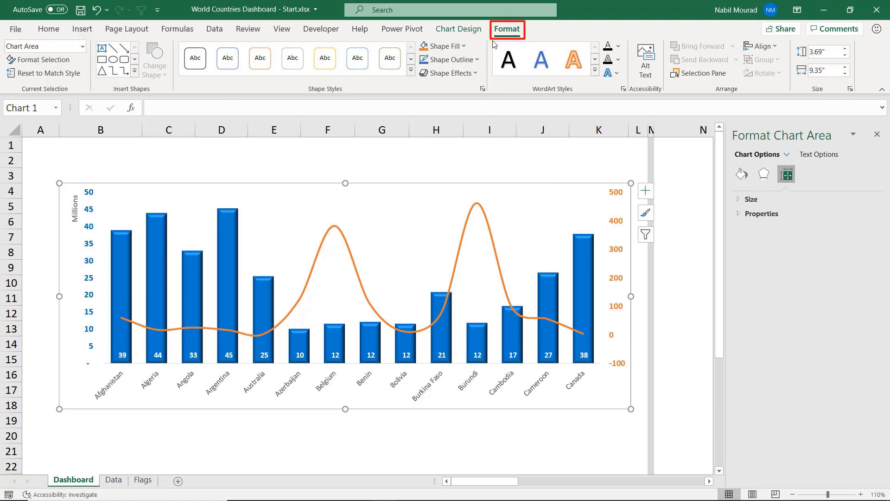
pyautogui.click(476, 61)
pyautogui.click(473, 238)
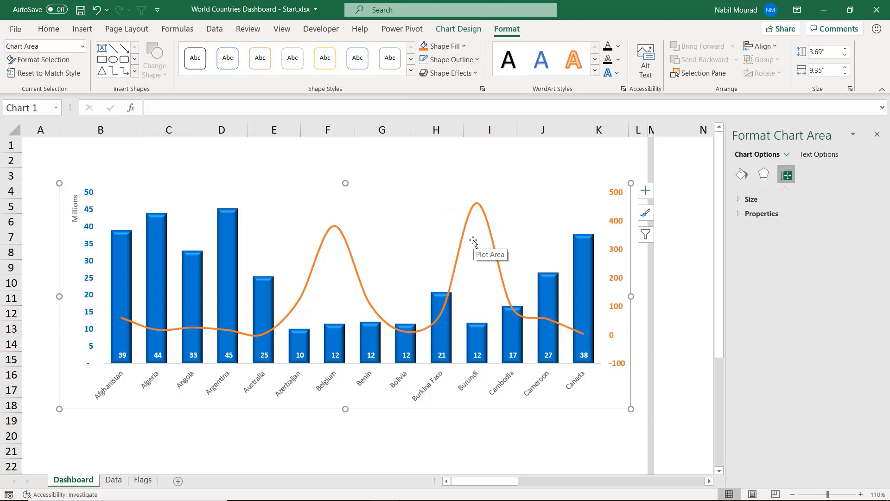
# Step: Fill the combo chart's chart area with the picture world-map-continent-and-country-labels-globe-turner-llc.jpg from the From Data To Dashboard folder
pyautogui.click(465, 47)
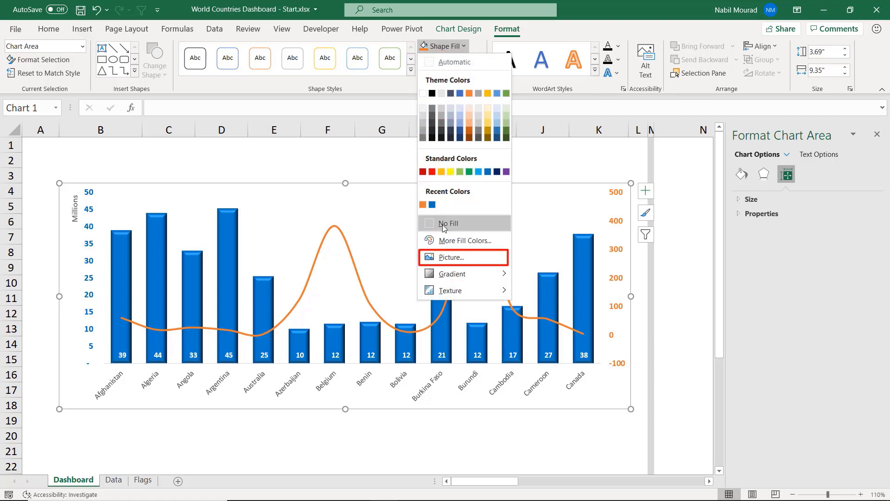
pyautogui.click(450, 257)
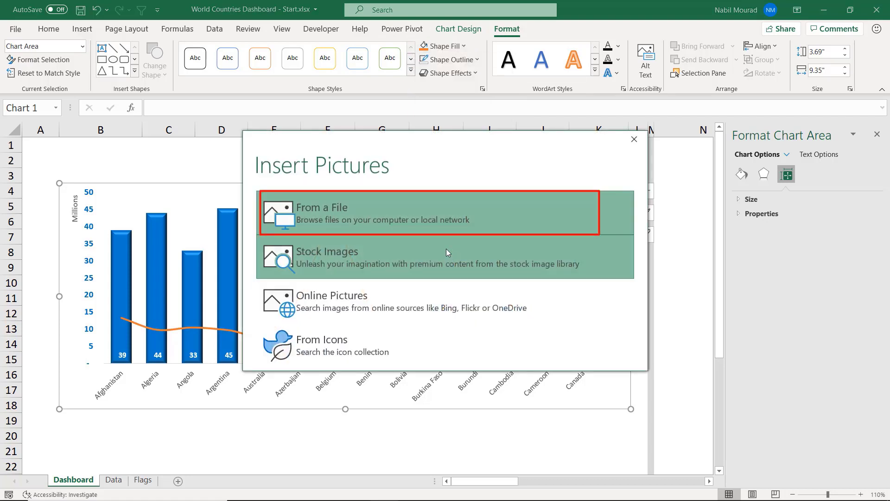
pyautogui.click(354, 216)
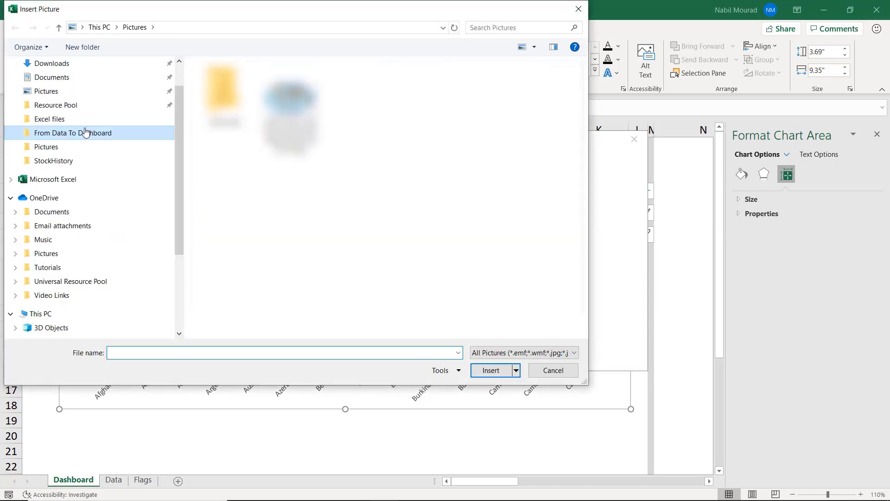
pyautogui.click(281, 97)
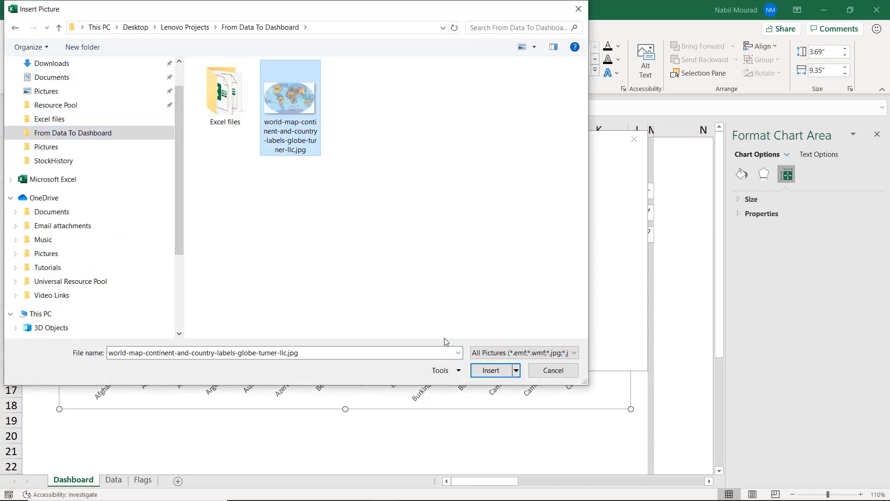
pyautogui.click(496, 370)
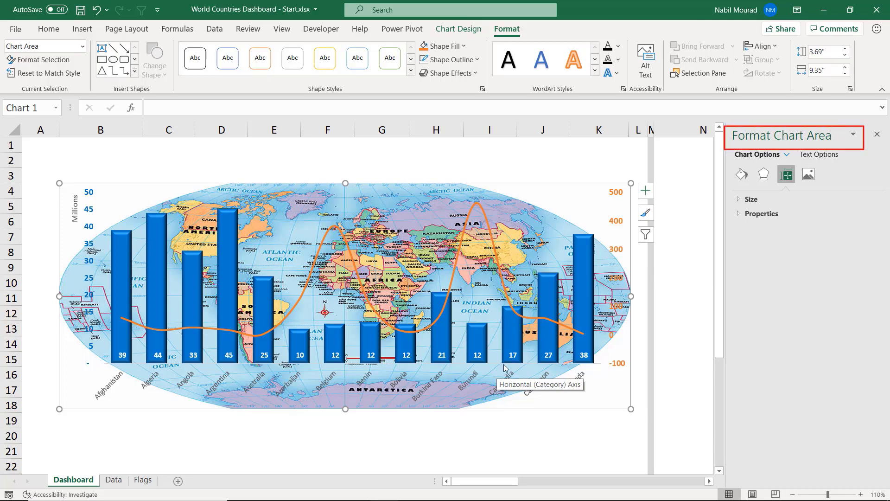
# Step: Set the transparency of the chart area's picture fill to 60%
pyautogui.click(748, 175)
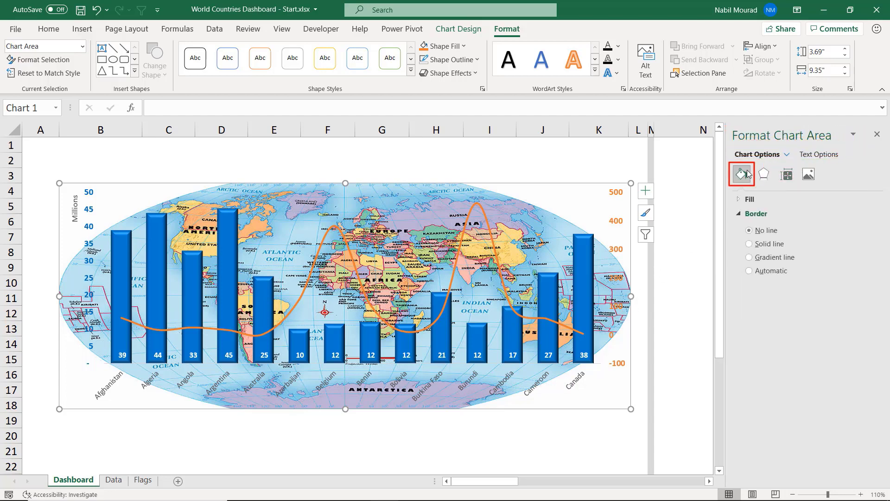
pyautogui.click(740, 201)
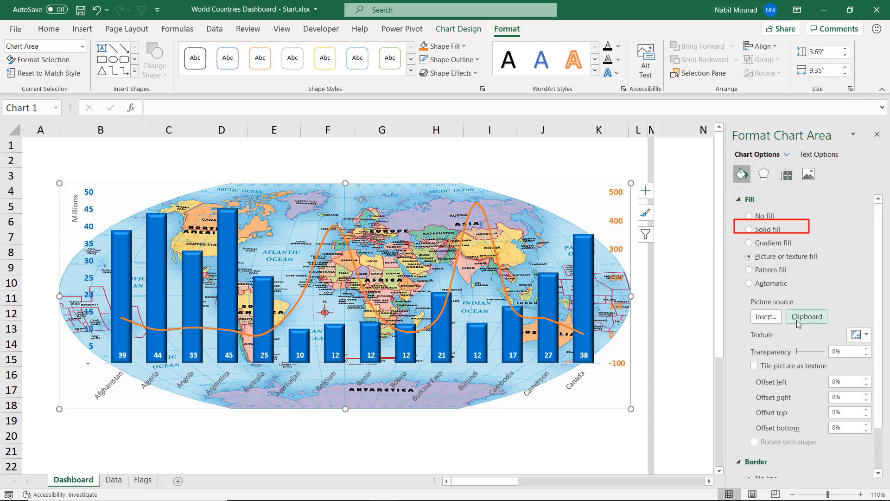
pyautogui.moveTo(797, 352); pyautogui.dragTo(812, 355)
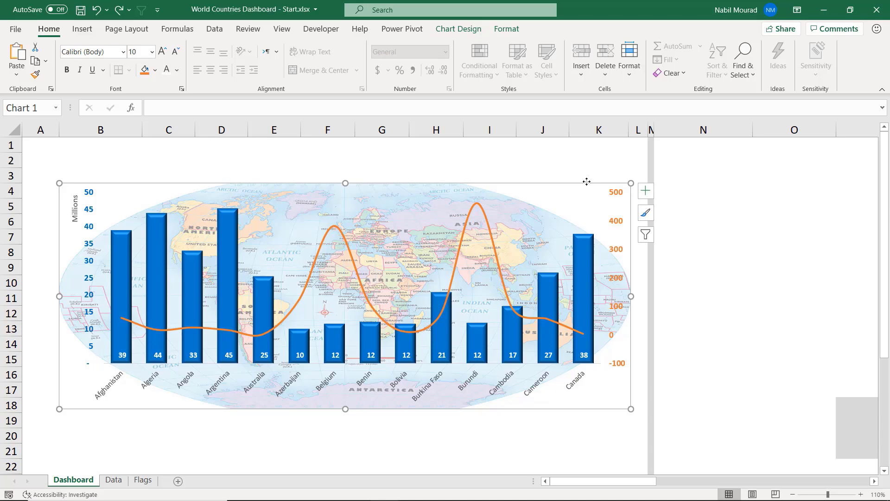
# Step: Set the combo chart's placement property to "Don't move or size with cells"
pyautogui.hotkey('ctrl', '1')
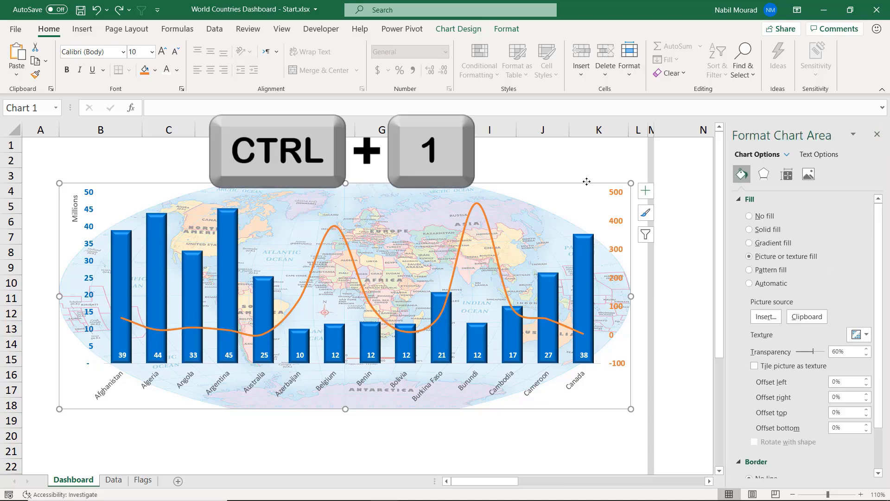
pyautogui.click(789, 177)
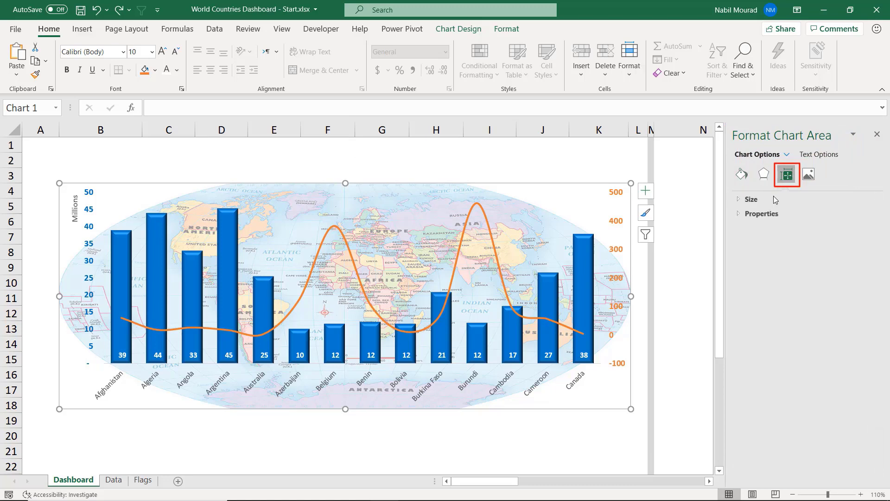
pyautogui.click(738, 214)
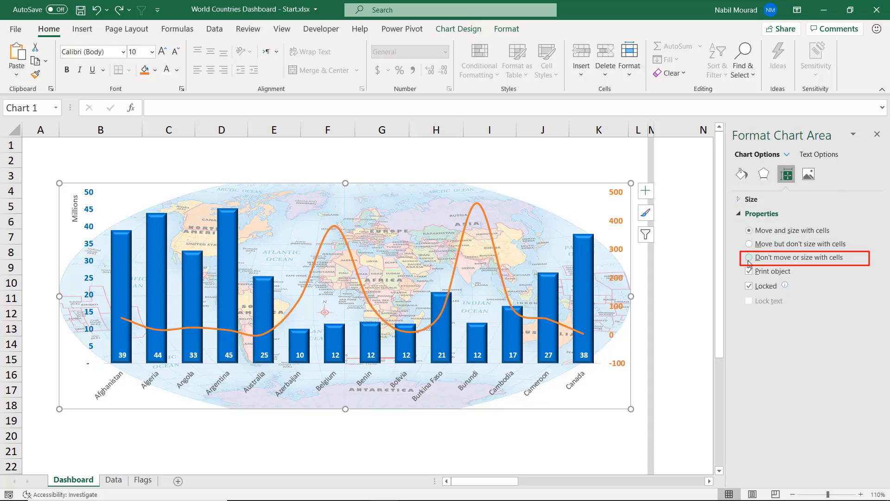
pyautogui.click(749, 259)
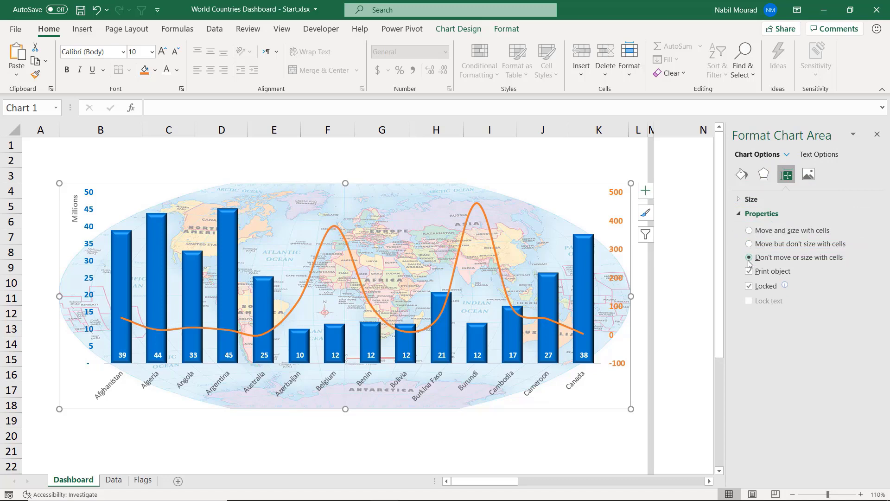
# Step: Test the chart's placement by widening column F, undo the width change, and close the formatting pane
pyautogui.click(335, 132)
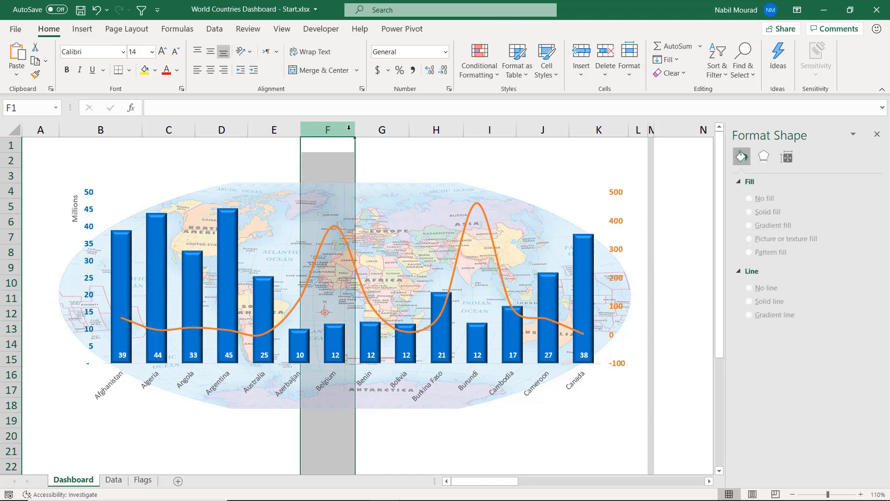
pyautogui.moveTo(355, 131); pyautogui.dragTo(379, 131)
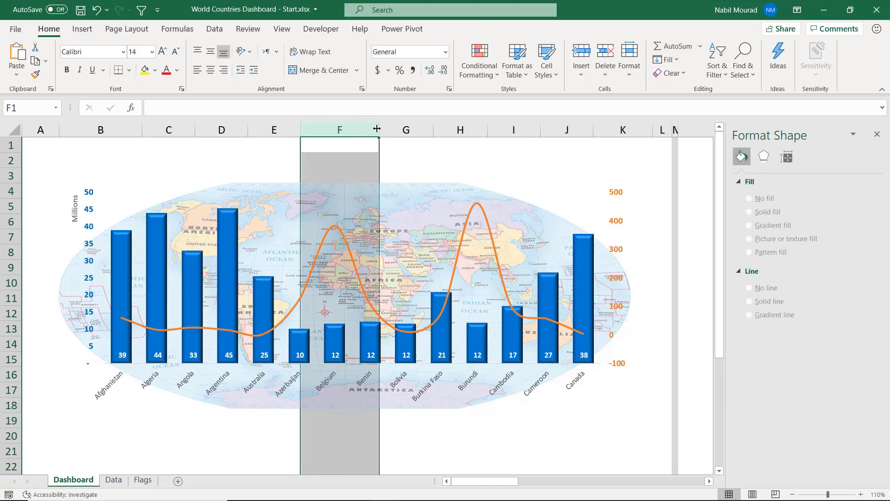
pyautogui.hotkey('ctrl', 'z')
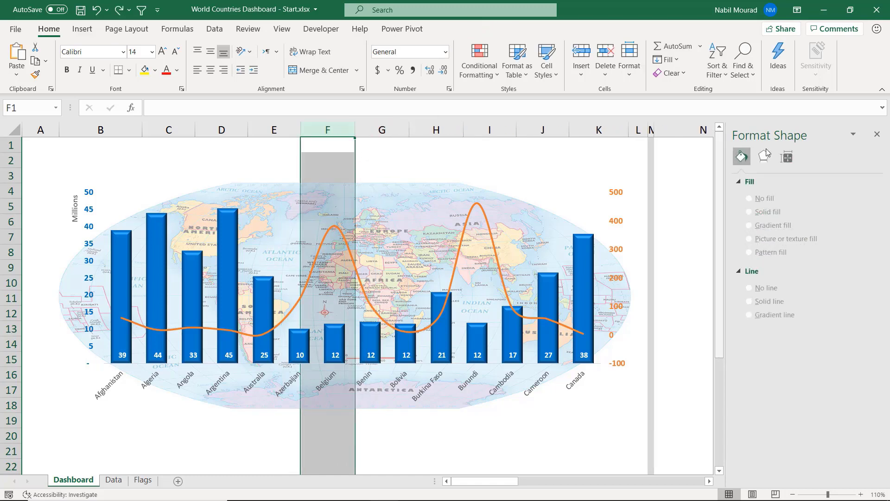
pyautogui.click(877, 135)
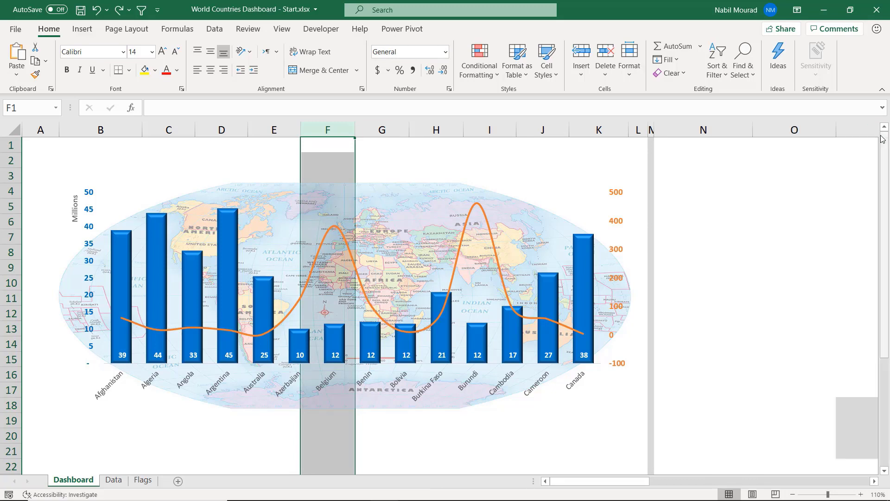
pyautogui.click(336, 146)
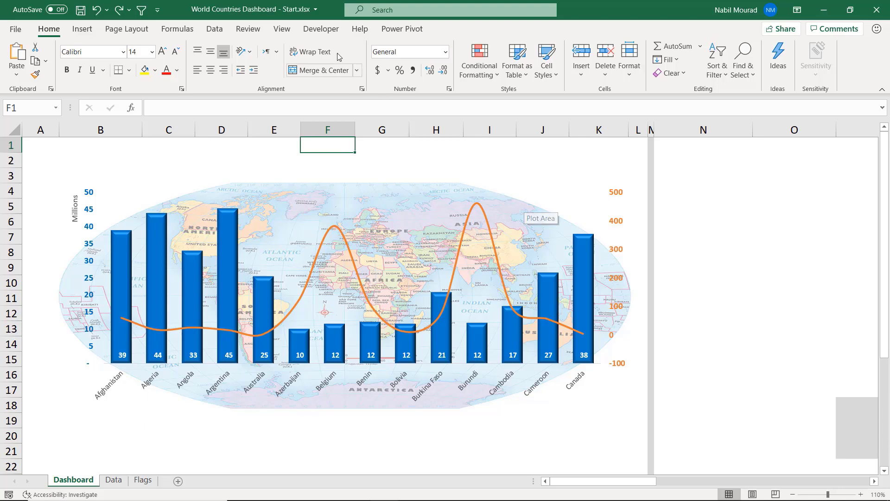
# Step: Check the ribbon customization options for the Developer tab and leave the settings unchanged
pyautogui.rightClick(291, 33)
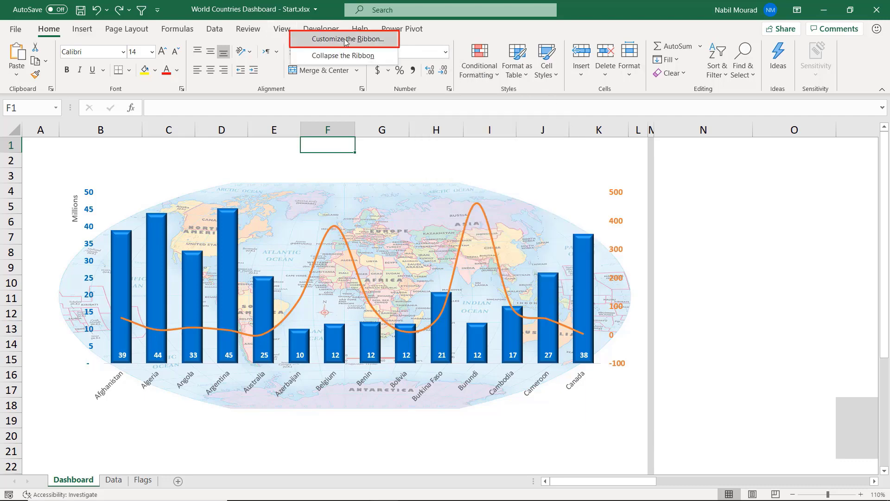
pyautogui.click(346, 39)
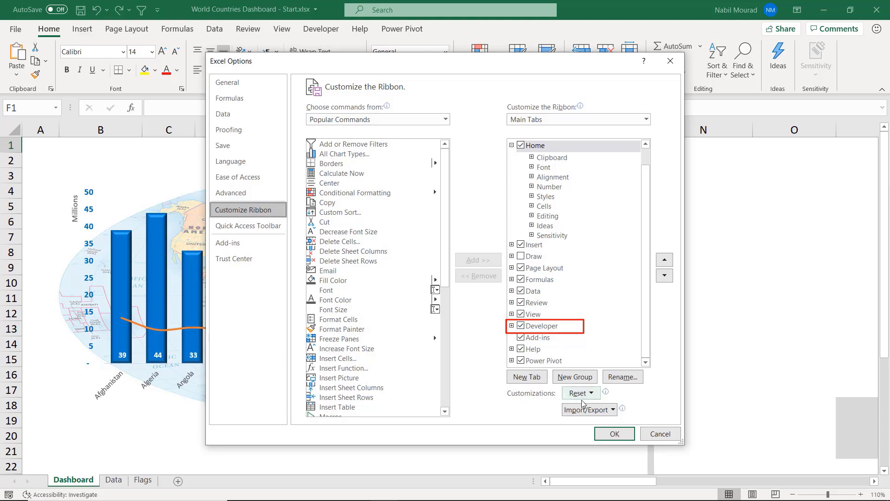
pyautogui.click(666, 436)
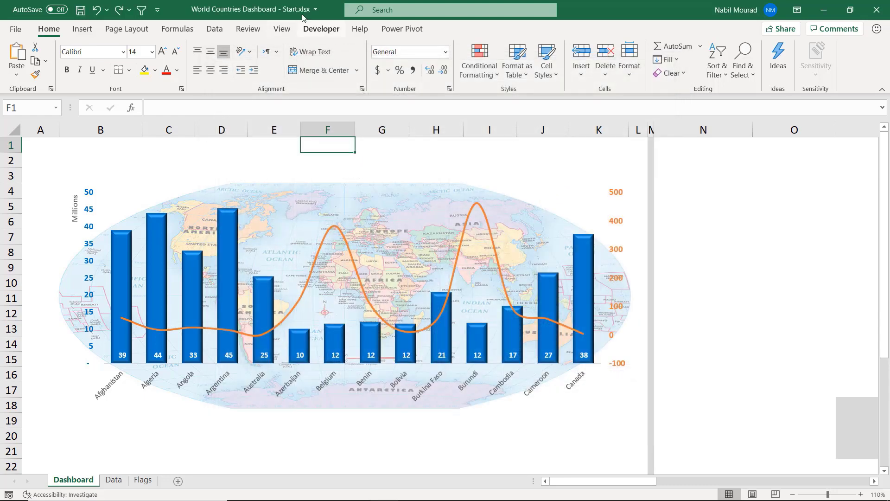
# Step: Insert a horizontal ActiveX scroll bar about 654 by 18 points below the combo chart, spanning columns B to K around row 20
pyautogui.click(316, 30)
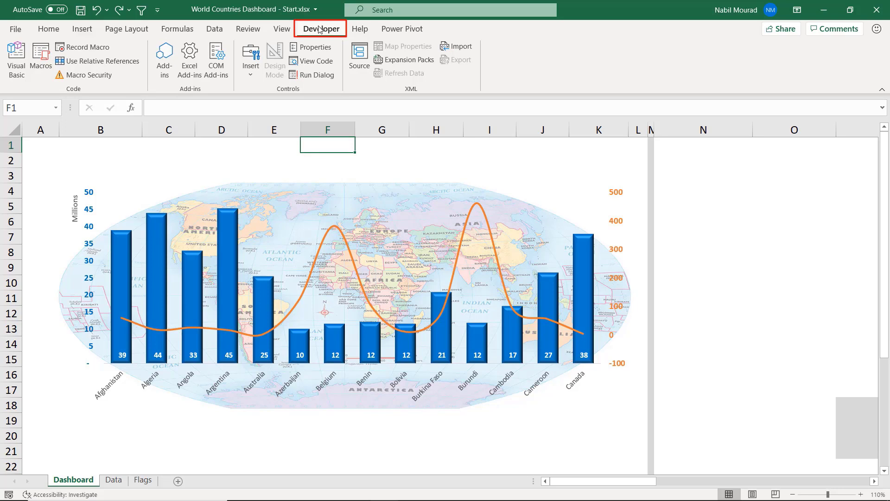
pyautogui.click(247, 76)
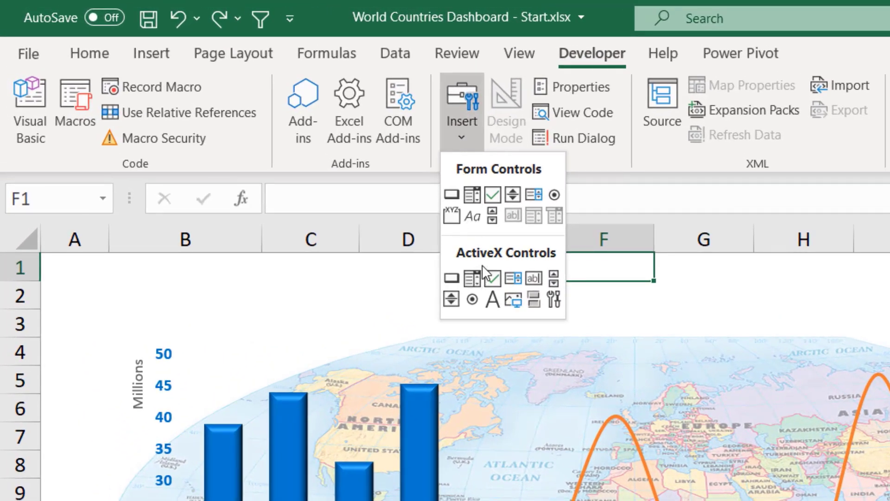
pyautogui.click(554, 276)
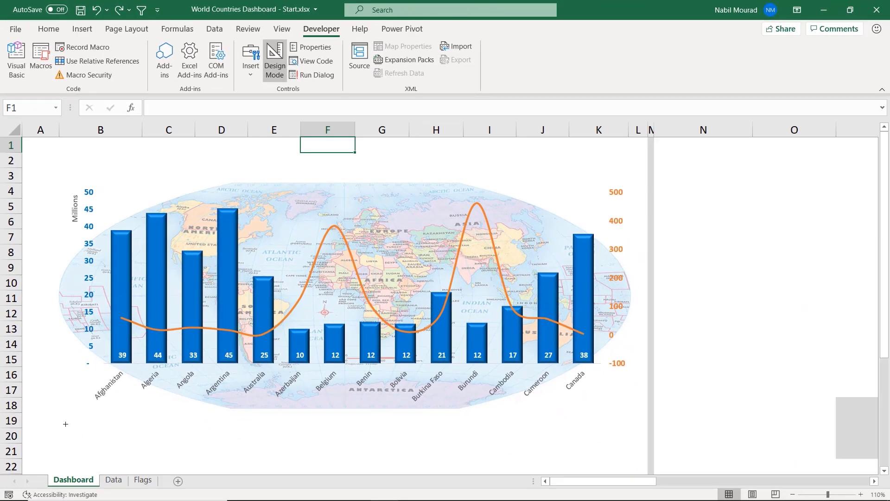
pyautogui.moveTo(70, 426); pyautogui.dragTo(625, 441)
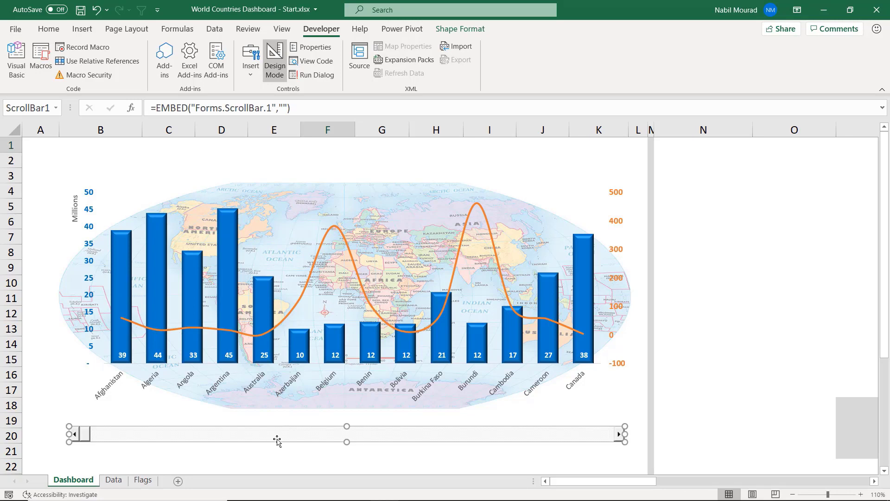
pyautogui.click(4, 435)
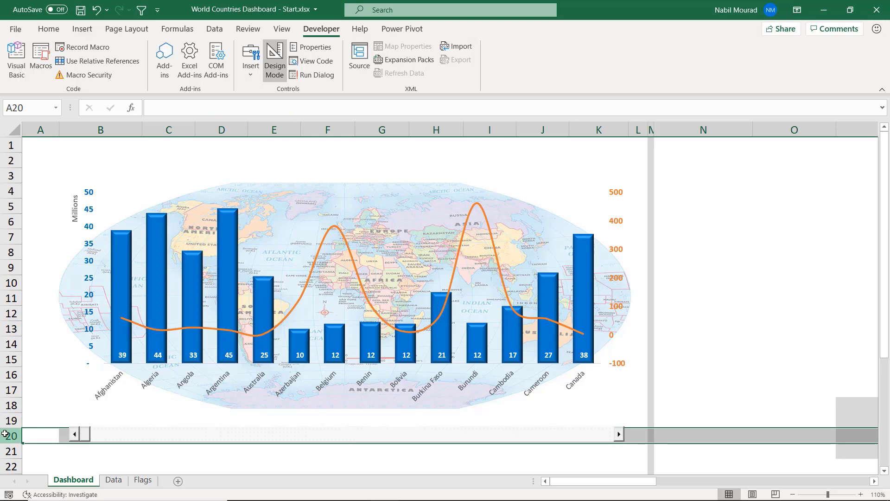
# Step: Open the properties of the scroll bar below the chart and move the properties window clear of the ribbon
pyautogui.click(114, 434)
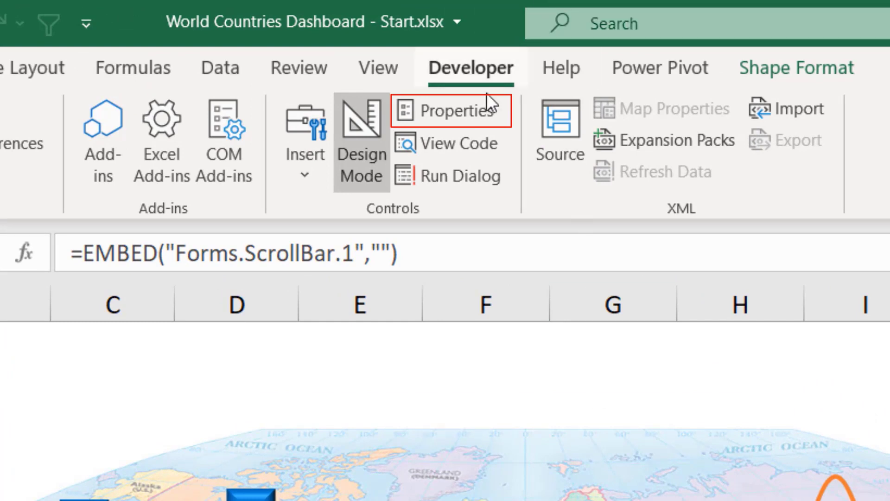
pyautogui.click(452, 119)
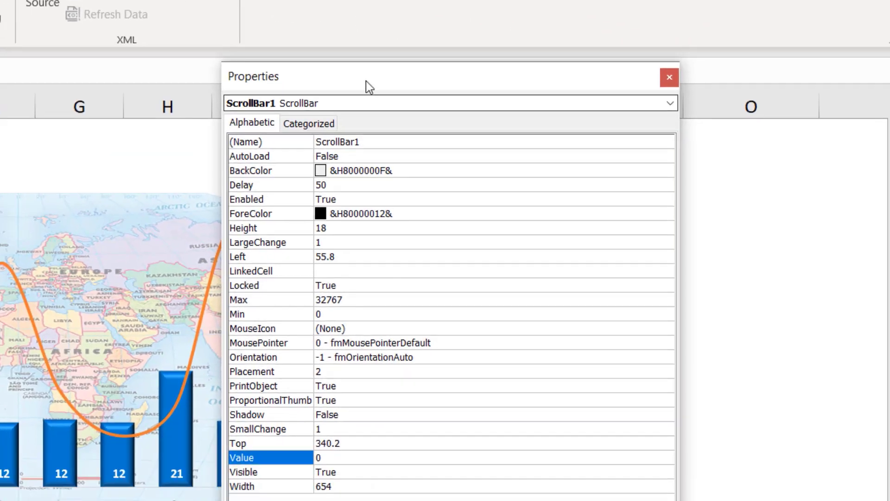
pyautogui.moveTo(841, 212); pyautogui.dragTo(685, 207)
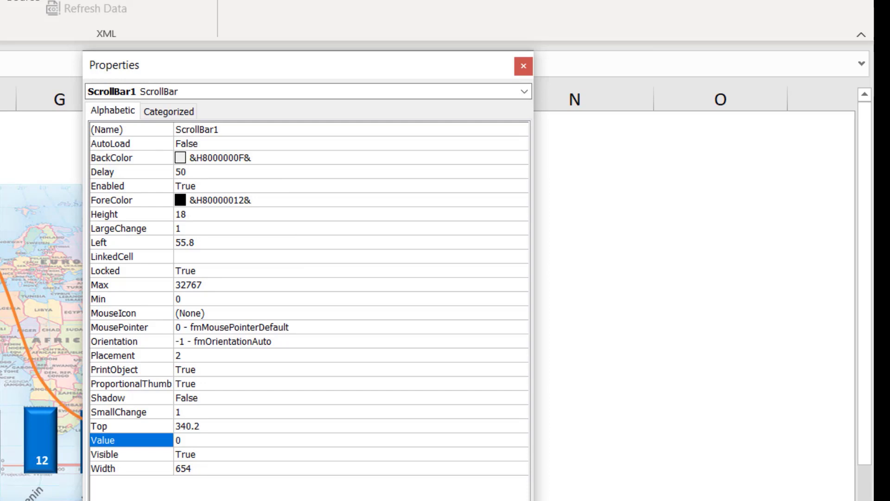
# Step: Try out a custom background color of red 0, green 112, blue 192 for the scroll bar and close the definition without adding it
pyautogui.click(198, 161)
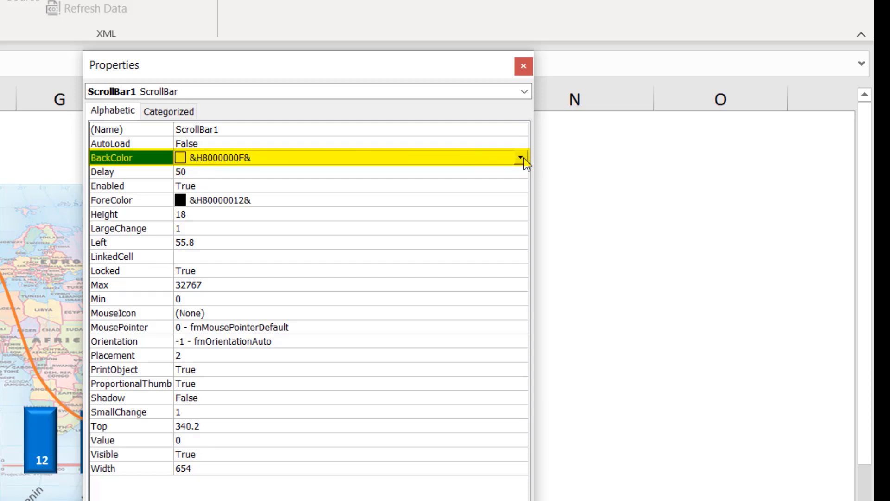
pyautogui.click(521, 158)
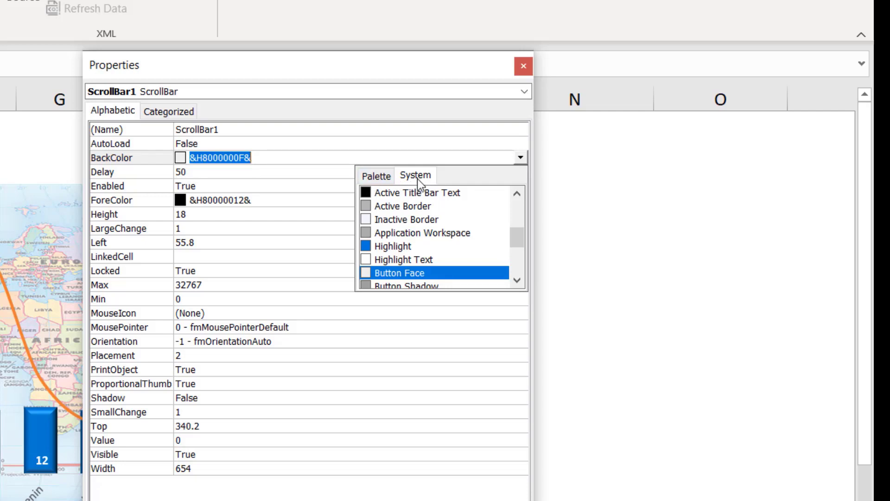
pyautogui.click(387, 178)
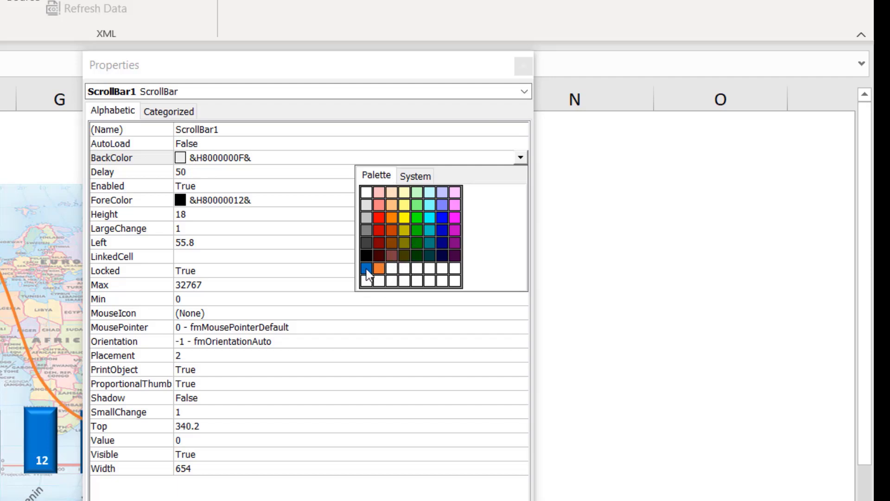
pyautogui.rightClick(393, 274)
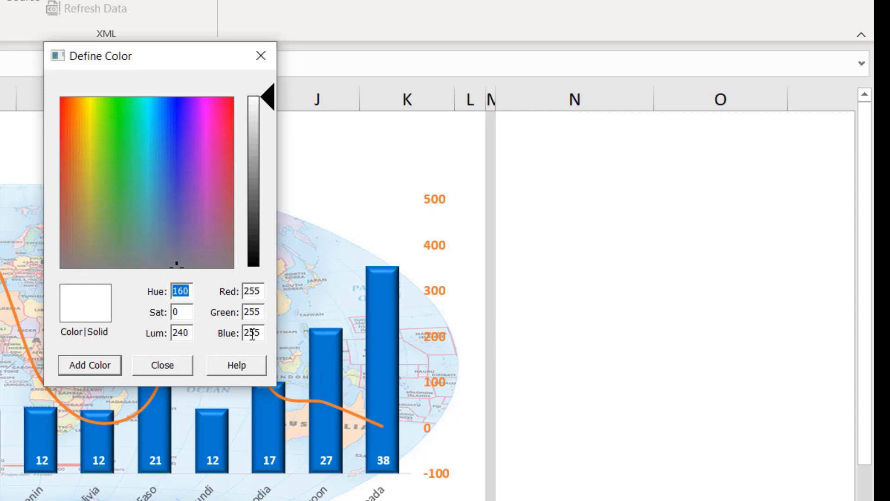
pyautogui.doubleClick(260, 293)
pyautogui.write('0')
pyautogui.press('Tab')
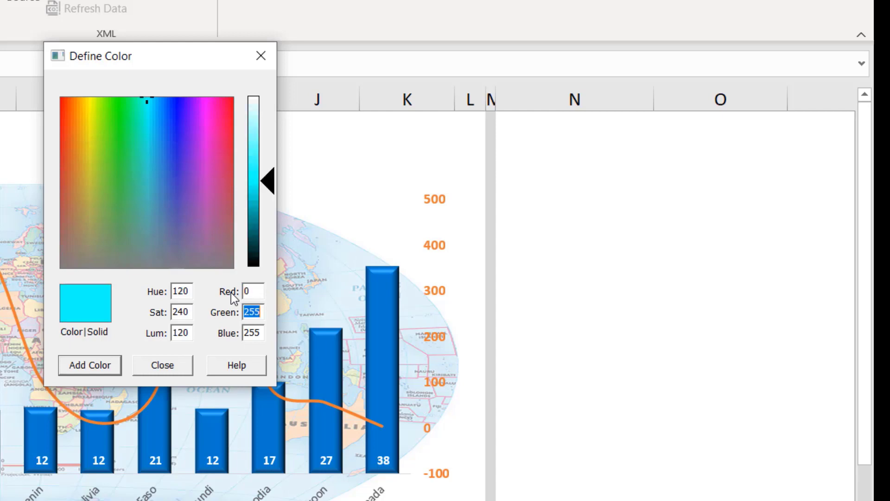
pyautogui.write('112')
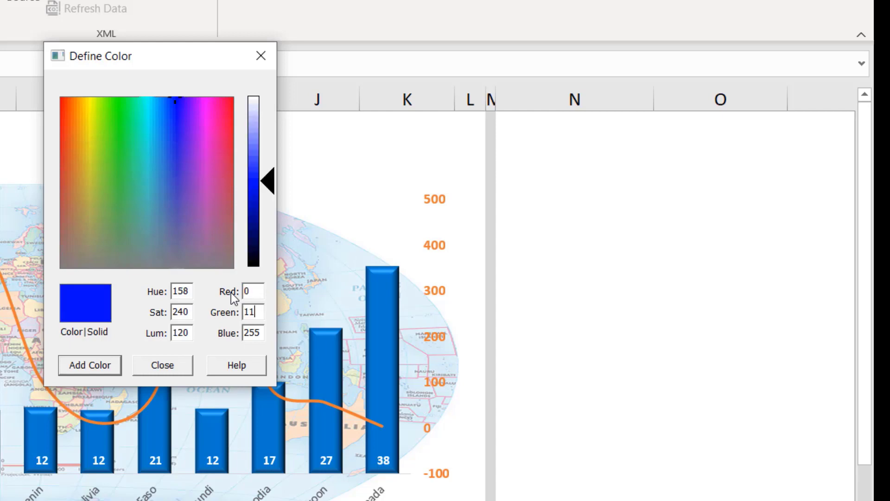
pyautogui.press('Tab')
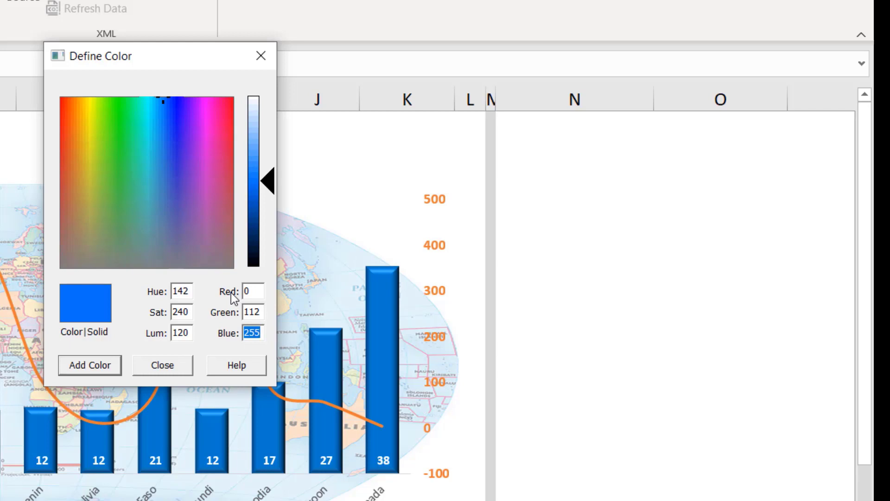
pyautogui.write('192')
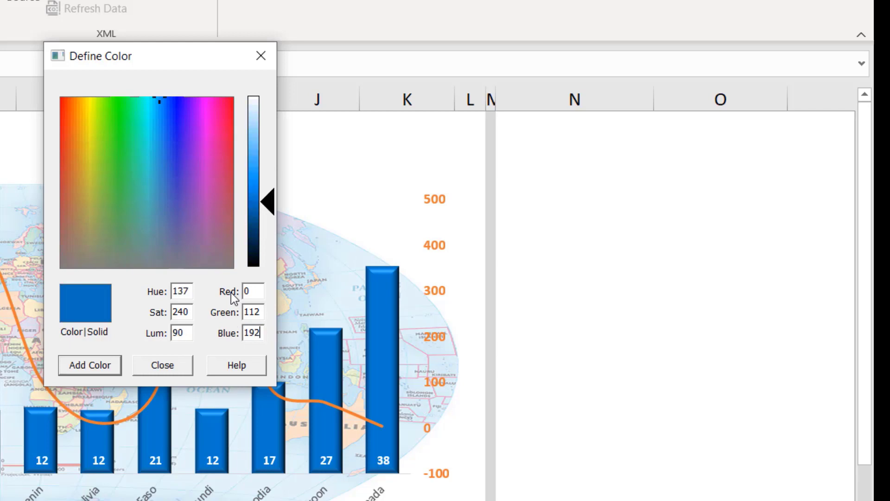
pyautogui.click(177, 367)
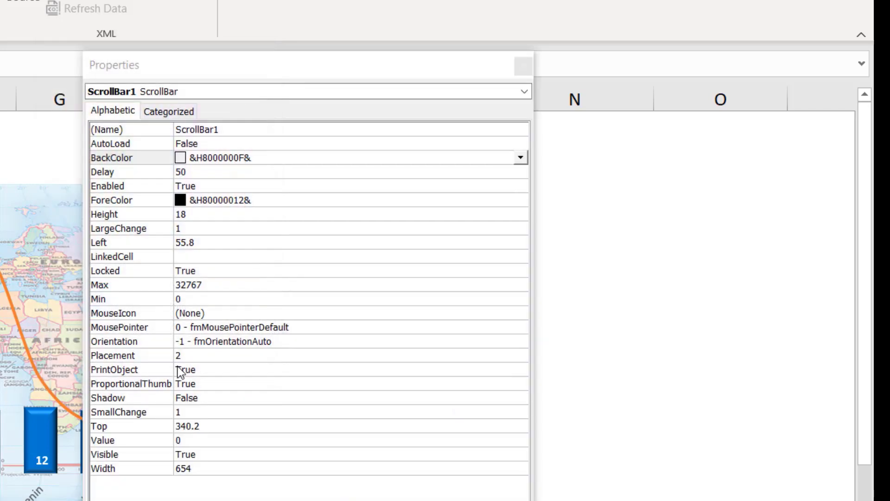
# Step: Set the scroll bar's background color to the custom blue already stored in the color palette
pyautogui.click(521, 158)
pyautogui.click(373, 181)
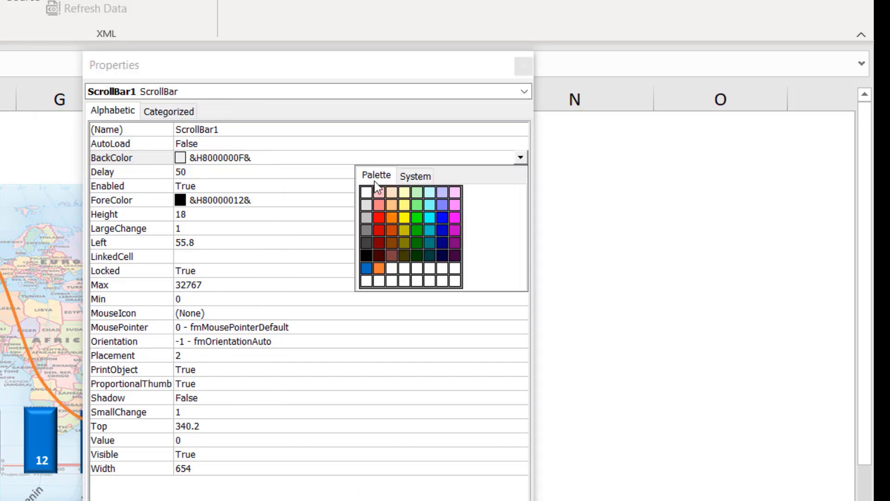
pyautogui.click(370, 269)
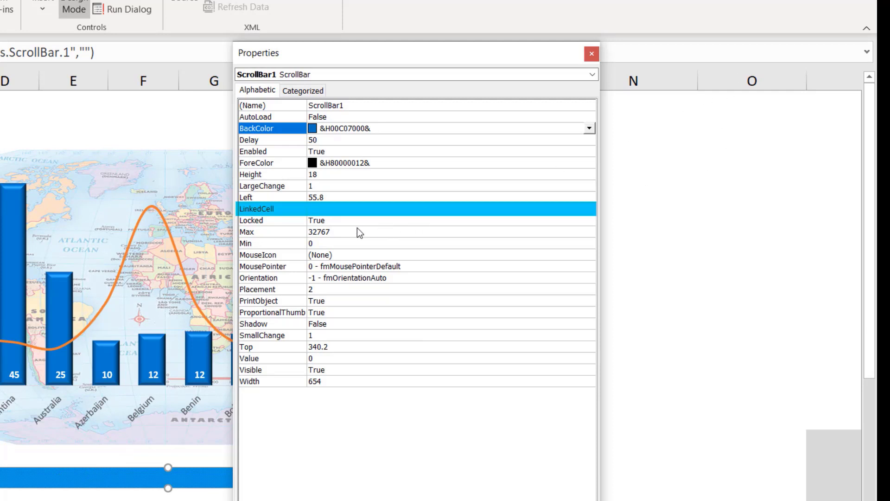
# Step: Link the scroll bar to cell Z1, limit its values to Min 1 and Max 68, and close its properties
pyautogui.click(320, 208)
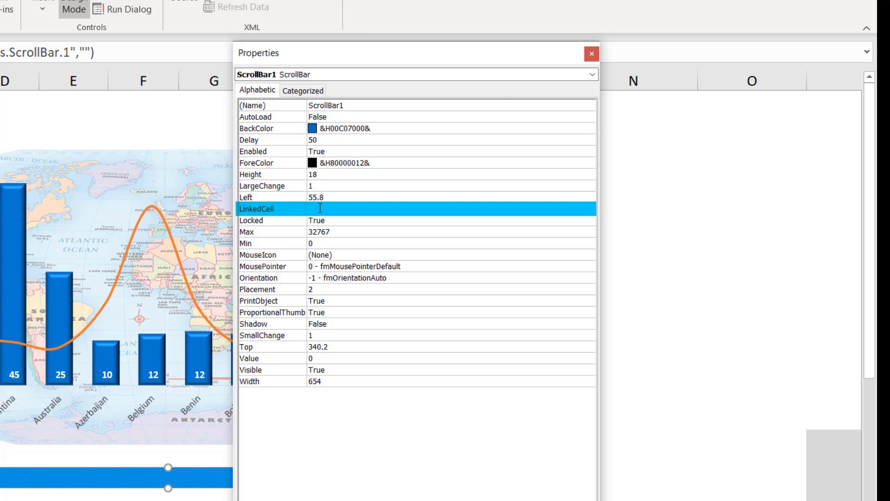
pyautogui.write('Z1')
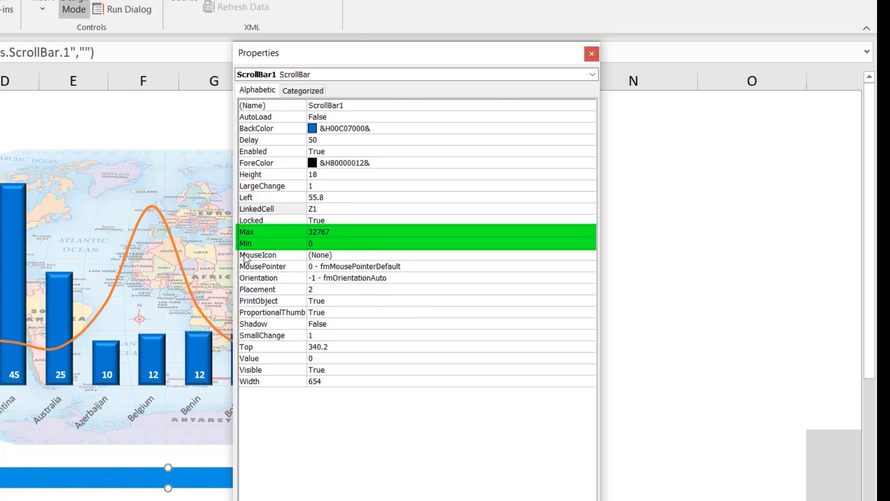
pyautogui.click(340, 234)
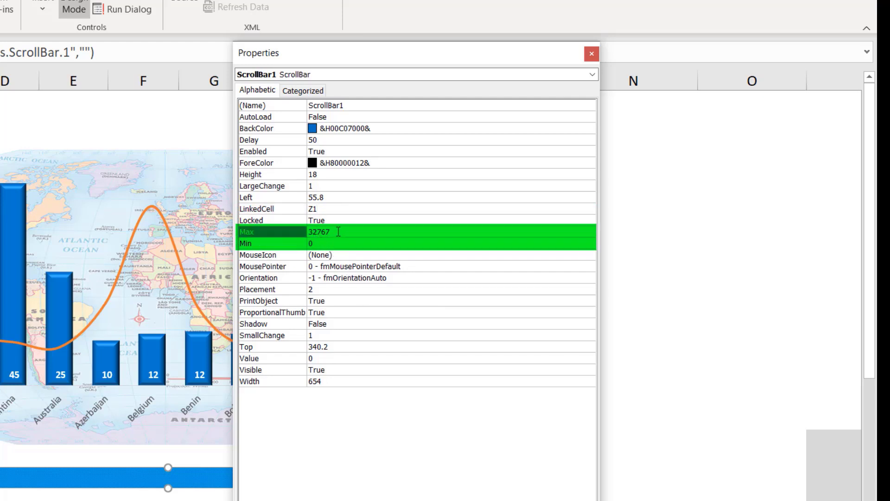
pyautogui.click(301, 232)
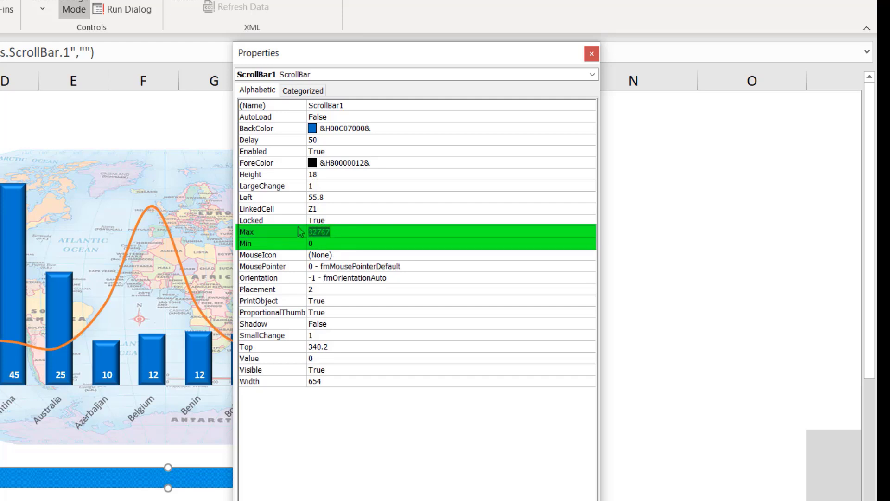
pyautogui.write('68')
pyautogui.click(330, 244)
pyautogui.moveTo(329, 244); pyautogui.dragTo(309, 245)
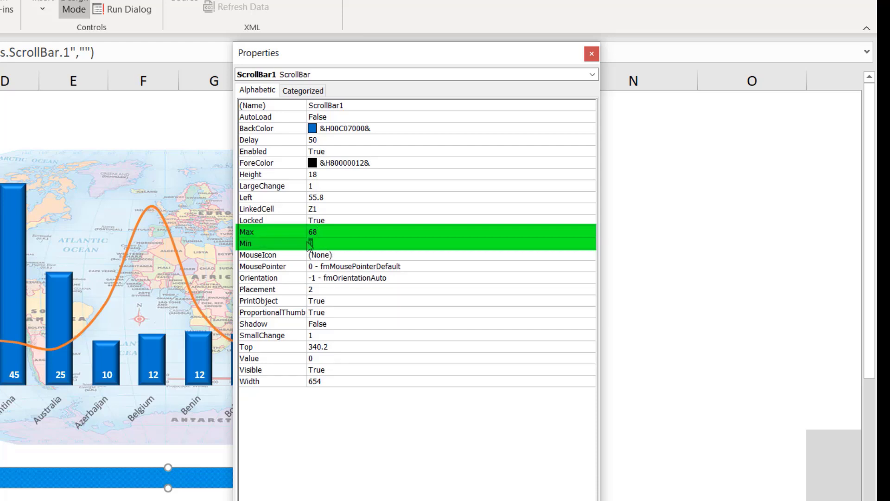
pyautogui.write('1')
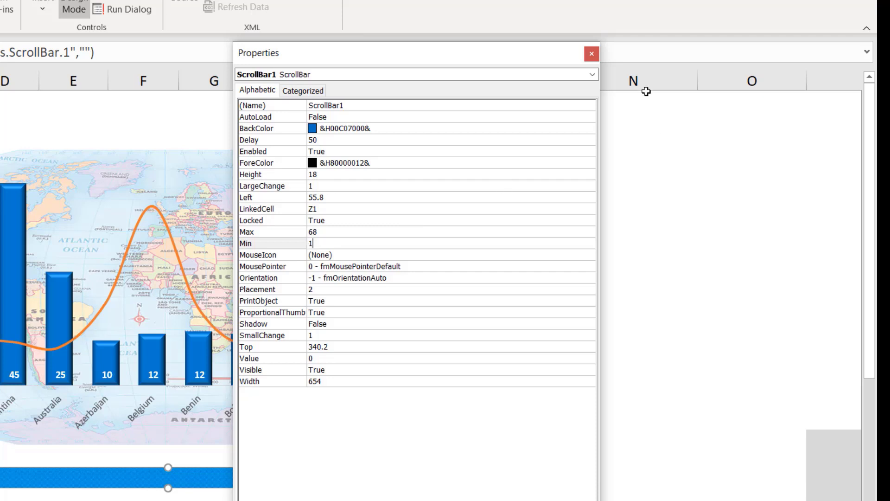
pyautogui.click(591, 55)
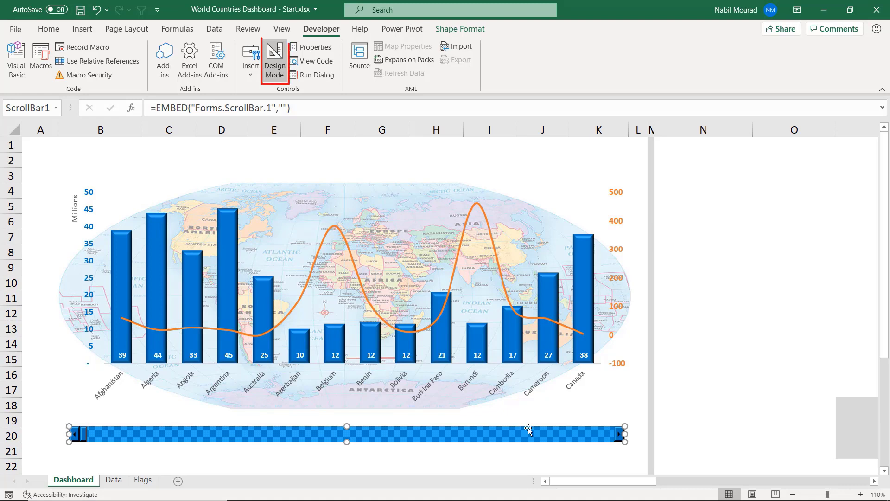
# Step: Turn off Design Mode and test the scroll bar by advancing it and checking linked cell Z1
pyautogui.click(277, 52)
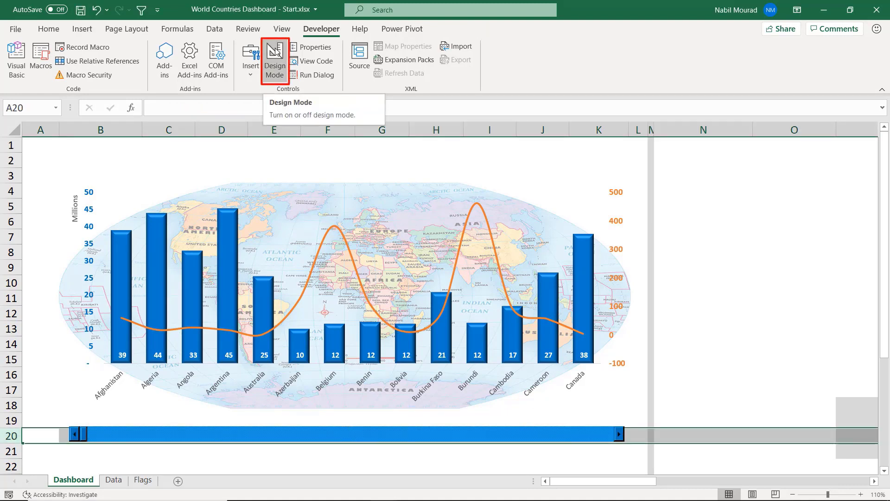
pyautogui.click(576, 464)
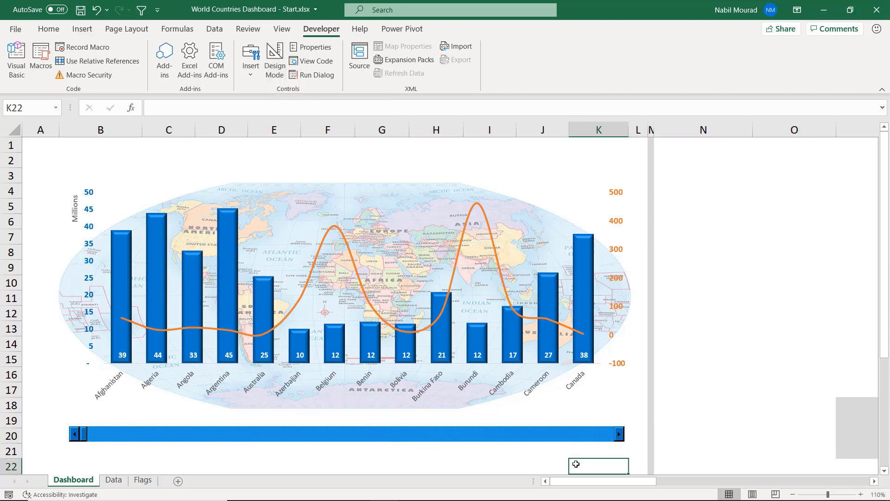
pyautogui.click(619, 435)
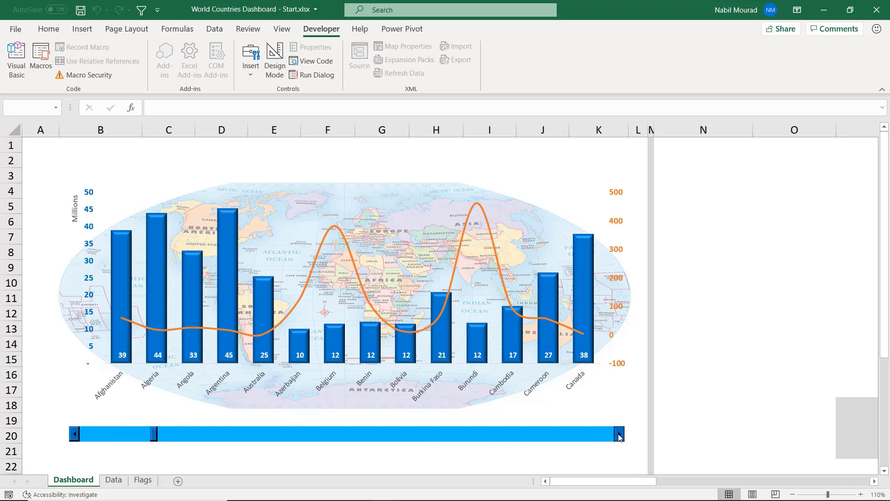
pyautogui.click(619, 435)
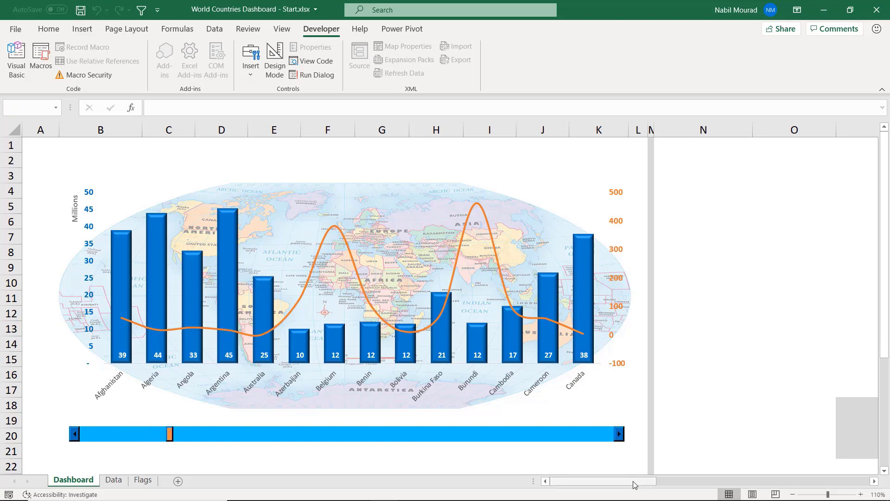
pyautogui.moveTo(635, 484); pyautogui.dragTo(829, 493)
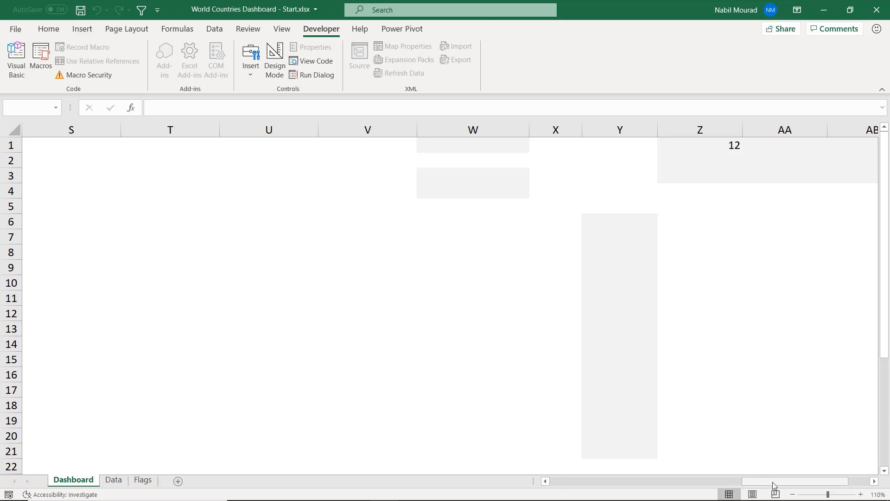
pyautogui.moveTo(773, 486); pyautogui.dragTo(578, 487)
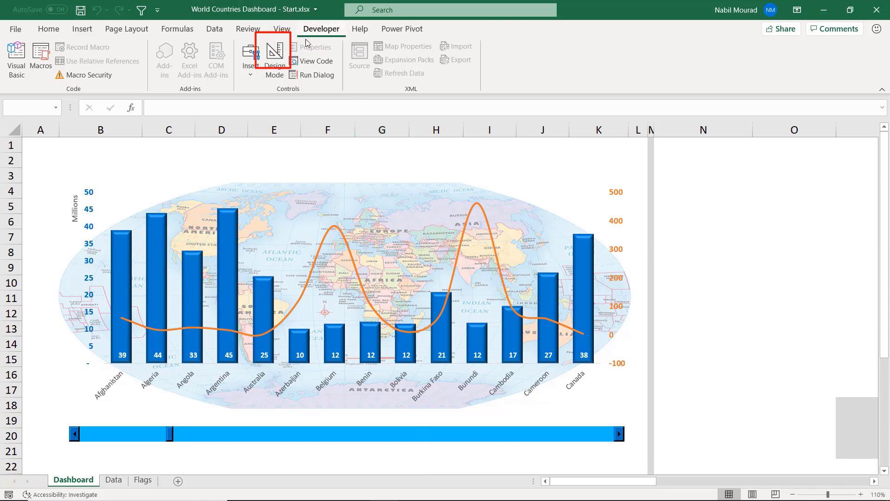
# Step: Insert a horizontal ActiveX spin button about 36 by 22 points above the chart's secondary axis in column K
pyautogui.click(251, 75)
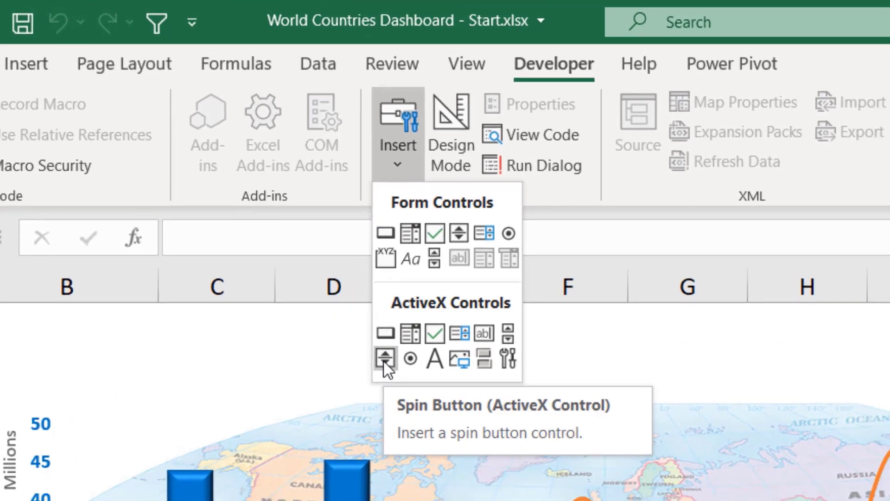
pyautogui.click(397, 371)
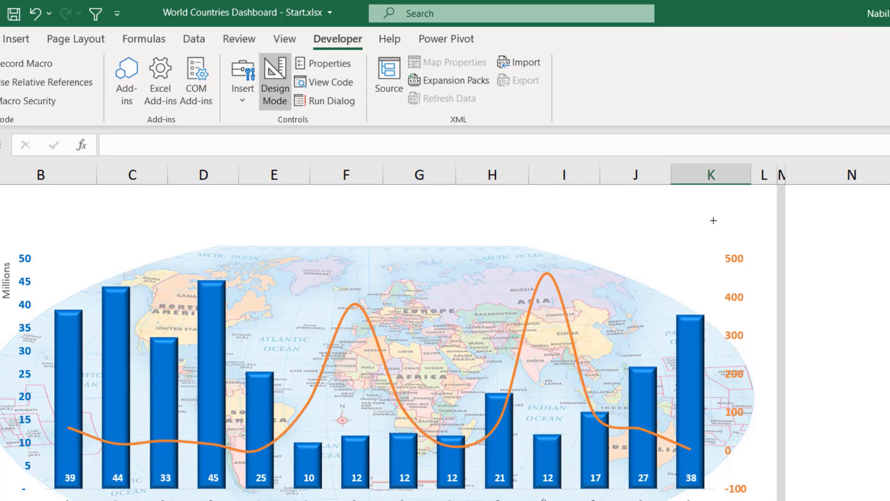
pyautogui.moveTo(709, 218); pyautogui.dragTo(751, 244)
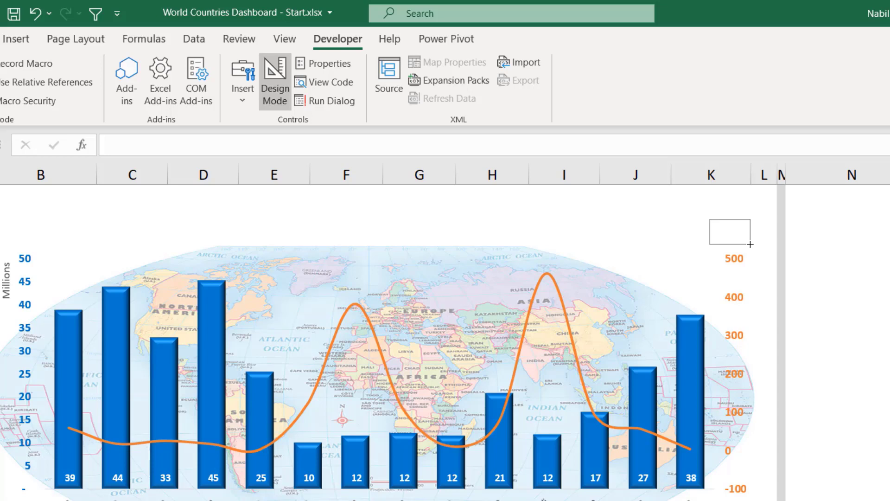
pyautogui.moveTo(750, 245); pyautogui.dragTo(750, 244)
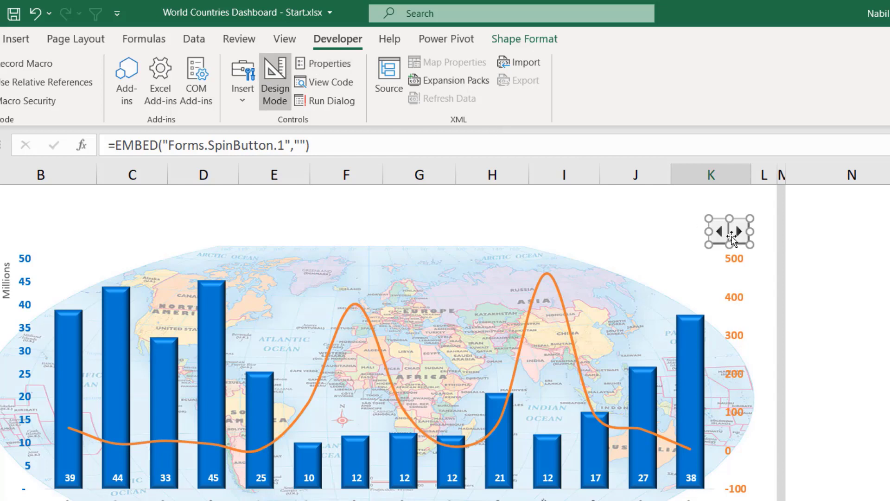
# Step: Open the spin button's properties and set its background color to the custom orange stored in the color palette
pyautogui.rightClick(739, 231)
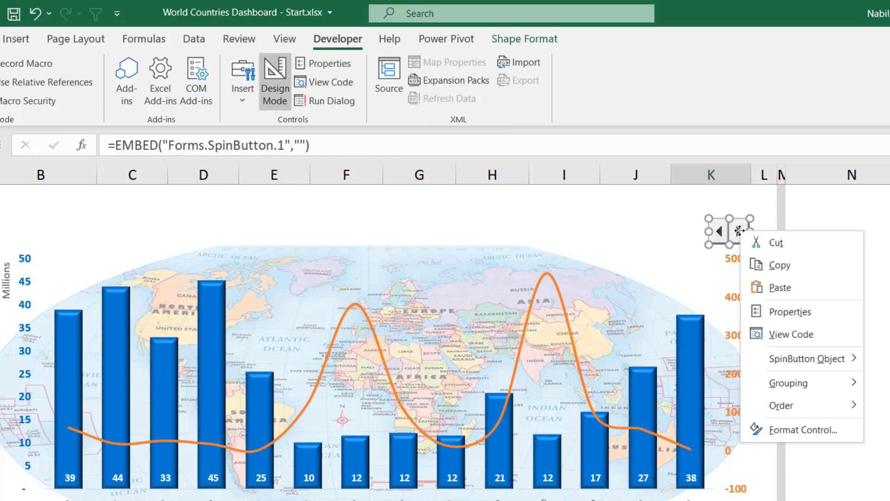
pyautogui.click(800, 311)
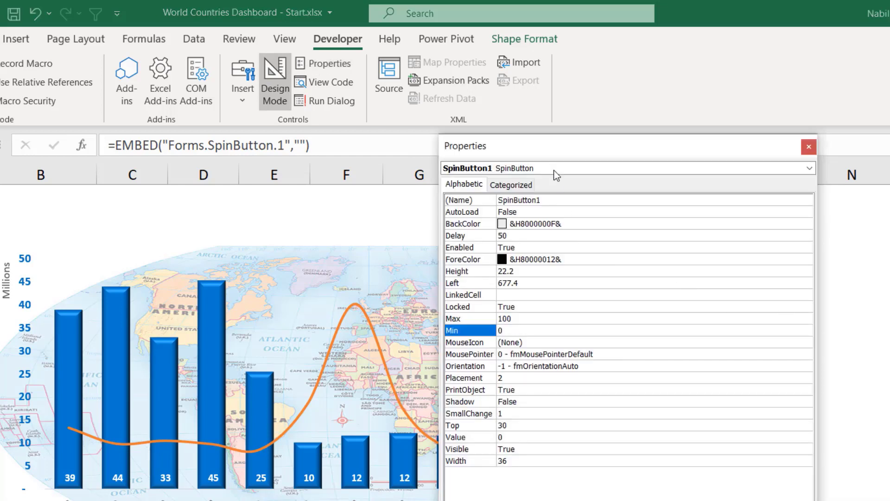
pyautogui.moveTo(525, 140); pyautogui.dragTo(394, 97)
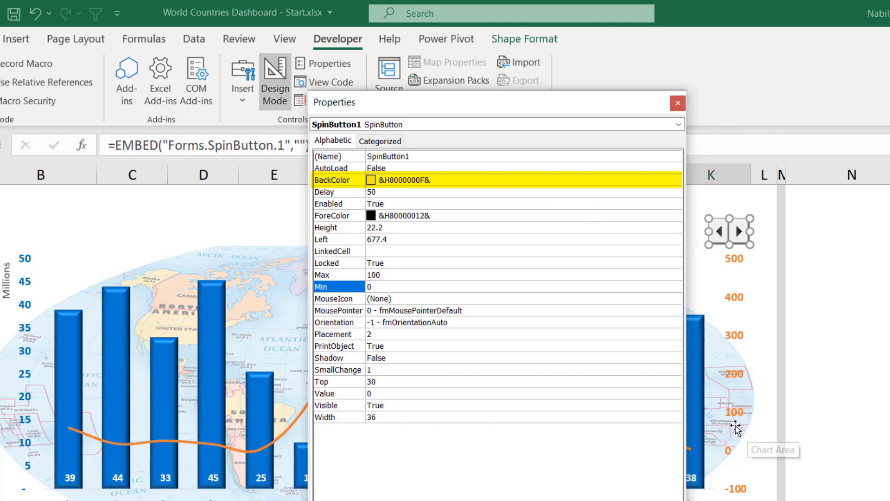
pyautogui.click(448, 184)
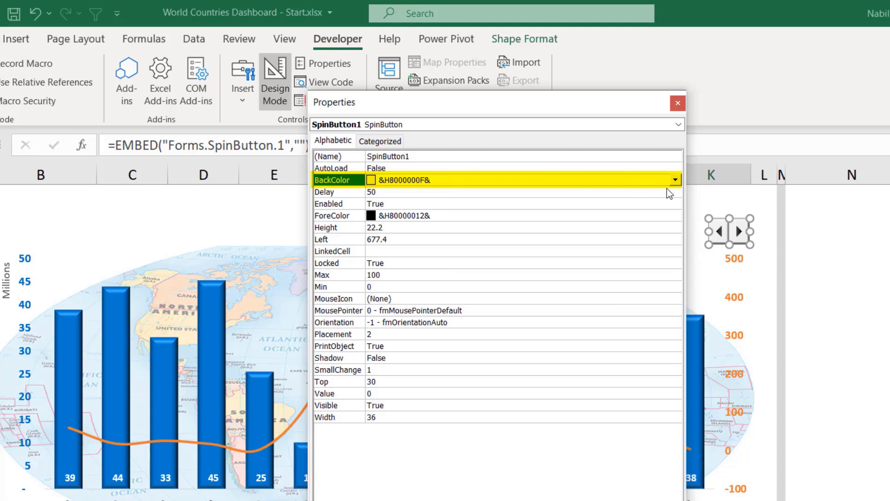
pyautogui.click(680, 183)
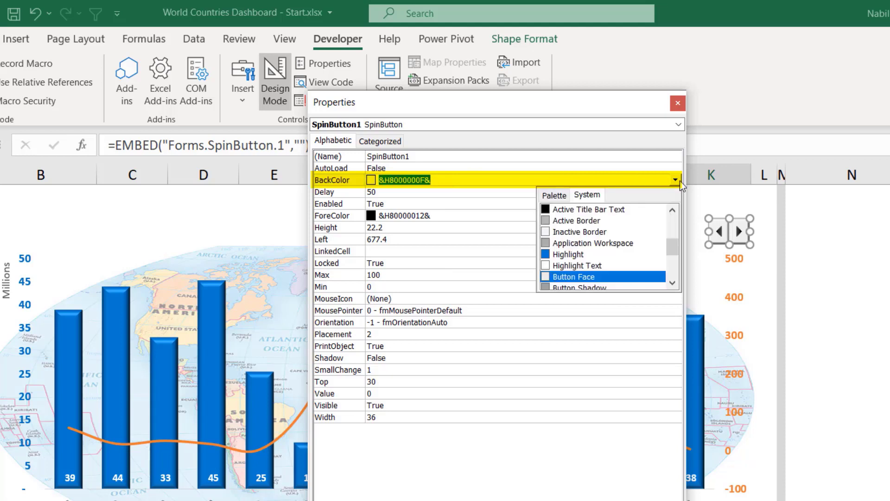
pyautogui.click(553, 196)
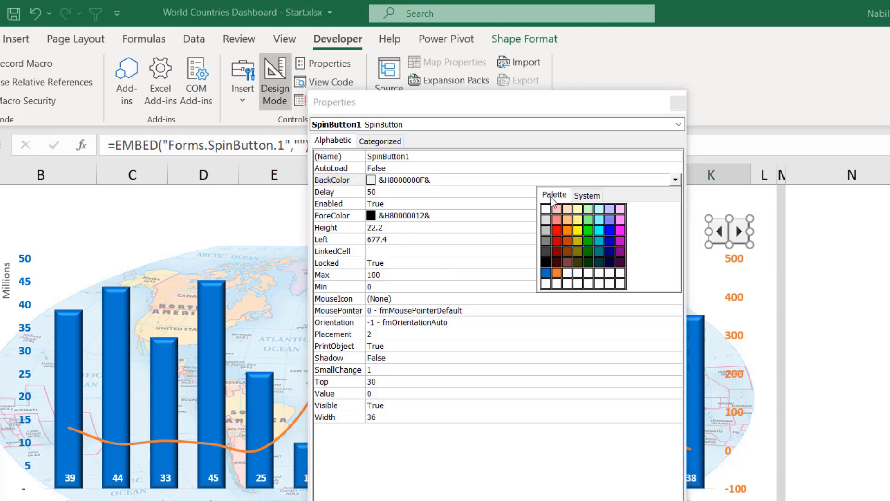
pyautogui.click(557, 273)
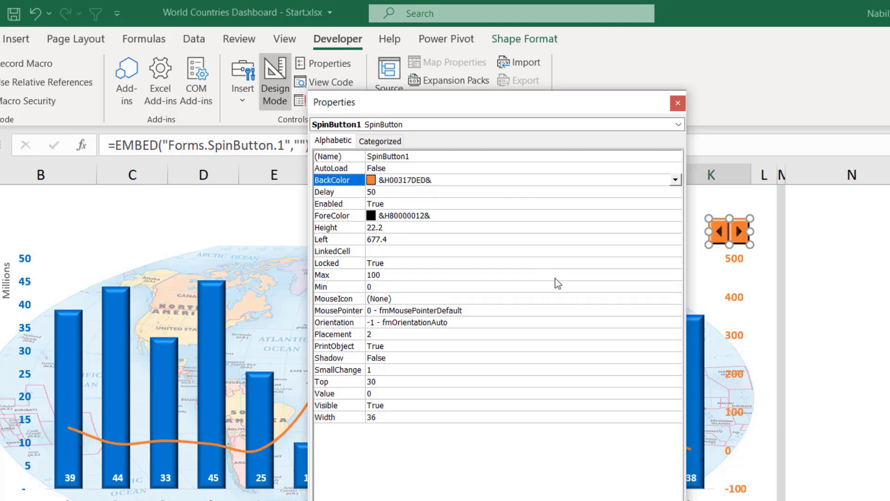
# Step: Link the spin button to cell Z2 with Max 15 and Min 1, close its properties, and turn off Design Mode
pyautogui.click(388, 251)
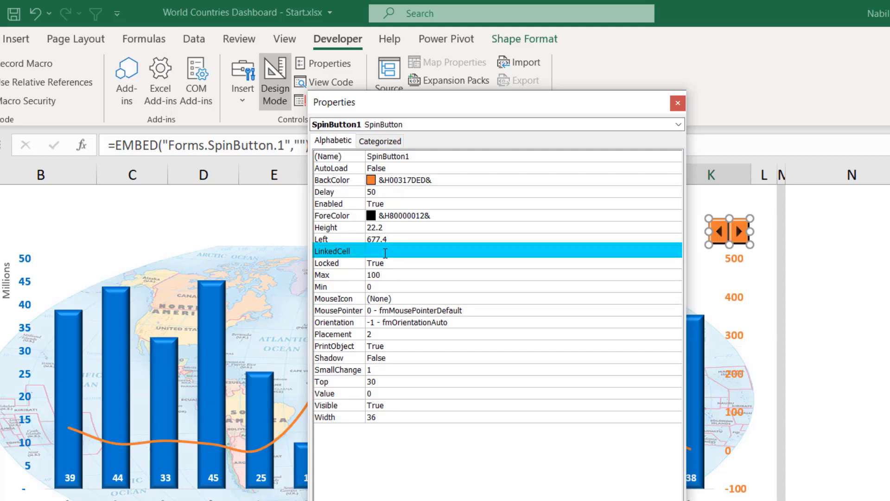
pyautogui.write('Z2')
pyautogui.click(372, 266)
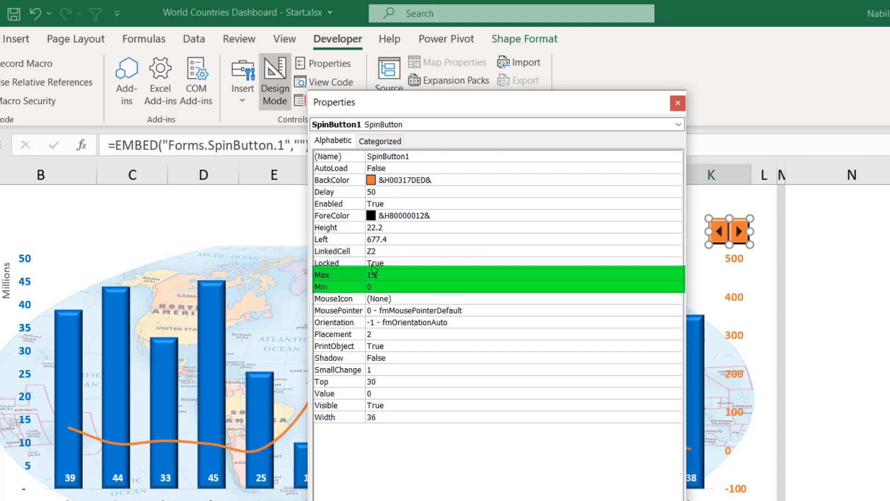
pyautogui.click(391, 285)
pyautogui.moveTo(391, 285); pyautogui.dragTo(365, 287)
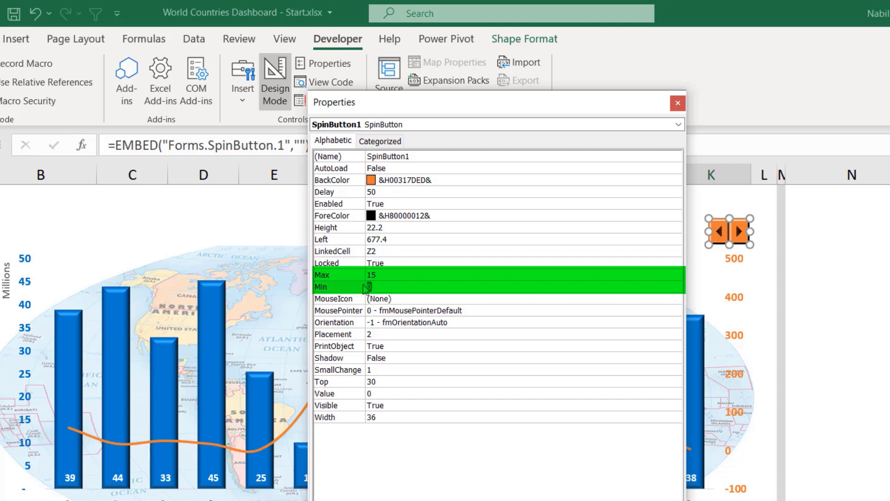
pyautogui.write('1')
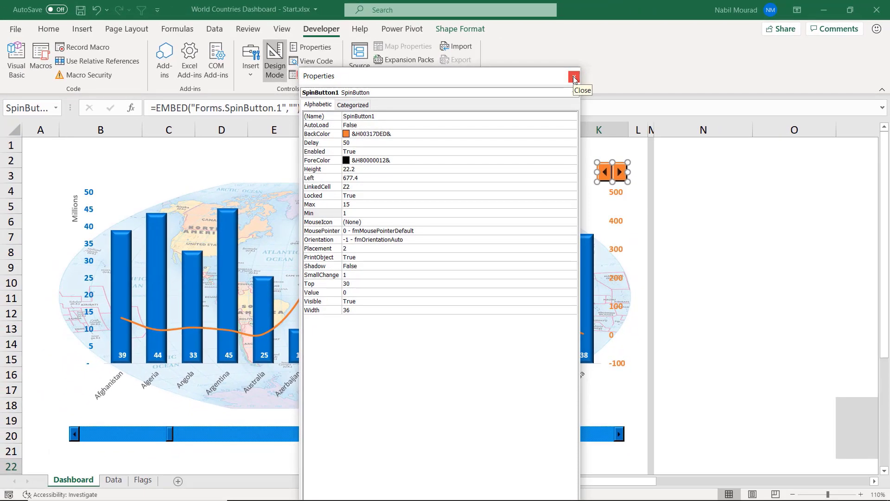
pyautogui.click(574, 78)
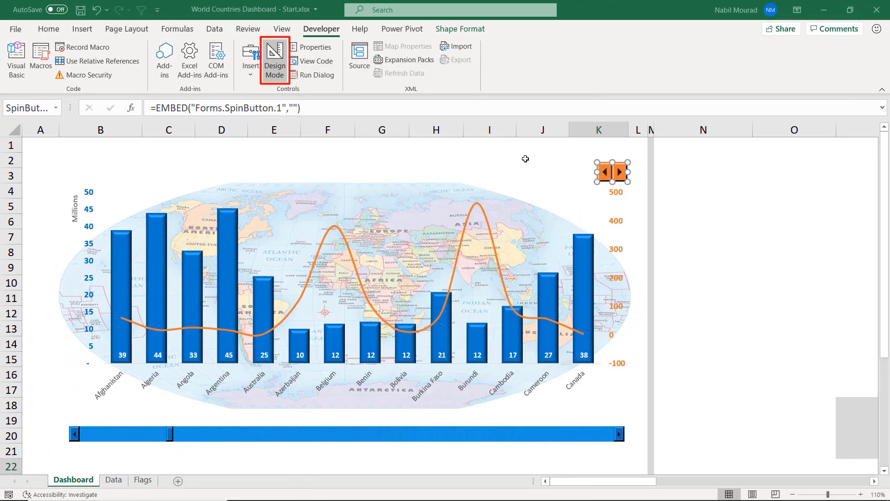
pyautogui.click(274, 57)
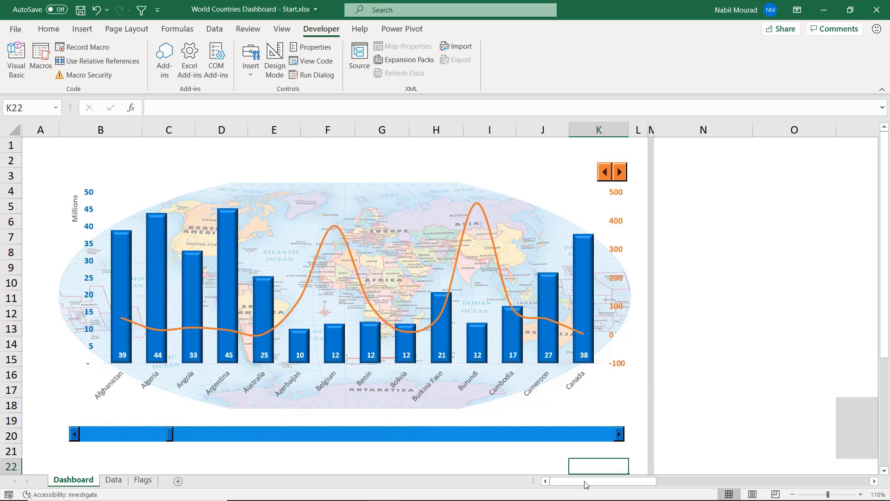
# Step: Open the Watch Window and add a watch on cell Z1 of the Dashboard sheet
pyautogui.moveTo(587, 484); pyautogui.dragTo(811, 498)
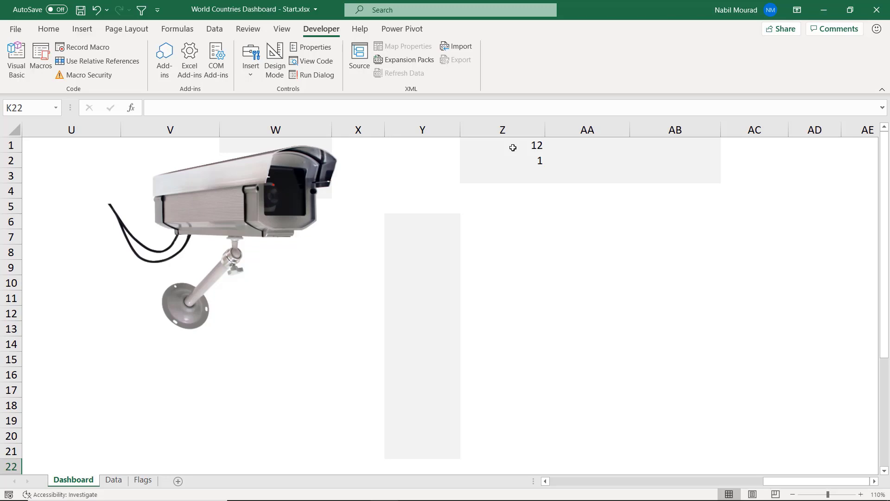
pyautogui.click(185, 32)
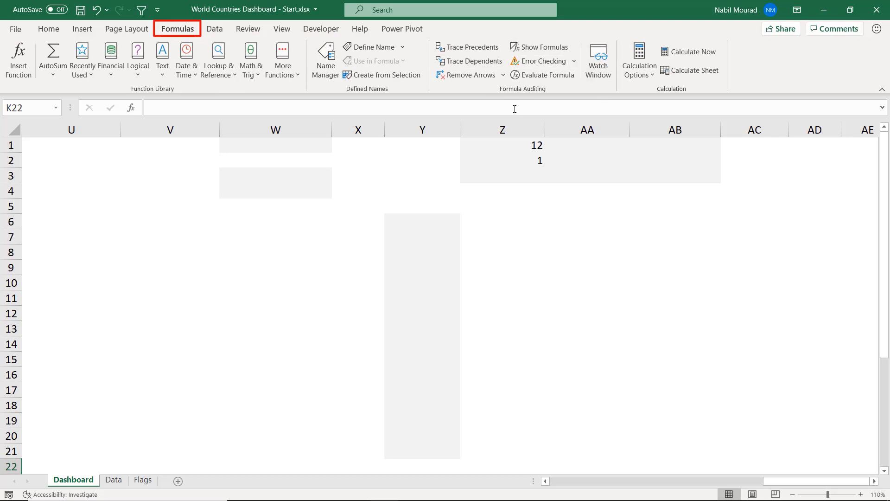
pyautogui.click(521, 145)
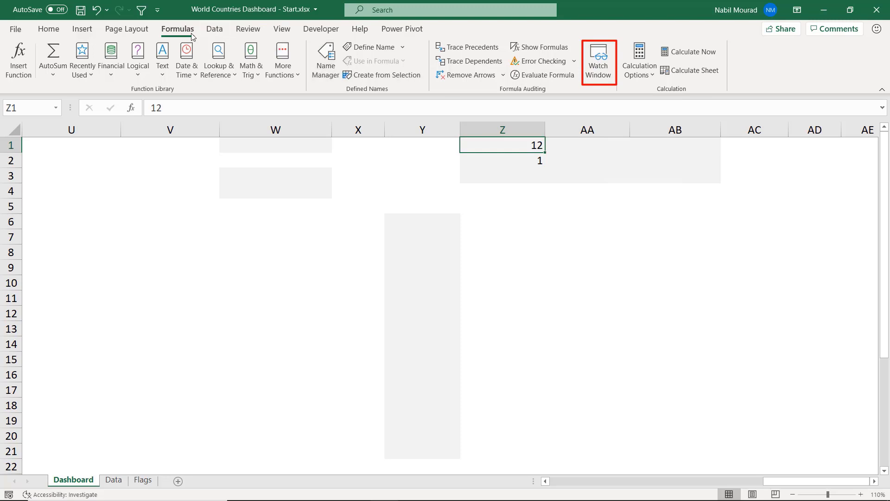
pyautogui.click(599, 62)
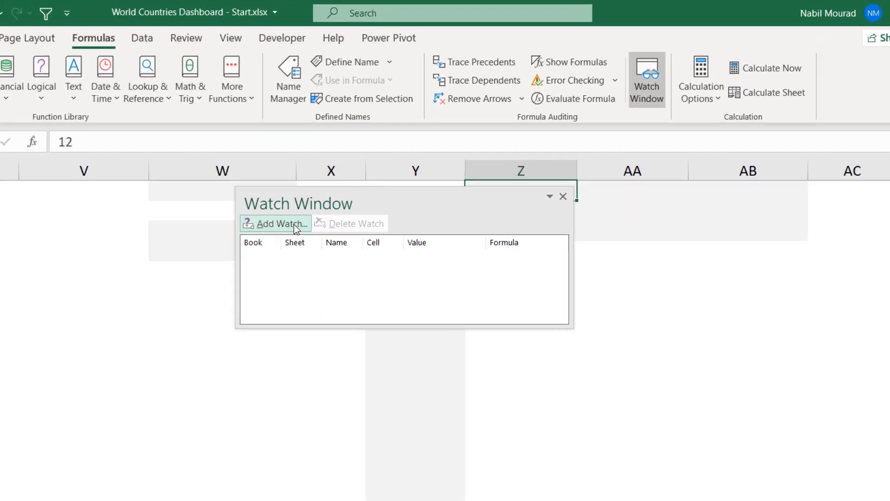
pyautogui.click(319, 171)
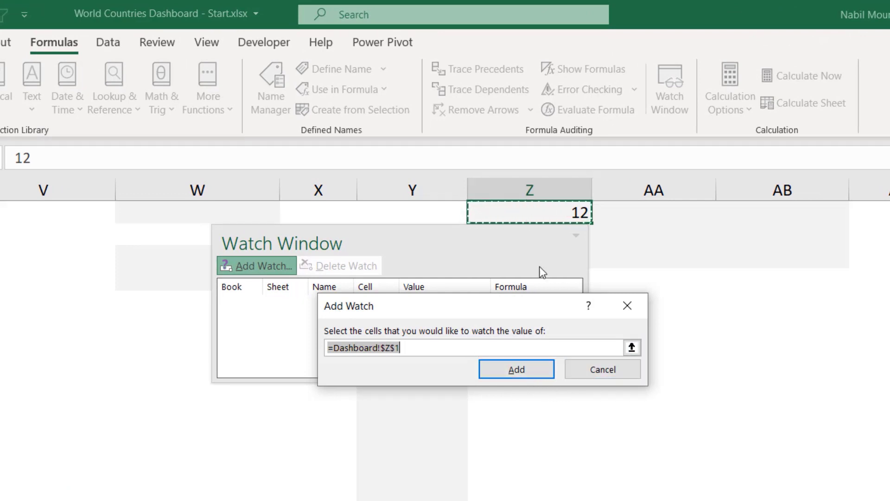
pyautogui.click(524, 375)
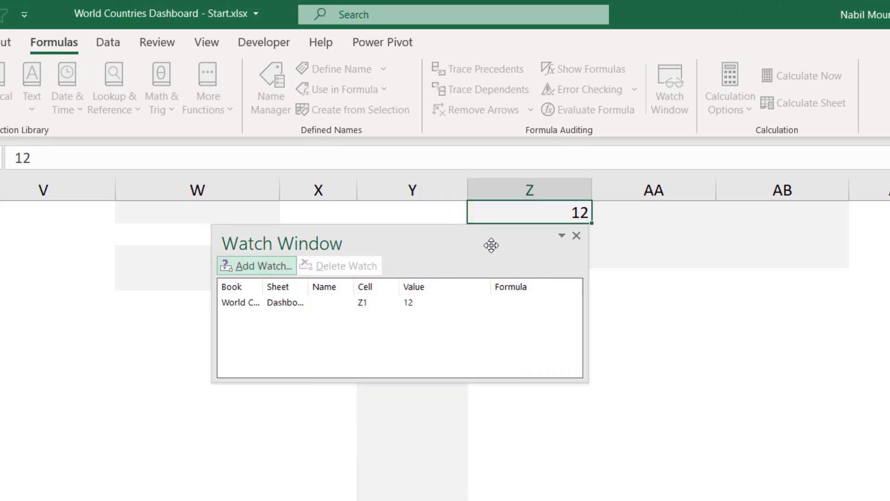
# Step: Move the Watch Window clear of the linked cells and add a watch on cell Z2
pyautogui.moveTo(491, 245); pyautogui.dragTo(489, 302)
pyautogui.click(519, 236)
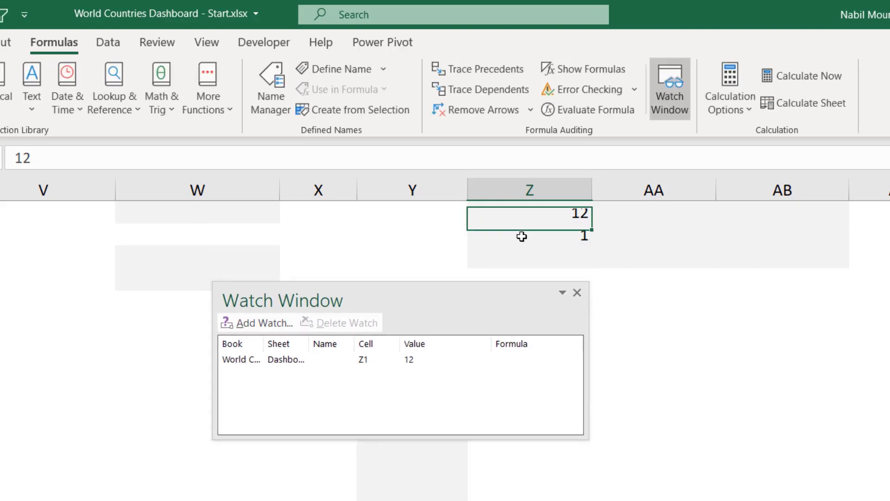
pyautogui.click(246, 323)
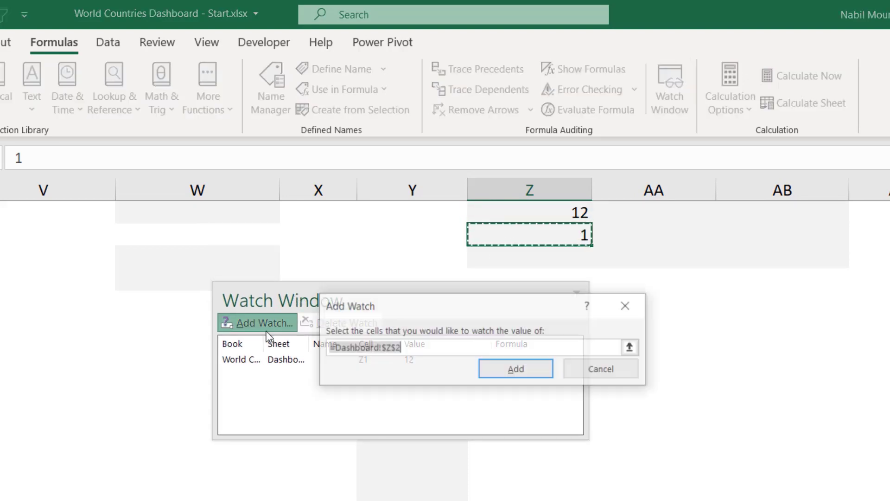
pyautogui.click(536, 370)
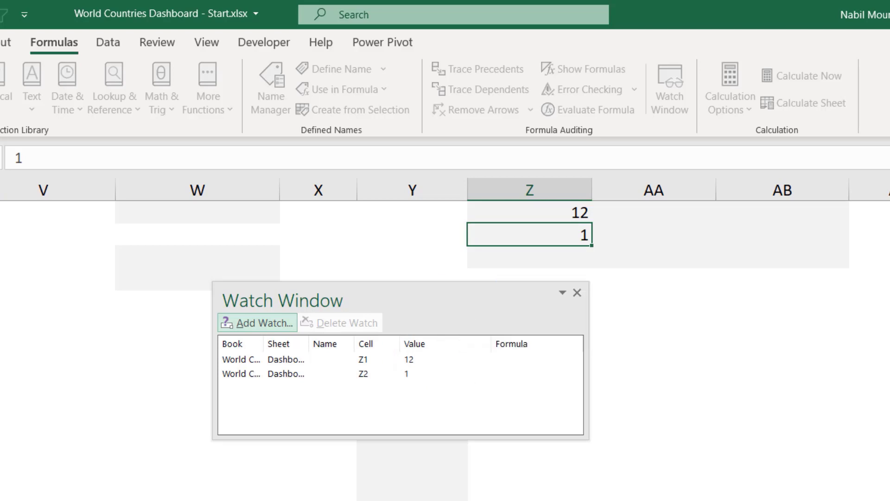
# Step: Test the scroll bar below the chart by stepping it forward and back while watching cell Z1
pyautogui.hscroll(-10, 445, 348)
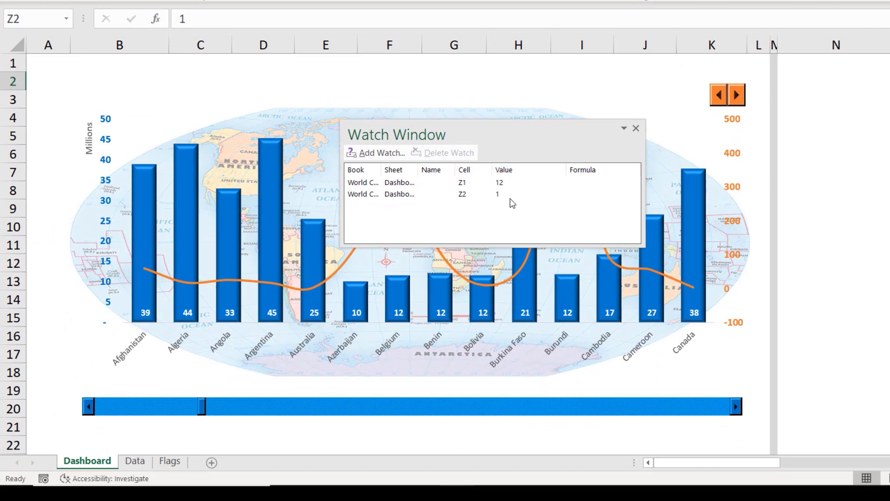
pyautogui.click(737, 408)
pyautogui.click(737, 408)
pyautogui.click(738, 409)
pyautogui.click(737, 408)
pyautogui.click(738, 409)
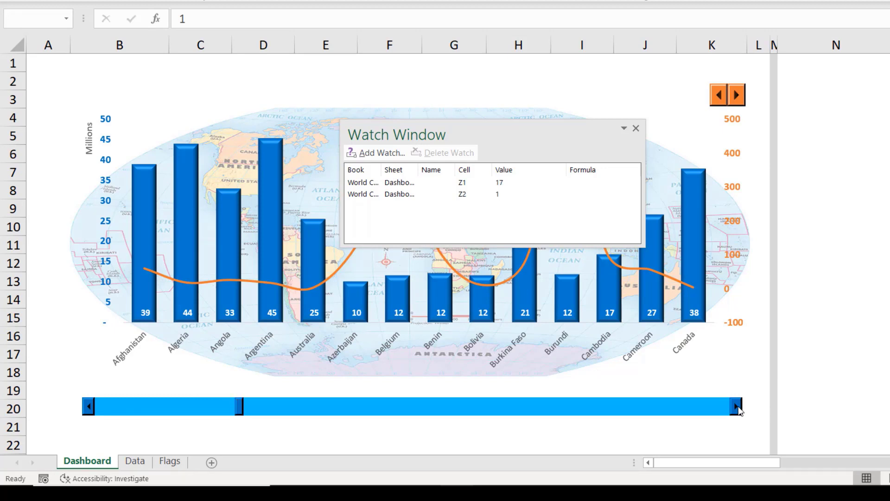
pyautogui.click(737, 408)
pyautogui.click(738, 408)
pyautogui.click(737, 408)
pyautogui.click(737, 408)
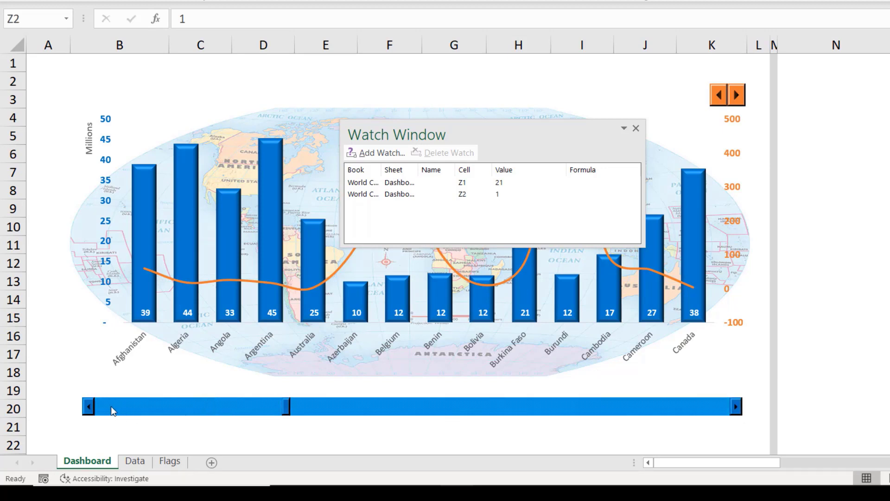
pyautogui.click(92, 408)
pyautogui.click(92, 408)
pyautogui.click(93, 409)
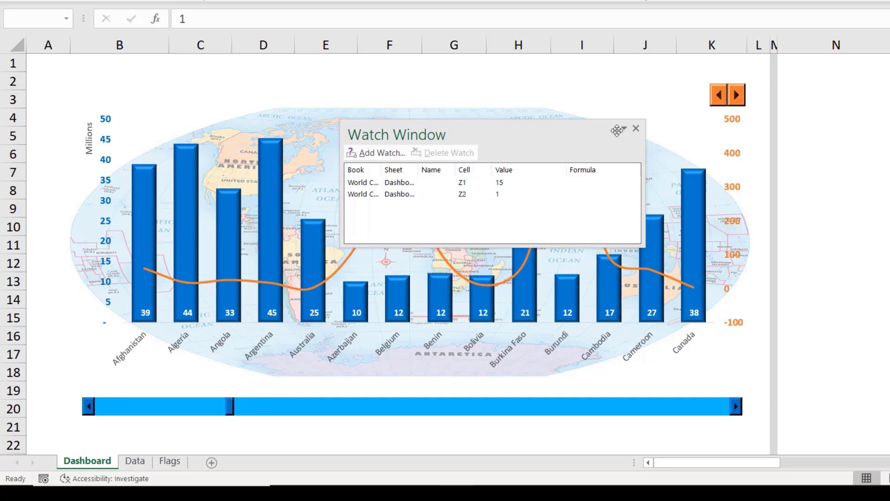
# Step: Test the spin button in both directions while watching cell Z2, and close the Watch Window
pyautogui.click(739, 94)
pyautogui.moveTo(739, 95); pyautogui.dragTo(739, 94)
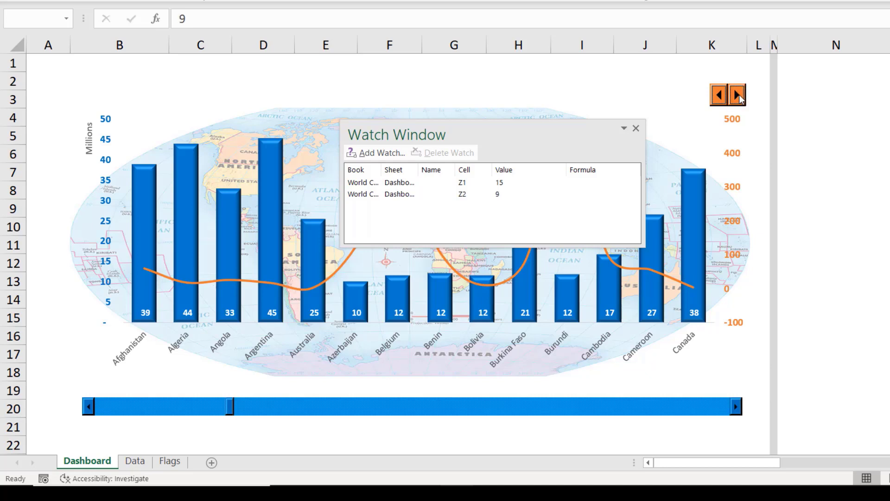
pyautogui.click(720, 95)
pyautogui.moveTo(739, 94); pyautogui.dragTo(739, 94)
pyautogui.click(637, 128)
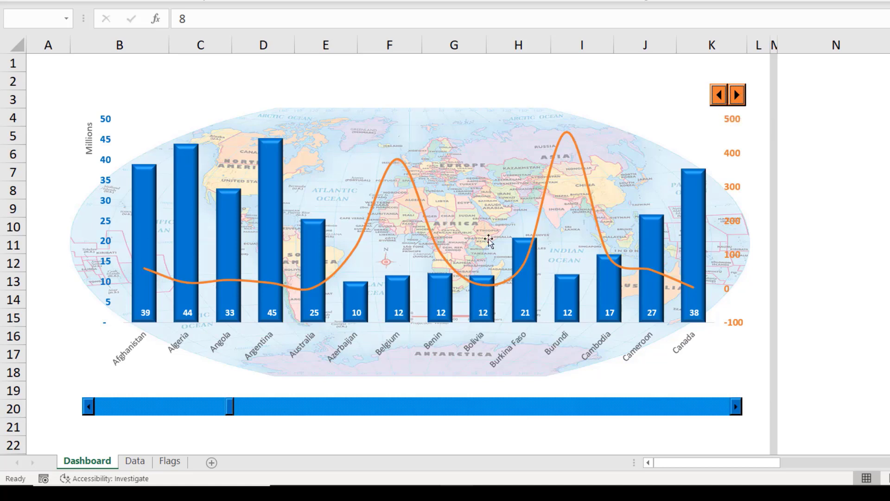
pyautogui.moveTo(701, 221)
pyautogui.moveTo(603, 275)
pyautogui.moveTo(443, 287)
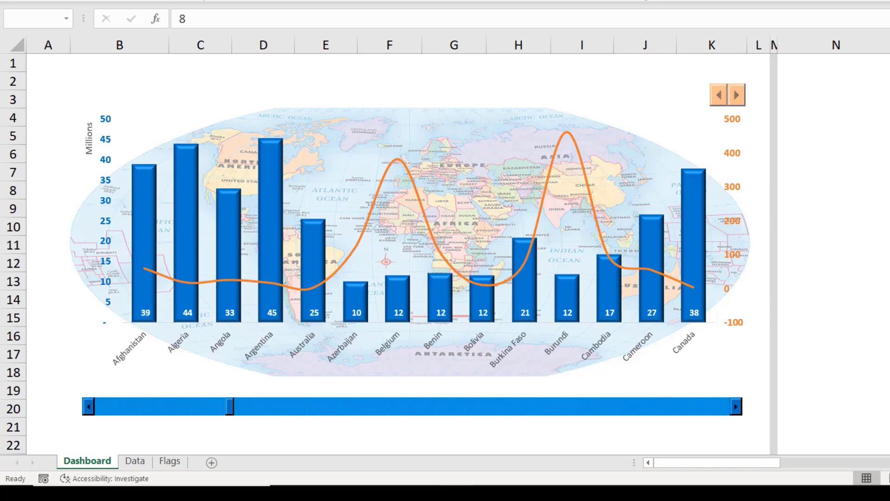
# Step: Label cells Y1, Y2 and Y3 as From Country, Visible Countries and To Country
pyautogui.hscroll(5, 445, 250)
pyautogui.hscroll(6, 690, 155)
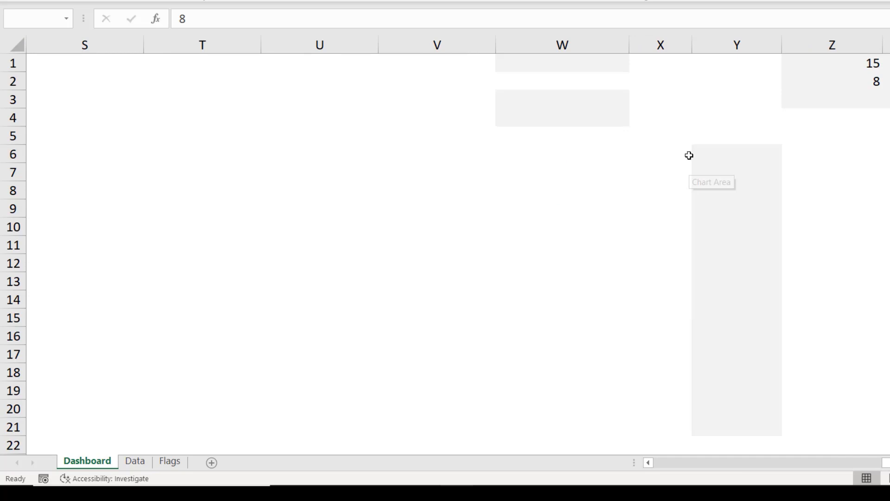
pyautogui.click(734, 61)
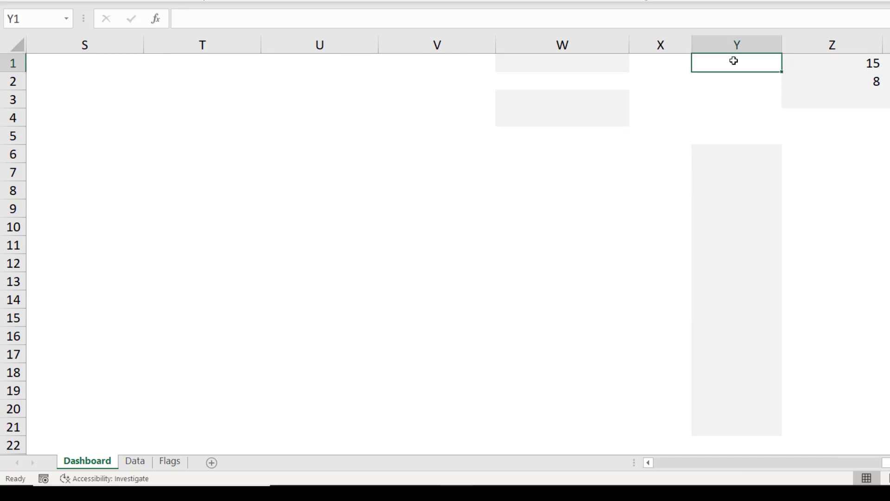
pyautogui.write('From Country')
pyautogui.press('Return')
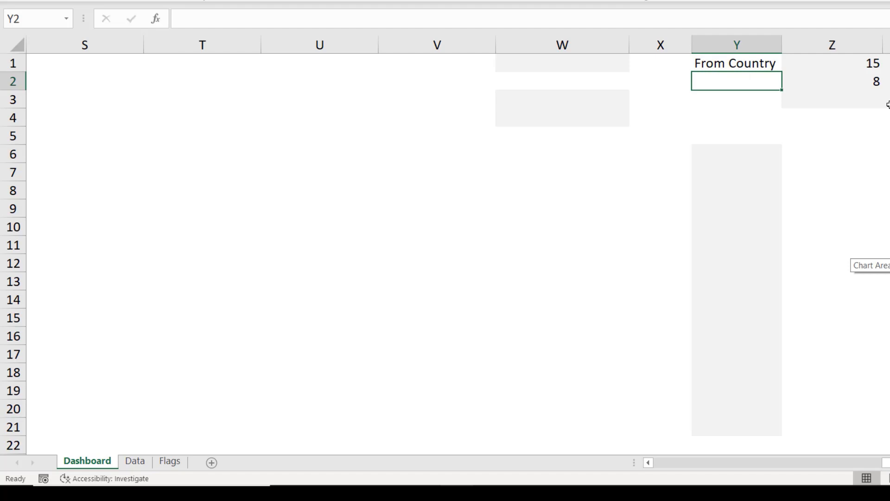
pyautogui.write('Visible Countries')
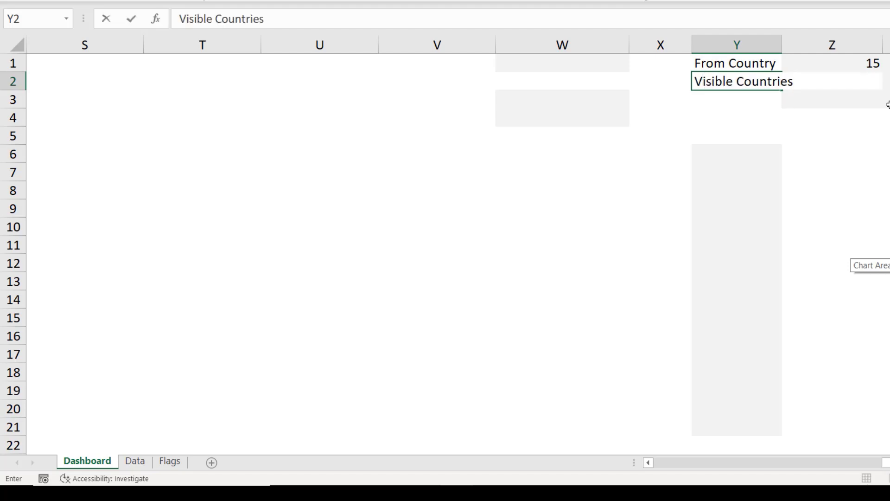
pyautogui.press('Return')
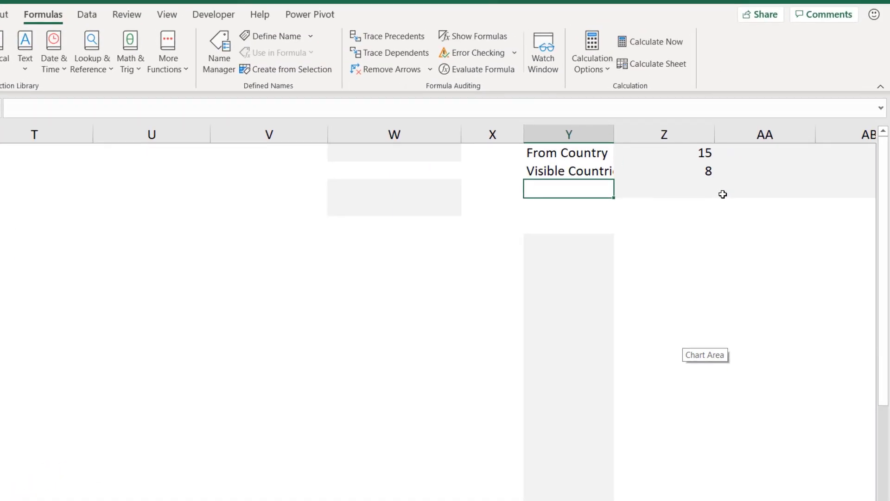
pyautogui.write('To Country')
# Step: Enter the formula =Y1&": "&Z1 in cell AA1 to join the first label with its linked value
pyautogui.click(767, 151)
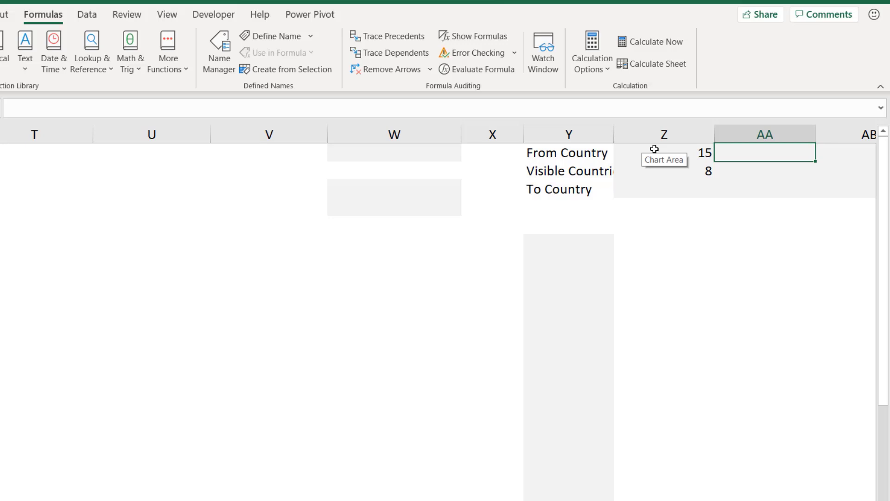
pyautogui.write('=')
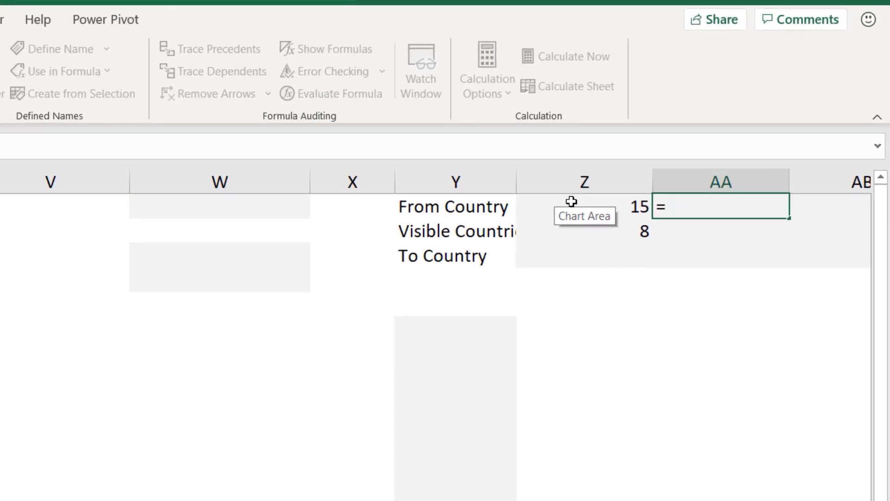
pyautogui.click(458, 205)
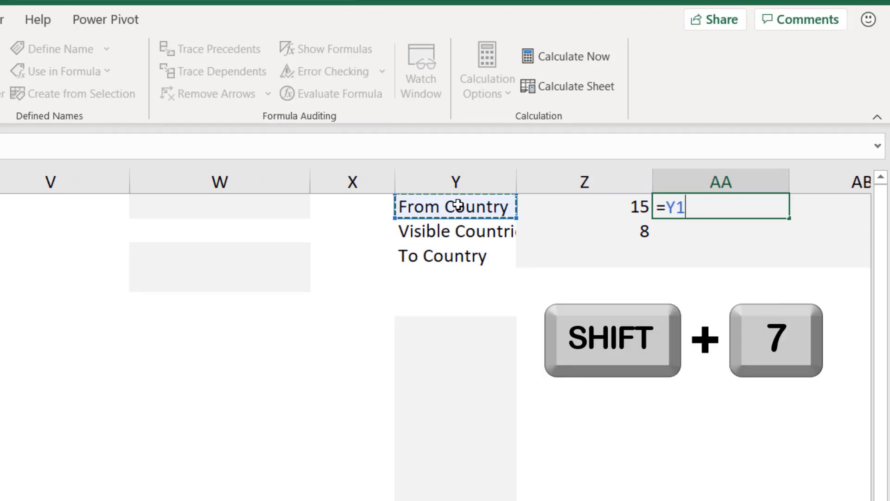
pyautogui.write('&')
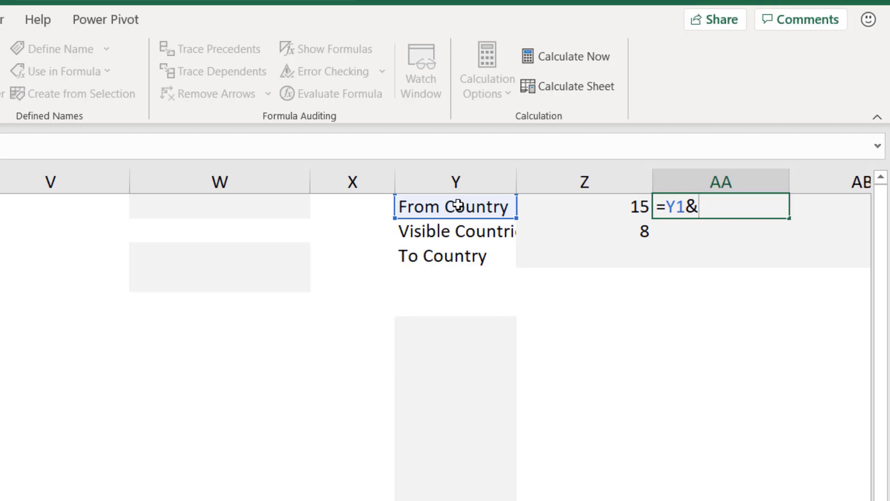
pyautogui.write('": "')
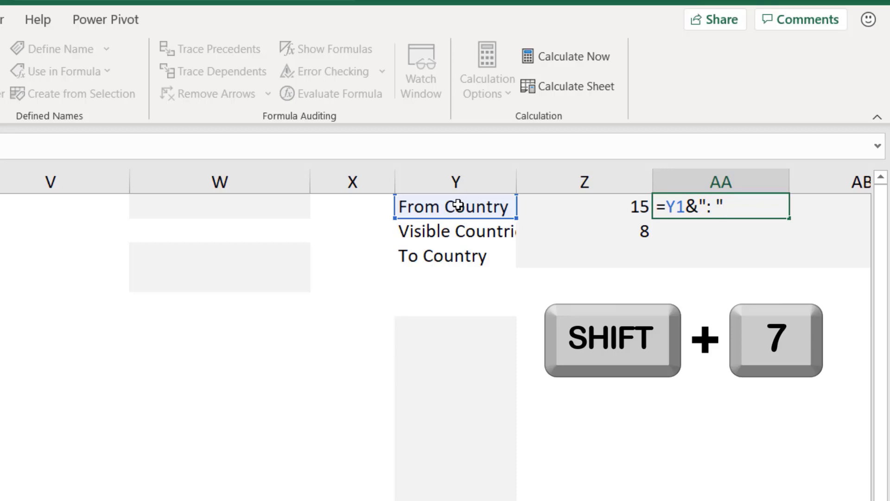
pyautogui.write('&')
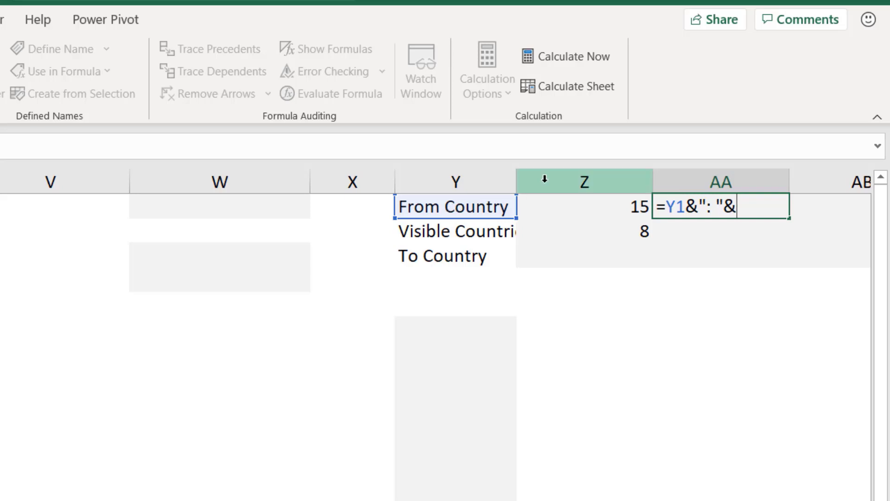
pyautogui.click(583, 207)
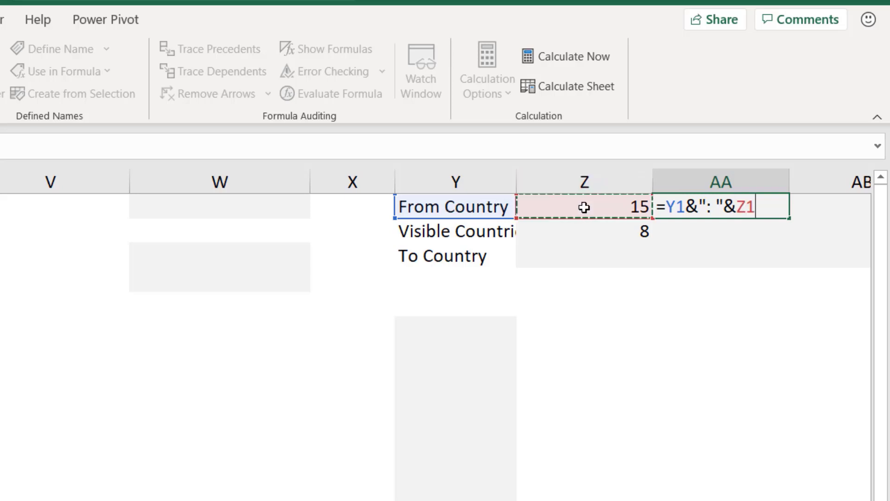
pyautogui.press('Return')
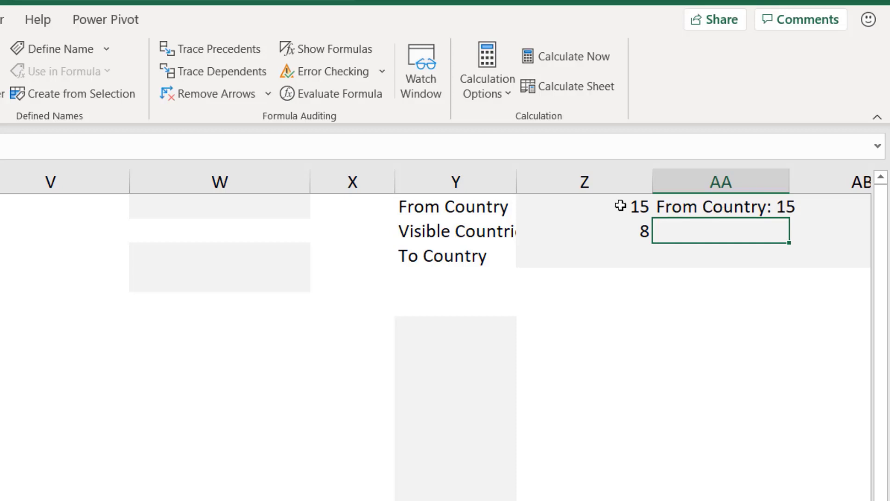
# Step: Enter =SUM(Z1:Z2) in cell Z3 with AutoSum to add the starting country and the visible countries
pyautogui.click(620, 206)
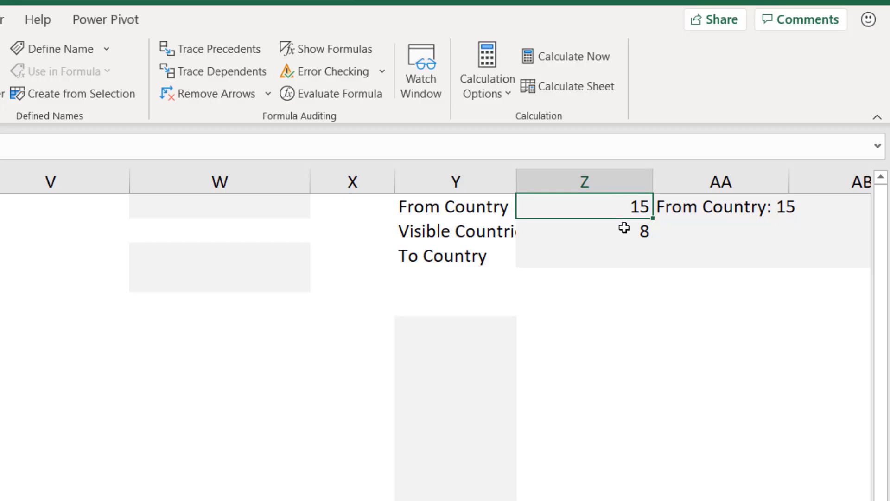
pyautogui.click(624, 227)
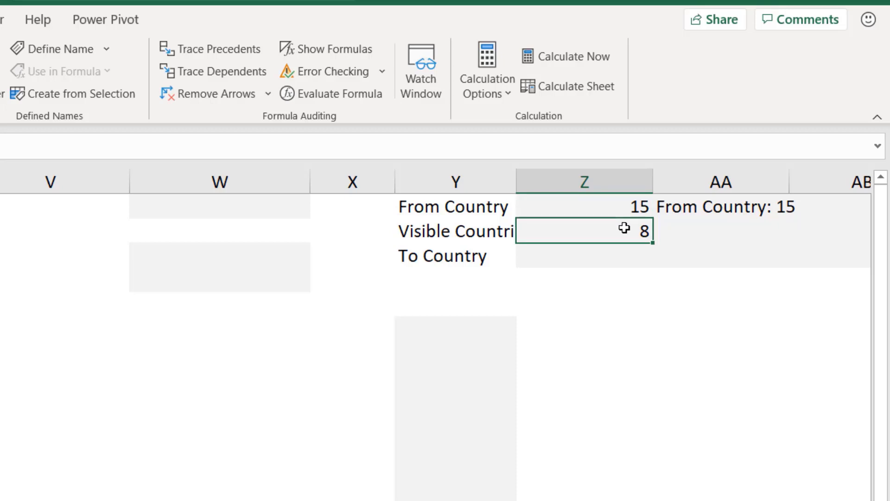
pyautogui.click(616, 252)
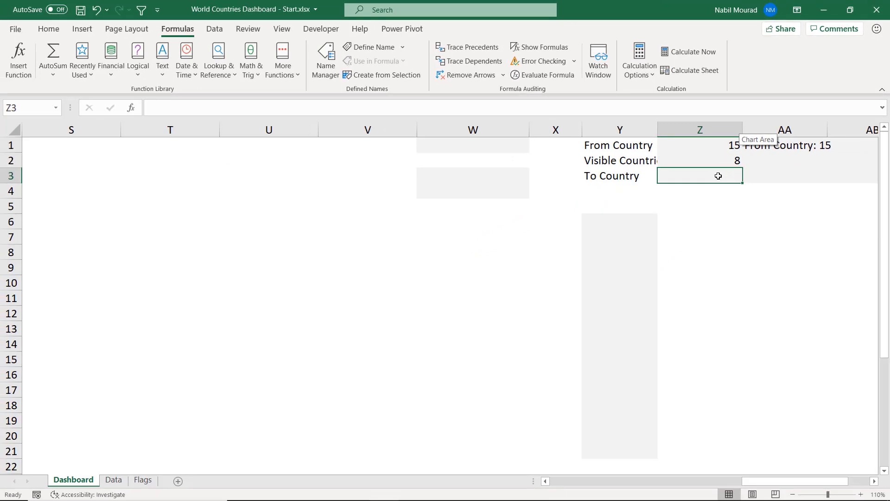
pyautogui.click(52, 29)
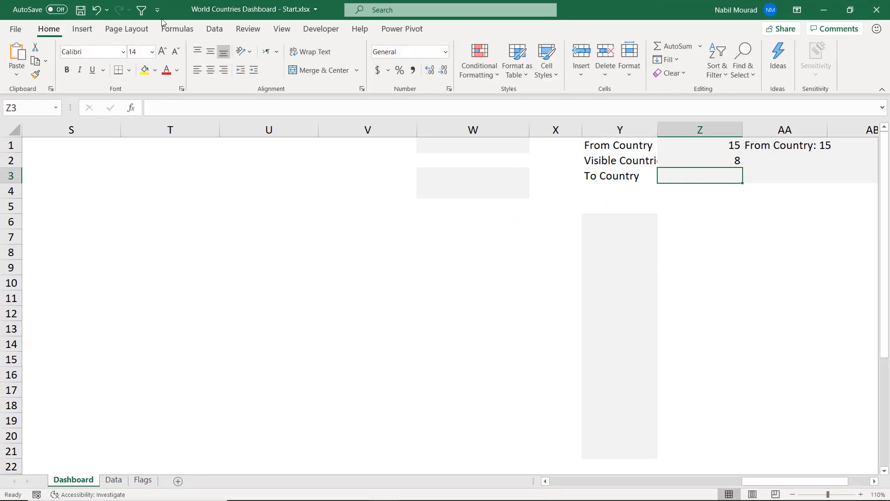
pyautogui.click(680, 46)
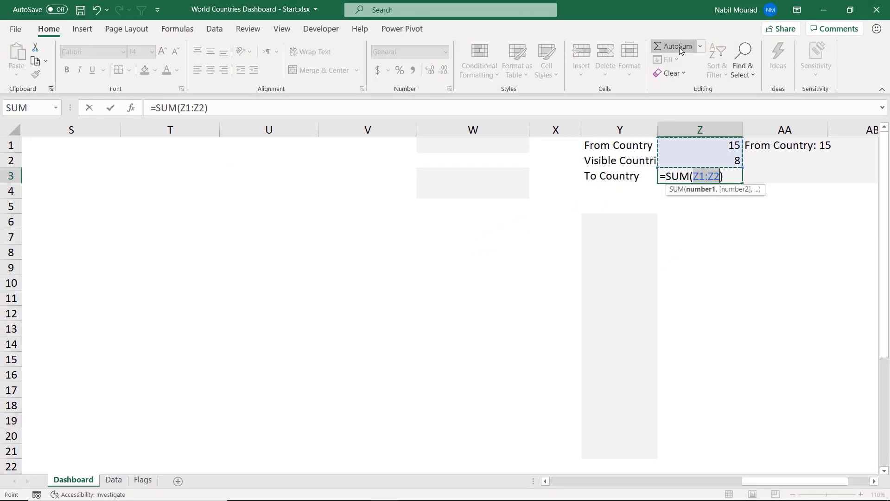
pyautogui.press('Tab')
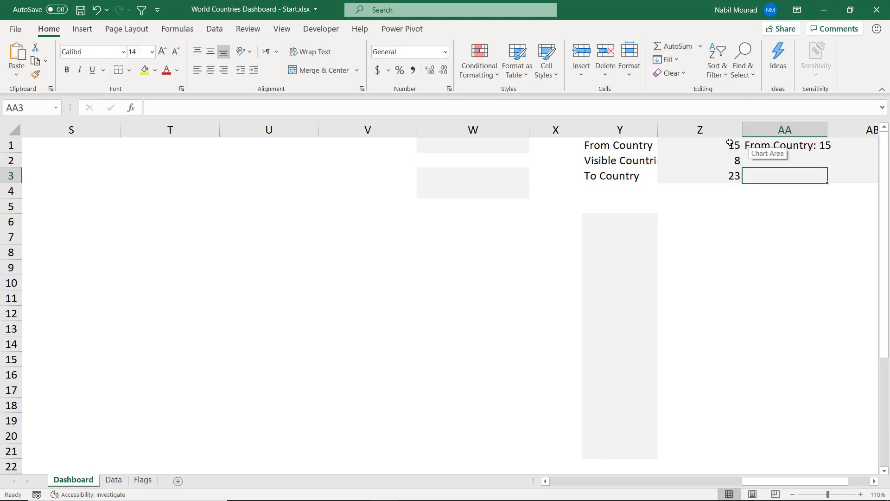
# Step: Fill the label formula in cell AA1 down to cell AA3
pyautogui.click(768, 156)
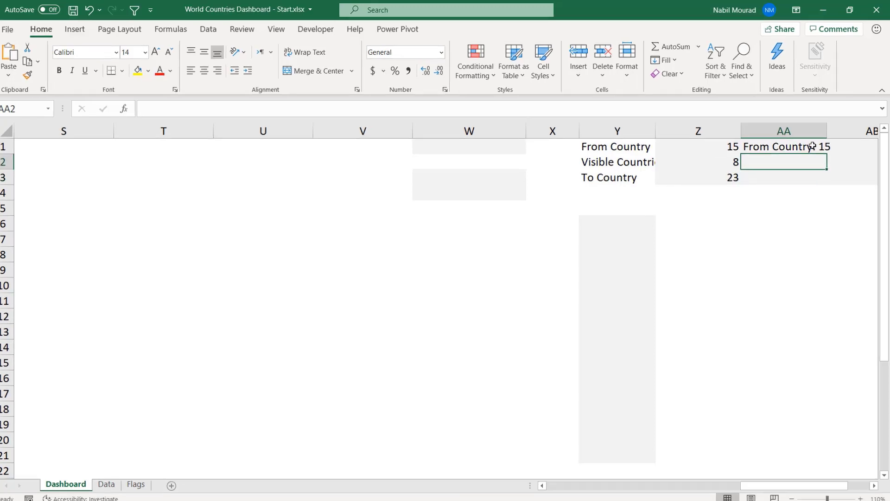
pyautogui.click(813, 145)
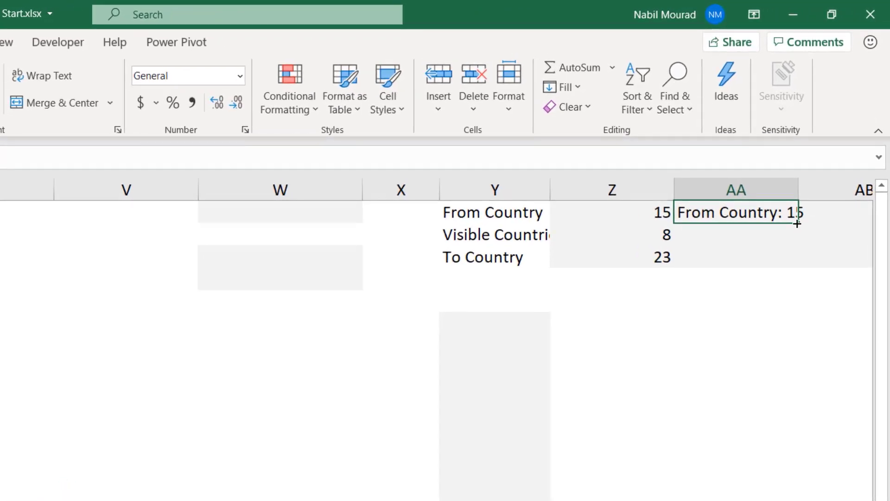
pyautogui.moveTo(798, 223); pyautogui.dragTo(796, 265)
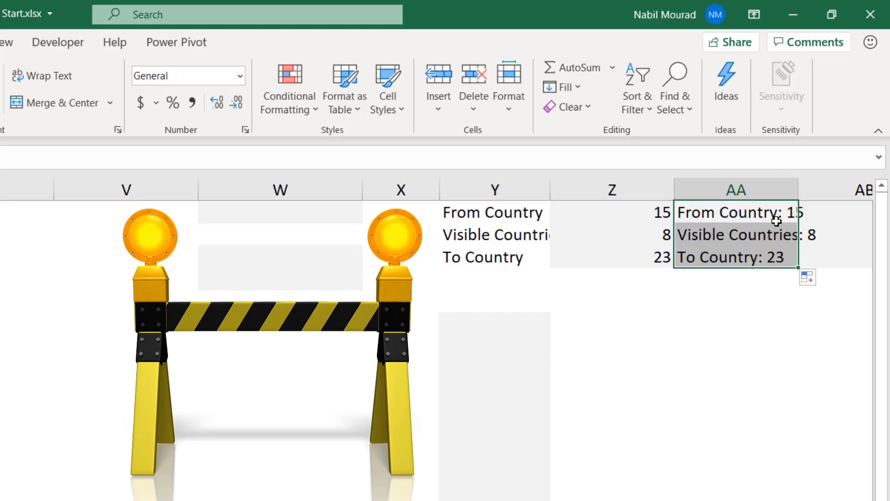
# Step: Change the formula in cell AA3 to =Y3&": "&Z3-1 so the last country number is reduced by one
pyautogui.click(762, 259)
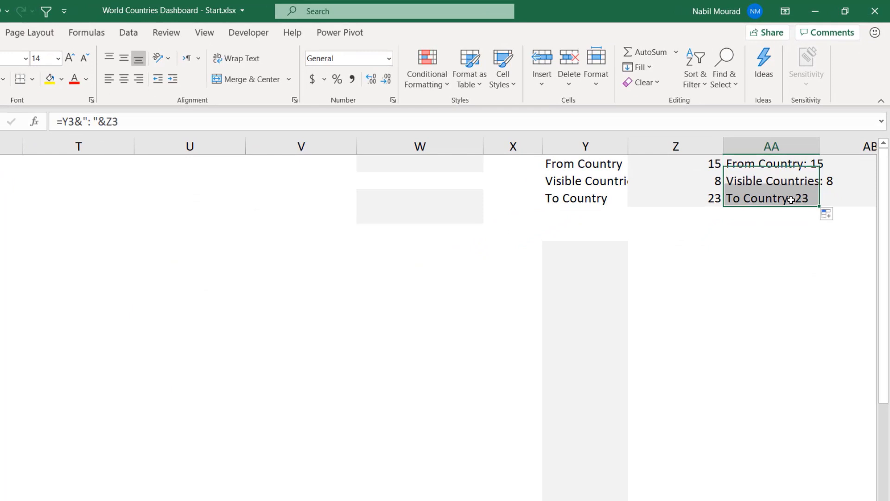
pyautogui.click(791, 199)
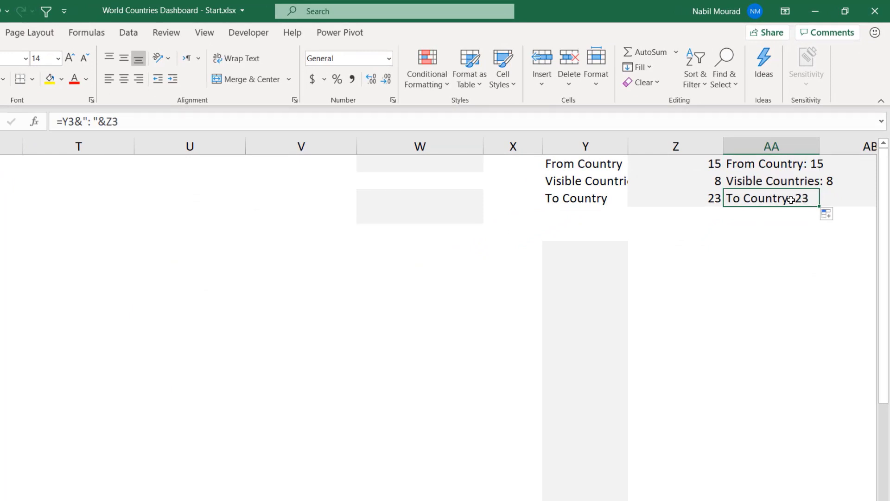
pyautogui.click(150, 124)
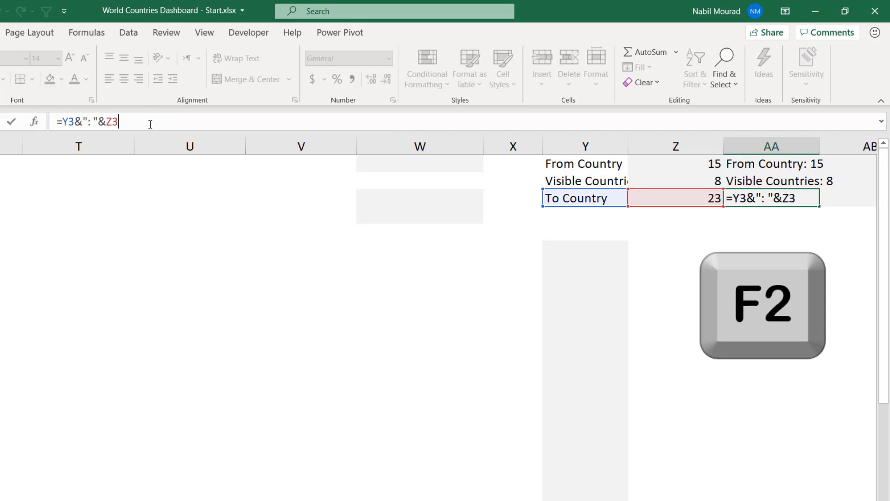
pyautogui.write('-1')
pyautogui.press('Return')
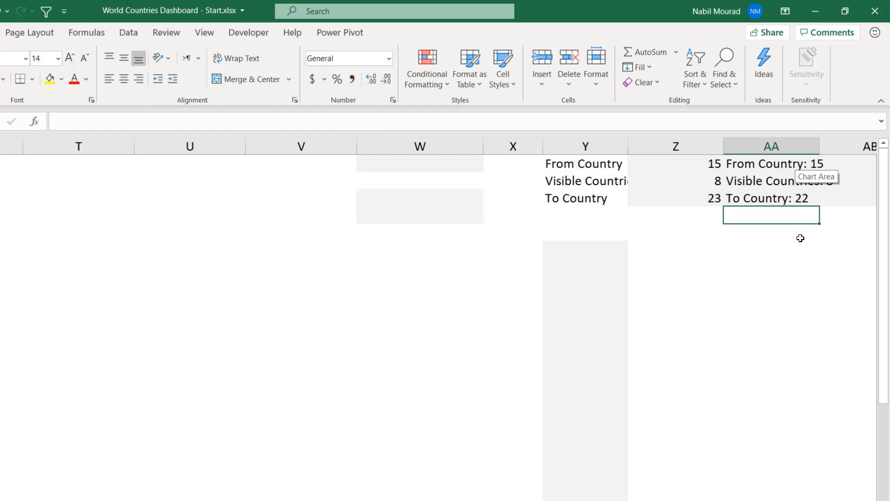
# Step: Insert a one-line text box below the helper cells, spanning column AA around row 6
pyautogui.hscroll(3, 801, 238)
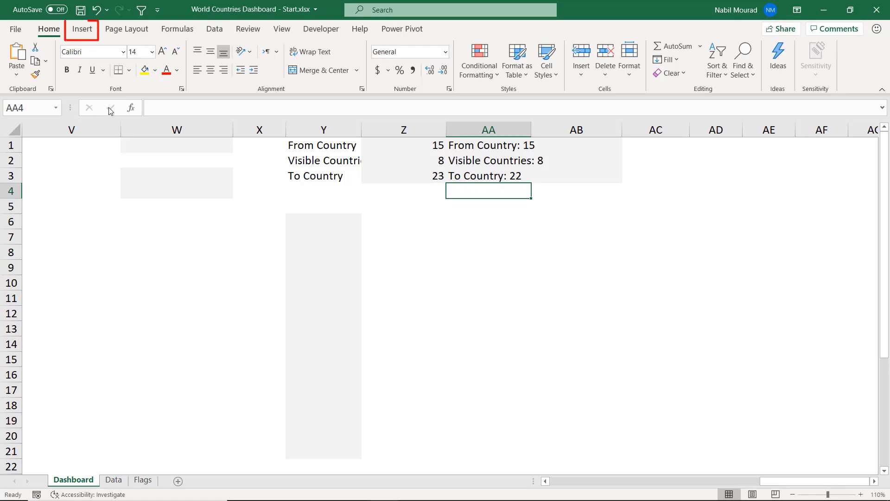
pyautogui.click(82, 30)
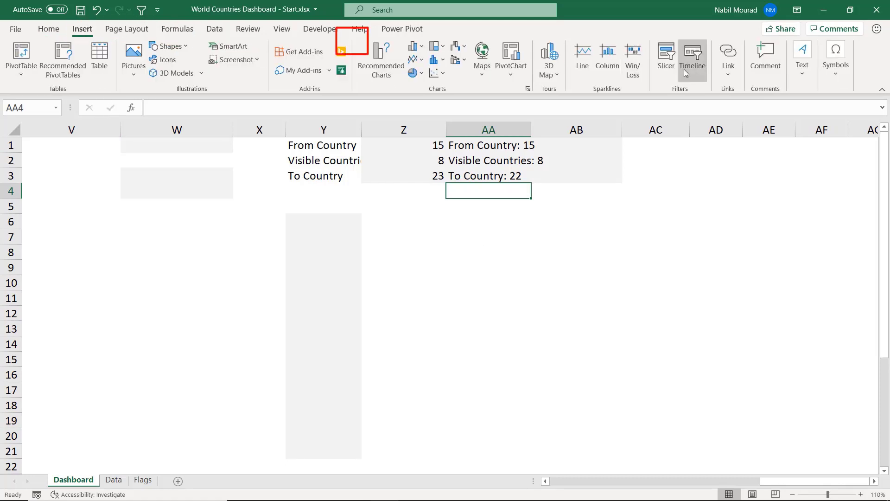
pyautogui.click(803, 79)
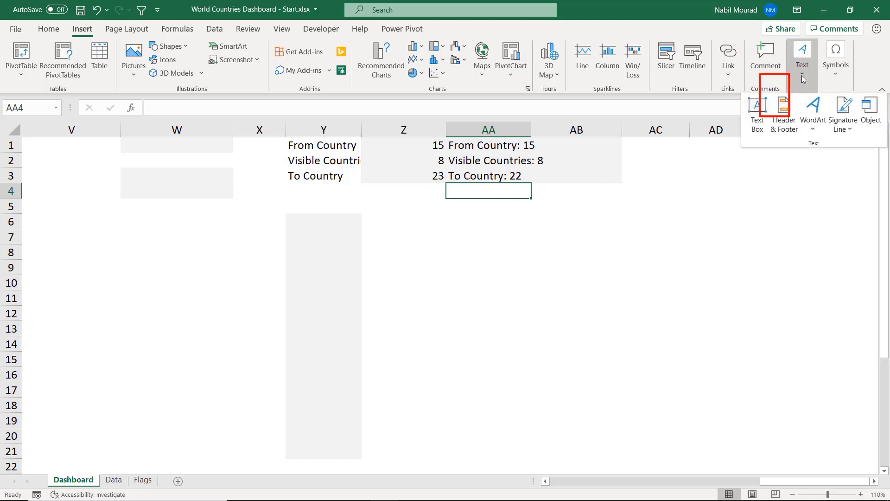
pyautogui.click(760, 116)
pyautogui.moveTo(435, 209); pyautogui.dragTo(549, 229)
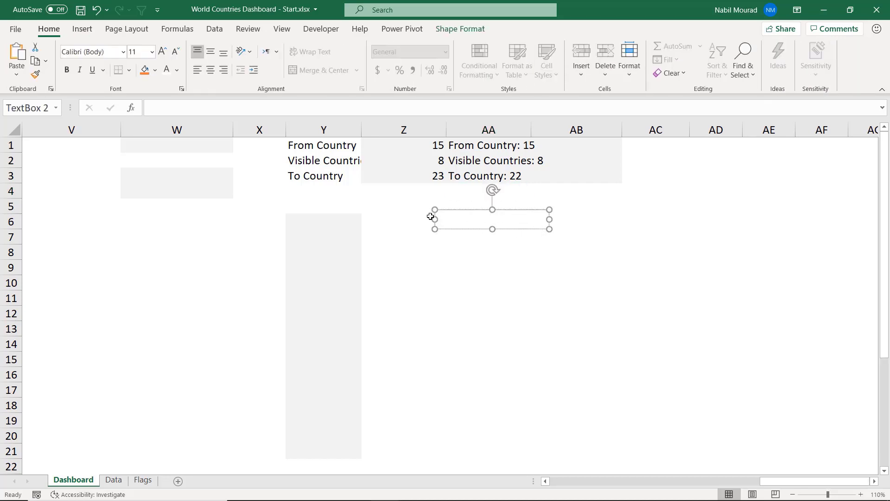
# Step: Link the new text box to cell AA1 with the formula =$AA$1
pyautogui.press('F2')
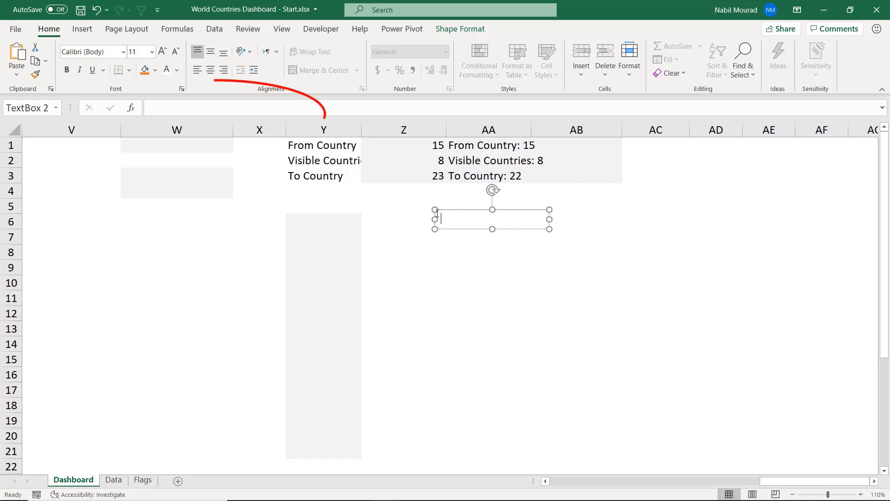
pyautogui.press('F2')
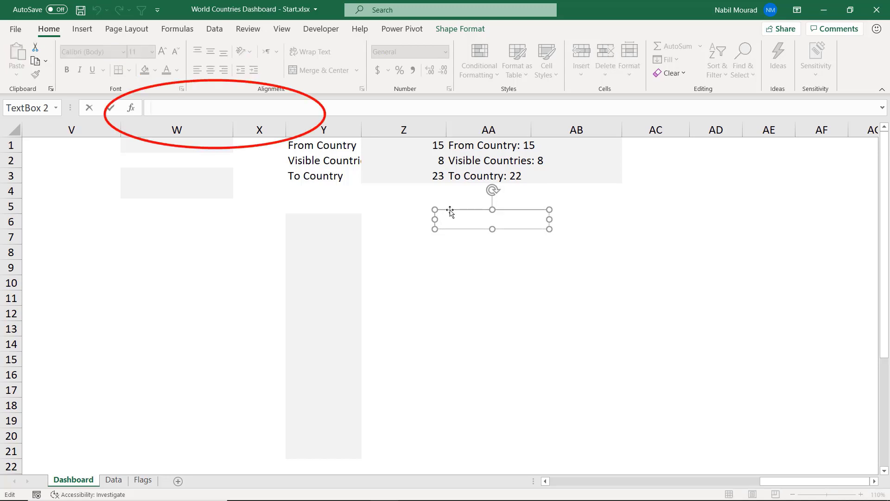
pyautogui.write('=')
pyautogui.click(482, 144)
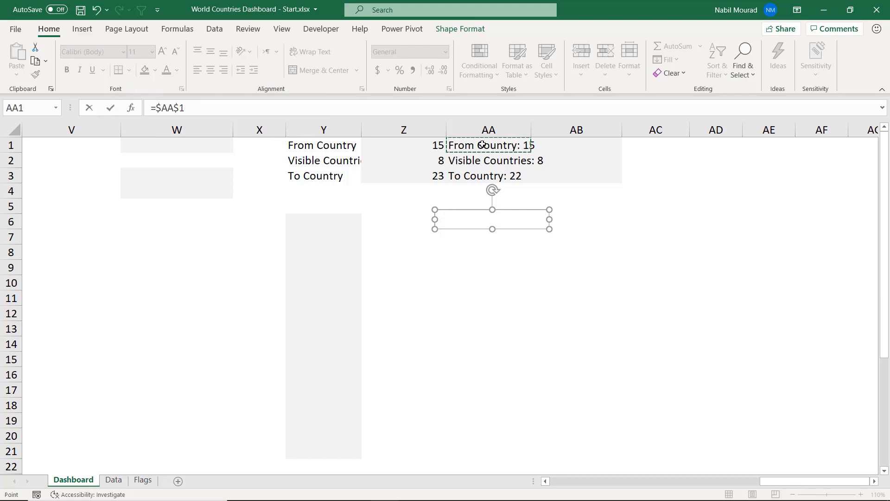
pyautogui.press('Return')
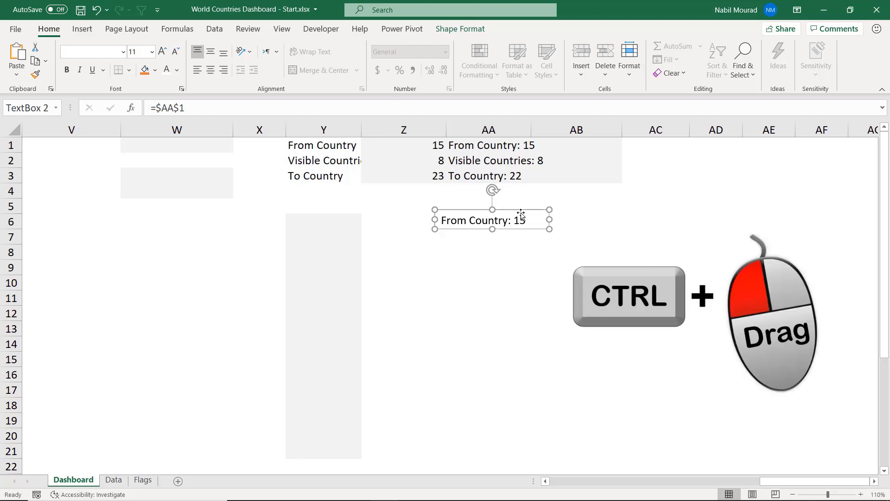
# Step: Duplicate the linked text box twice below the original, and change the middle copy's link to =$AA$2
pyautogui.moveTo(522, 215); pyautogui.dragTo(525, 258)
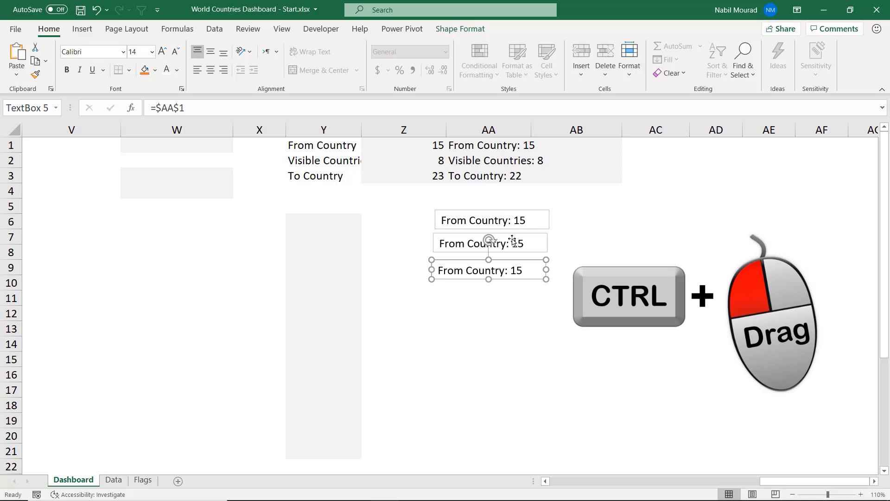
pyautogui.click(512, 240)
pyautogui.click(203, 107)
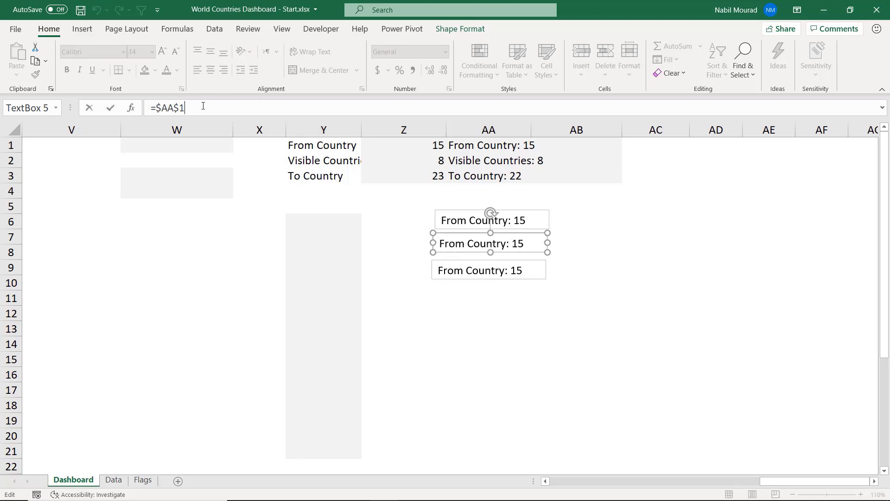
pyautogui.press('BackSpace')
pyautogui.write('2')
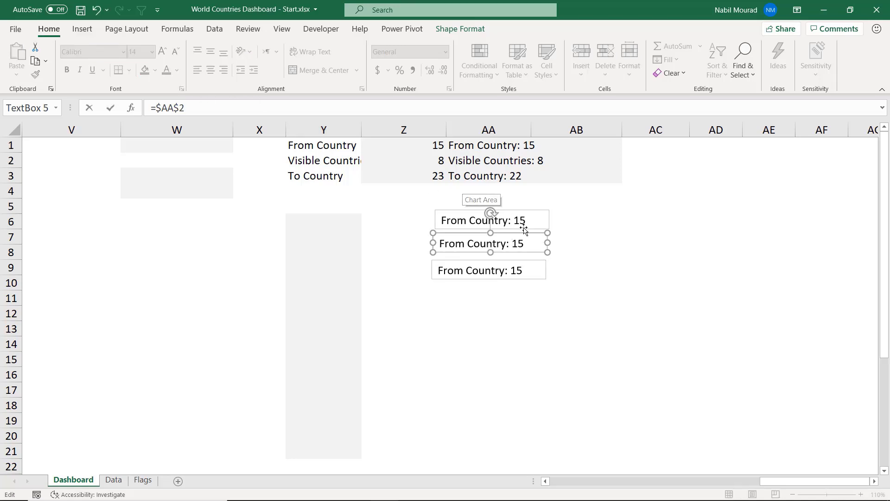
# Step: Change the link of the lowest text box copy to =$AA$3
pyautogui.click(529, 262)
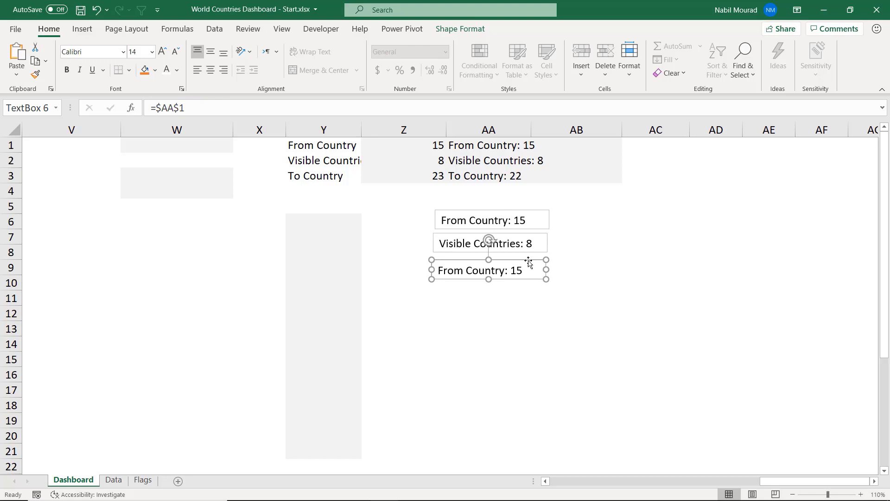
pyautogui.click(193, 111)
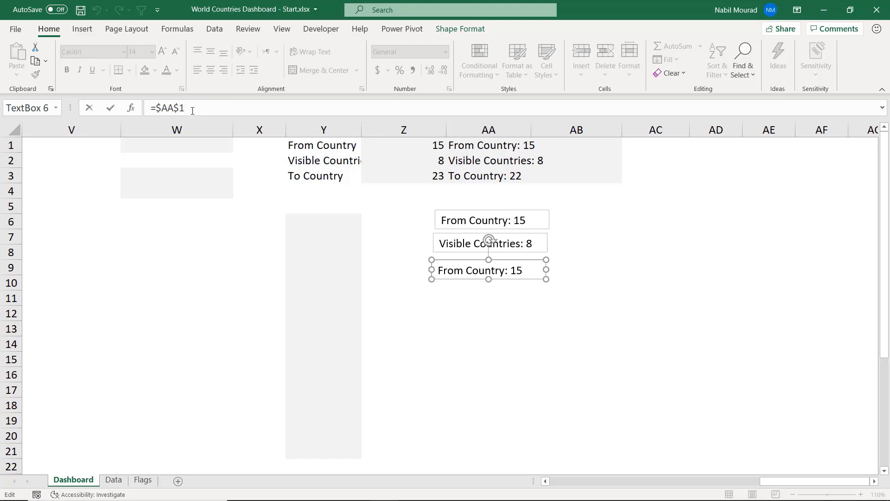
pyautogui.press('BackSpace')
pyautogui.write('3')
pyautogui.press('Return')
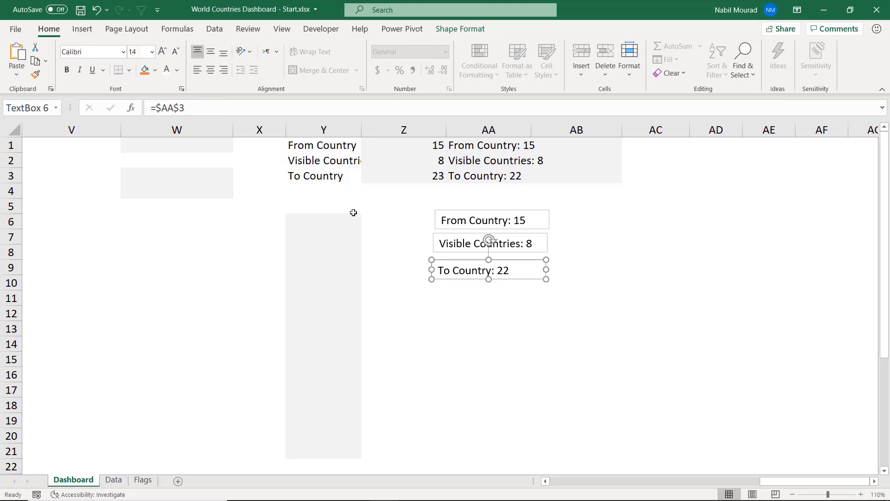
# Step: Select all three text boxes together and set their font to Berlin Sans FB Demi
pyautogui.click(530, 214)
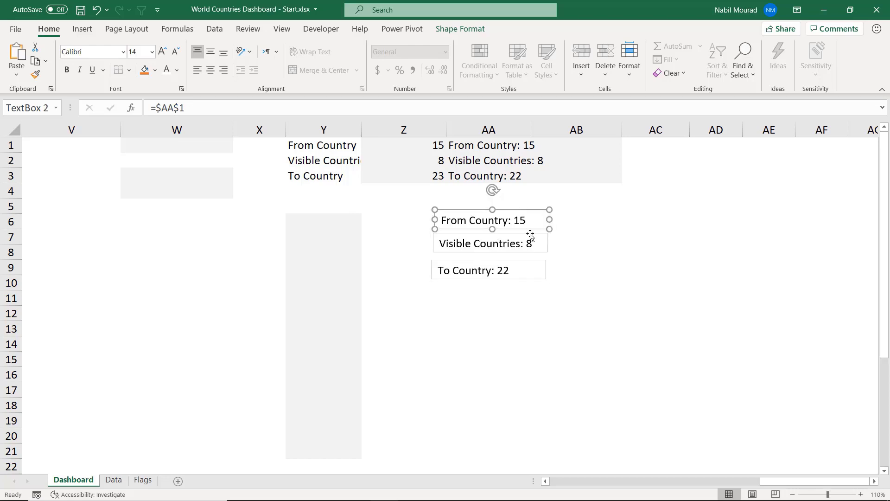
pyautogui.keyDown('shift'); pyautogui.click(530, 237); pyautogui.keyUp('shift')
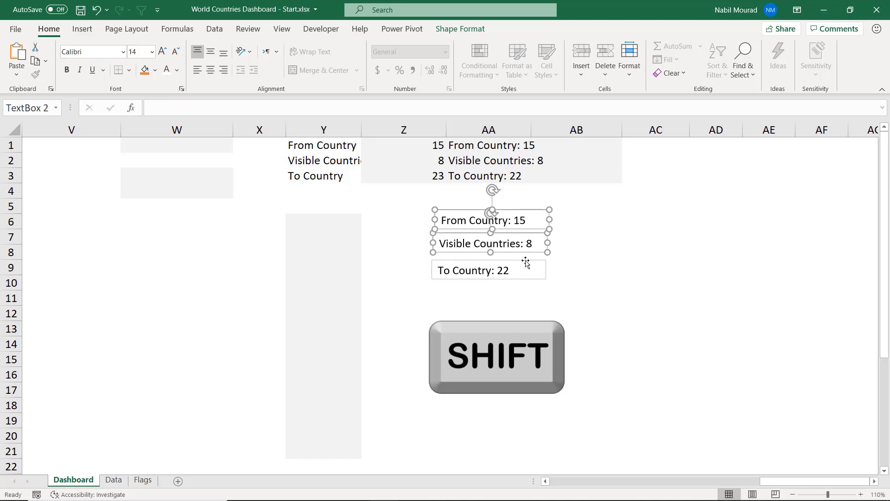
pyautogui.keyDown('shift'); pyautogui.click(526, 261); pyautogui.keyUp('shift')
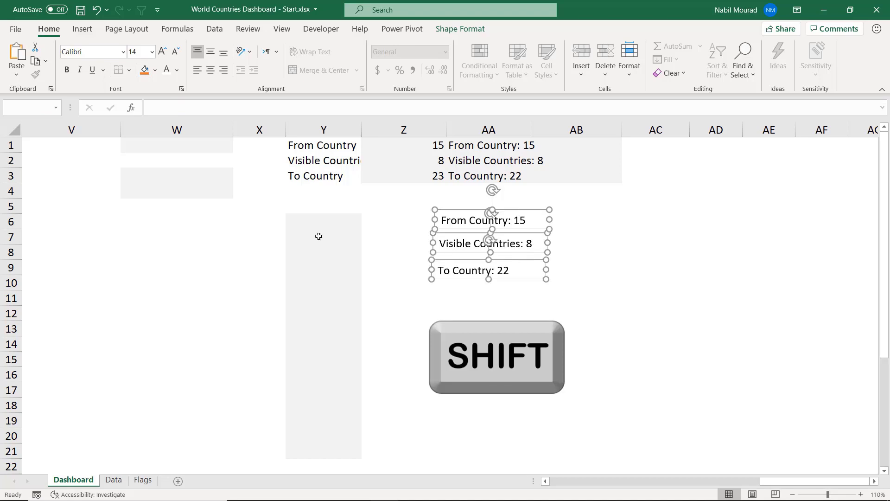
pyautogui.click(123, 51)
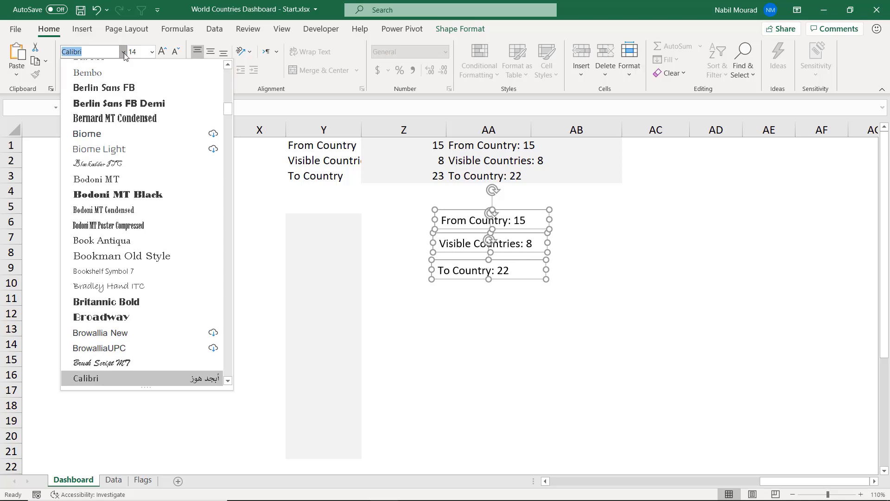
pyautogui.click(111, 106)
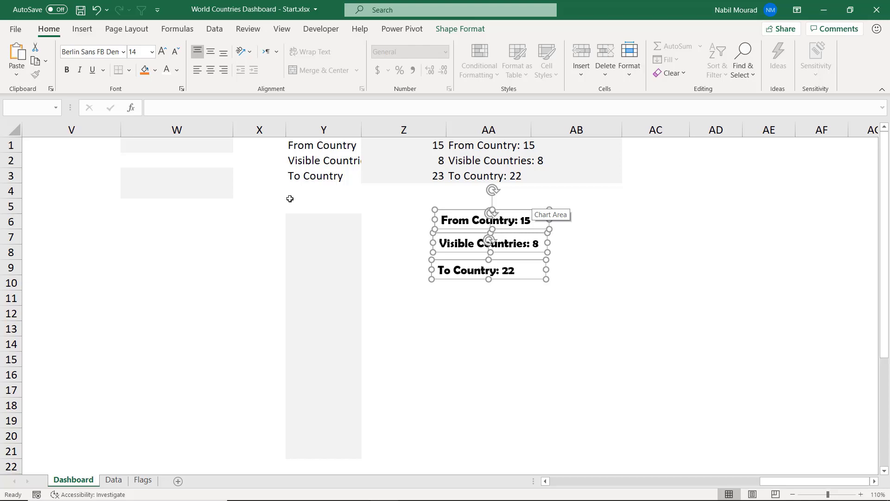
# Step: Color the text of the three selected text boxes standard blue and center it horizontally and vertically
pyautogui.click(178, 71)
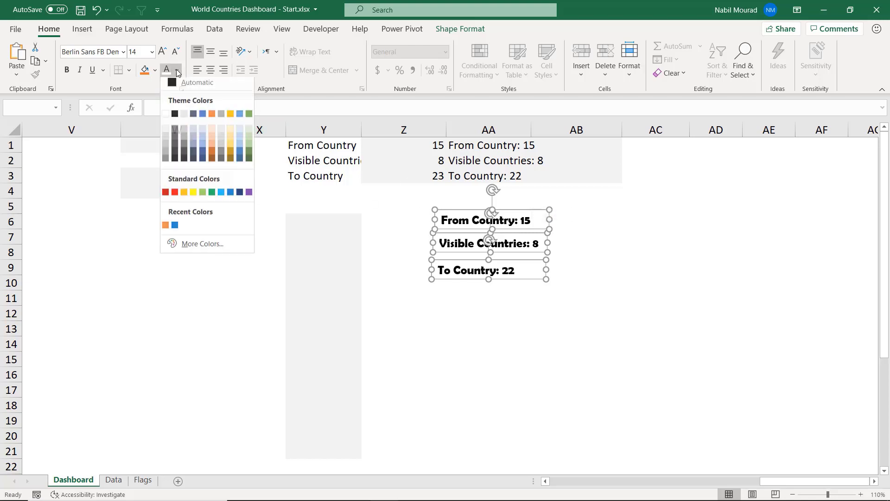
pyautogui.click(231, 196)
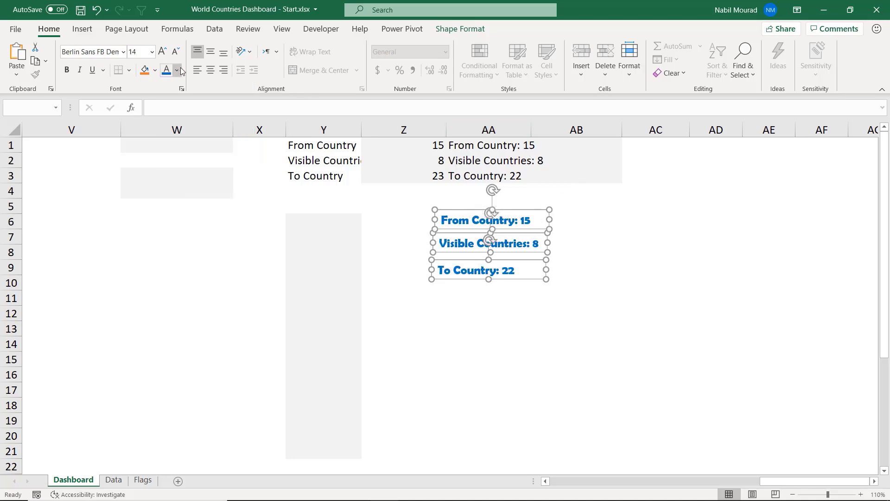
pyautogui.click(210, 73)
pyautogui.click(213, 51)
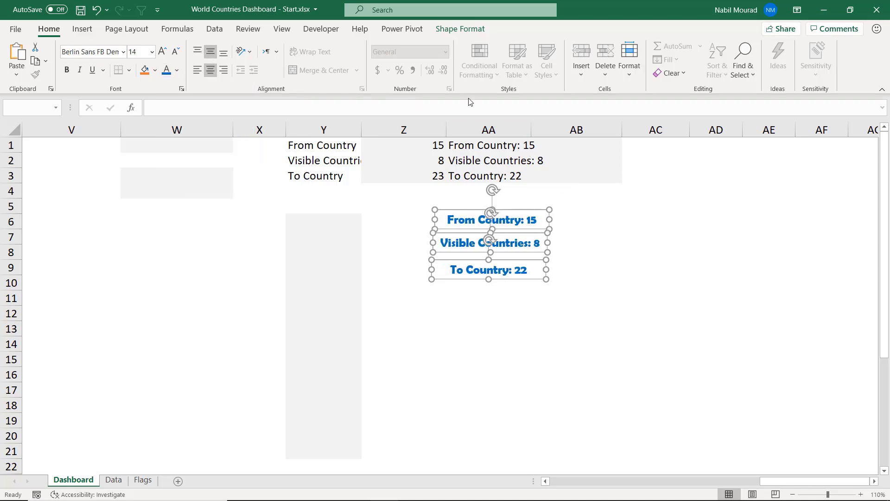
# Step: Remove the shape outline from the three selected text boxes and deselect them
pyautogui.click(457, 29)
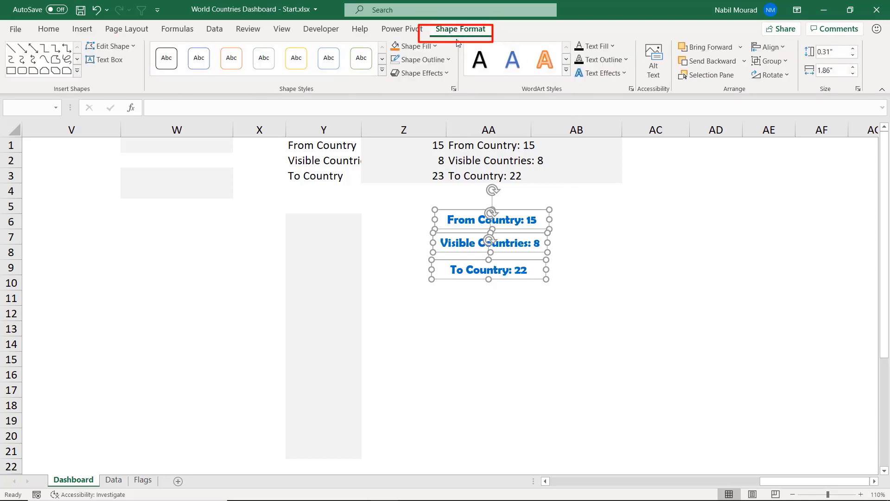
pyautogui.click(449, 60)
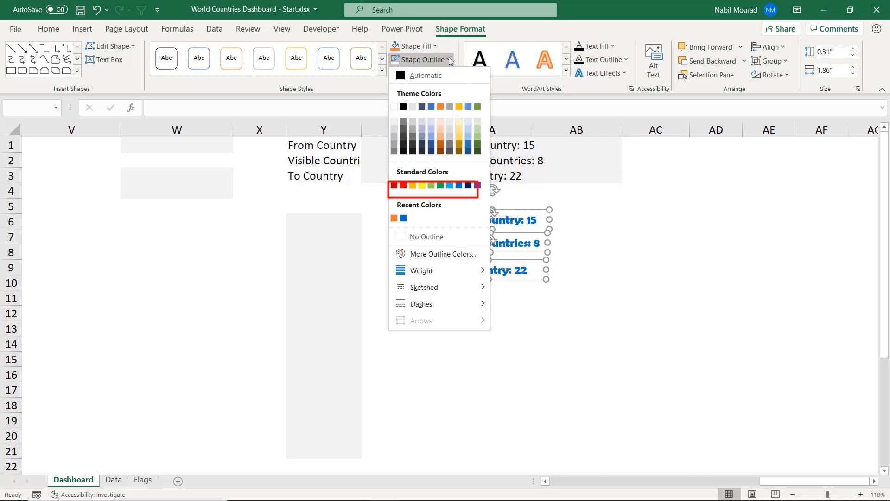
pyautogui.click(417, 239)
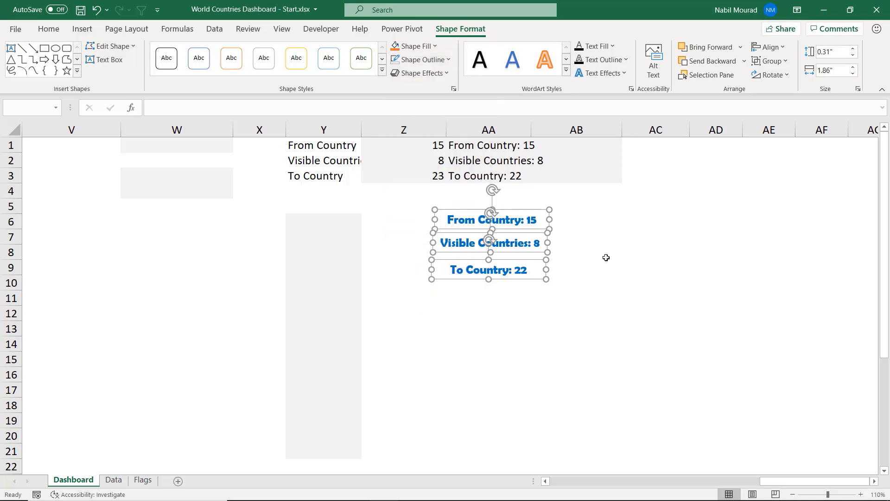
pyautogui.click(624, 267)
# Step: Color the text of the Visible Countries text box orange from the theme colors
pyautogui.click(529, 237)
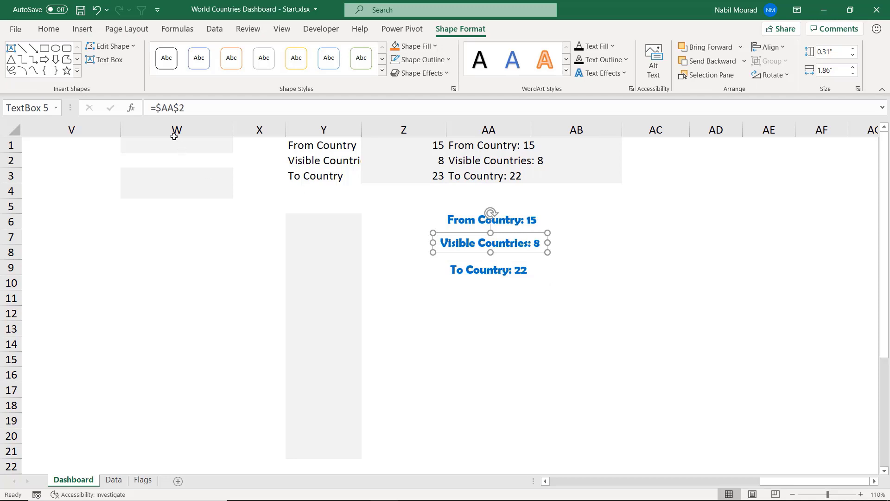
pyautogui.click(61, 34)
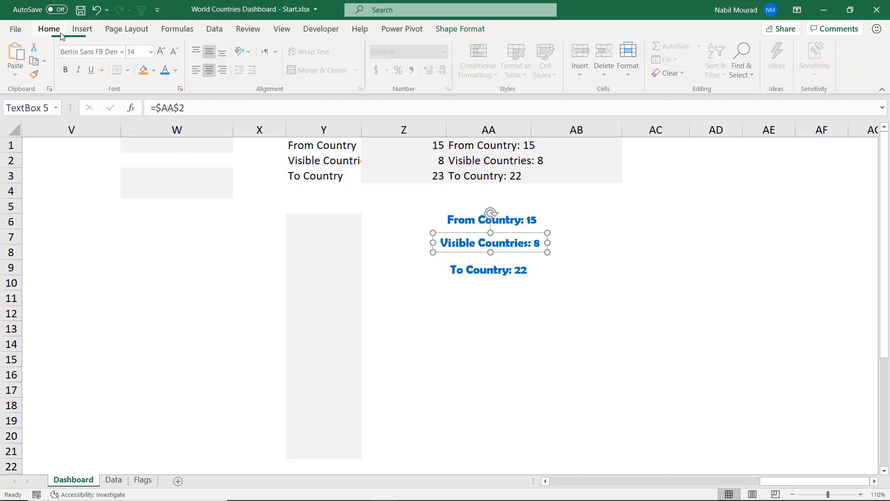
pyautogui.click(177, 70)
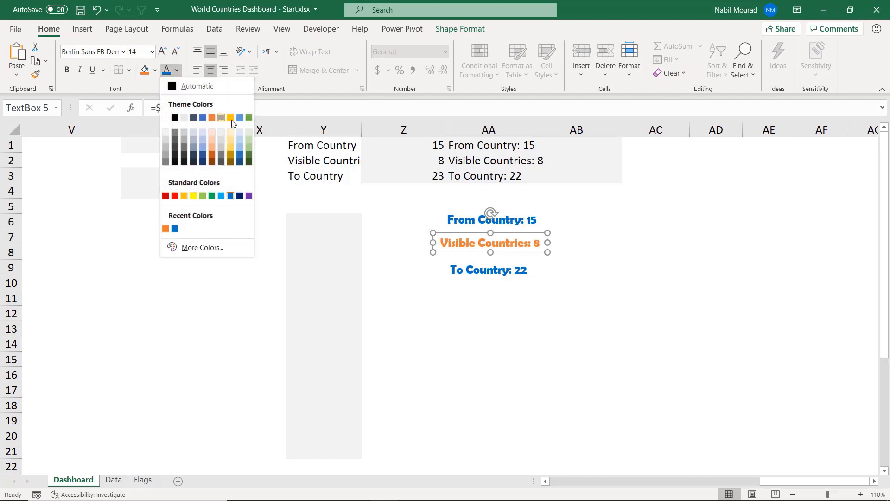
pyautogui.click(212, 117)
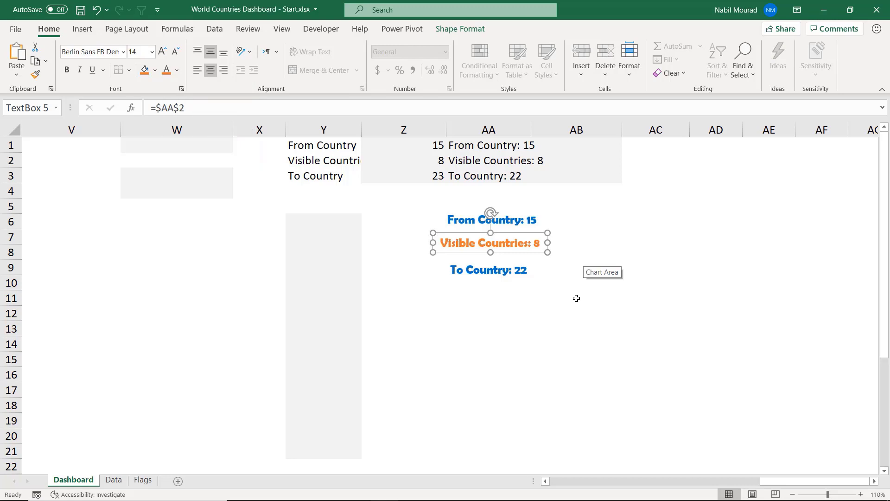
# Step: Cut all three linked text boxes together and paste them at cell B2, beside the top of the chart
pyautogui.click(525, 221)
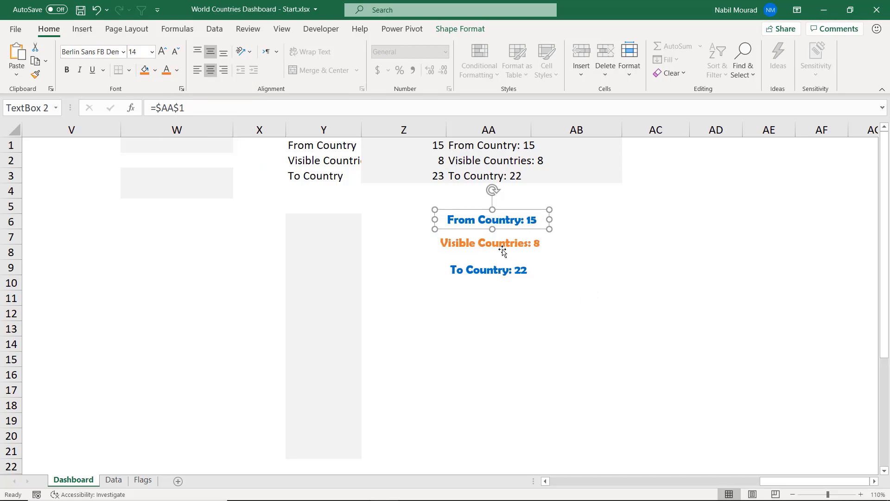
pyautogui.press('shift')
pyautogui.keyDown('shift'); pyautogui.click(504, 251); pyautogui.keyUp('shift')
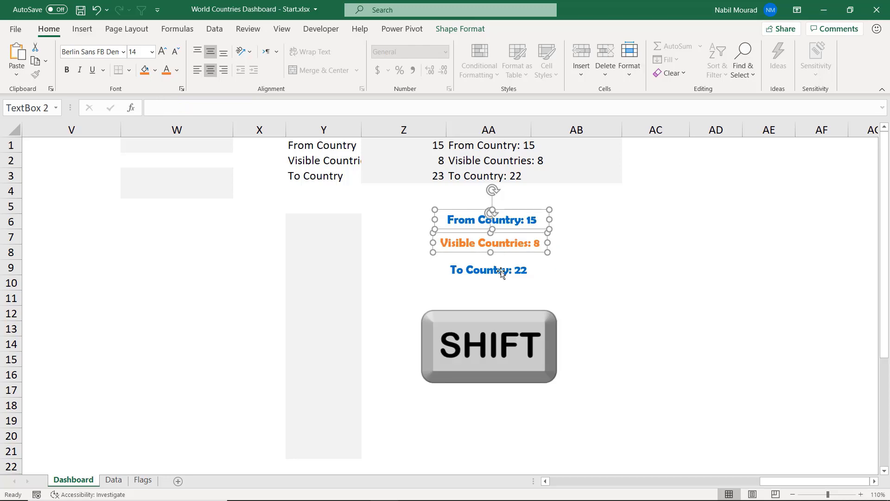
pyautogui.keyDown('shift'); pyautogui.click(503, 273); pyautogui.keyUp('shift')
pyautogui.hotkey('ctrl', 'x')
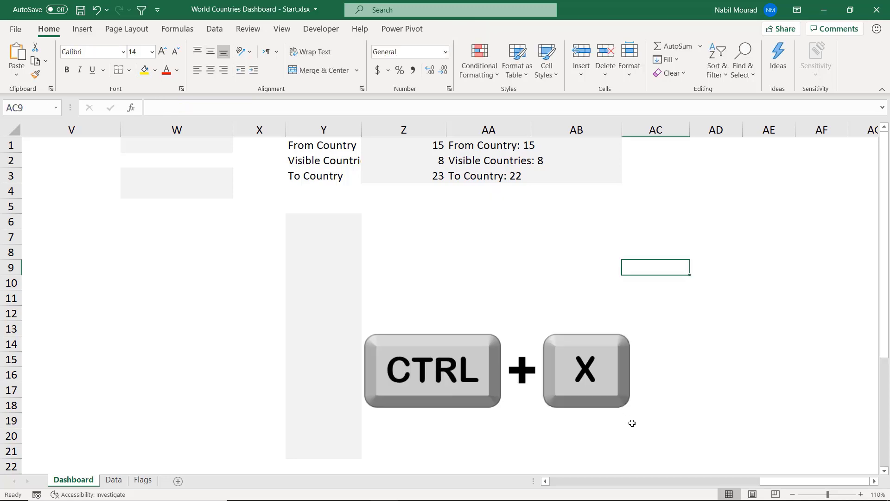
pyautogui.moveTo(782, 486); pyautogui.dragTo(571, 486)
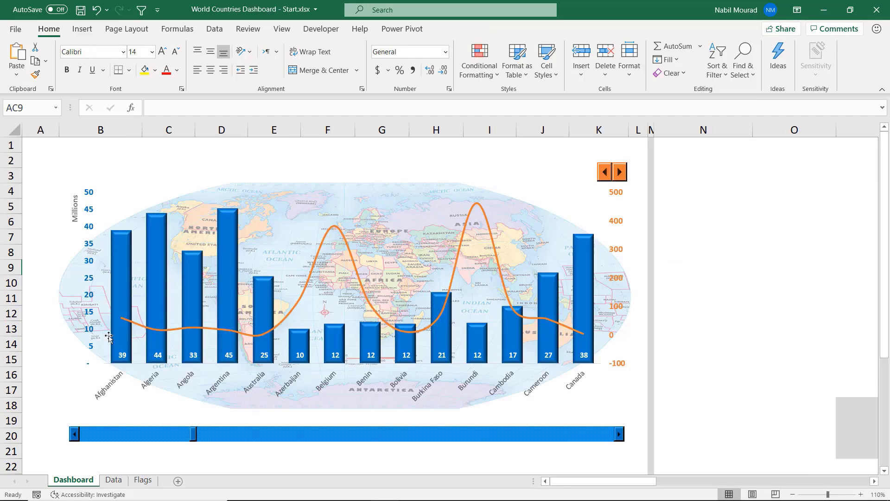
pyautogui.click(125, 163)
pyautogui.hotkey('ctrl', 'v')
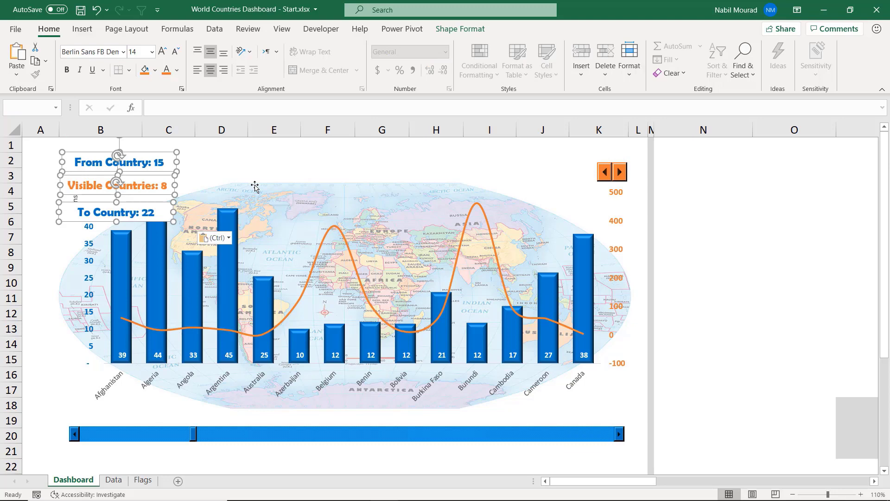
# Step: Move the Visible Countries text box above the orange spin button
pyautogui.click(245, 172)
pyautogui.click(166, 177)
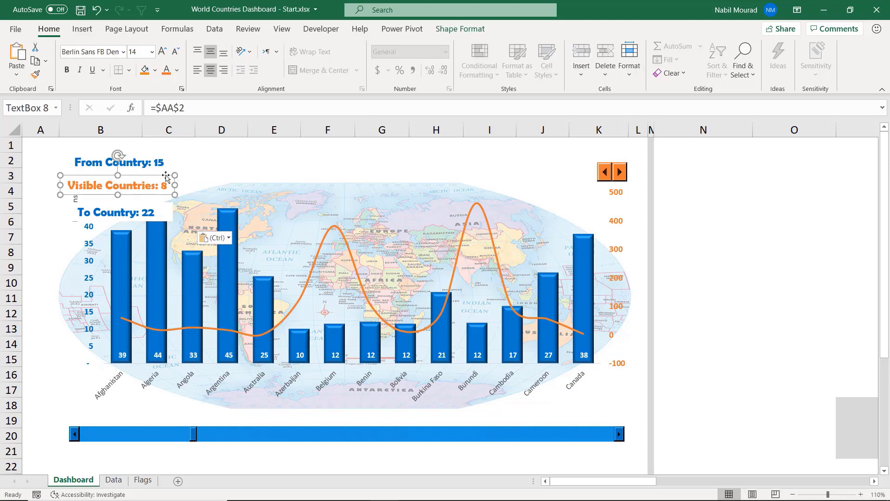
pyautogui.moveTo(166, 177); pyautogui.dragTo(641, 140)
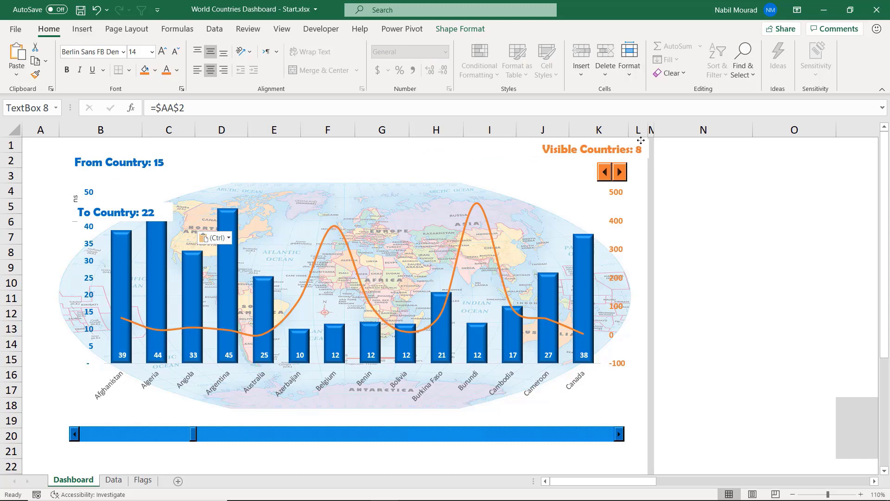
# Step: Place the From Country text box below the start of the scroll bar and the To Country text box below its end
pyautogui.click(125, 156)
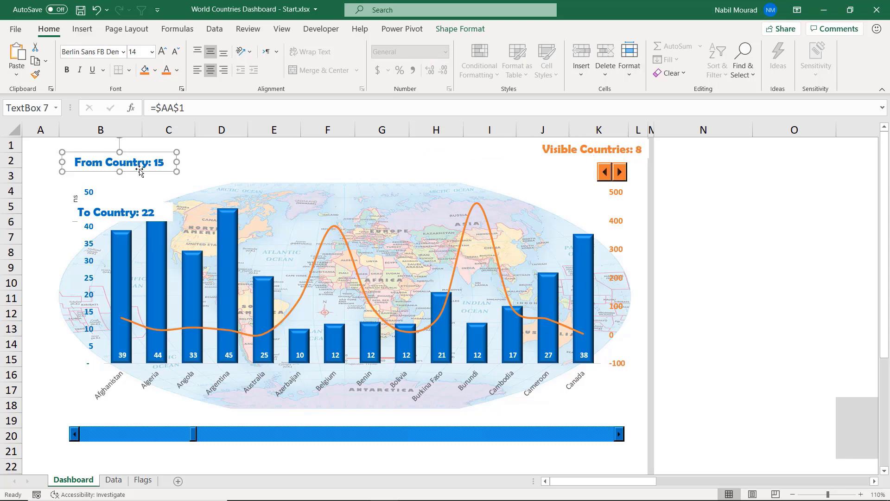
pyautogui.moveTo(140, 170); pyautogui.dragTo(134, 384)
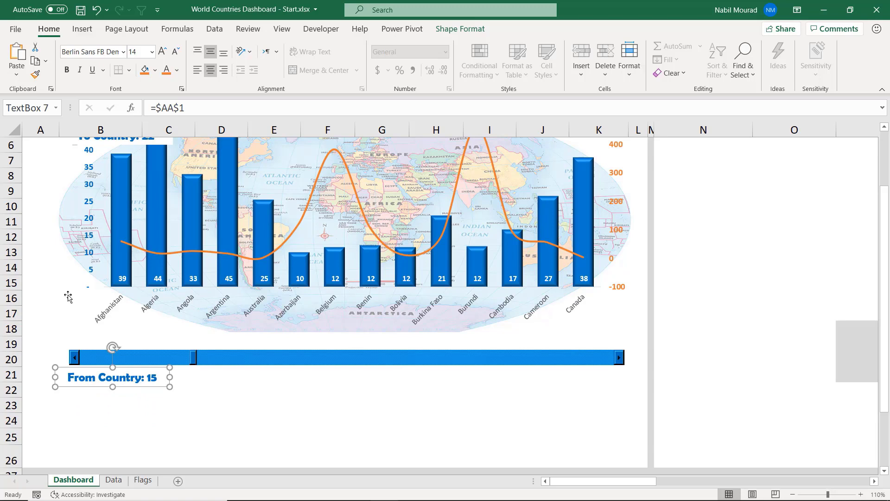
pyautogui.scroll(1, 126, 225)
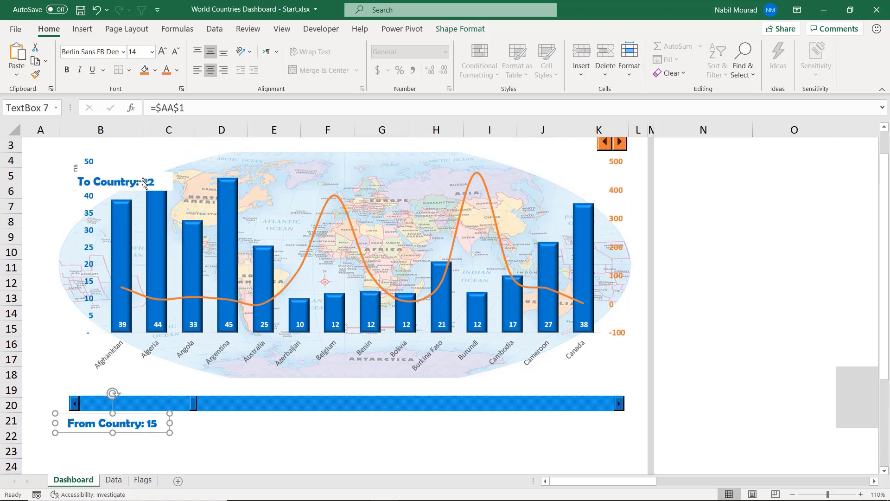
pyautogui.moveTo(144, 182); pyautogui.dragTo(613, 423)
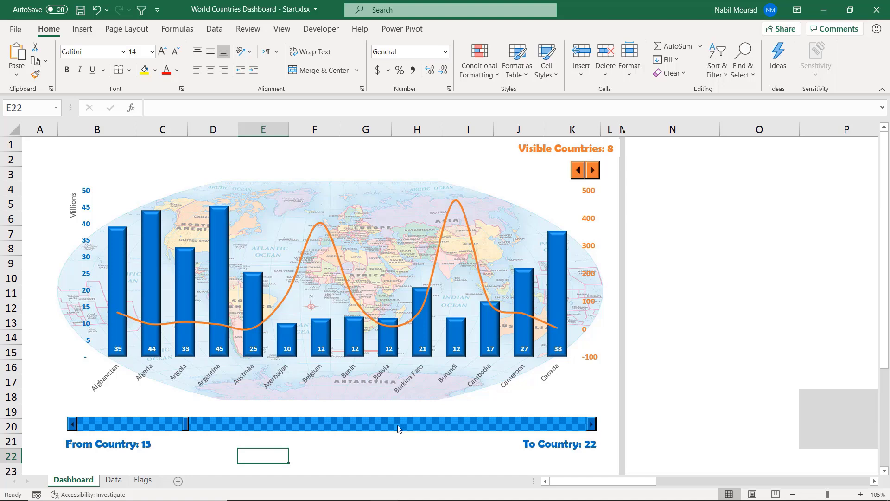
# Step: Test the scroll bar by stepping the From Country value down to 11 and back up to 15
pyautogui.click(73, 424)
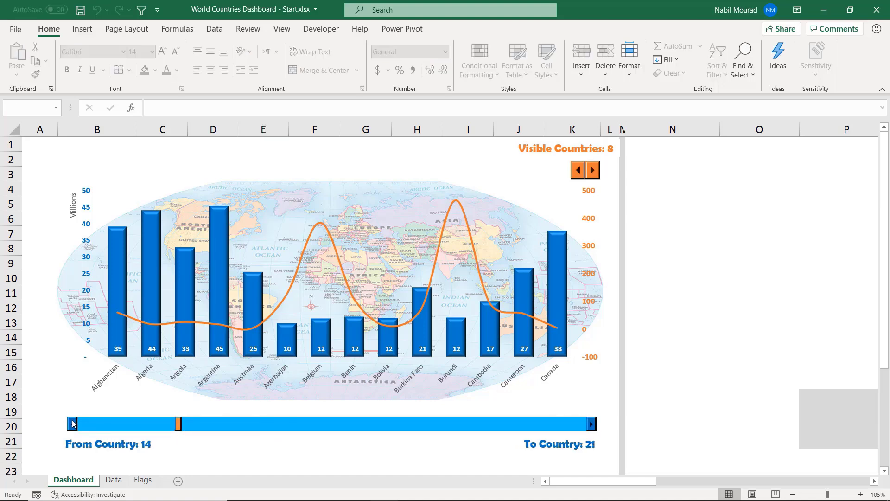
pyautogui.click(72, 424)
pyautogui.click(73, 424)
pyautogui.click(73, 424)
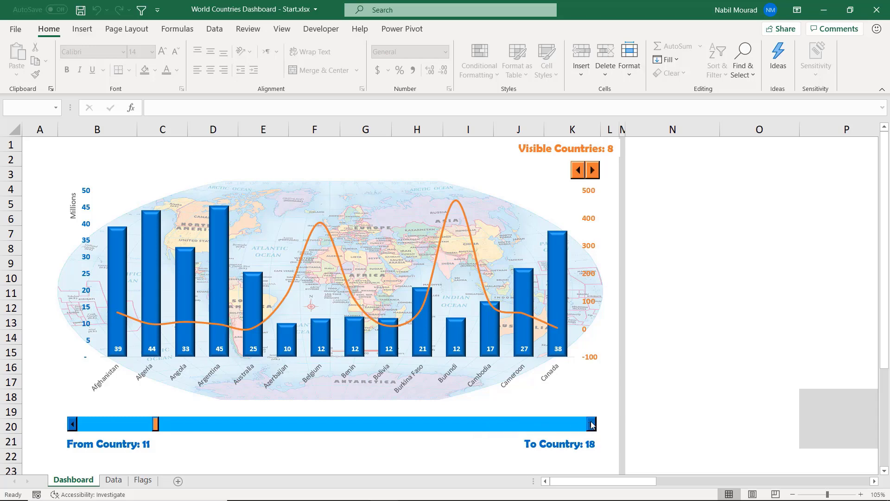
pyautogui.click(592, 423)
pyautogui.click(592, 424)
pyautogui.click(591, 423)
pyautogui.click(592, 424)
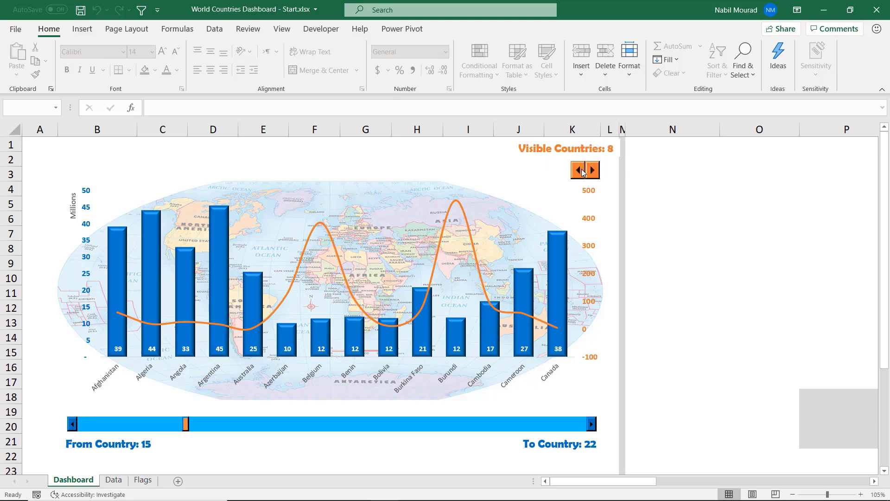
# Step: Test the spin button by lowering the visible countries to 5, and raise the count to 10
pyautogui.click(579, 171)
pyautogui.click(580, 171)
pyautogui.click(579, 172)
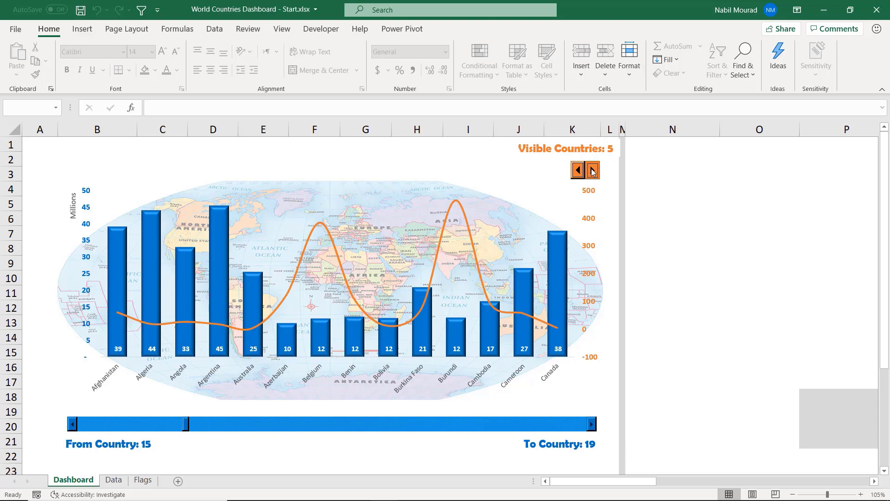
pyautogui.click(592, 171)
pyautogui.click(593, 171)
pyautogui.click(592, 172)
pyautogui.click(593, 171)
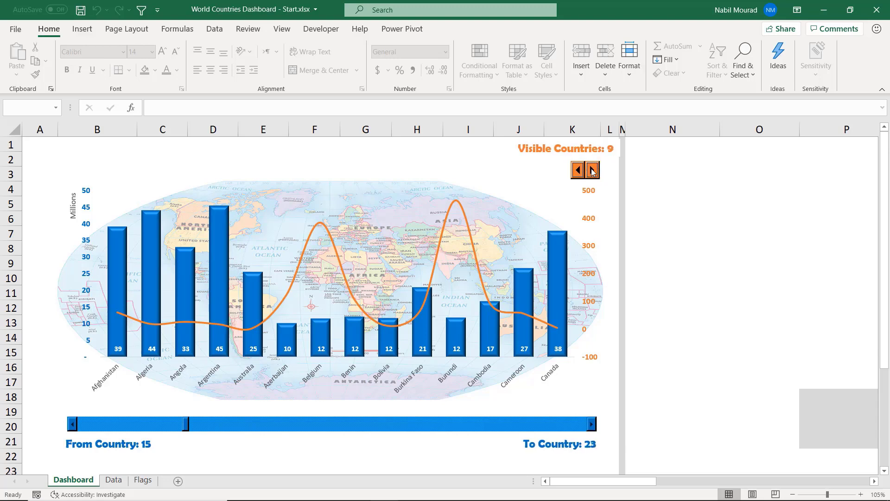
pyautogui.click(593, 171)
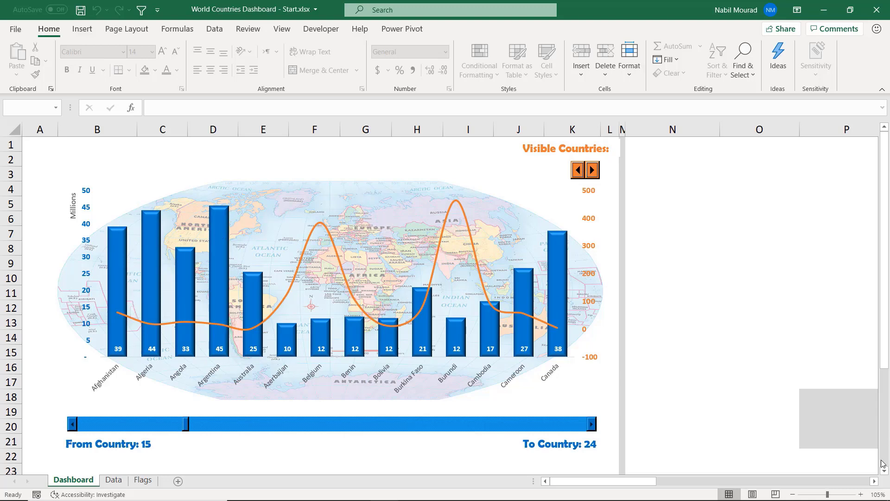
# Step: Inspect cells Z1 and Z2, which hold the scroll bar and spin button values
pyautogui.click(875, 482)
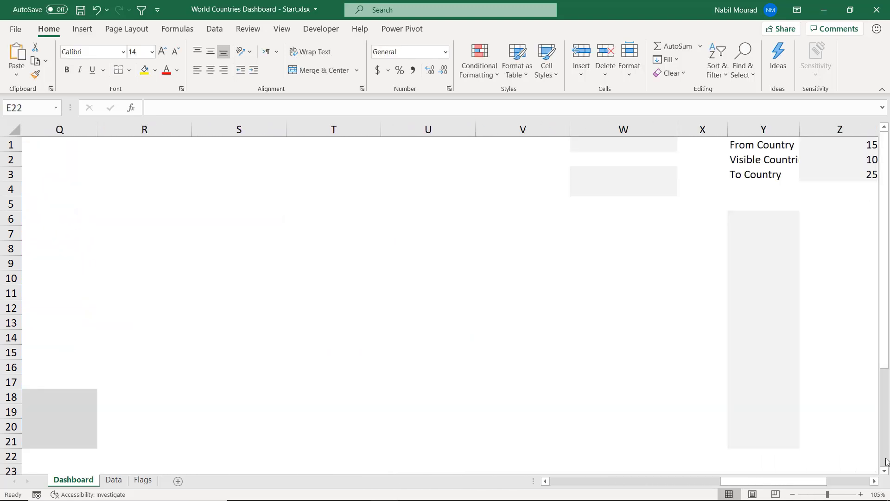
pyautogui.click(875, 483)
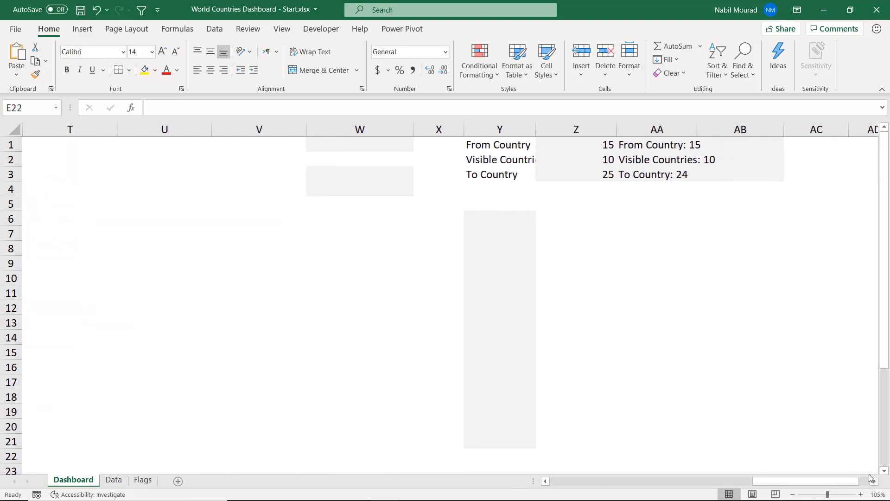
pyautogui.click(590, 145)
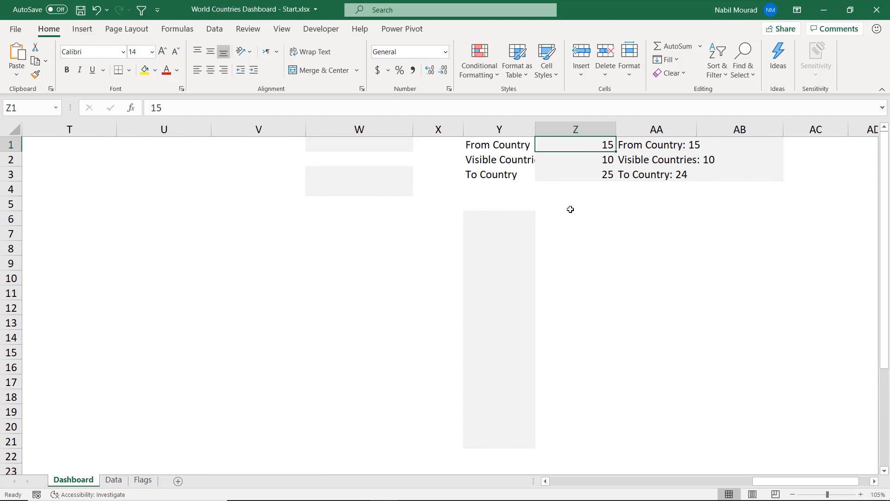
pyautogui.click(571, 161)
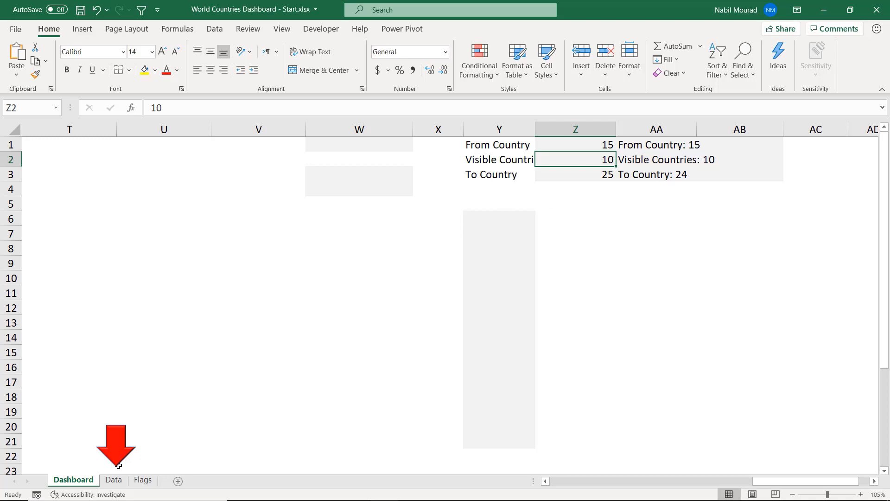
# Step: Start a new defined name called ChartList from the Data sheet, with its definition dialog widened
pyautogui.click(116, 481)
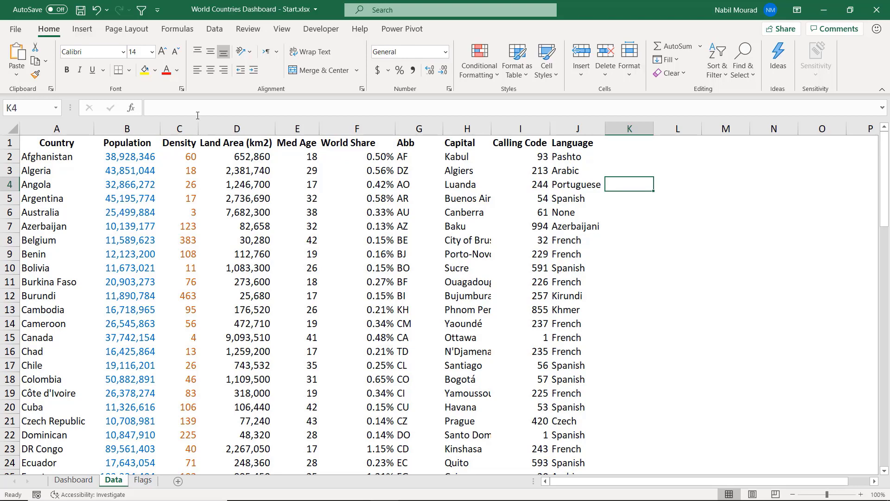
pyautogui.click(184, 30)
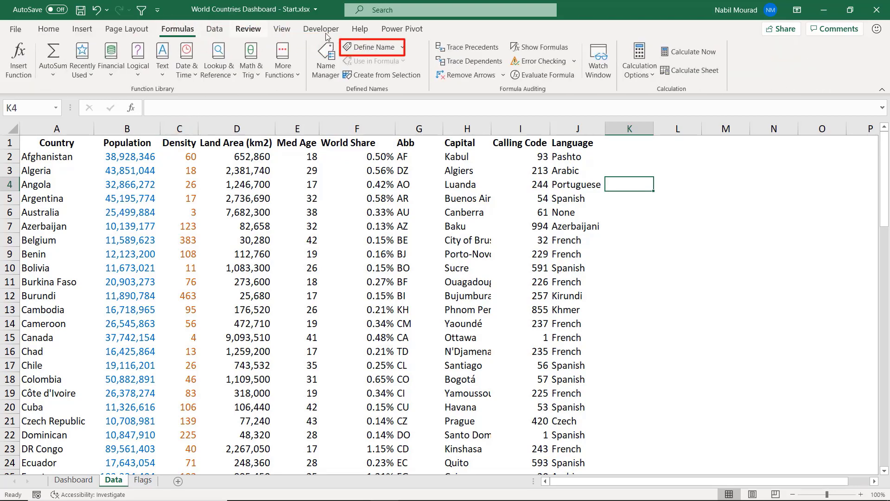
pyautogui.click(371, 47)
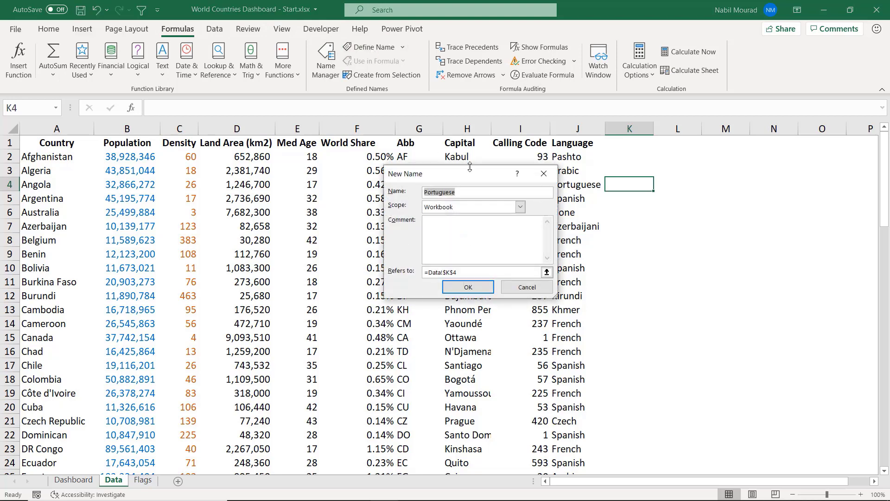
pyautogui.moveTo(469, 175); pyautogui.dragTo(404, 177)
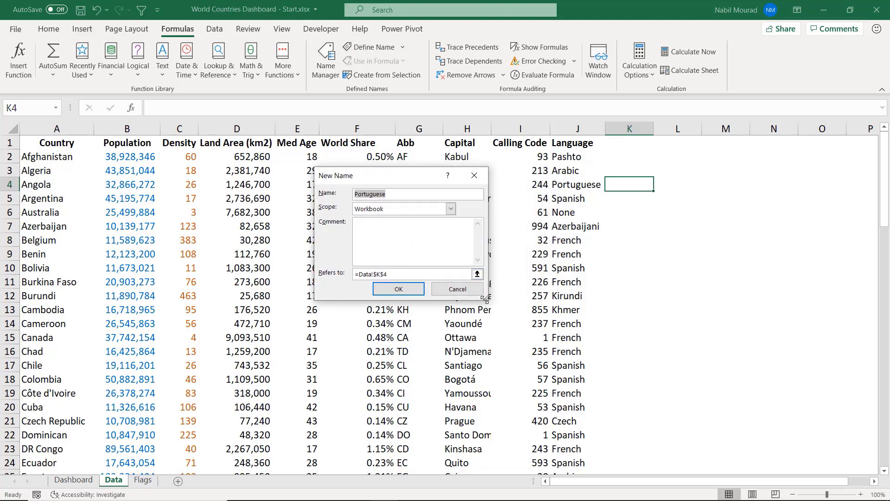
pyautogui.moveTo(489, 298); pyautogui.dragTo(676, 308)
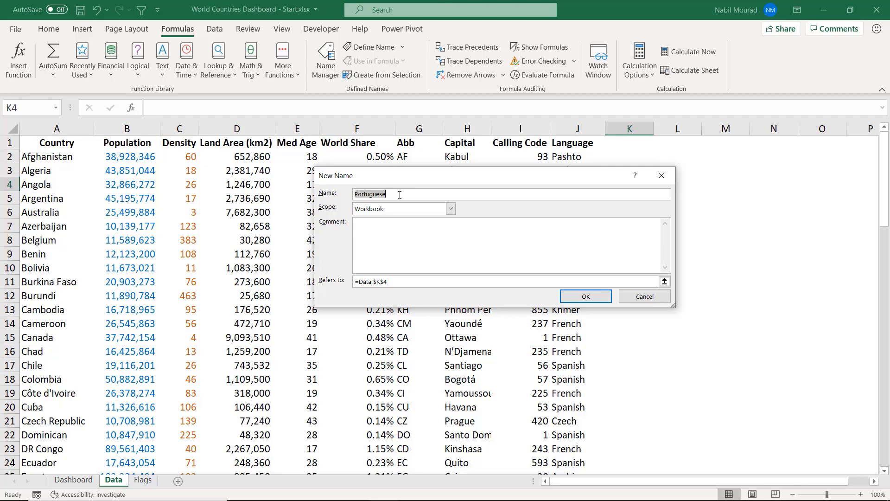
pyautogui.write('ChartList')
# Step: Make ChartList refer to =OFFSET(Data!$A$1,Dashboard!$Z$1,0,Dashboard!$Z$2,6) and save the name
pyautogui.click(362, 278)
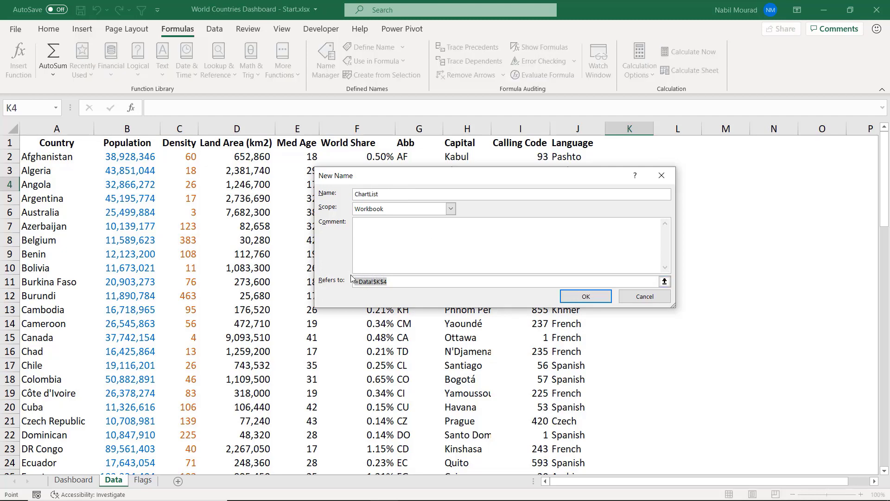
pyautogui.press('BackSpace')
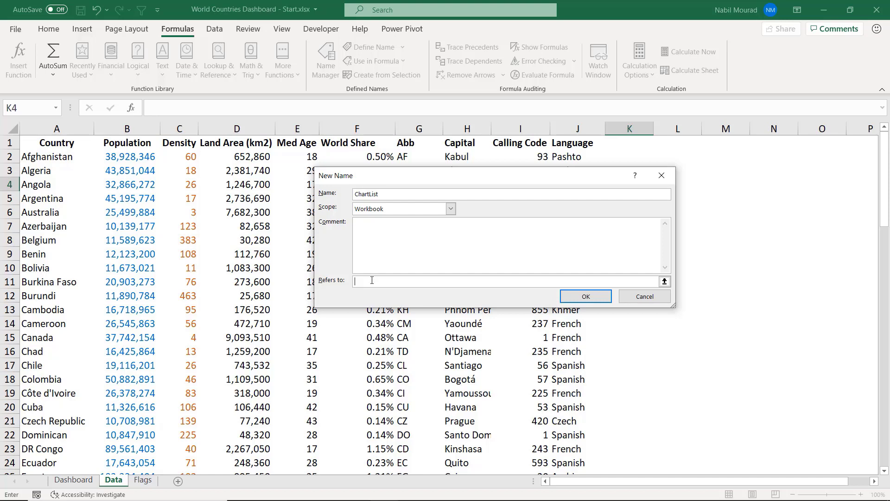
pyautogui.write('OFFSET(')
pyautogui.click(55, 143)
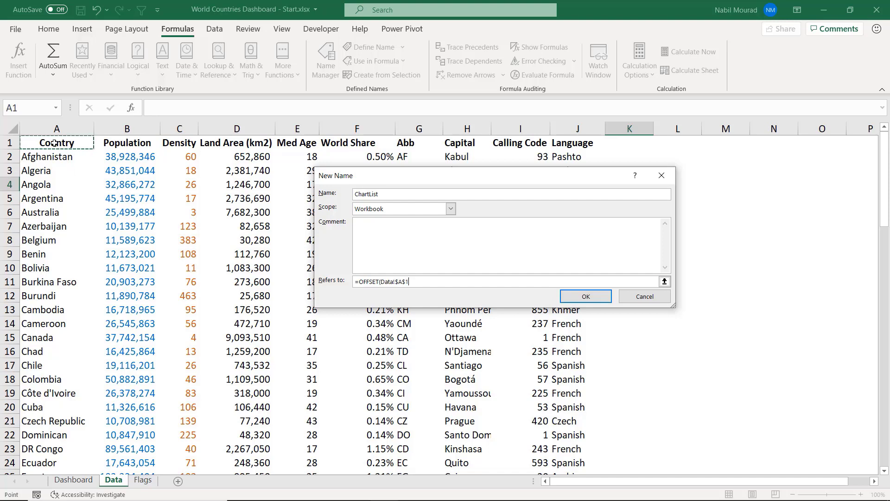
pyautogui.write(',')
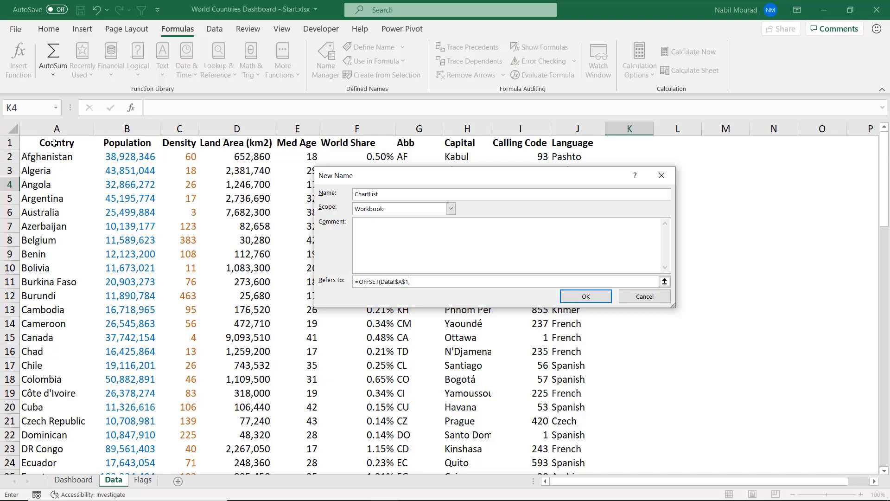
pyautogui.click(74, 479)
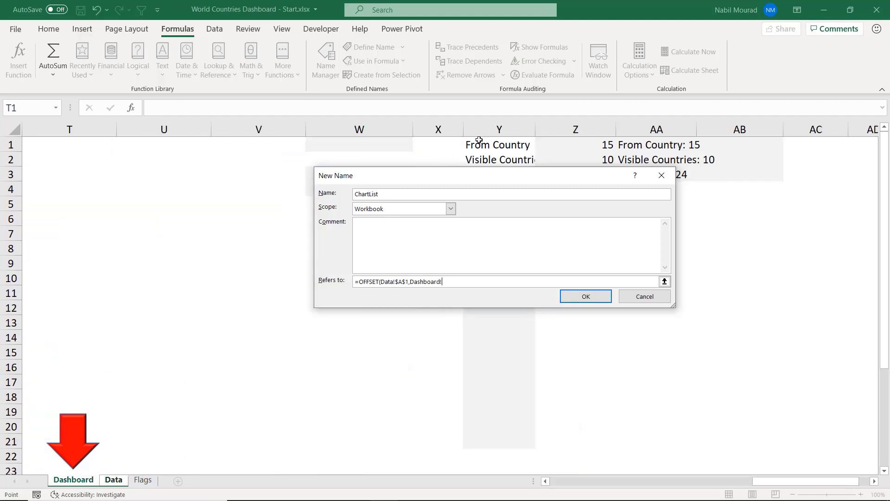
pyautogui.click(590, 141)
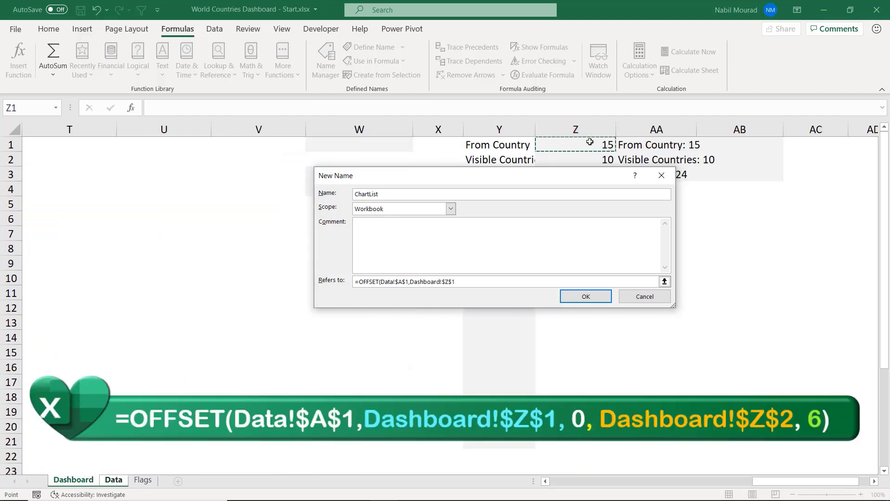
pyautogui.write(',0,')
pyautogui.click(607, 159)
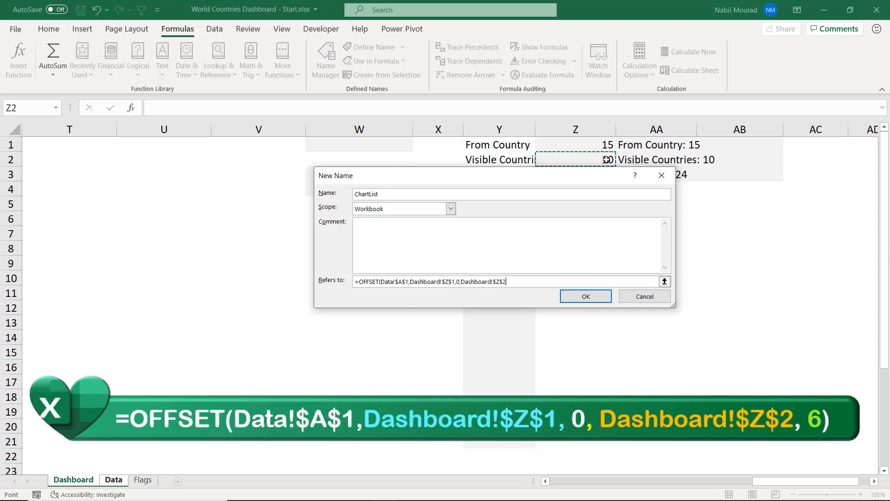
pyautogui.write(',')
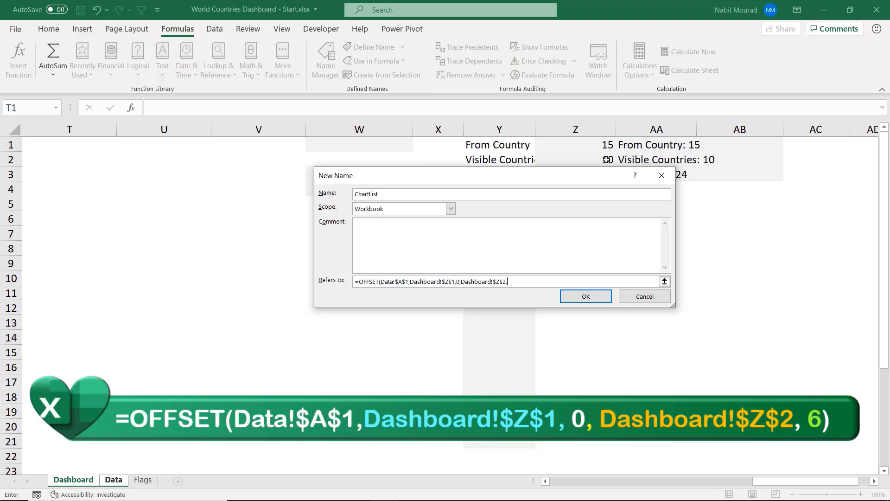
pyautogui.write('6')
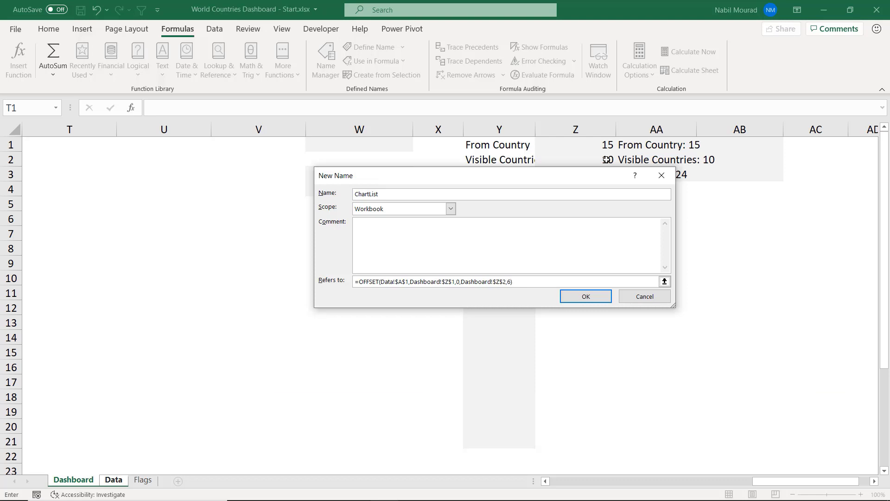
pyautogui.click(586, 298)
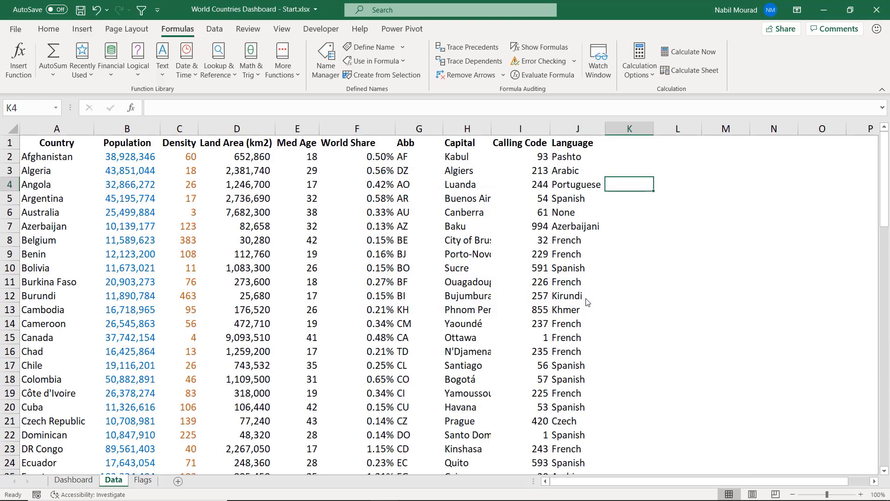
# Step: Check in the Name Manager which rows and columns of the Data sheet the ChartList formula covers
pyautogui.click(323, 62)
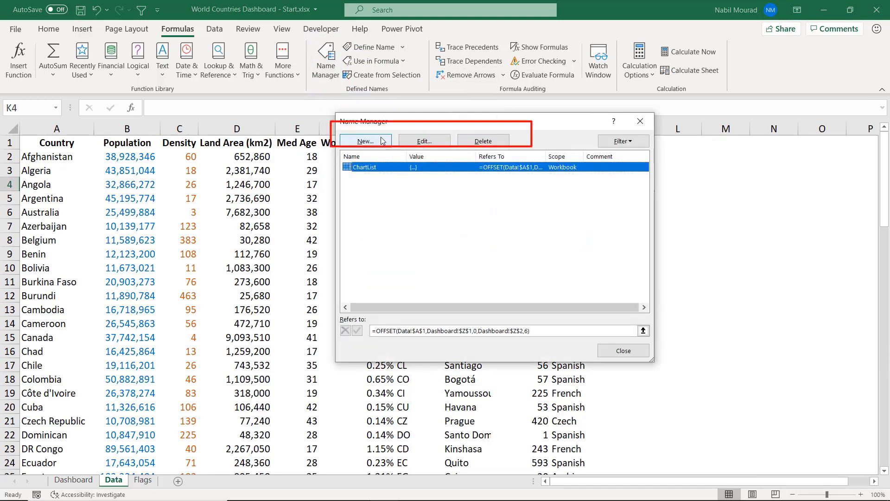
pyautogui.click(549, 331)
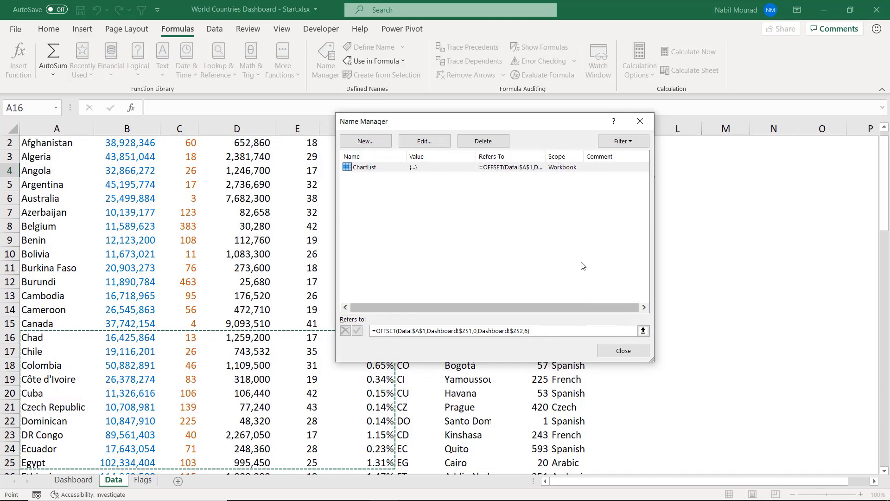
pyautogui.moveTo(478, 124); pyautogui.dragTo(661, 101)
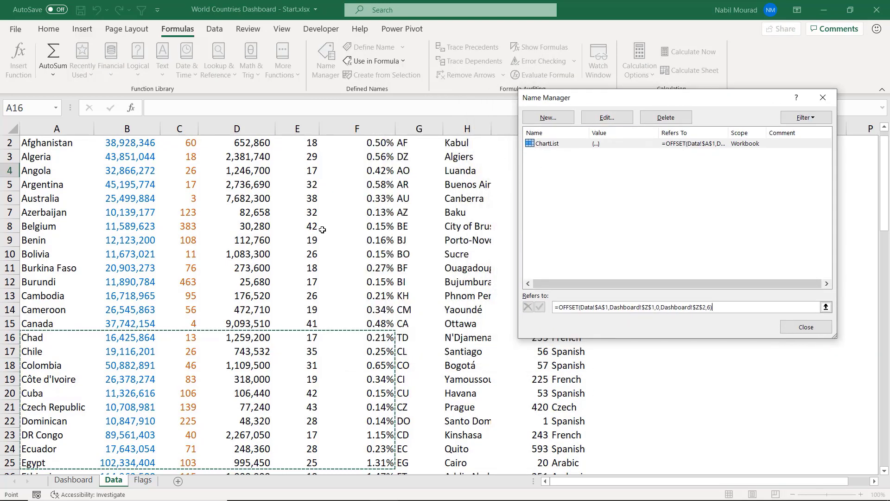
pyautogui.scroll(-2, 303, 282)
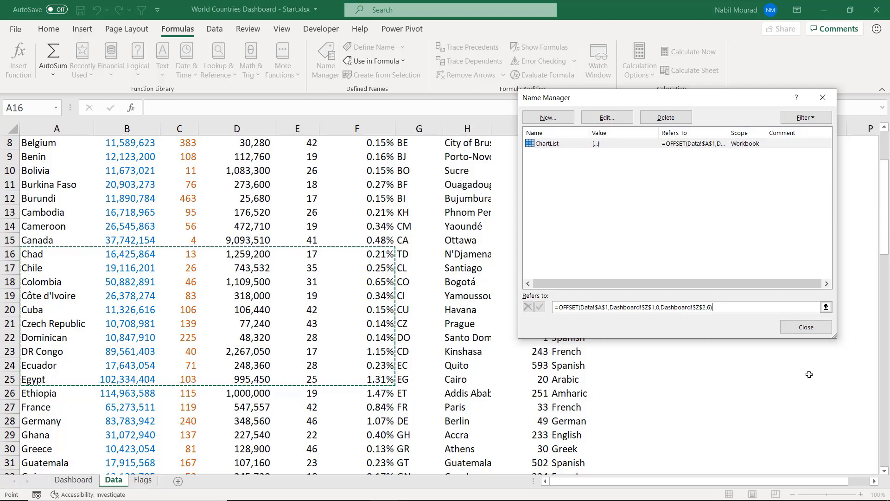
pyautogui.click(807, 327)
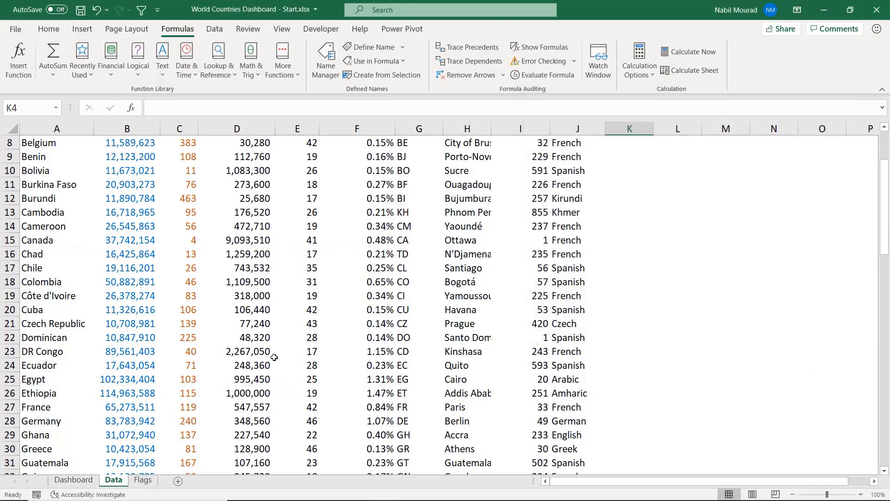
# Step: On the Dashboard sheet, lower the visible countries to 8 and step the From Country value down to 12
pyautogui.click(74, 479)
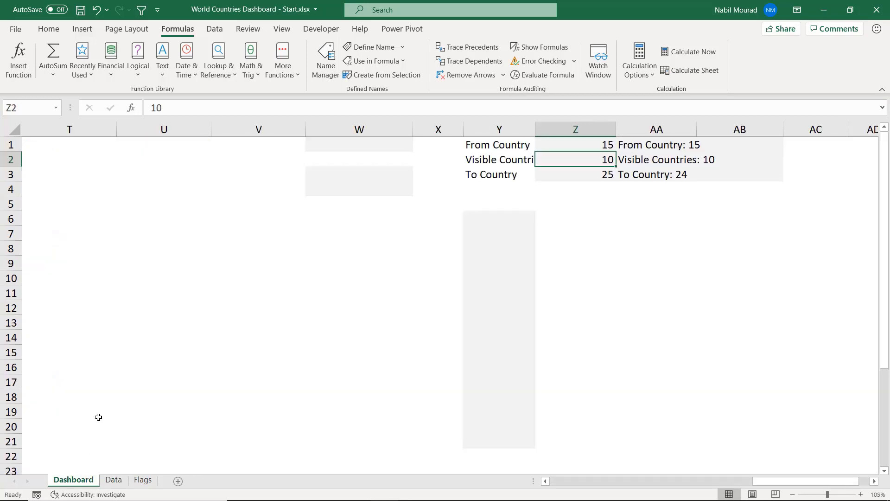
pyautogui.moveTo(828, 483); pyautogui.dragTo(635, 483)
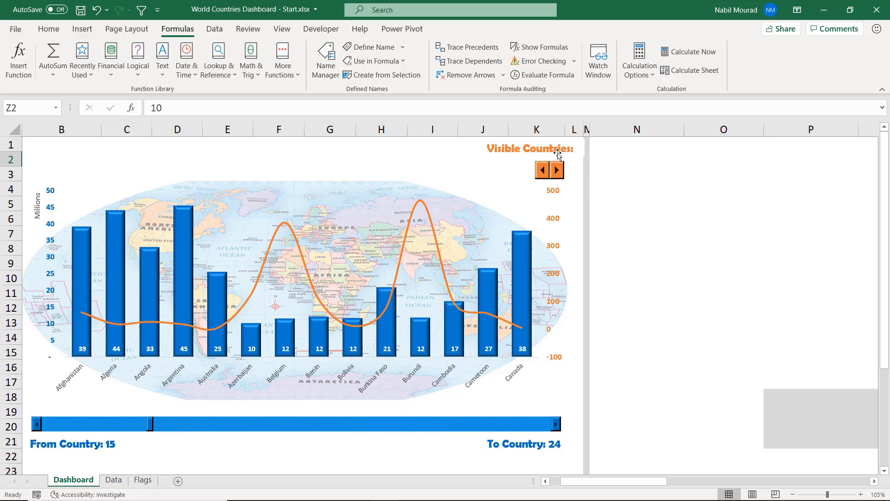
pyautogui.click(543, 171)
pyautogui.click(543, 171)
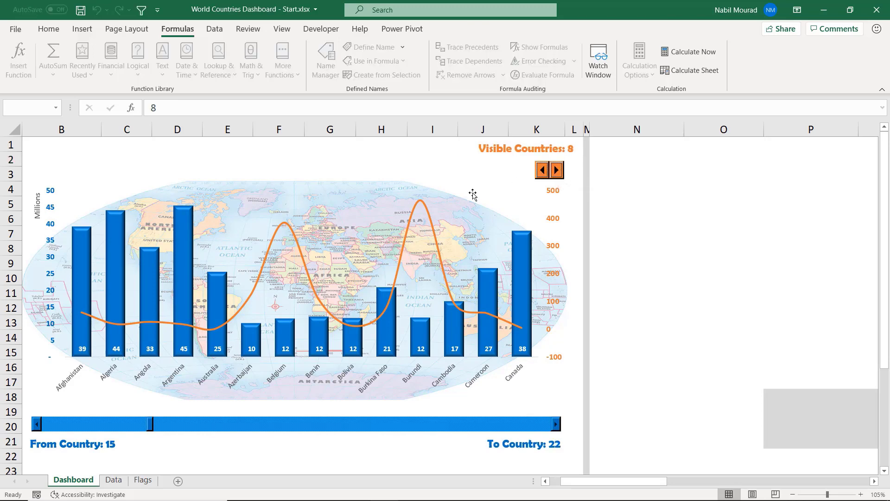
pyautogui.click(37, 425)
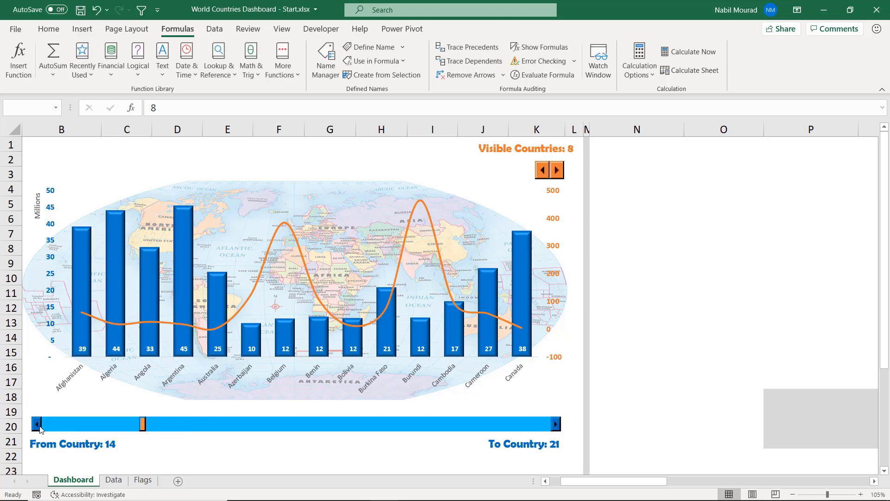
pyautogui.click(38, 425)
pyautogui.click(39, 426)
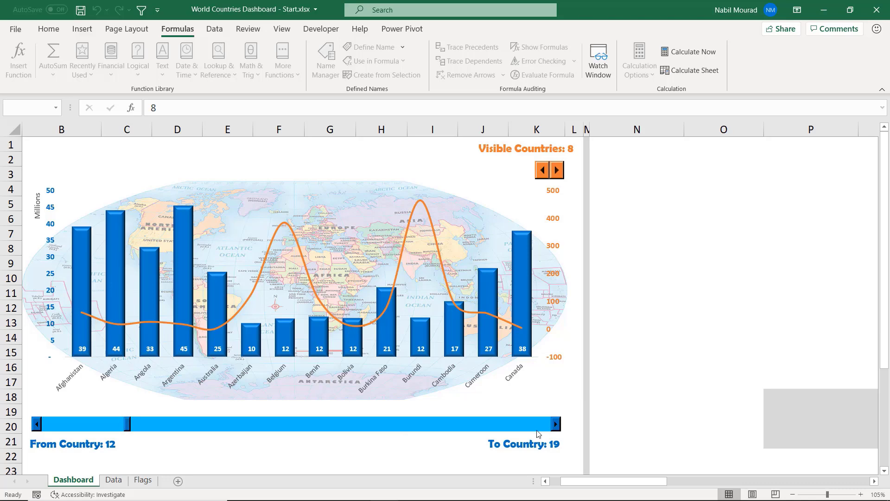
# Step: Recheck the Data sheet range covered by ChartList with the changed scroll bar and spin button values
pyautogui.click(114, 480)
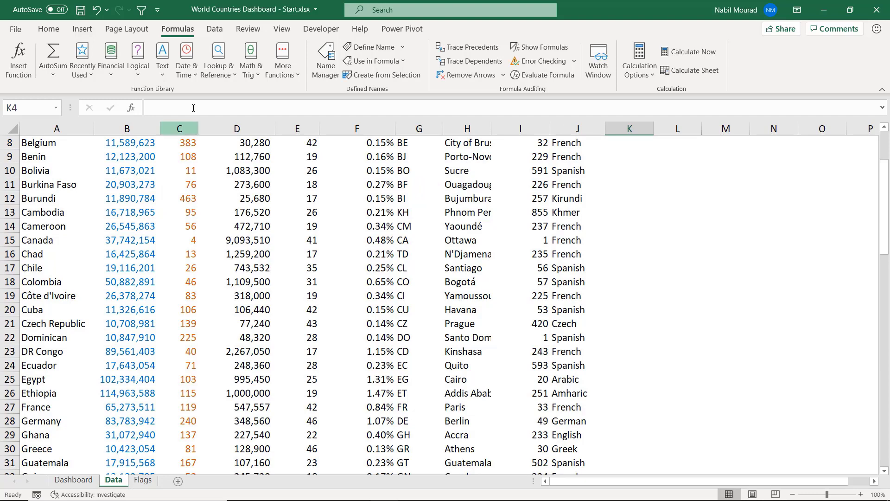
pyautogui.click(338, 64)
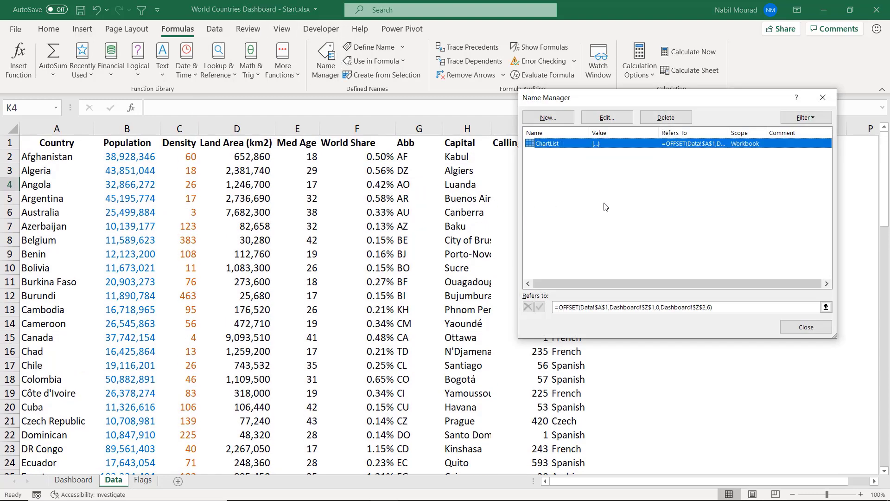
pyautogui.click(735, 307)
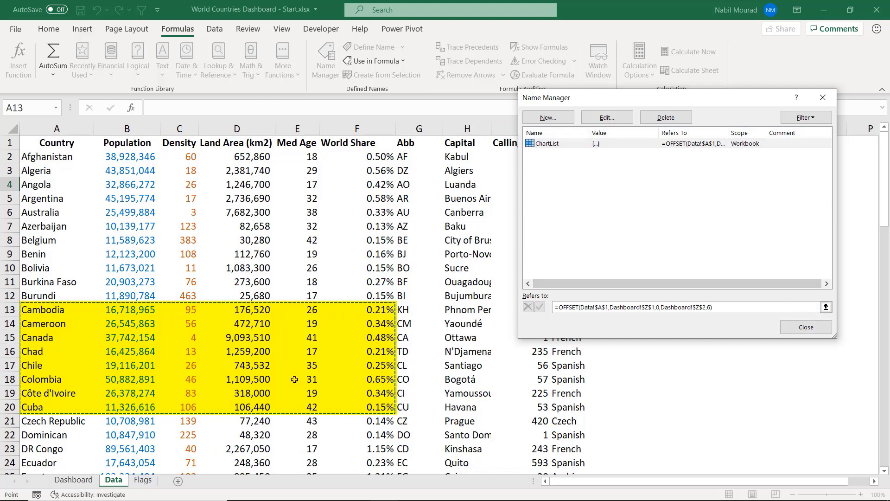
pyautogui.click(805, 327)
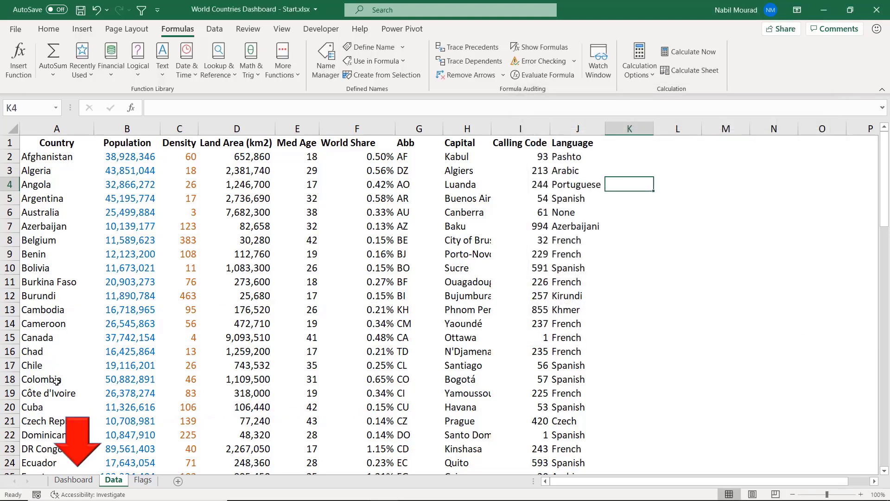
# Step: Enter the formula =INDEX(ChartList,1,1) in cell Y6 of the Dashboard sheet
pyautogui.click(74, 480)
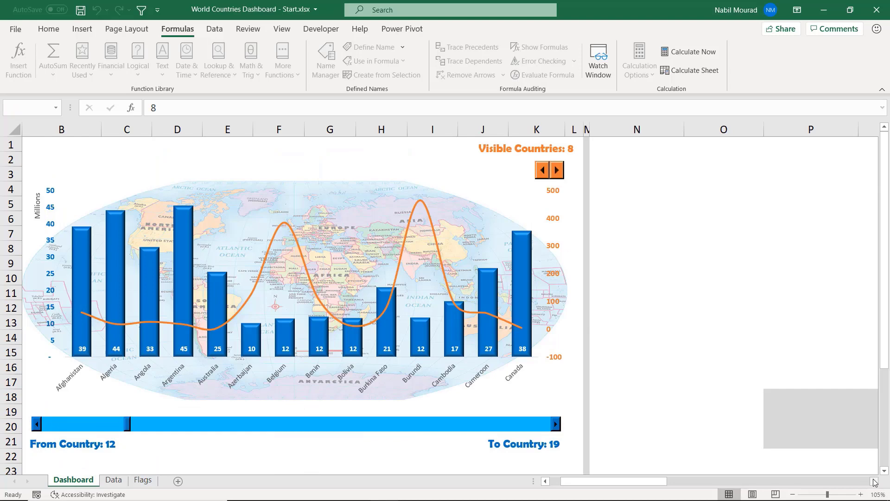
pyautogui.moveTo(874, 482); pyautogui.dragTo(874, 482)
pyautogui.click(499, 218)
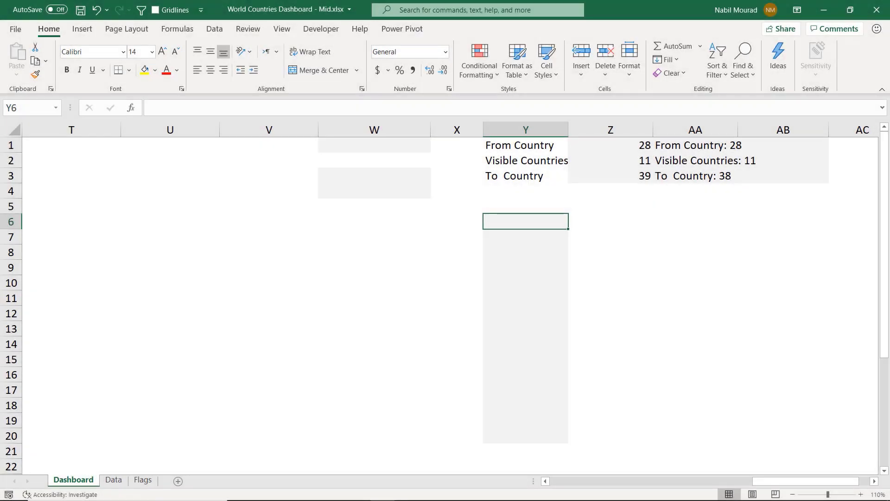
pyautogui.write('=In')
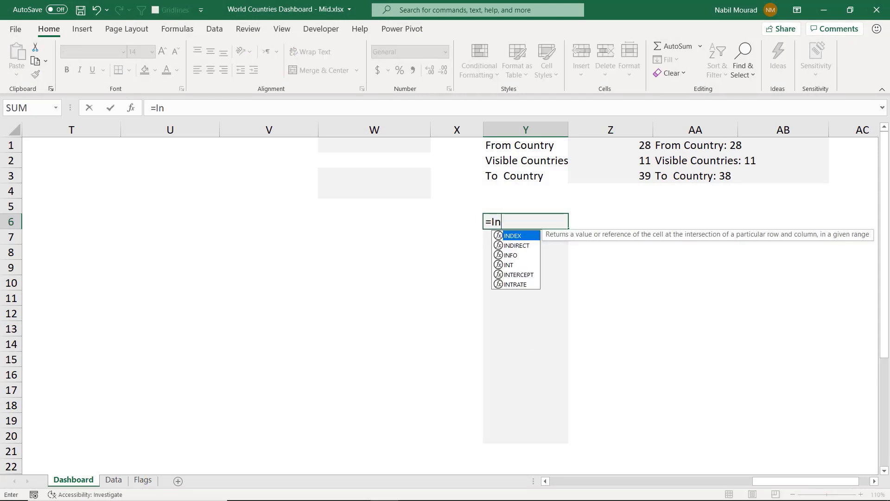
pyautogui.write('de')
pyautogui.press('Tab')
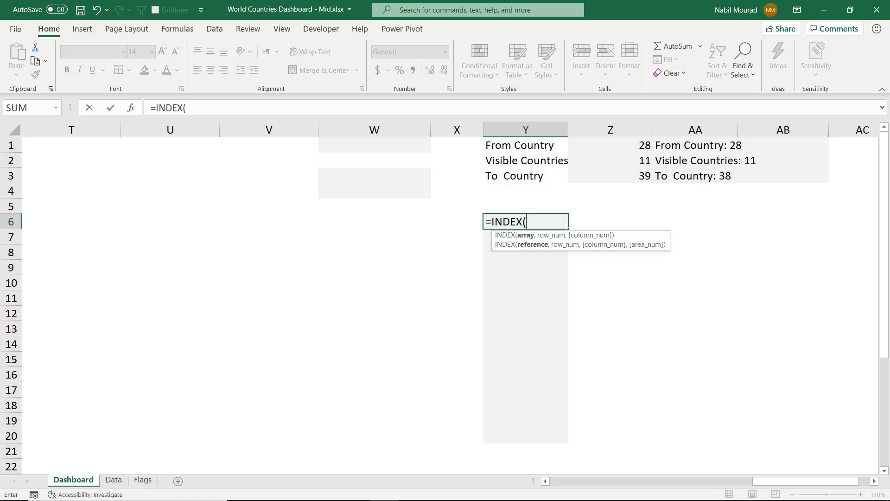
pyautogui.write('cha')
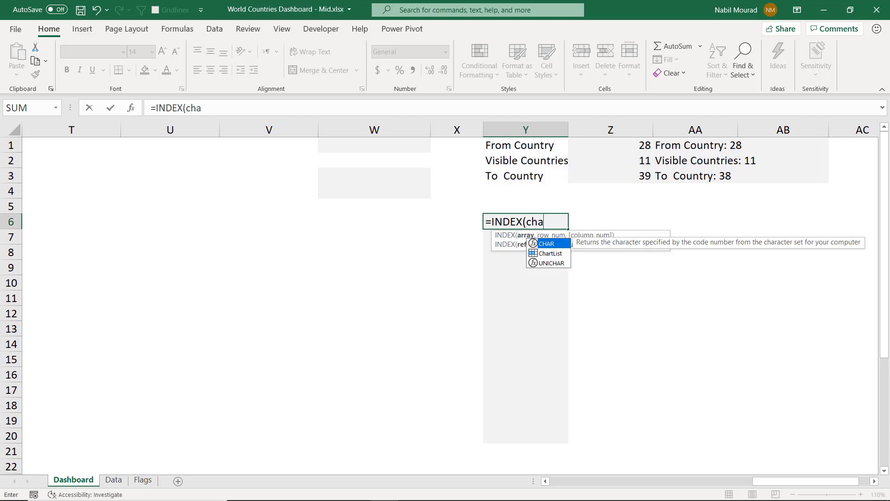
pyautogui.press('Down')
pyautogui.press('Tab')
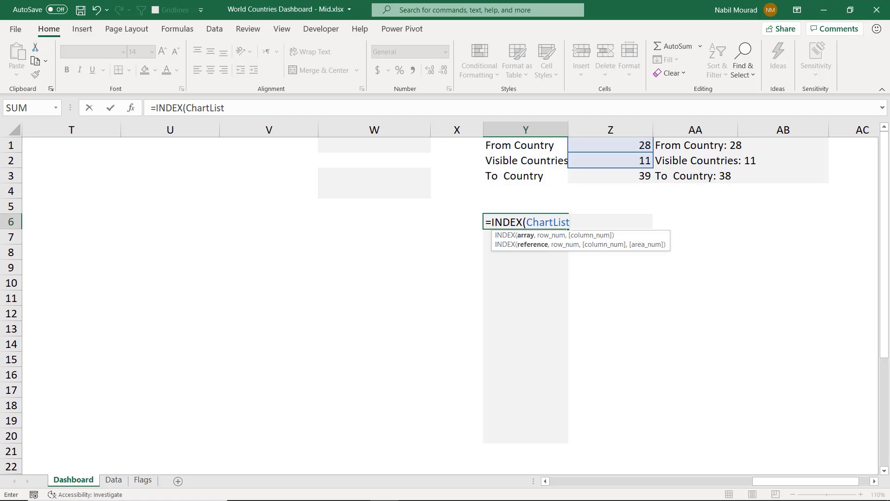
pyautogui.write(',')
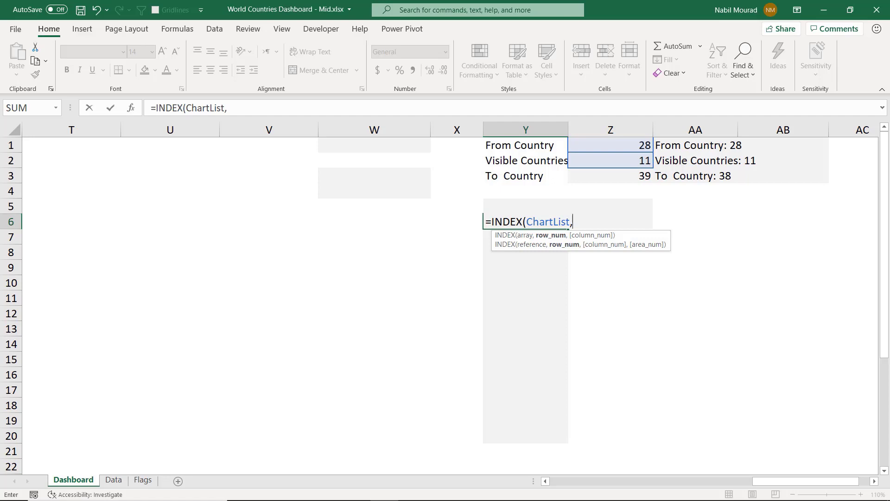
pyautogui.write('1,1')
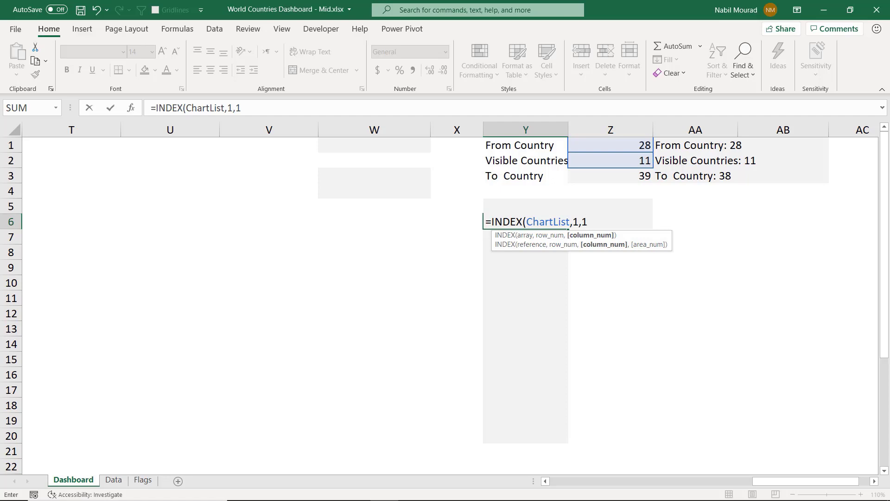
pyautogui.write(')')
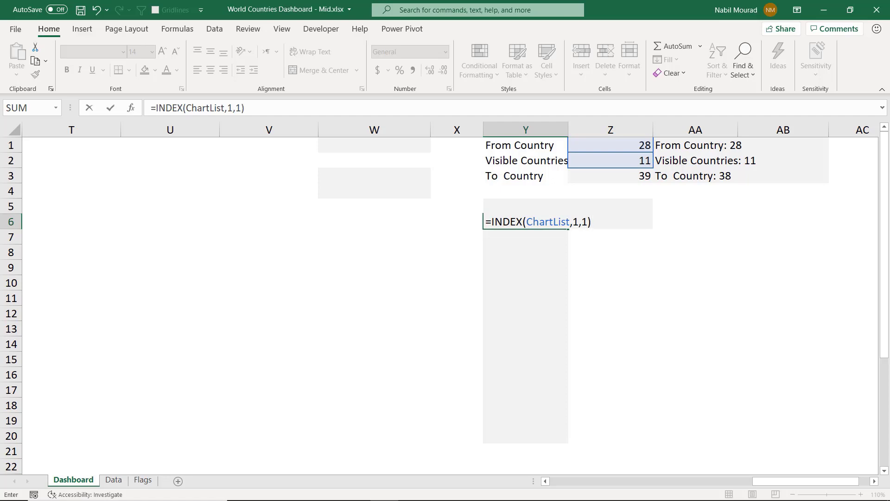
pyautogui.press('Return')
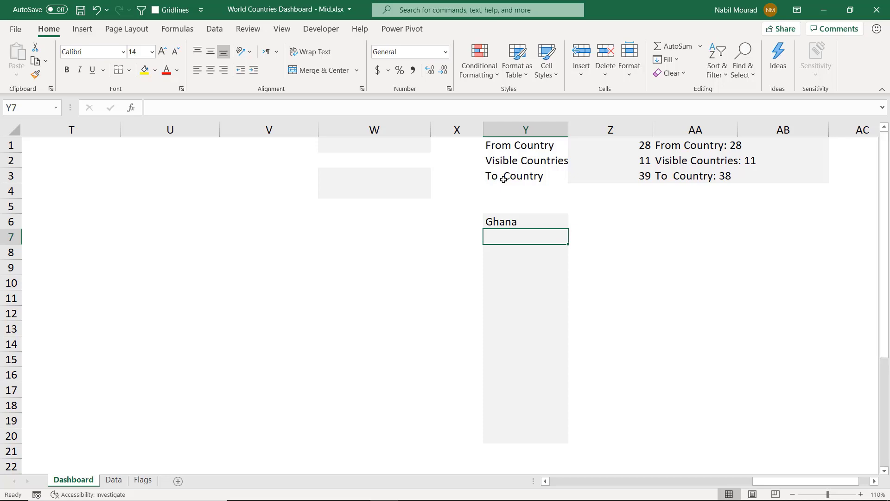
# Step: In the Y6 formula, replace the fixed row and column numbers with ROWS($U$1:U1) as the row argument
pyautogui.click(526, 221)
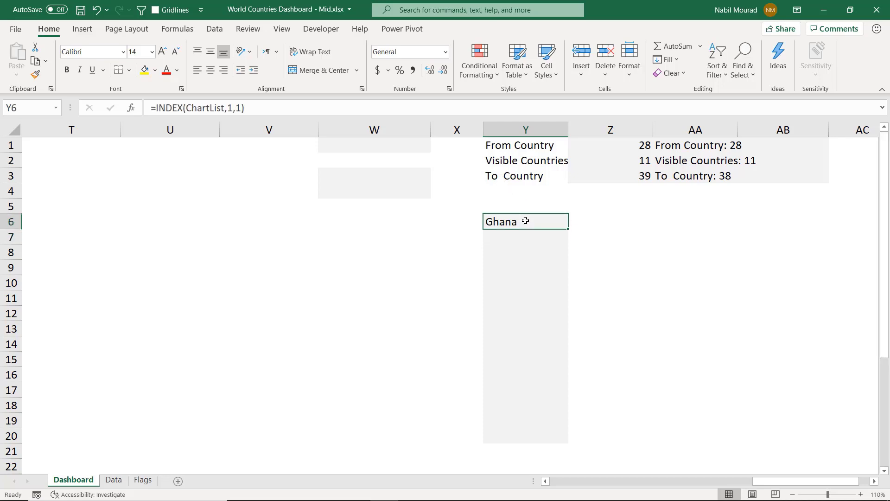
pyautogui.press('F2')
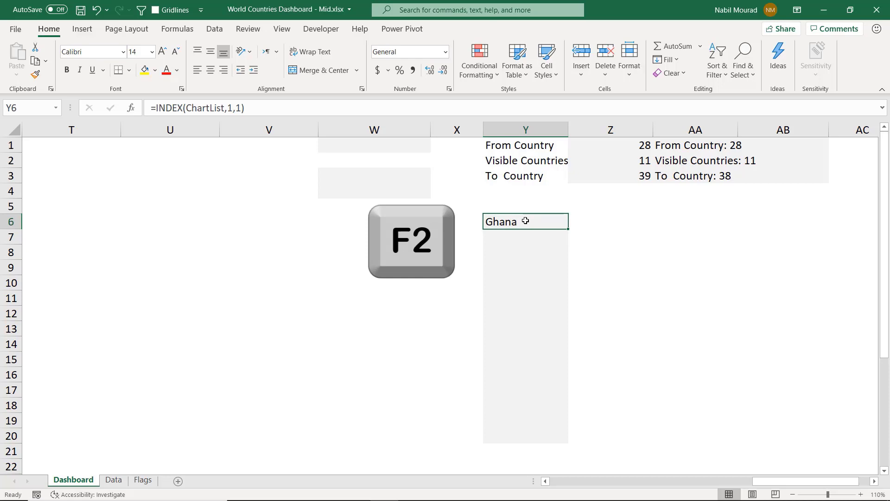
pyautogui.press('F2')
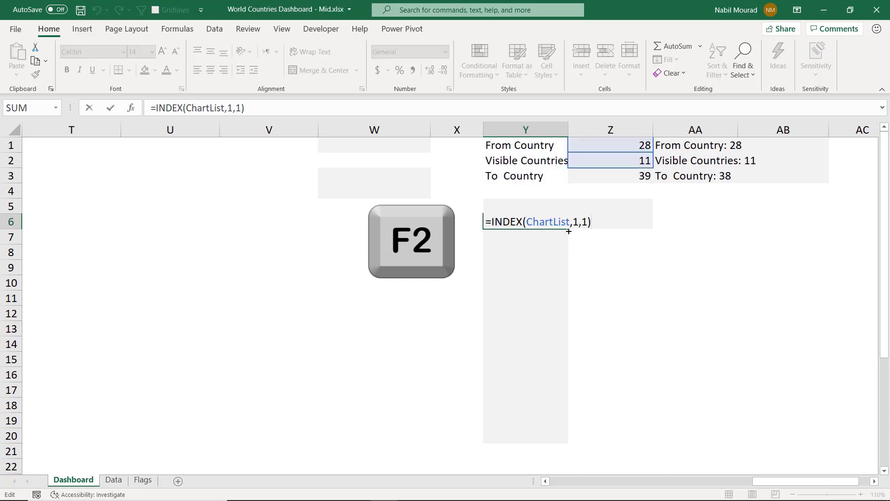
pyautogui.moveTo(574, 223); pyautogui.dragTo(590, 226)
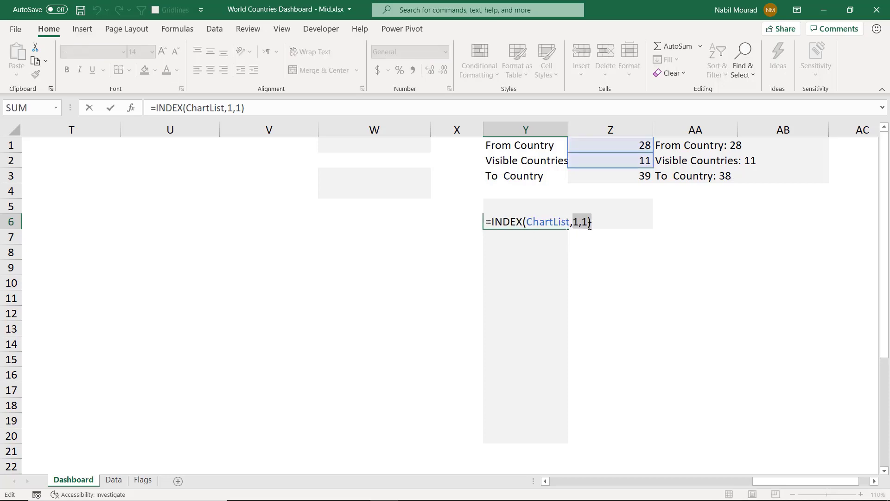
pyautogui.press('BackSpace')
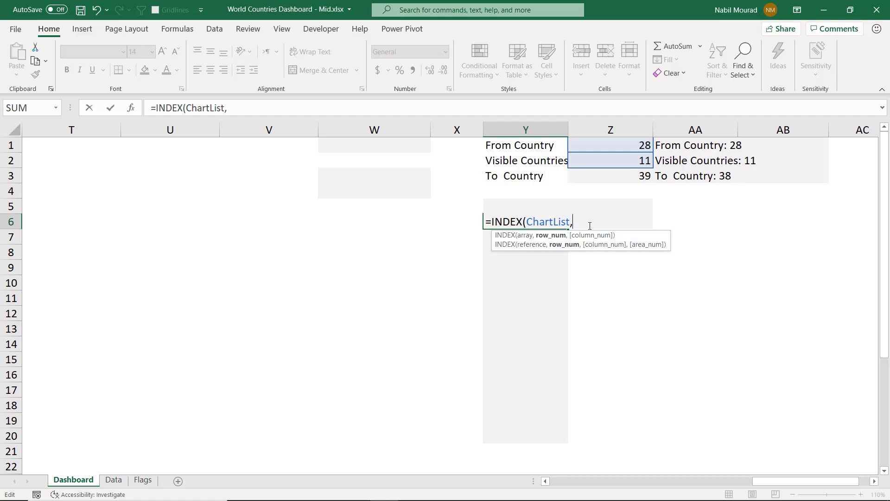
pyautogui.write('rows')
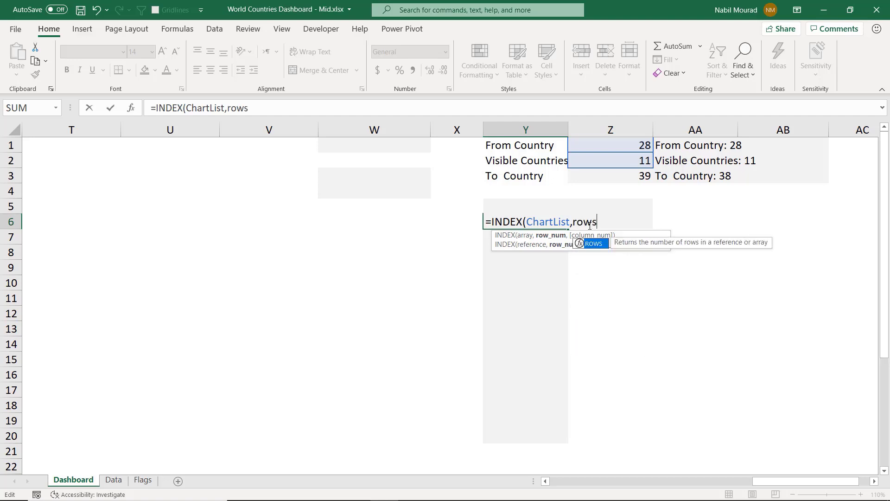
pyautogui.press('Tab')
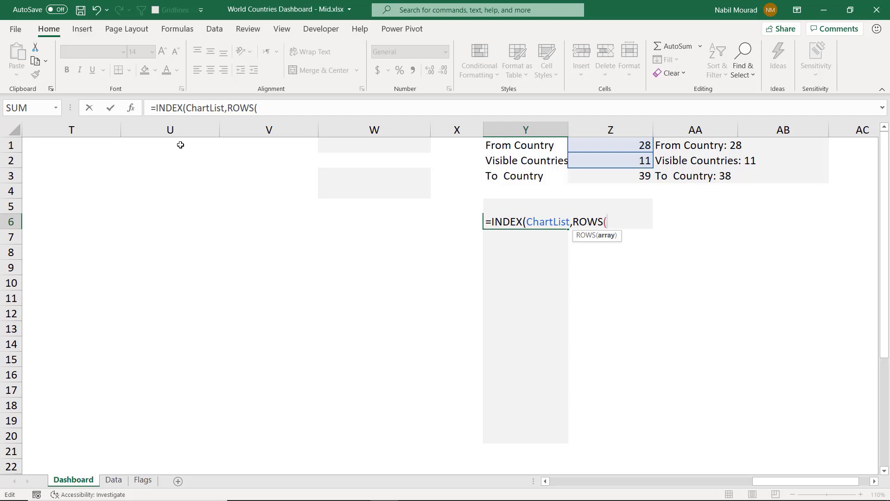
pyautogui.click(181, 145)
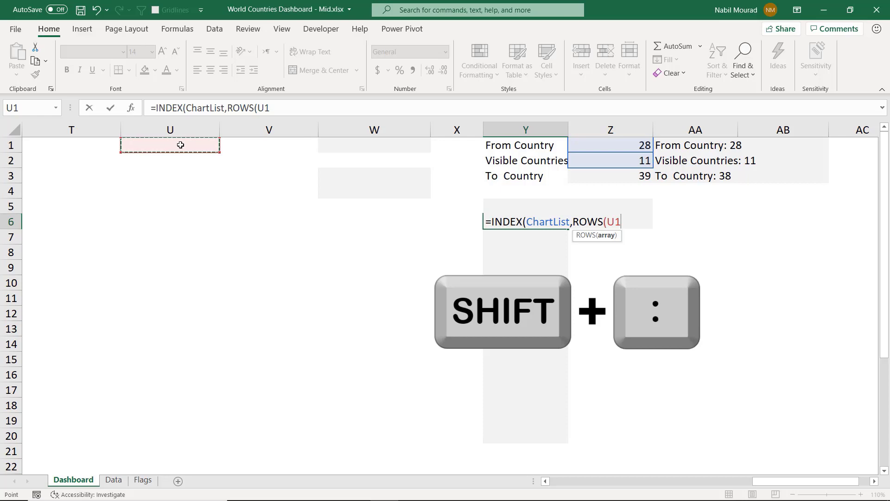
pyautogui.write(':U1)')
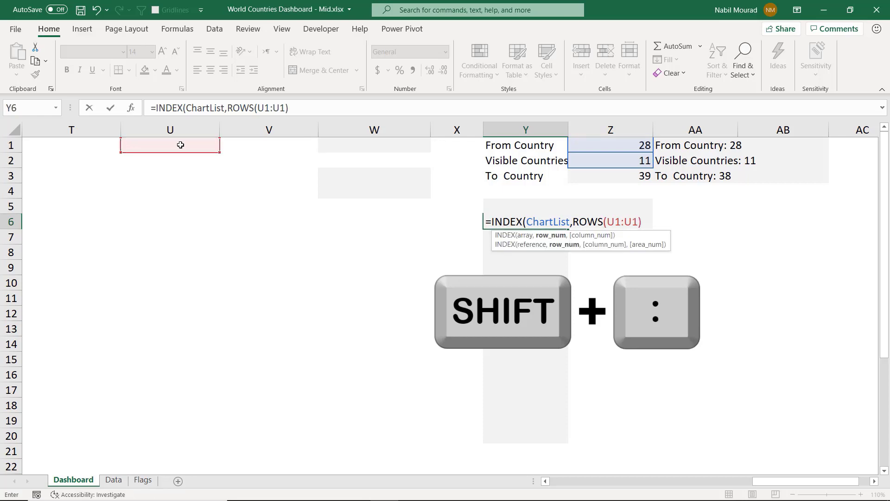
pyautogui.click(613, 219)
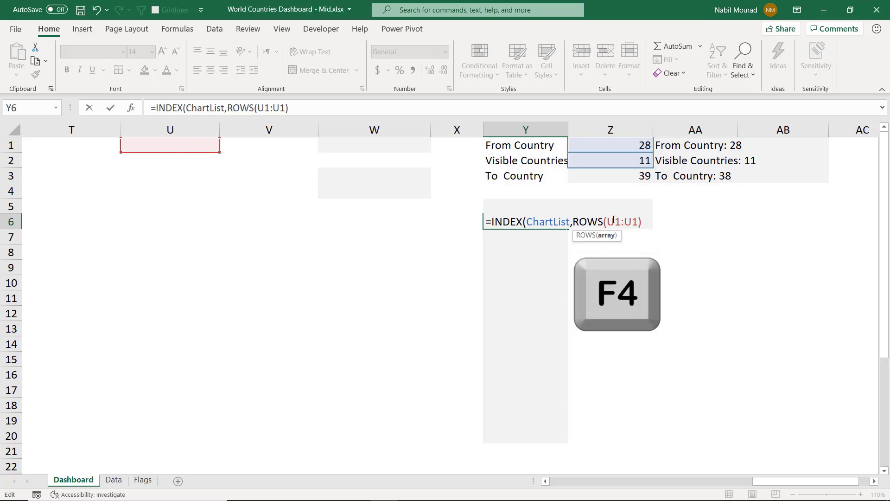
pyautogui.press('F4')
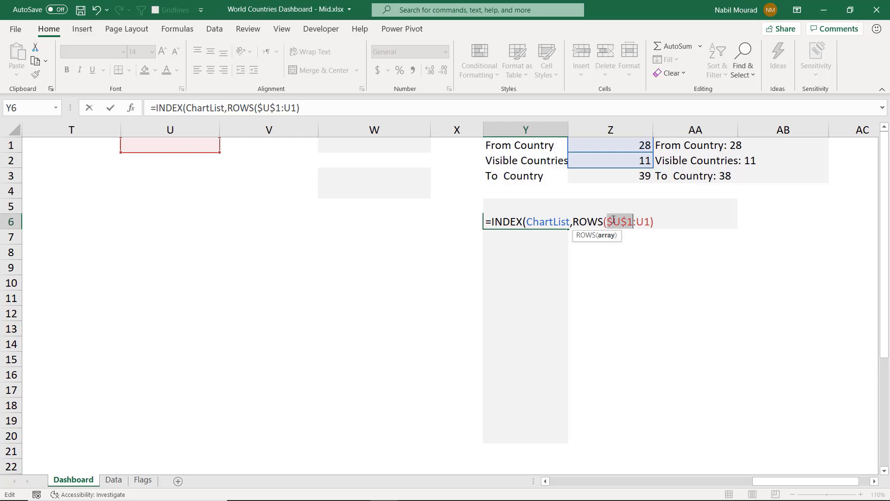
# Step: Add COLUMNS($U$1:U1) as the column argument of the Y6 INDEX formula and commit it, keeping Y6 selected
pyautogui.click(658, 221)
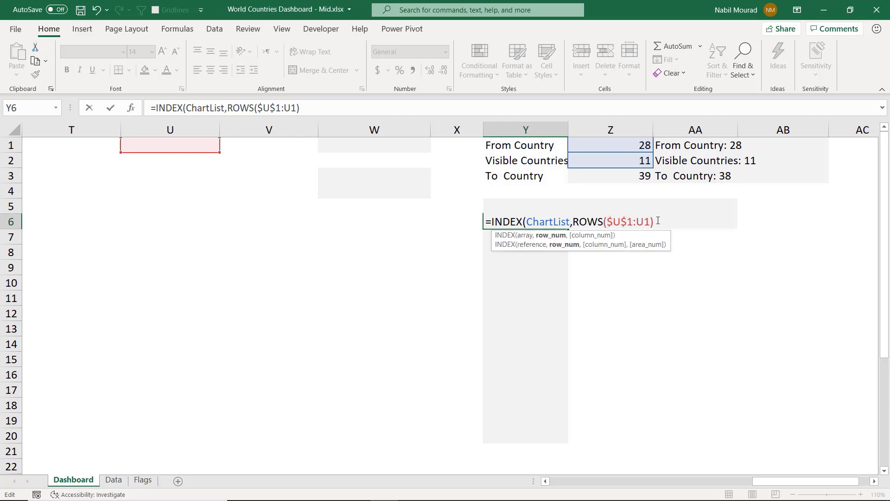
pyautogui.write(',')
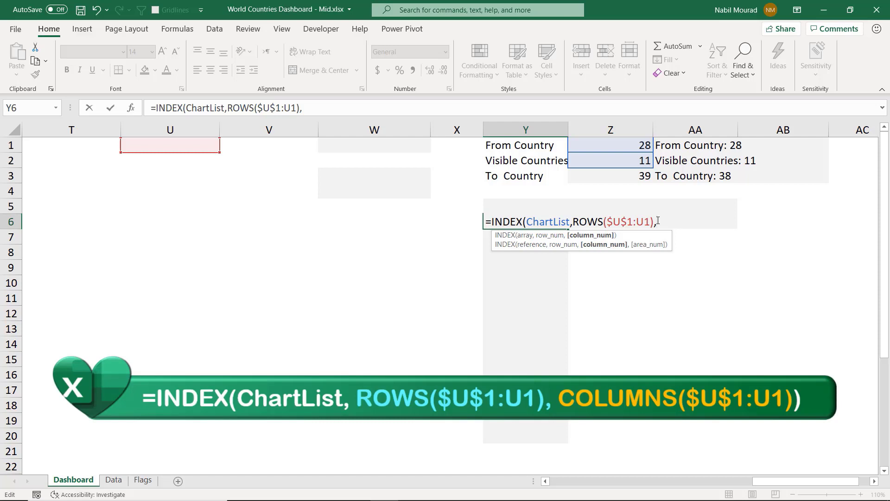
pyautogui.write('columns')
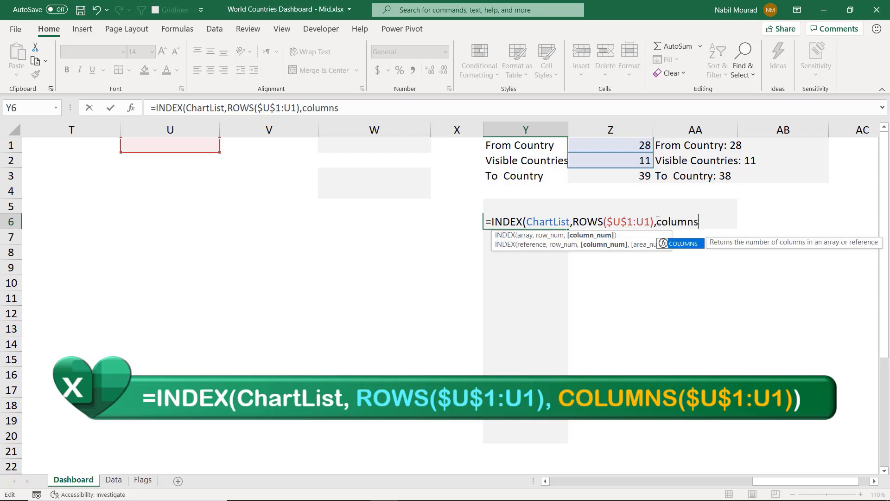
pyautogui.press('Tab')
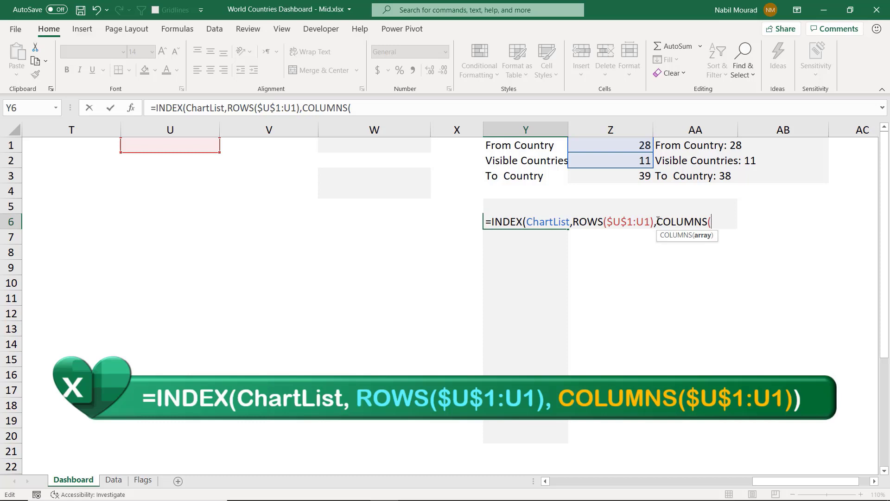
pyautogui.click(175, 145)
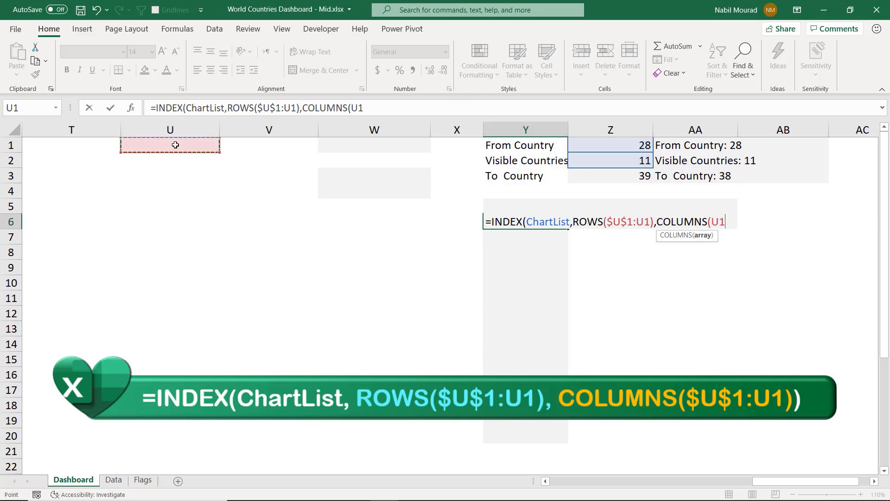
pyautogui.write(':U1')
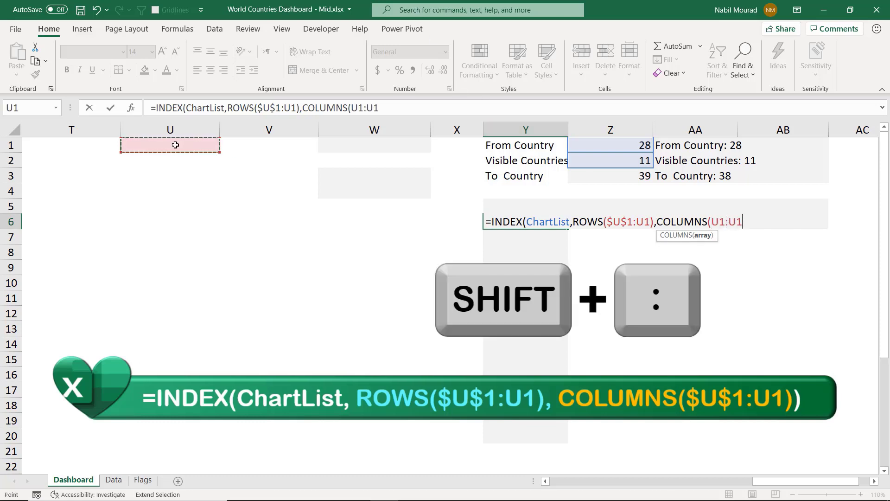
pyautogui.write(')')
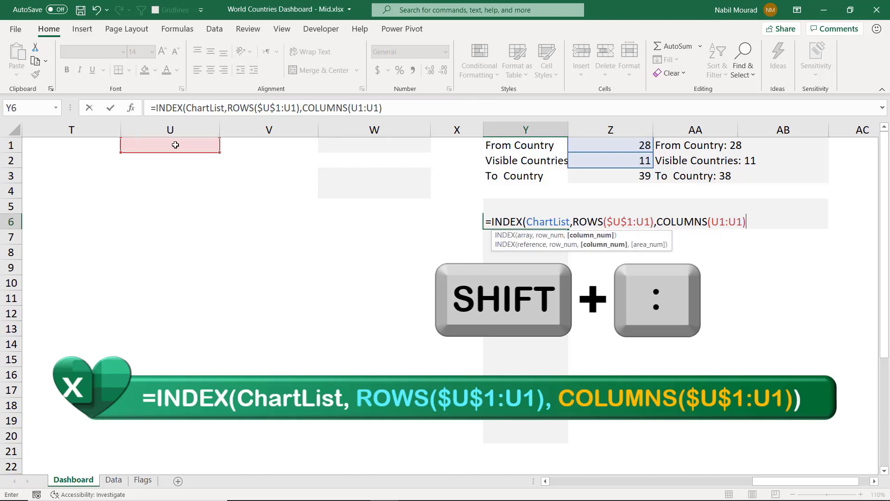
pyautogui.click(717, 222)
pyautogui.press('F4')
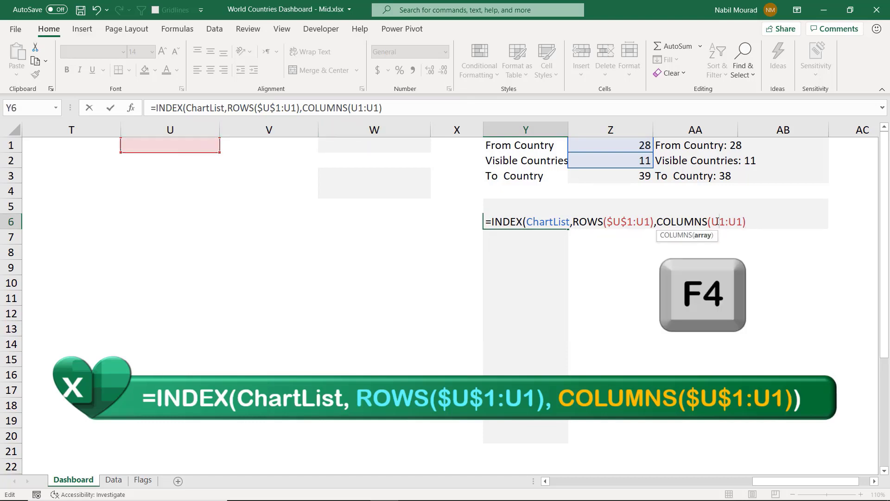
pyautogui.press('F4')
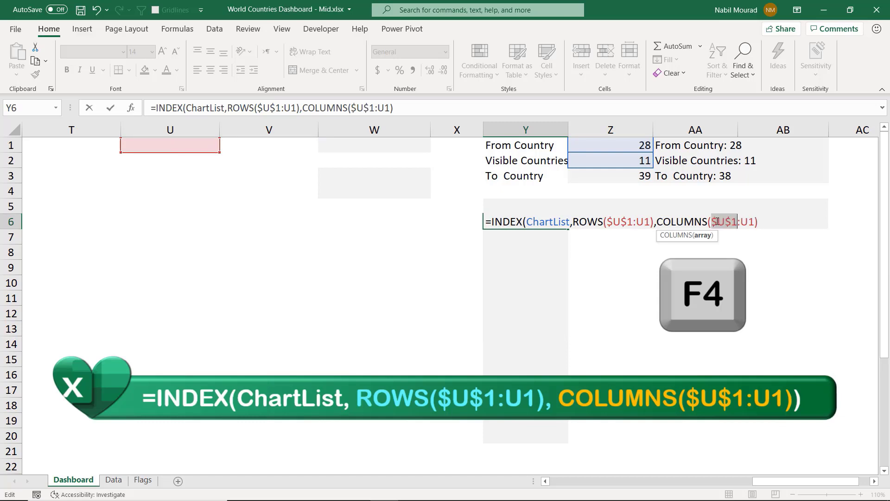
pyautogui.click(765, 223)
pyautogui.write(')')
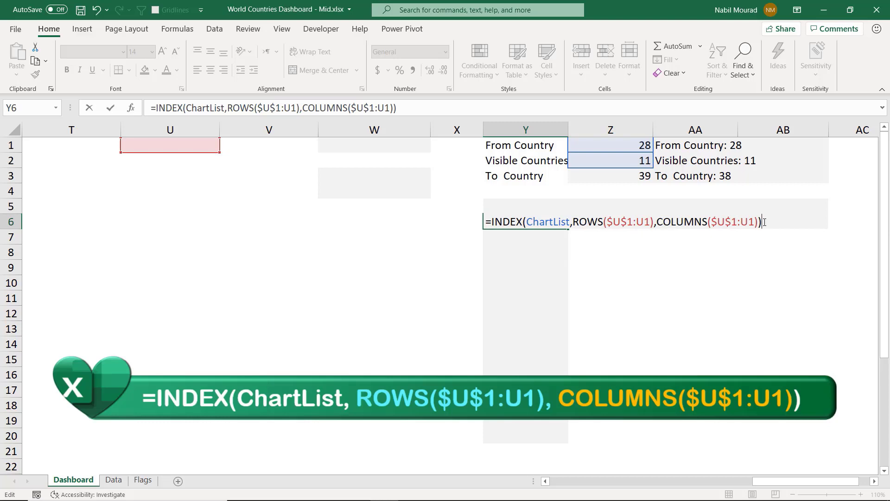
pyautogui.hotkey('ctrl', 'Return')
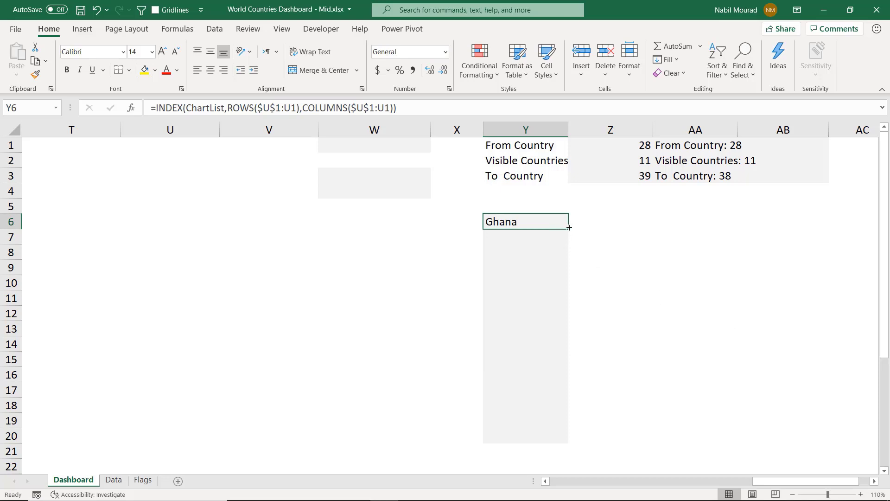
# Step: Fill the Y6 formula across to column AD and down to row 20
pyautogui.moveTo(569, 227); pyautogui.dragTo(742, 223)
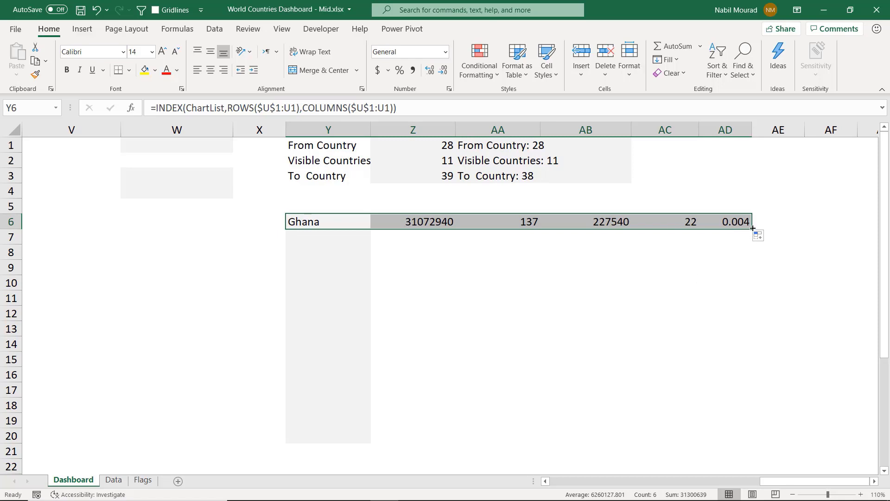
pyautogui.moveTo(752, 228); pyautogui.dragTo(717, 438)
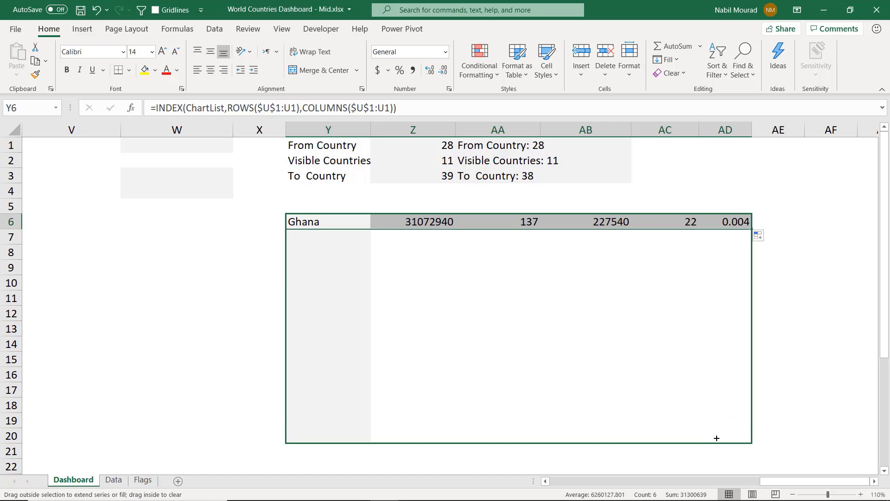
pyautogui.moveTo(717, 438); pyautogui.dragTo(717, 439)
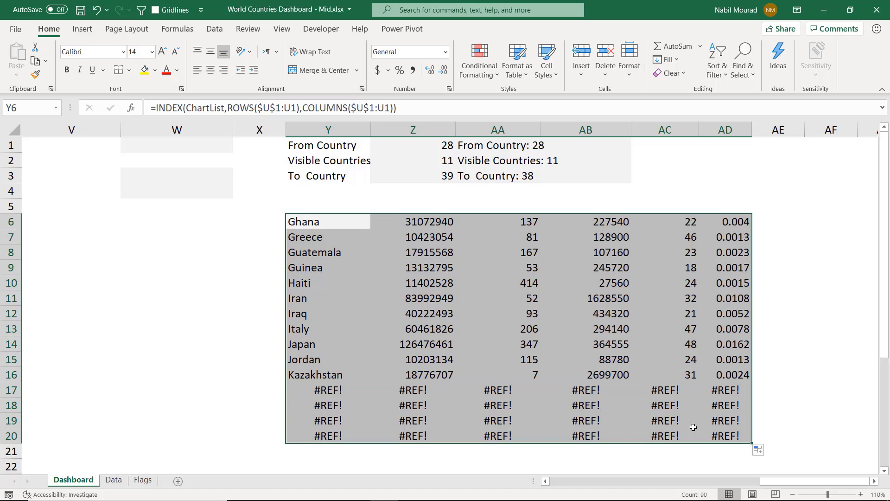
# Step: Wrap the INDEX formula in IFERROR with an empty string "" as the error value, and commit it to all of Y6:AD20
pyautogui.press('F2')
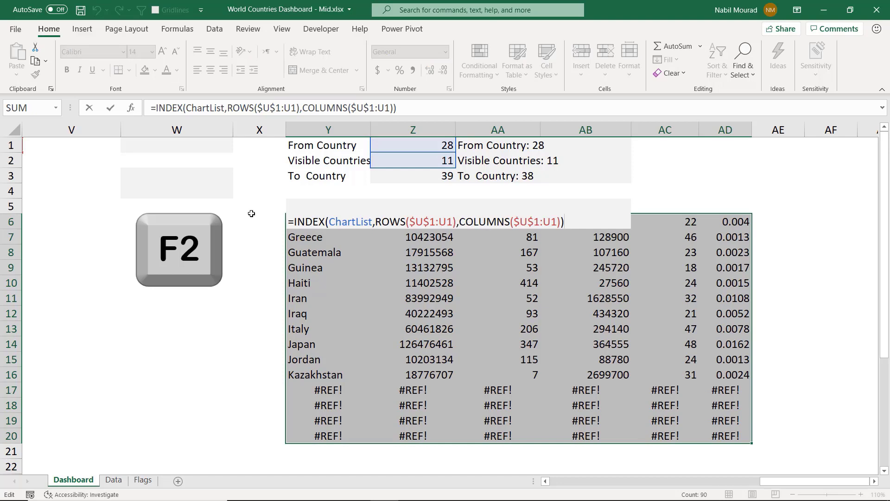
pyautogui.click(295, 221)
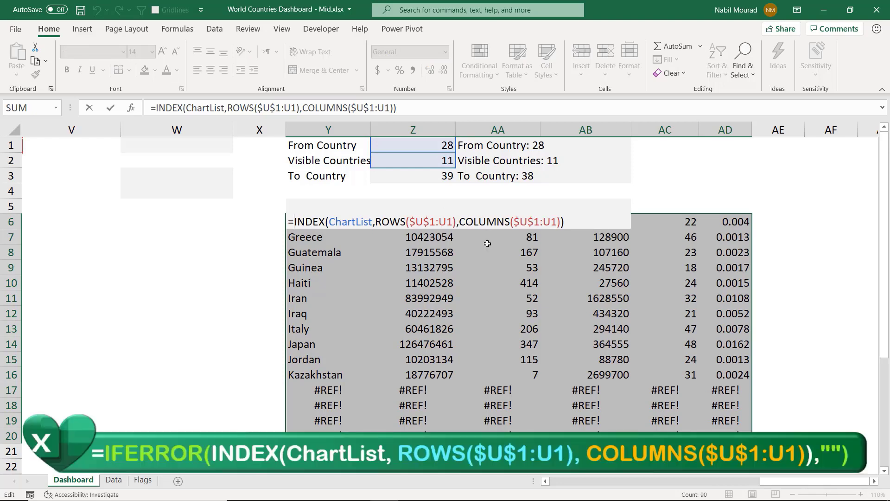
pyautogui.write('IFERROR(')
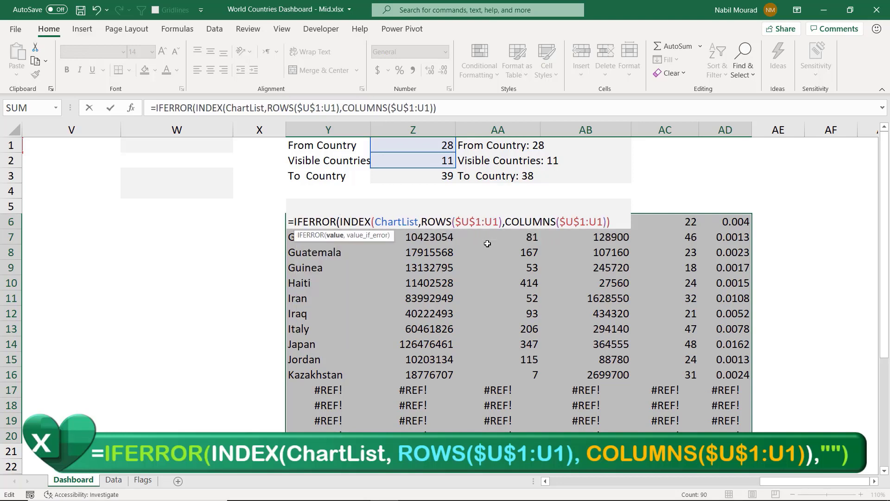
pyautogui.click(611, 220)
pyautogui.write(',')
pyautogui.write('"")')
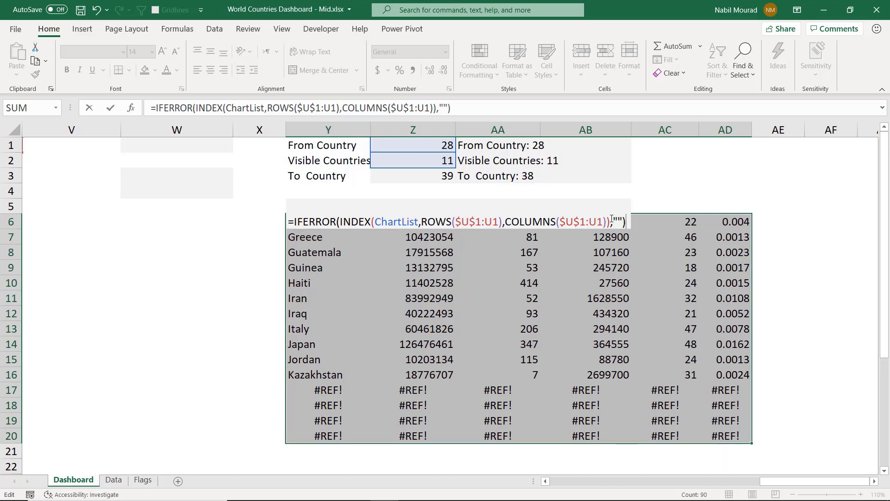
pyautogui.hotkey('ctrl', 'Return')
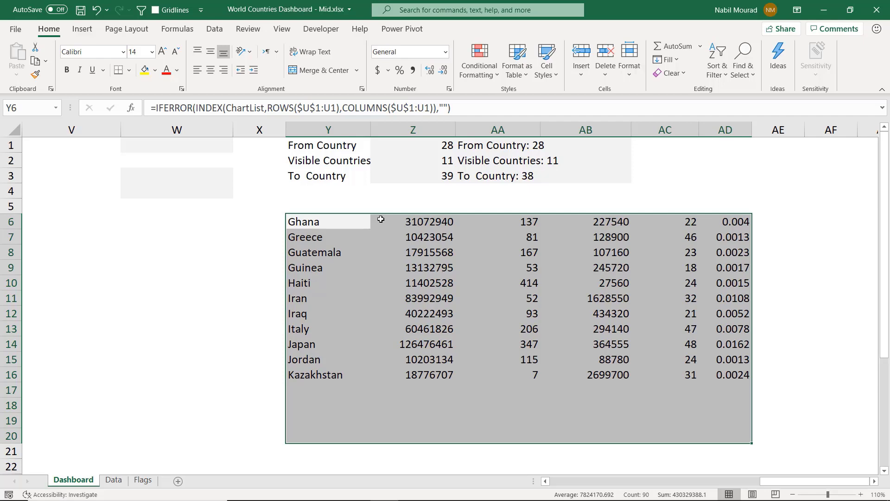
# Step: Copy the formatting of B2:F2 on the Data sheet onto Z6:AD20 of the Dashboard sheet with Format Painter
pyautogui.click(114, 480)
pyautogui.click(112, 156)
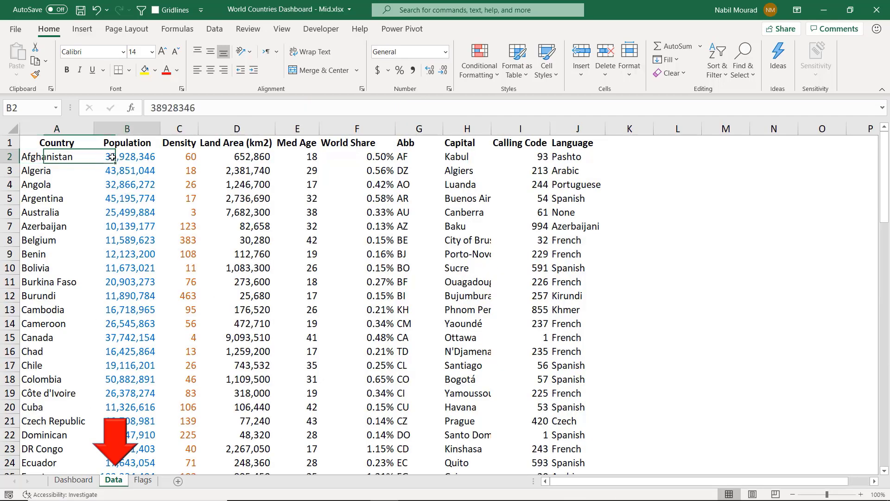
pyautogui.moveTo(112, 157); pyautogui.dragTo(352, 160)
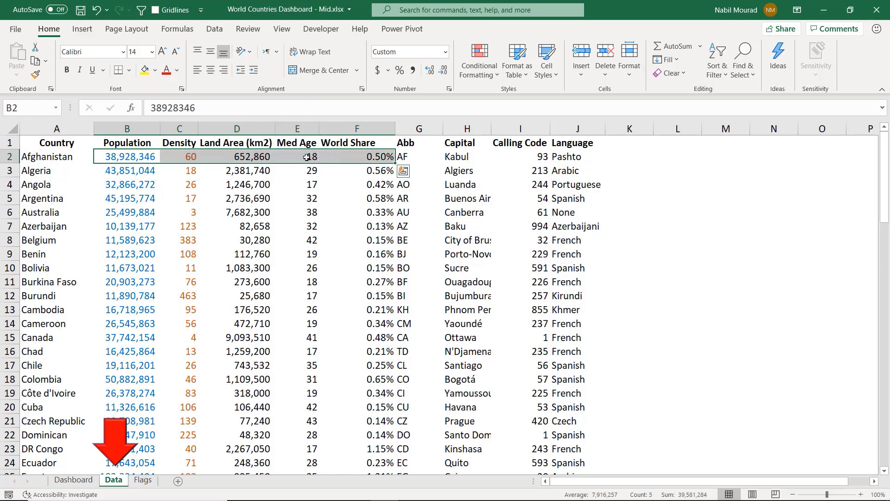
pyautogui.click(35, 71)
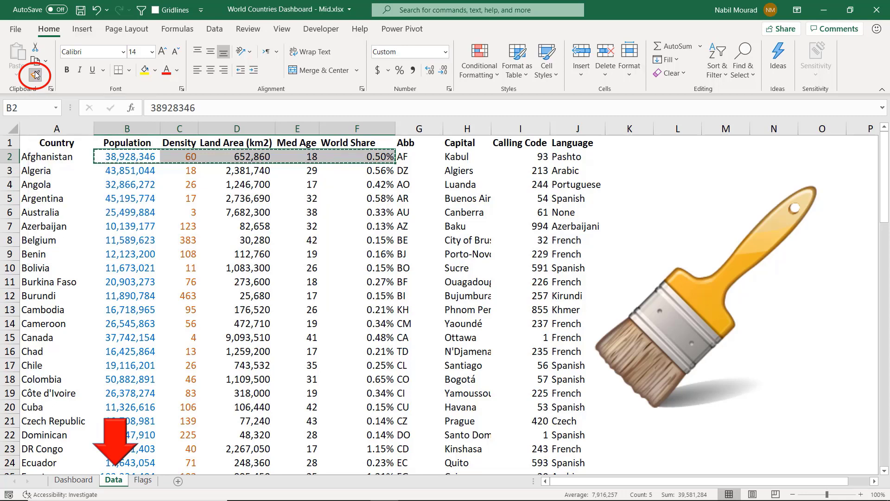
pyautogui.click(70, 481)
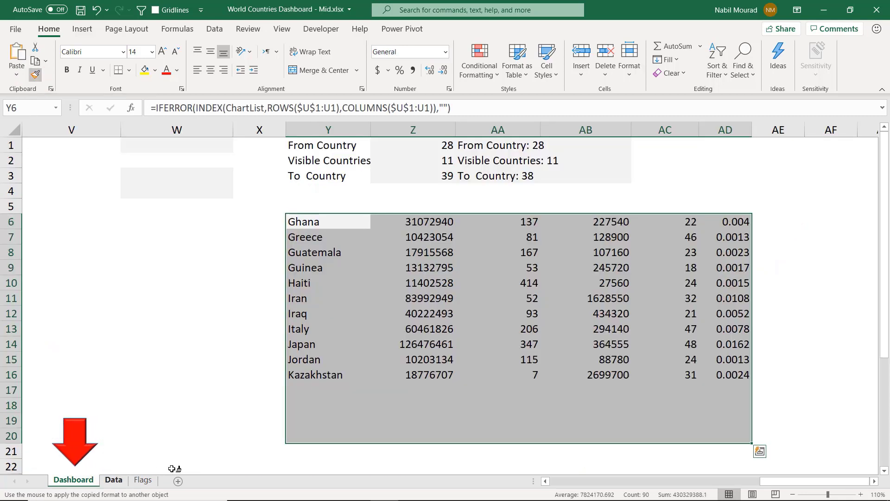
pyautogui.moveTo(398, 221)
pyautogui.mouseDown()
pyautogui.moveTo(723, 223)
pyautogui.moveTo(715, 433)
pyautogui.mouseUp()
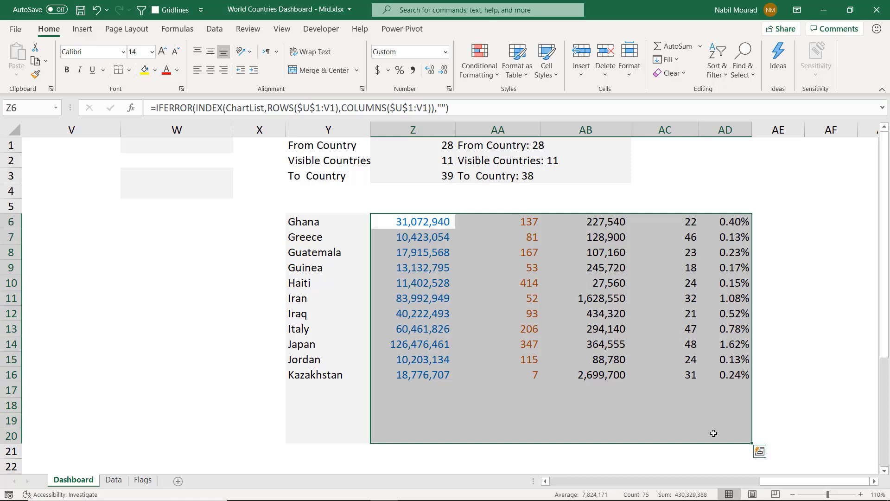
pyautogui.click(338, 226)
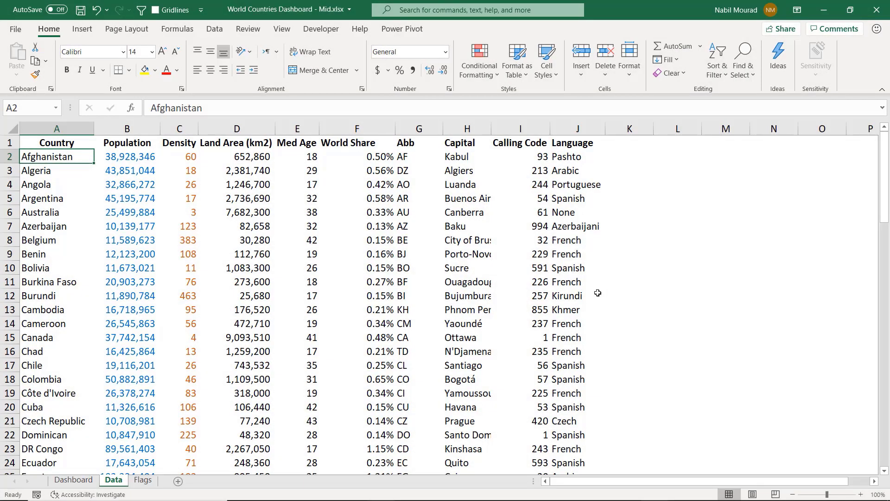
# Step: Start a new defined name CountriesX from the Data sheet, referring to an OFFSET formula with Data!$A$1 as its reference
pyautogui.click(181, 30)
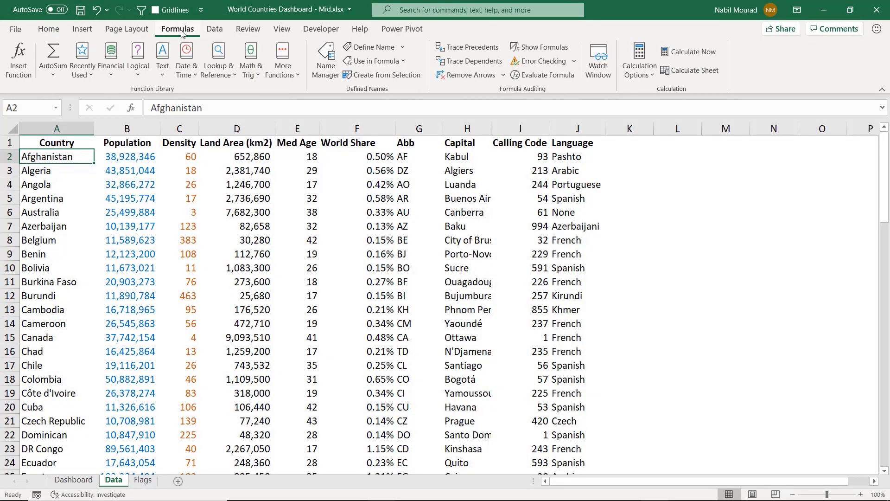
pyautogui.click(371, 47)
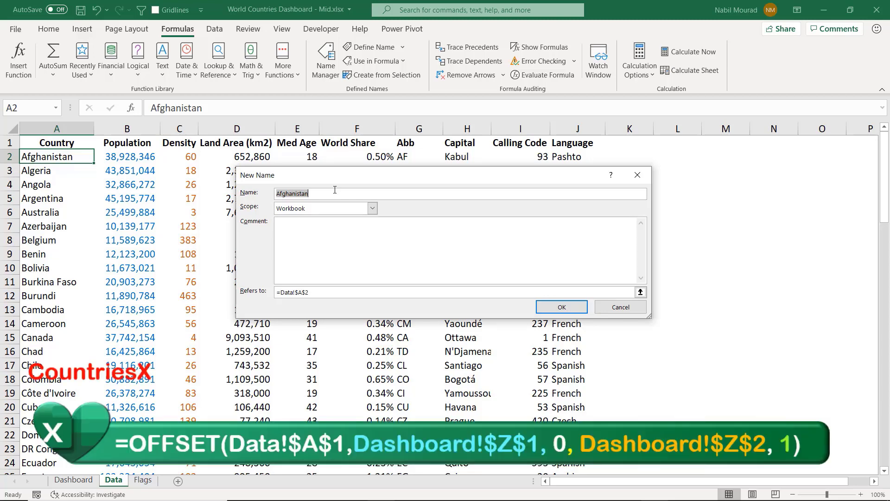
pyautogui.write('CountriesX')
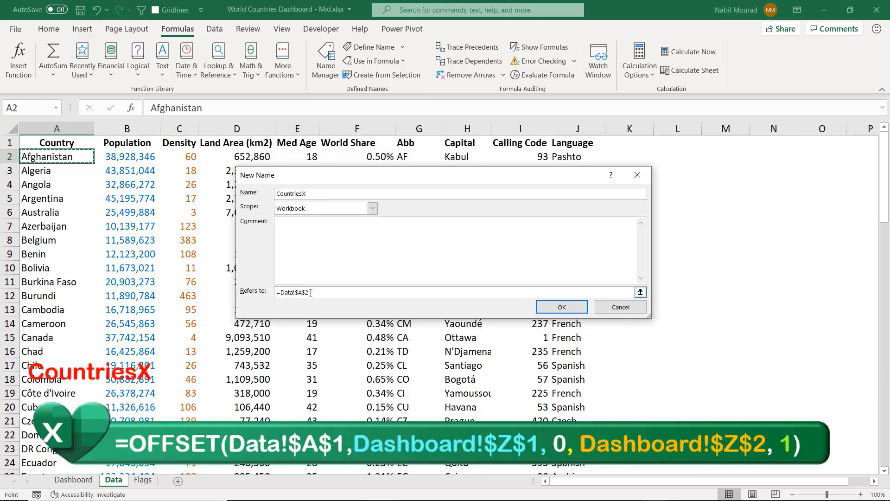
pyautogui.press('Tab')
pyautogui.press('Tab')
pyautogui.press('Tab')
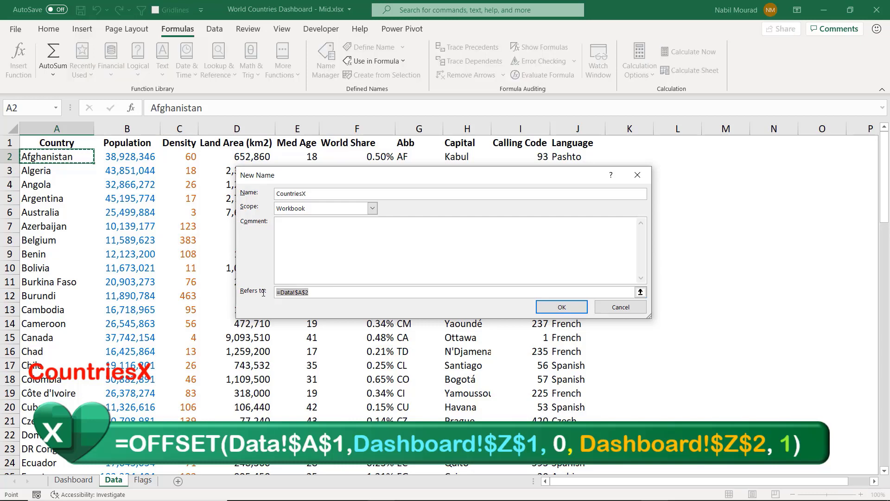
pyautogui.press('BackSpace')
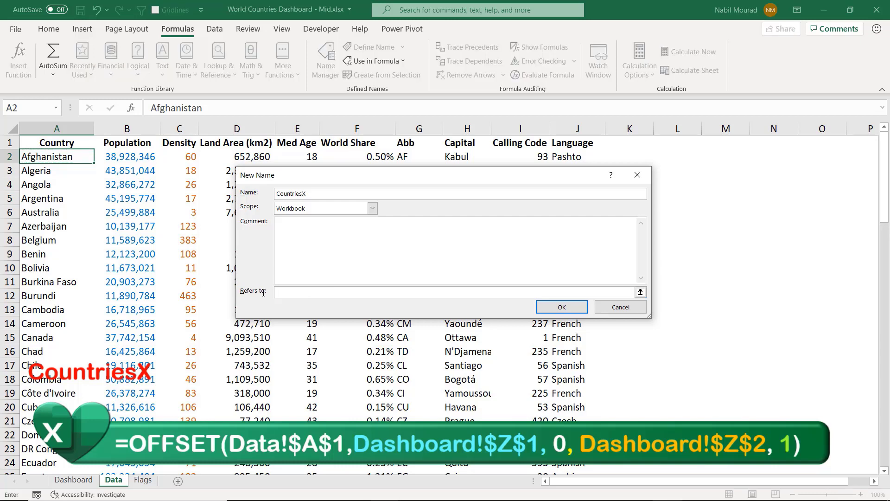
pyautogui.write('=Offset(')
pyautogui.click(64, 142)
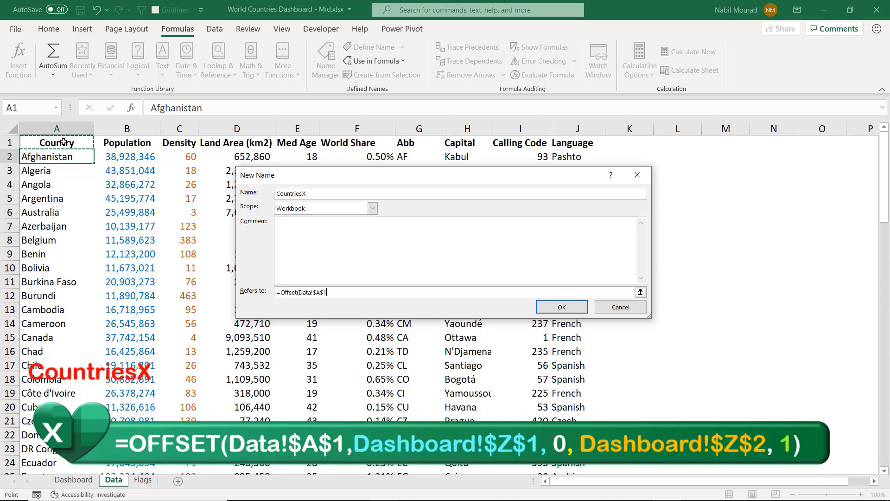
pyautogui.write(',')
# Step: Complete the CountriesX OFFSET with Dashboard!$Z$1 as rows, 0 as columns, Dashboard!$Z$2 as height and 1 as width, and save the name
pyautogui.click(74, 480)
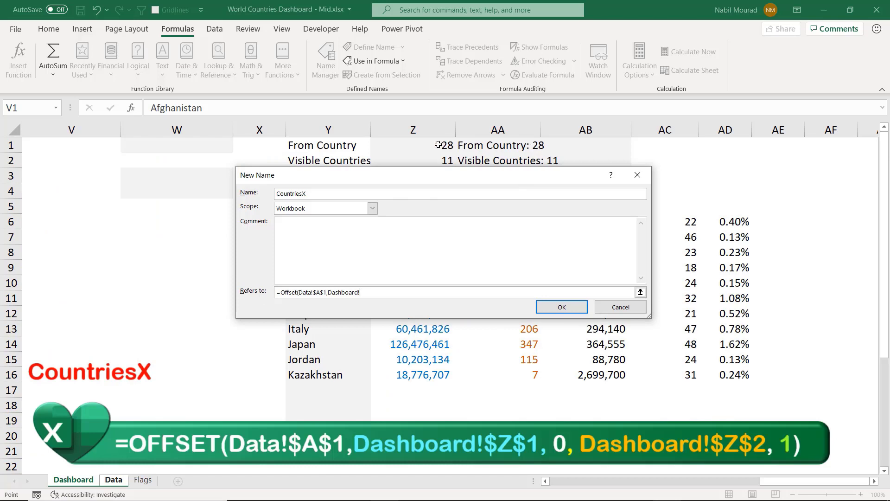
pyautogui.click(438, 145)
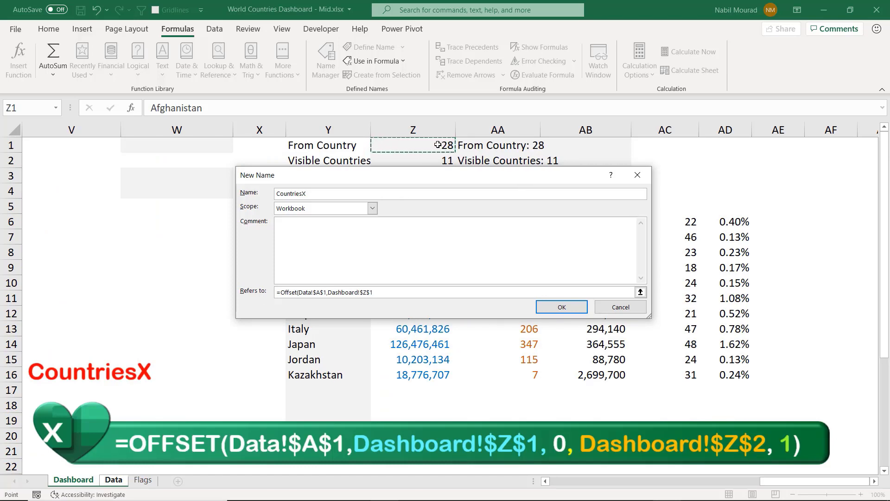
pyautogui.write(',')
pyautogui.write('0,')
pyautogui.moveTo(478, 177); pyautogui.dragTo(477, 201)
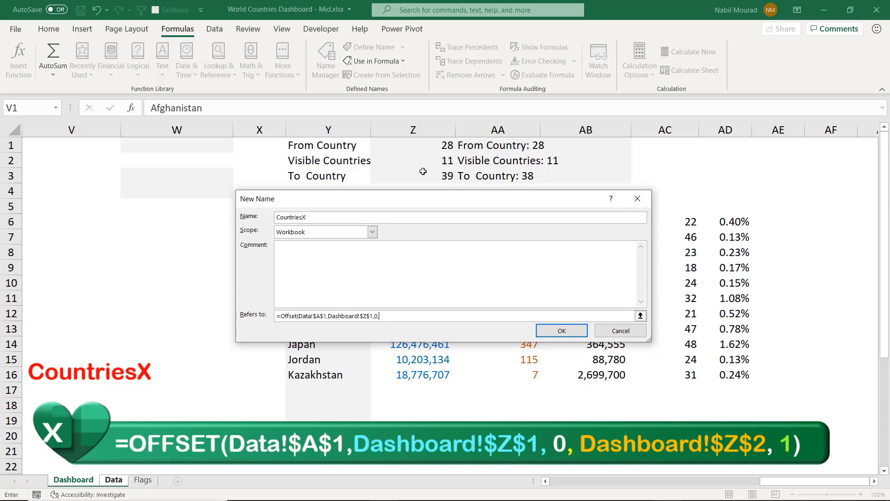
pyautogui.click(424, 154)
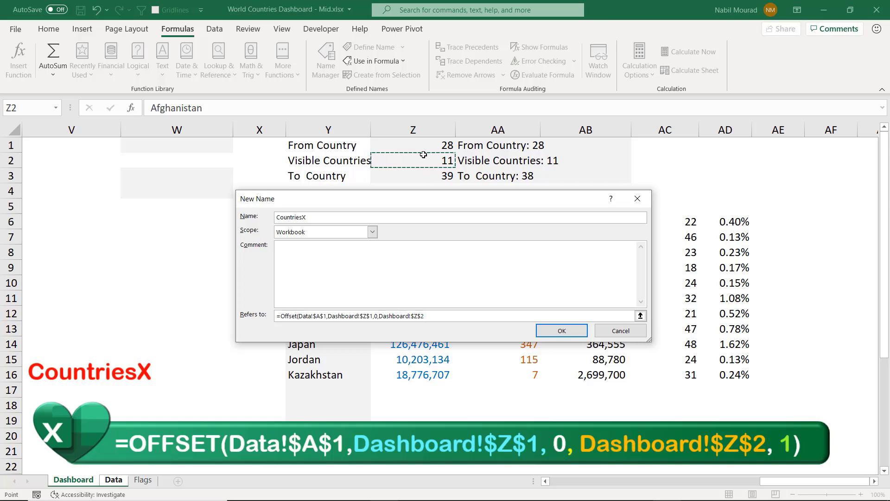
pyautogui.write(',1')
pyautogui.click(562, 331)
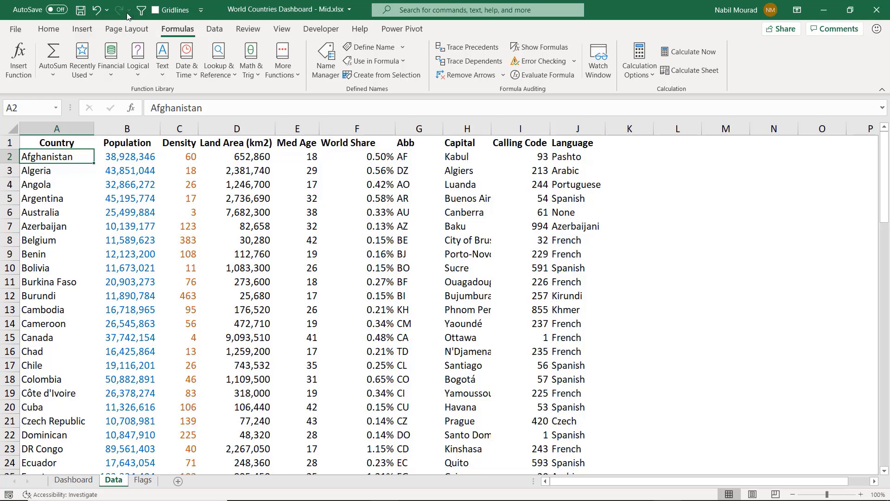
# Step: Start a new defined name PopulationY referring to an OFFSET formula with Data!$B$1 as its reference
pyautogui.click(374, 51)
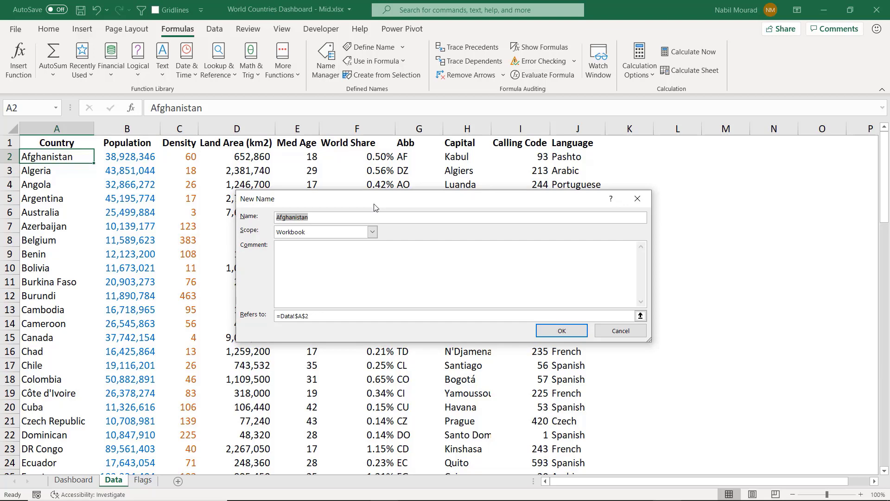
pyautogui.write('PopulationY')
pyautogui.moveTo(321, 317); pyautogui.dragTo(269, 316)
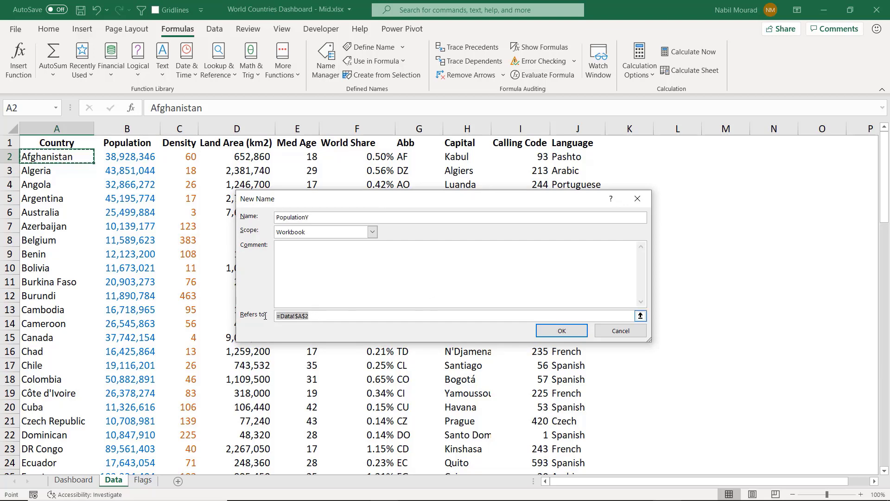
pyautogui.write('=Offse')
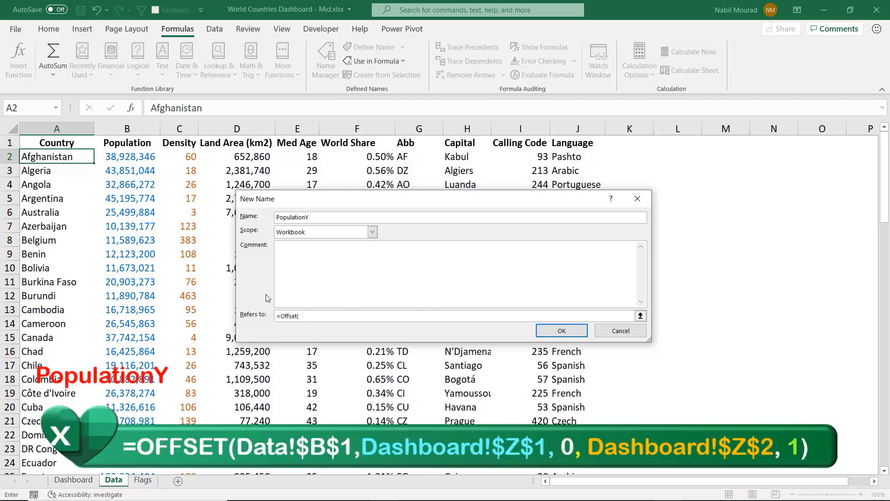
pyautogui.write('t(')
pyautogui.click(126, 142)
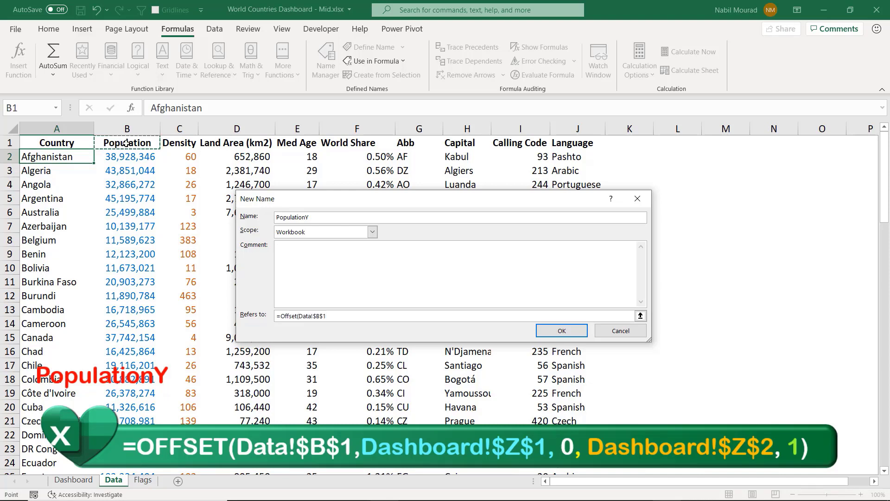
pyautogui.write(',')
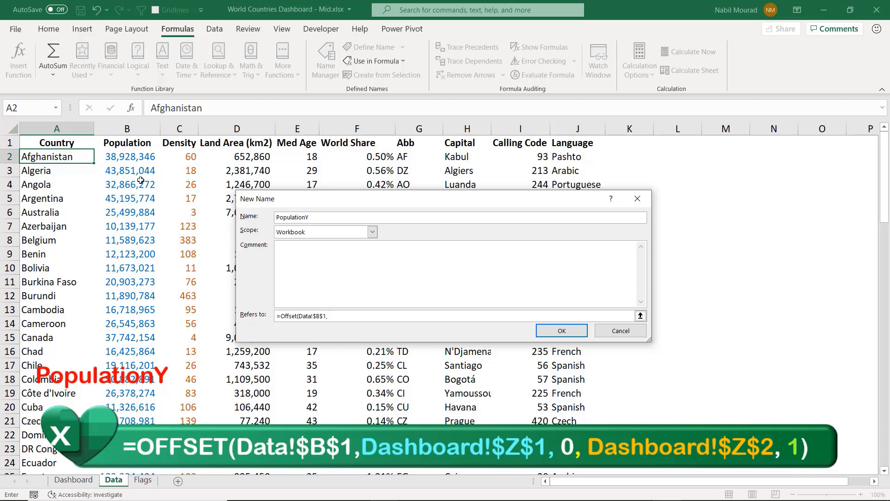
# Step: Complete the PopulationY OFFSET with Dashboard!$Z$1 as rows, 0 as columns, Dashboard!$Z$2 as height and 1 as width, and save the name
pyautogui.click(75, 480)
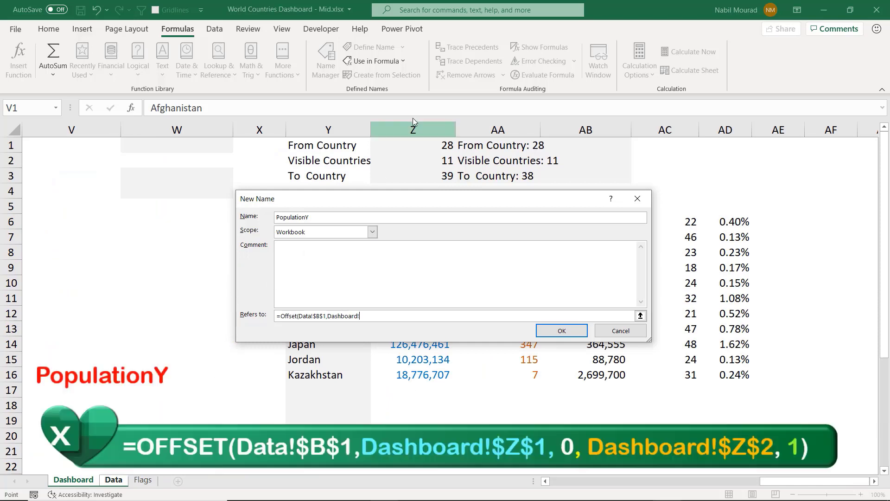
pyautogui.click(429, 141)
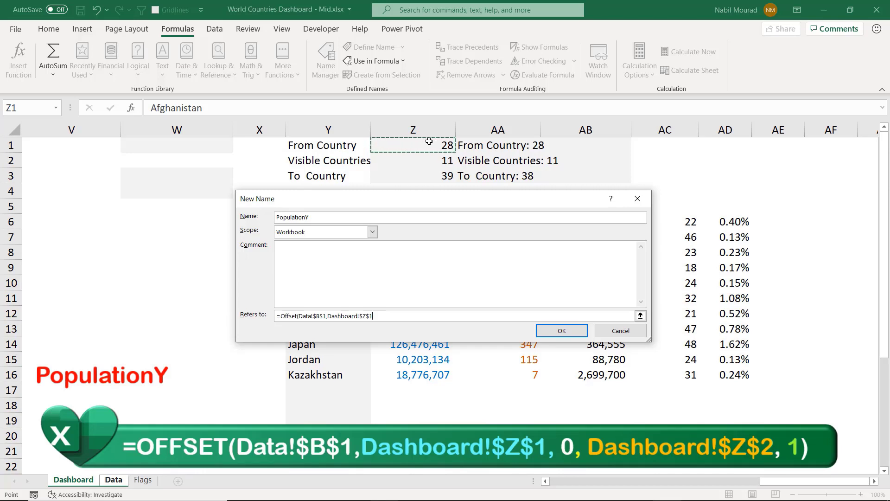
pyautogui.write(',0,')
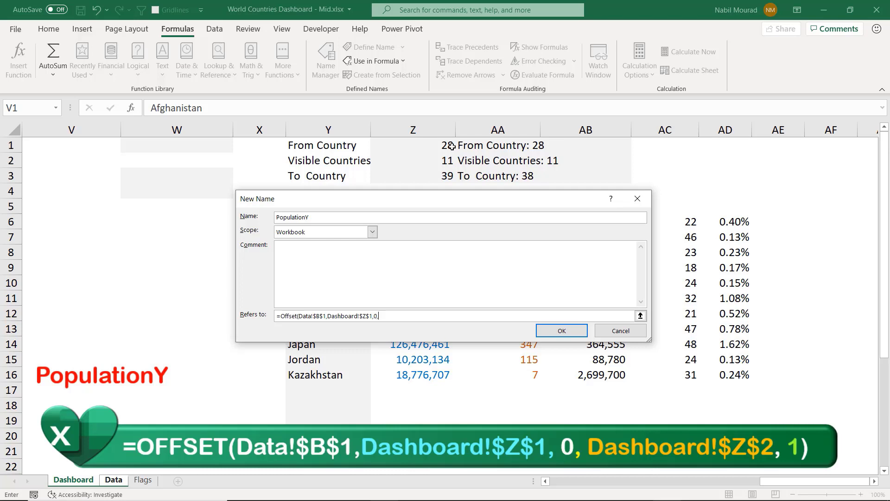
pyautogui.click(425, 160)
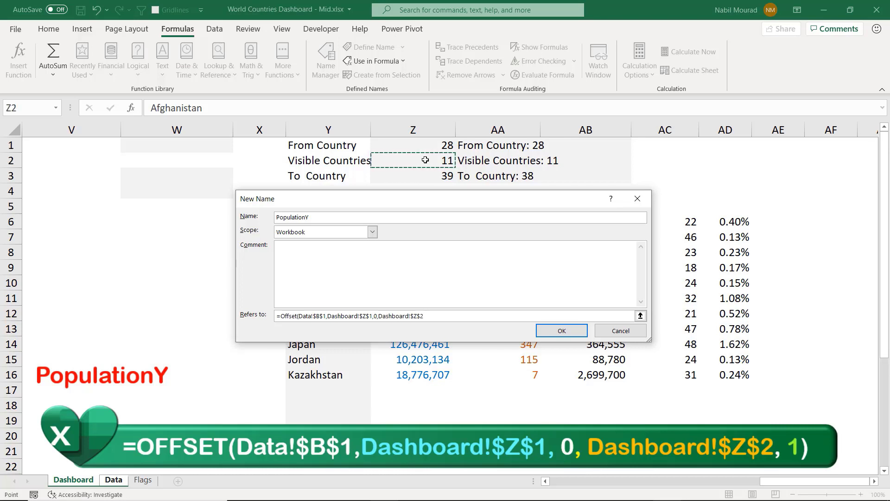
pyautogui.write(',')
pyautogui.write('1)')
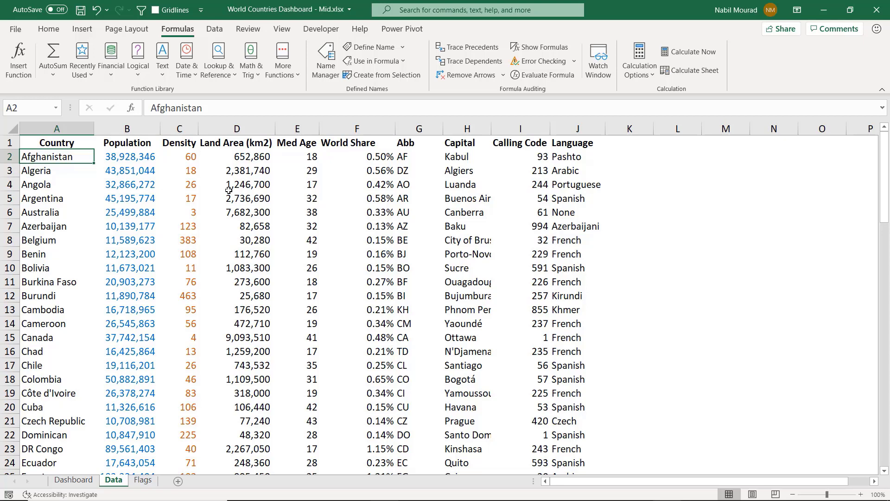
# Step: Start a new defined name DensityY referring to an OFFSET formula with Data!$C$1 as its reference
pyautogui.hotkey('ctrl', 'alt', 'F3')
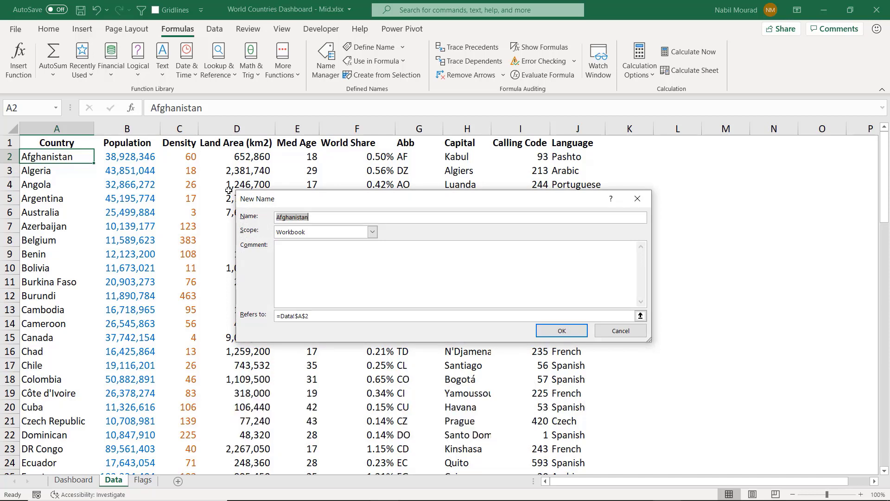
pyautogui.write('DensityY')
pyautogui.moveTo(318, 311); pyautogui.dragTo(270, 310)
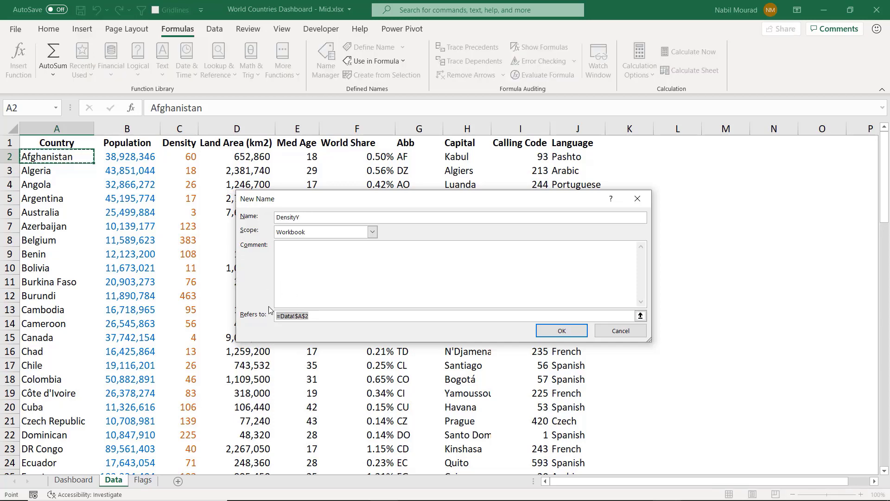
pyautogui.write('=')
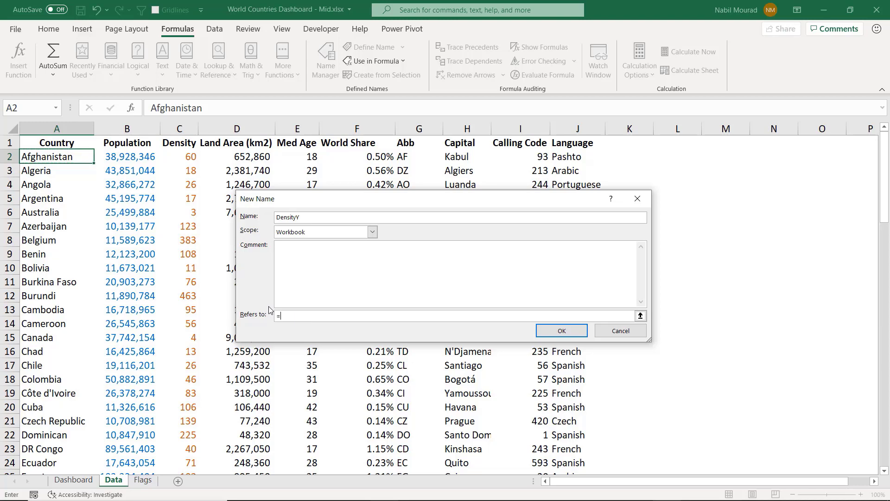
pyautogui.write('Offset')
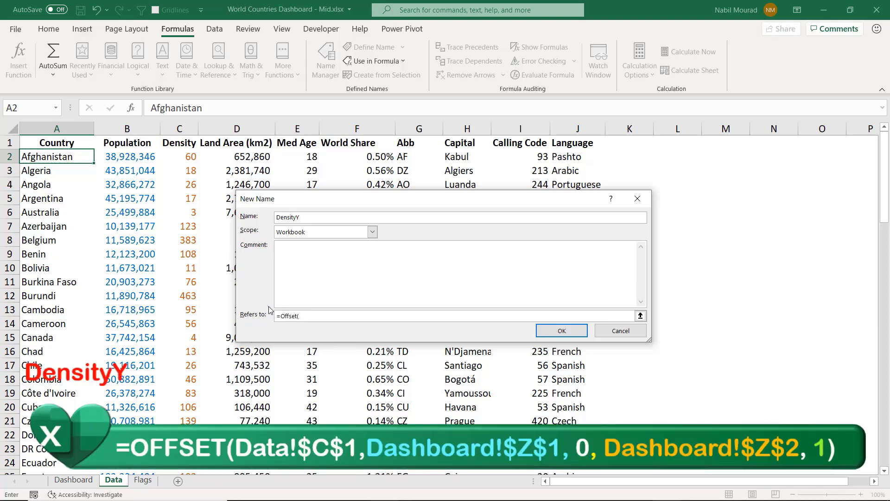
pyautogui.write('(')
pyautogui.click(182, 142)
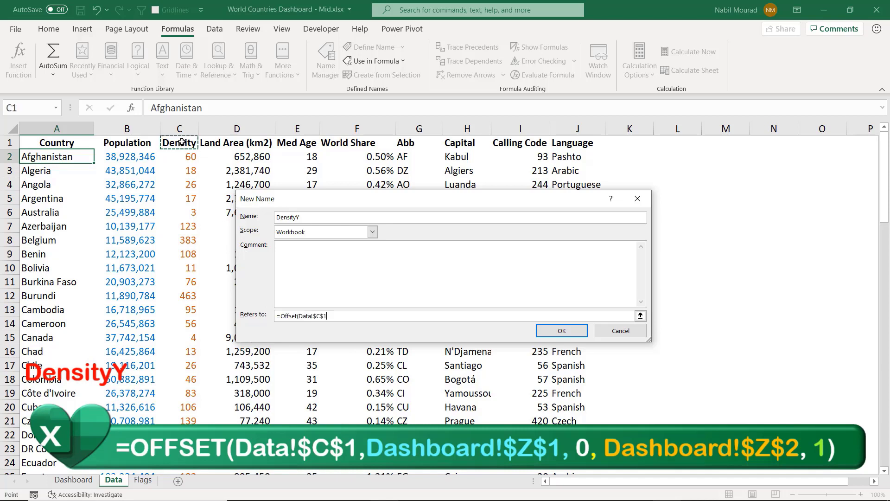
# Step: Complete the DensityY OFFSET with Dashboard!$Z$1 as rows, 0 as columns, Dashboard!$Z$2 as height and 1 as width, and save the name
pyautogui.write(',')
pyautogui.click(75, 480)
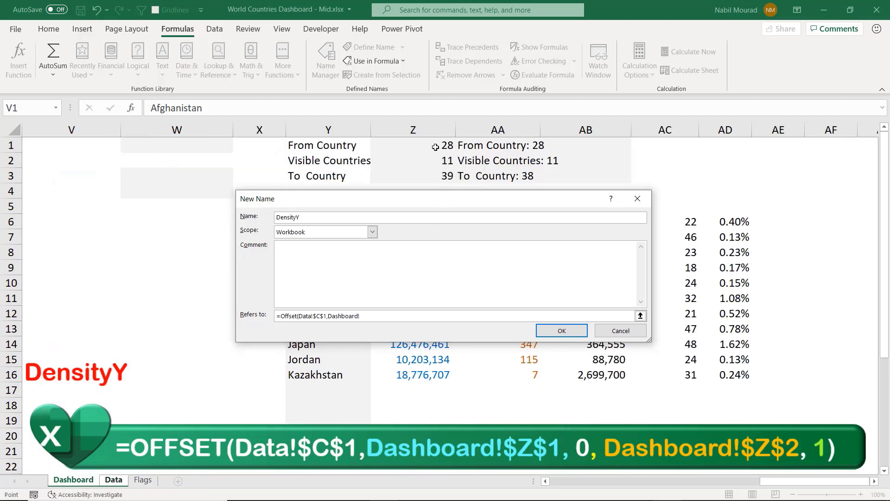
pyautogui.click(436, 146)
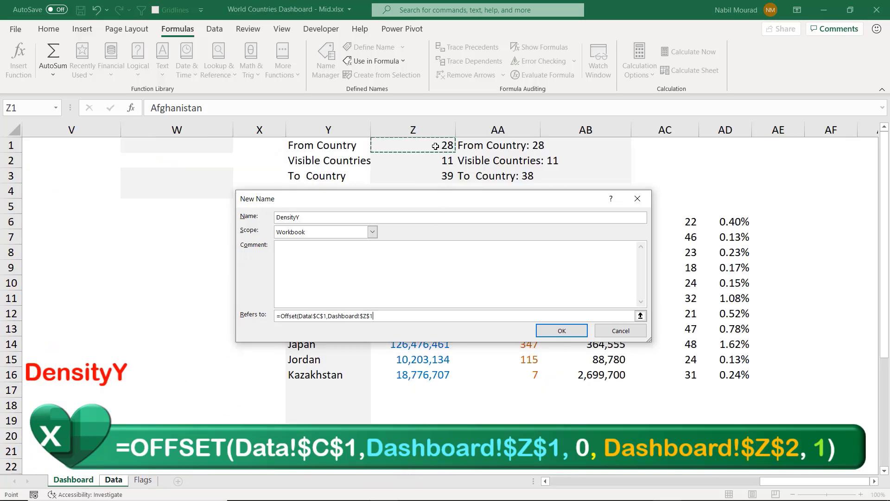
pyautogui.write(',0,')
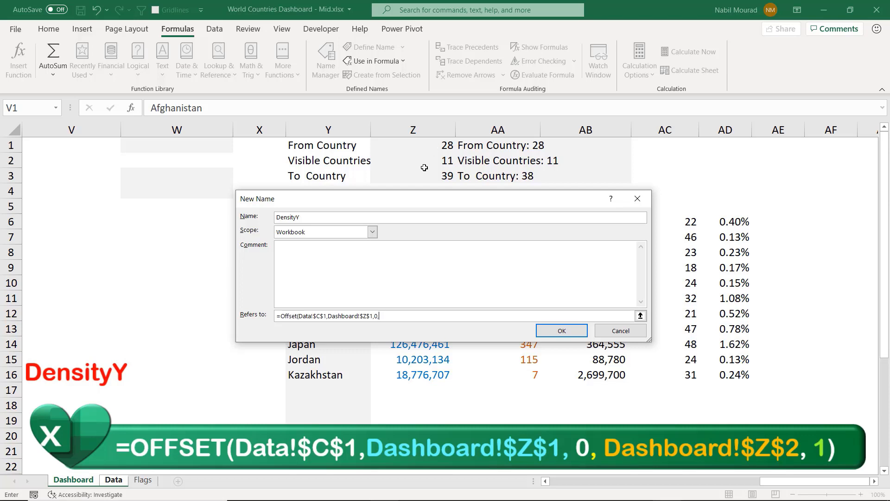
pyautogui.click(435, 161)
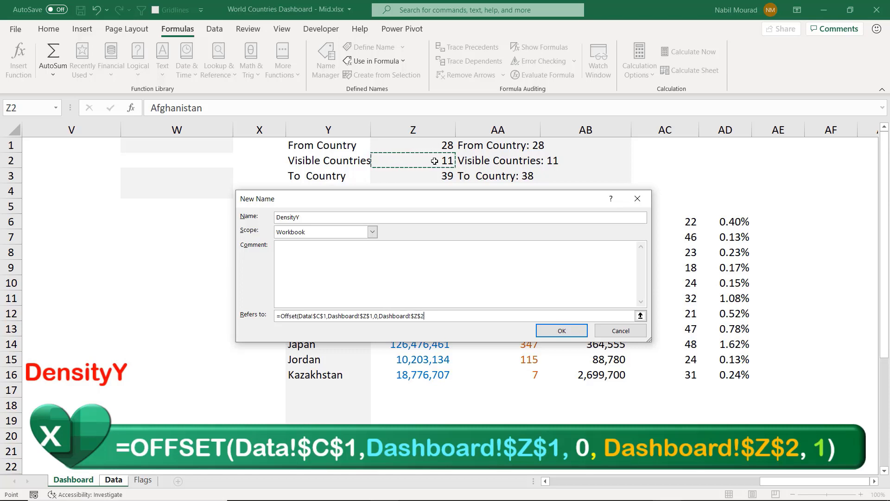
pyautogui.write(',1')
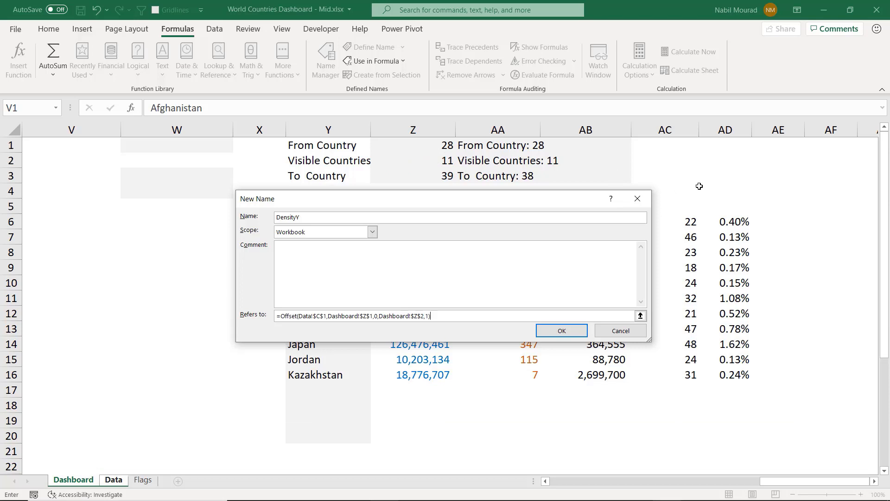
pyautogui.click(578, 334)
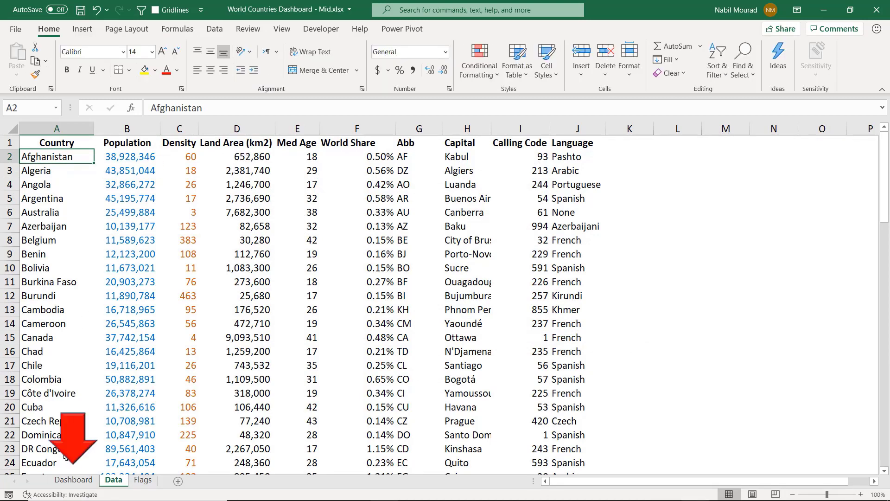
# Step: Open the data source settings of the combo chart on the Dashboard sheet
pyautogui.click(74, 480)
pyautogui.moveTo(680, 483); pyautogui.dragTo(580, 485)
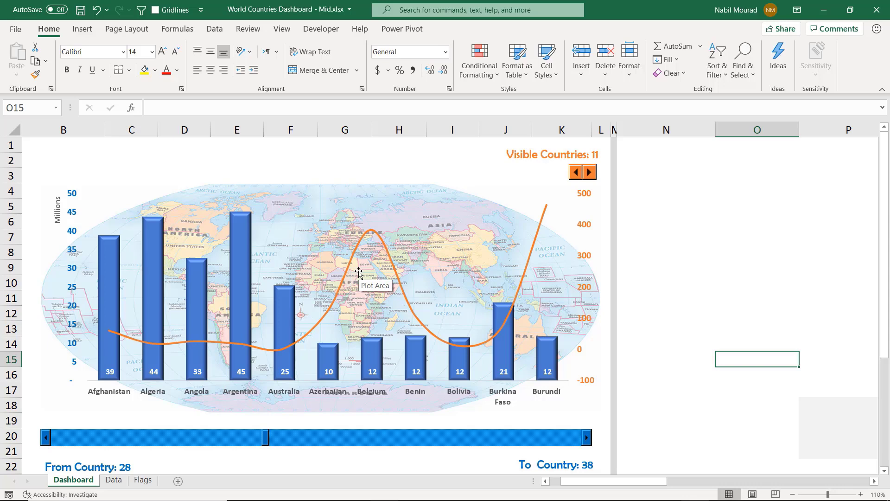
pyautogui.click(603, 210)
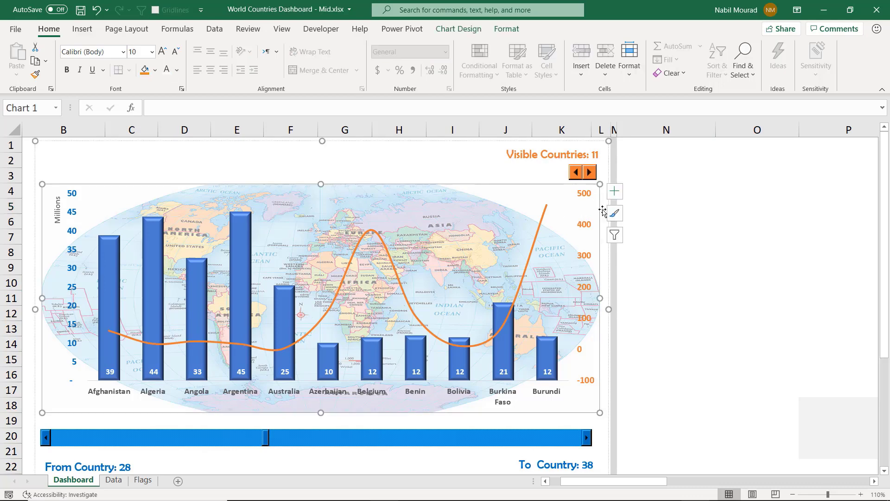
pyautogui.click(456, 30)
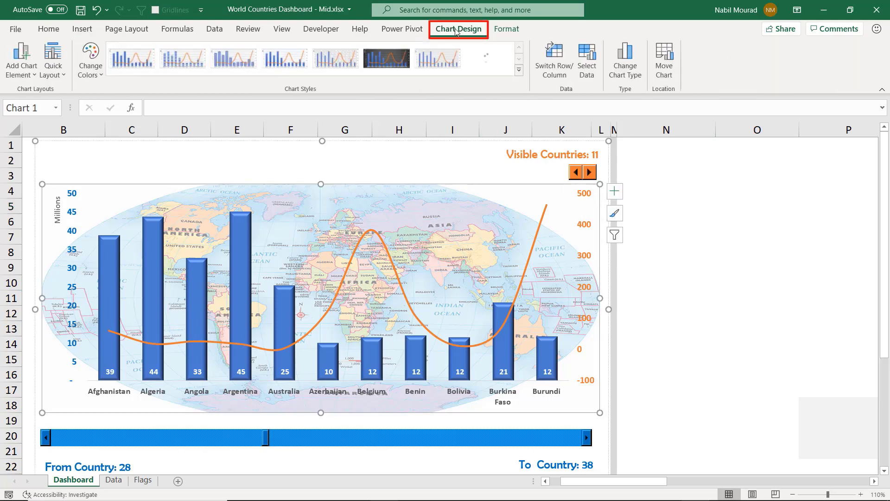
pyautogui.click(592, 60)
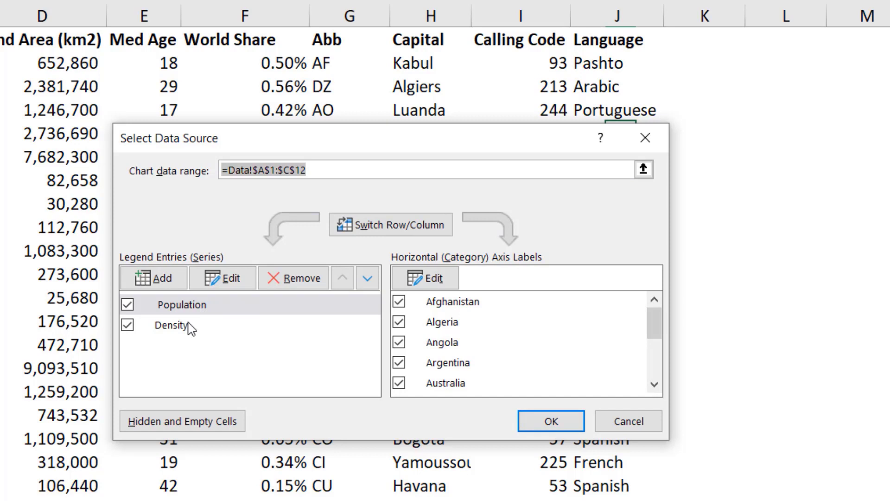
# Step: Set the Population series values to =Data!PopulationY, keeping the sheet prefix and inserting the defined name in place of the fixed range
pyautogui.click(210, 312)
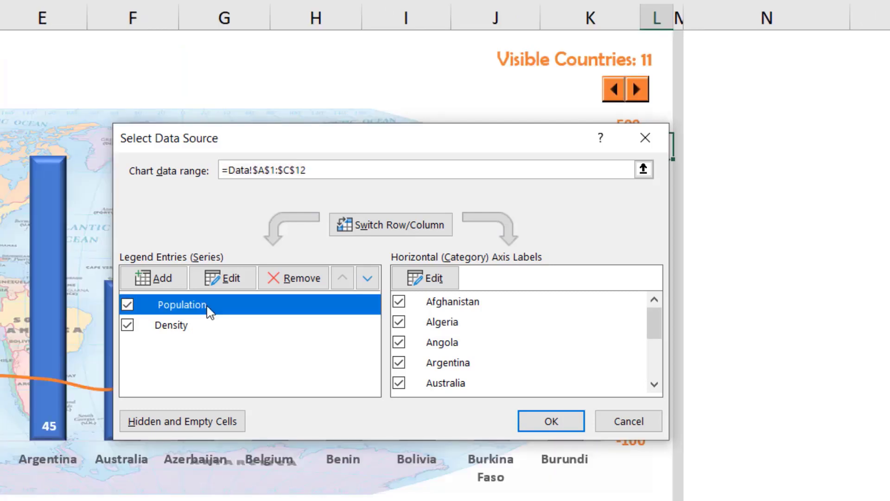
pyautogui.click(229, 280)
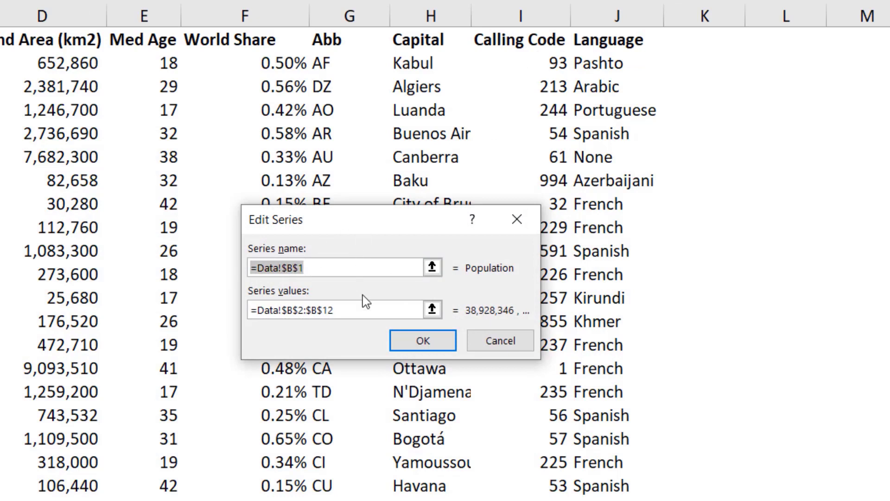
pyautogui.moveTo(344, 310); pyautogui.dragTo(288, 315)
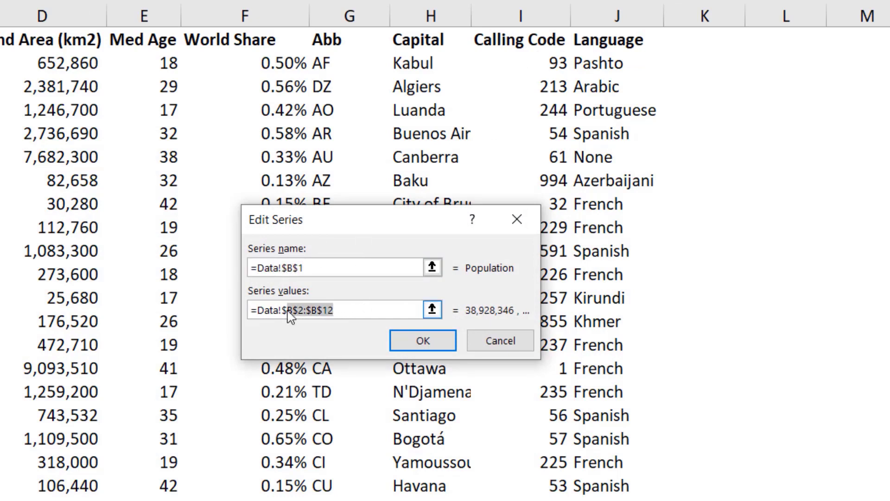
pyautogui.click(288, 316)
pyautogui.moveTo(339, 310); pyautogui.dragTo(282, 310)
pyautogui.press('Delete')
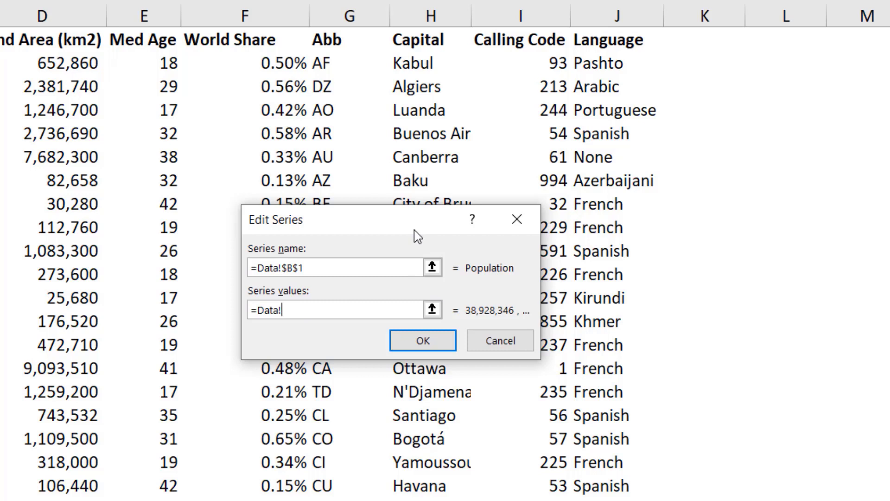
pyautogui.press('F3')
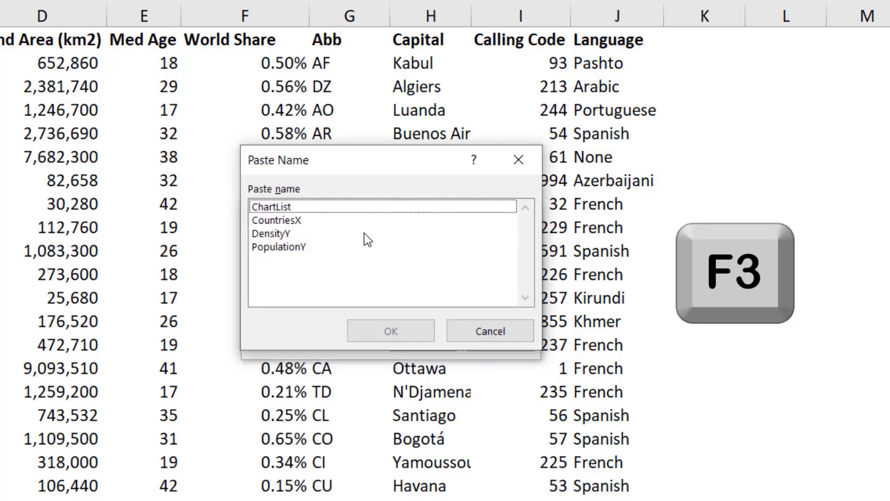
pyautogui.click(293, 246)
pyautogui.click(393, 331)
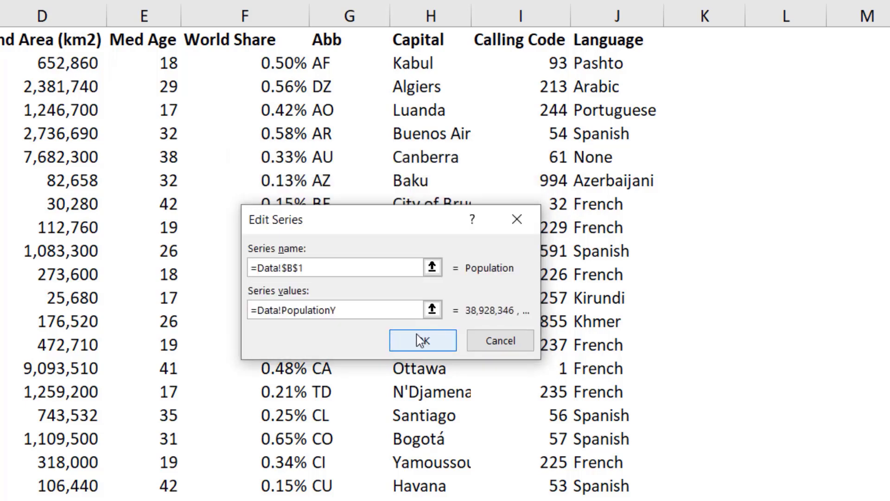
pyautogui.click(433, 344)
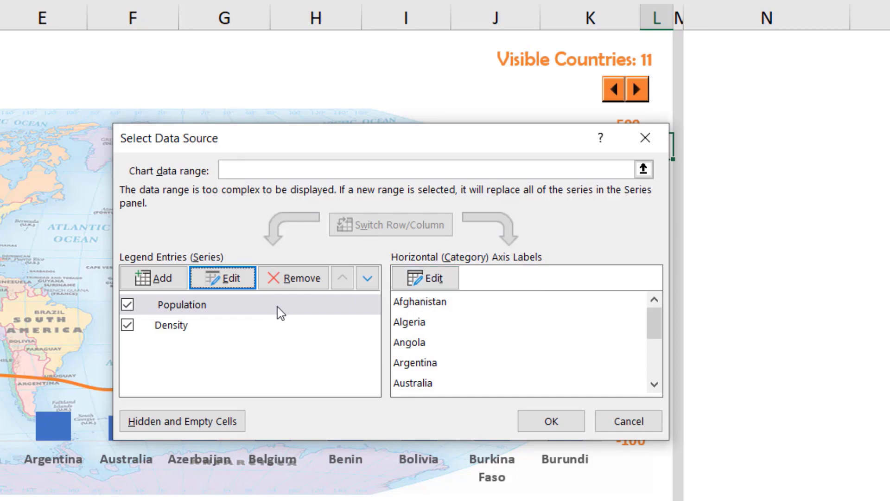
# Step: Replace the fixed cell range of the Population series' horizontal axis labels with the defined name CountriesX, keeping the Data! prefix
pyautogui.click(221, 310)
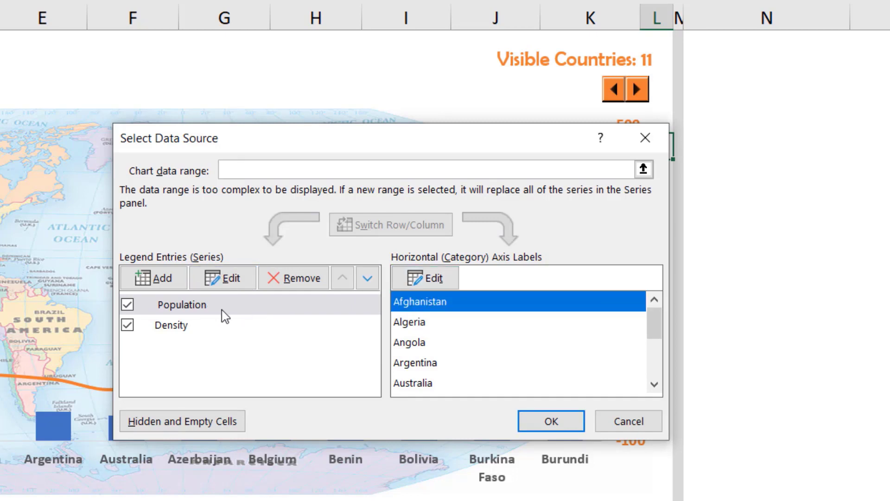
pyautogui.click(428, 281)
pyautogui.click(350, 291)
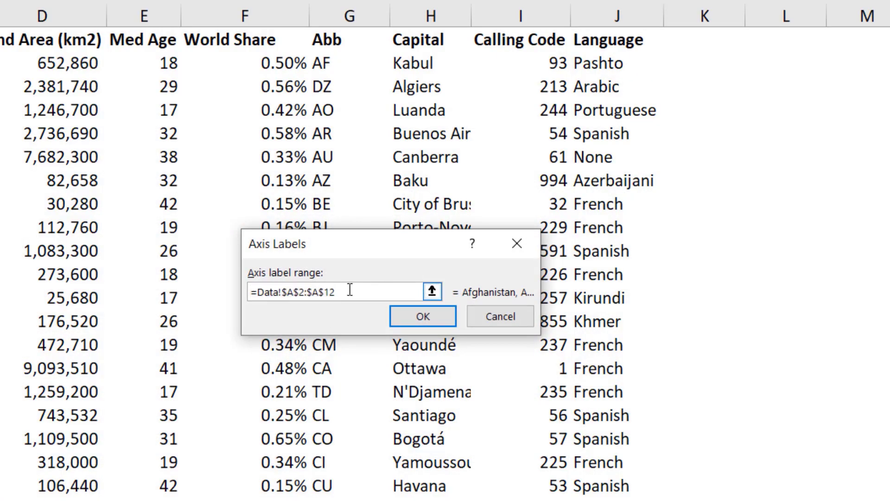
pyautogui.moveTo(350, 290); pyautogui.dragTo(282, 291)
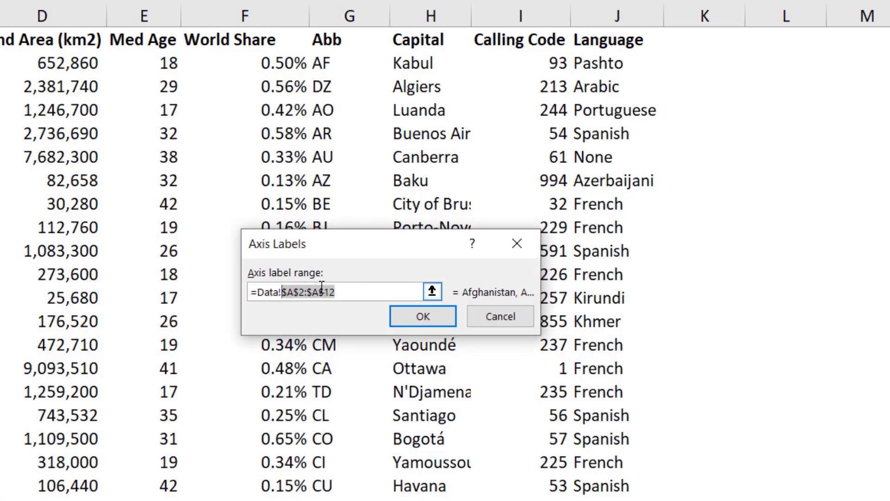
pyautogui.press('Delete')
pyautogui.press('F3')
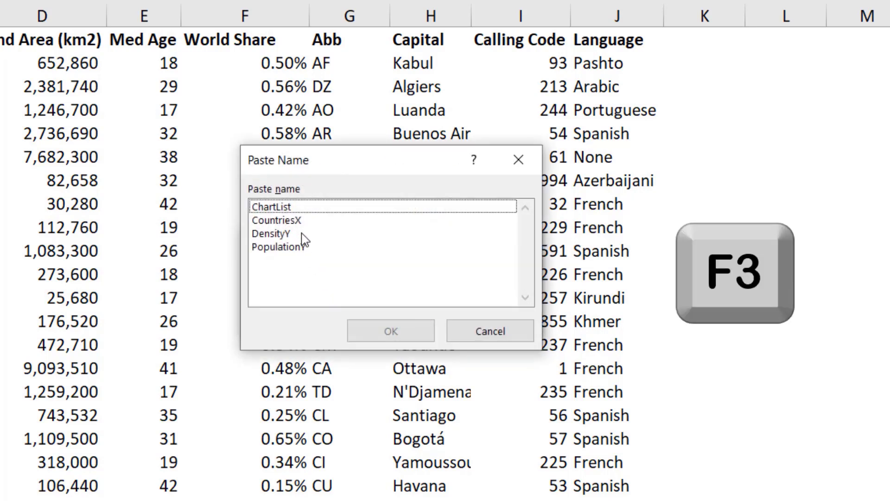
pyautogui.click(293, 220)
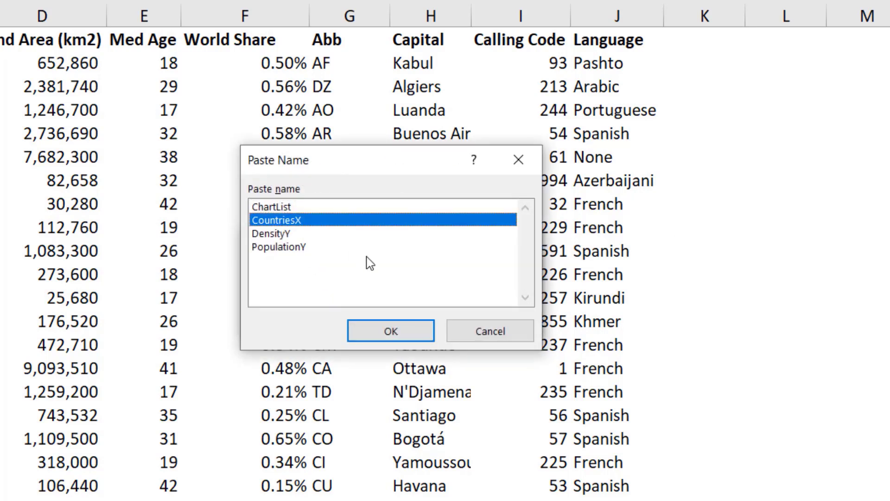
pyautogui.click(379, 330)
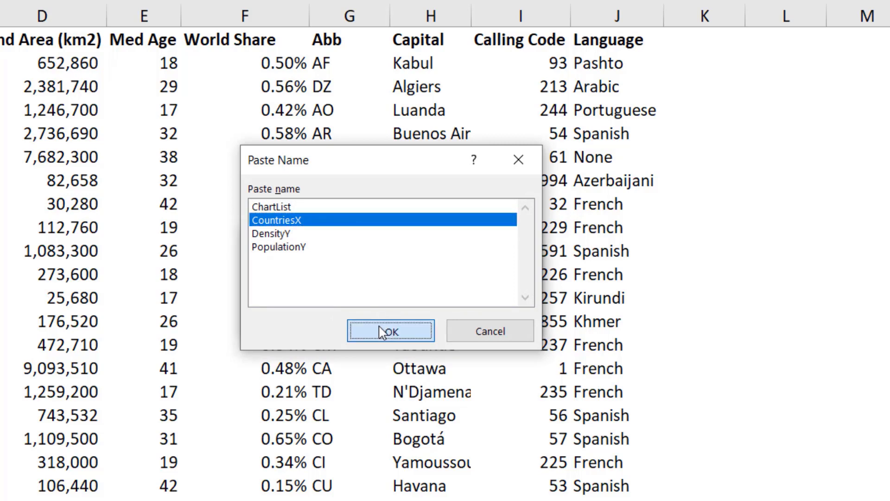
pyautogui.click(409, 320)
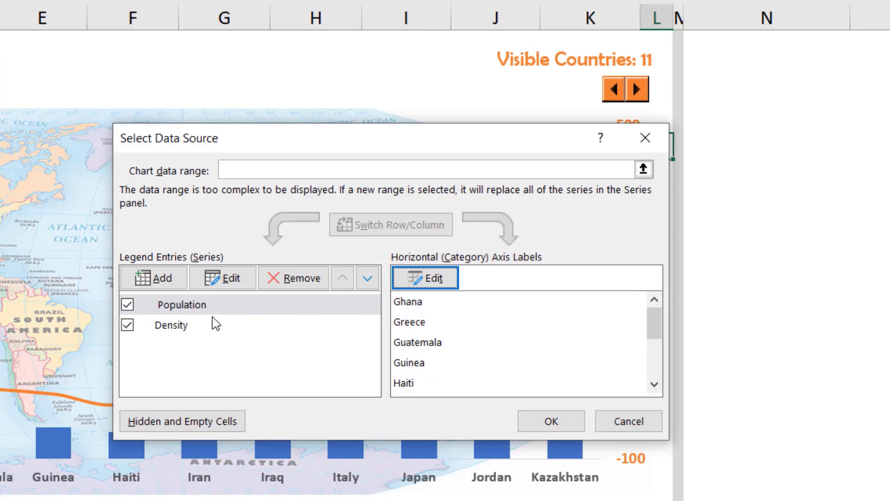
# Step: Set the Density series values to =Data!DensityY, keeping the sheet prefix and inserting the defined name in place of the fixed range
pyautogui.click(189, 329)
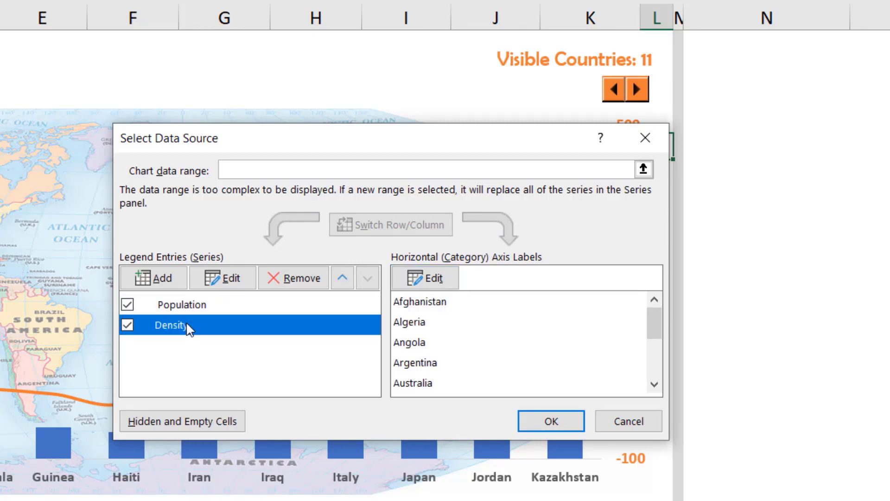
pyautogui.click(225, 273)
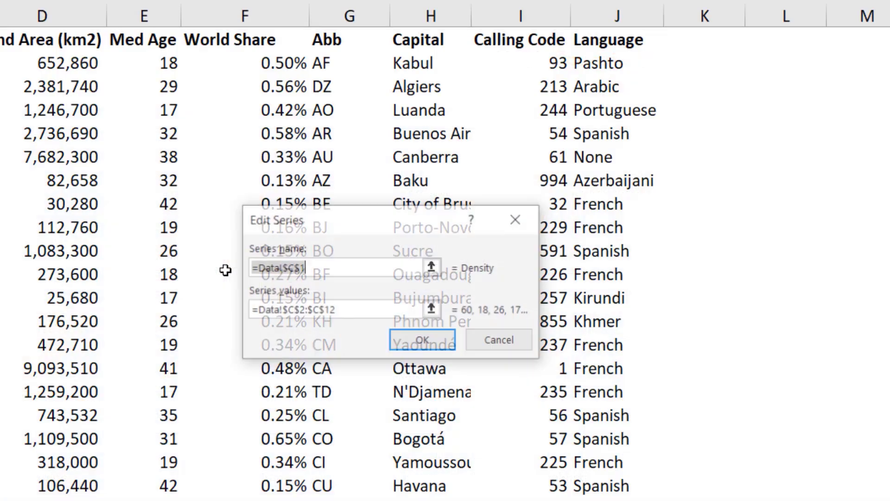
pyautogui.click(350, 309)
pyautogui.moveTo(350, 310); pyautogui.dragTo(282, 311)
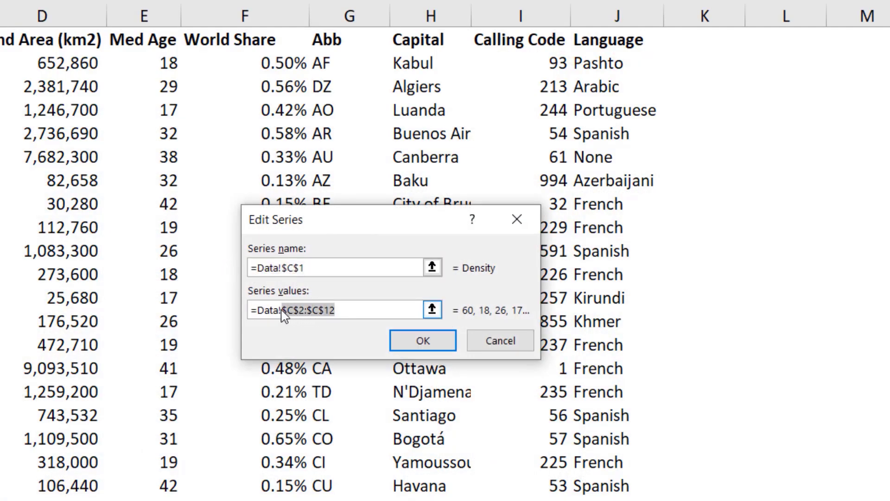
pyautogui.press('BackSpace')
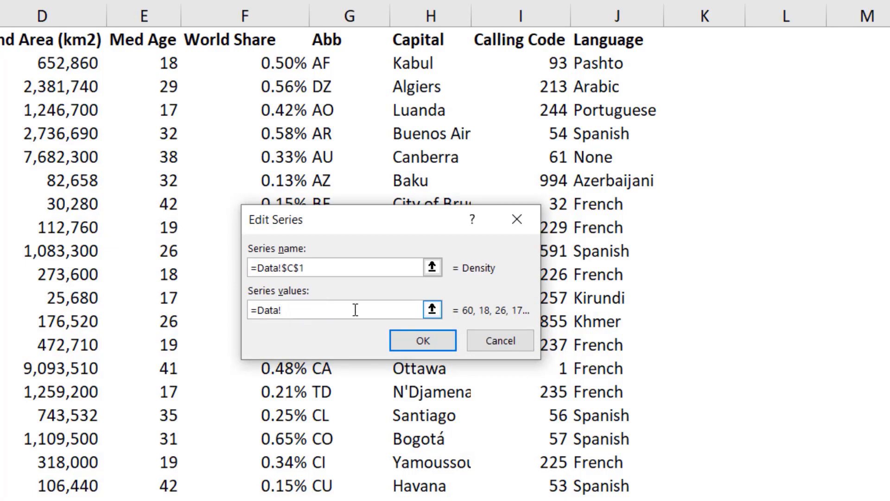
pyautogui.press('F3')
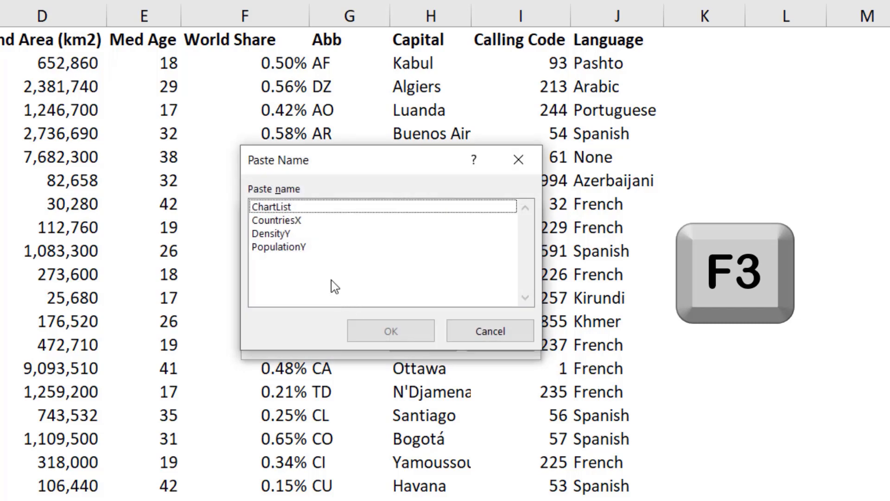
pyautogui.click(280, 235)
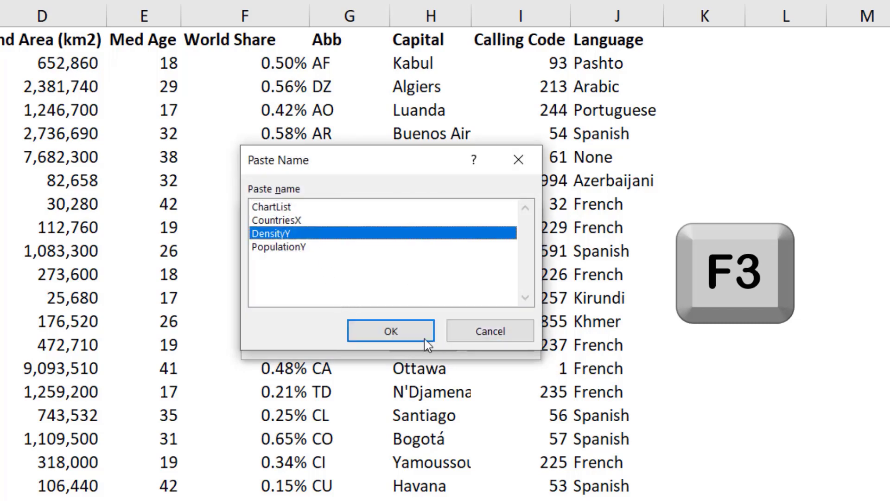
pyautogui.click(408, 338)
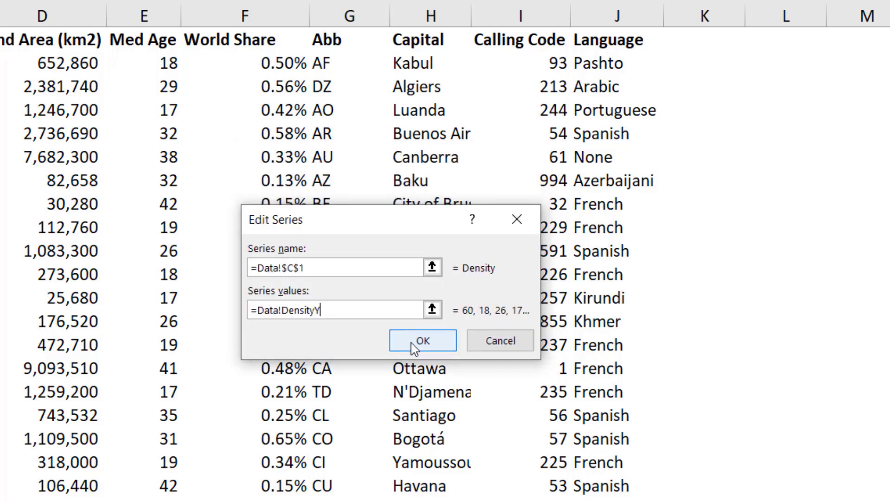
pyautogui.click(413, 343)
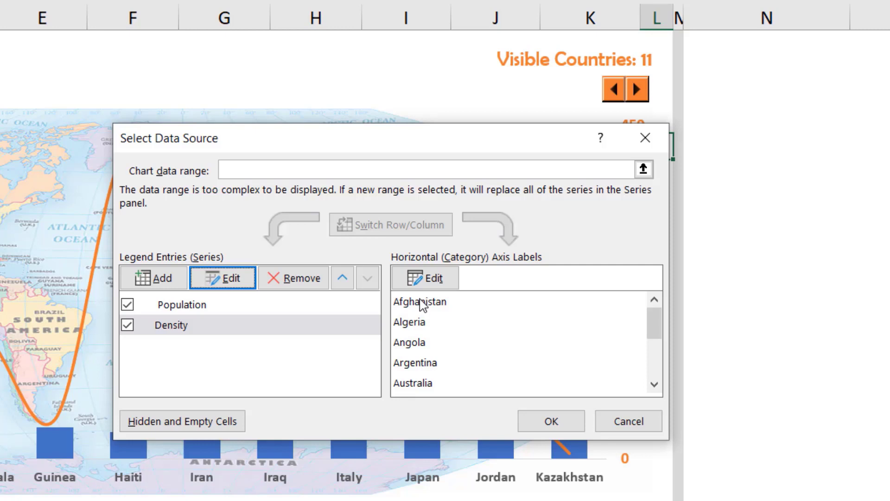
# Step: Replace the fixed cell range of the Density series' axis labels with the defined name CountriesX after the Data! prefix
pyautogui.click(429, 302)
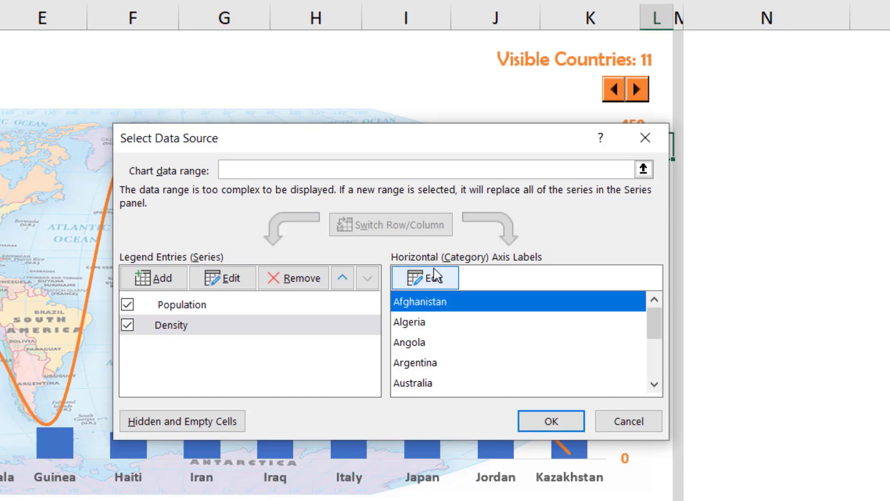
pyautogui.click(435, 280)
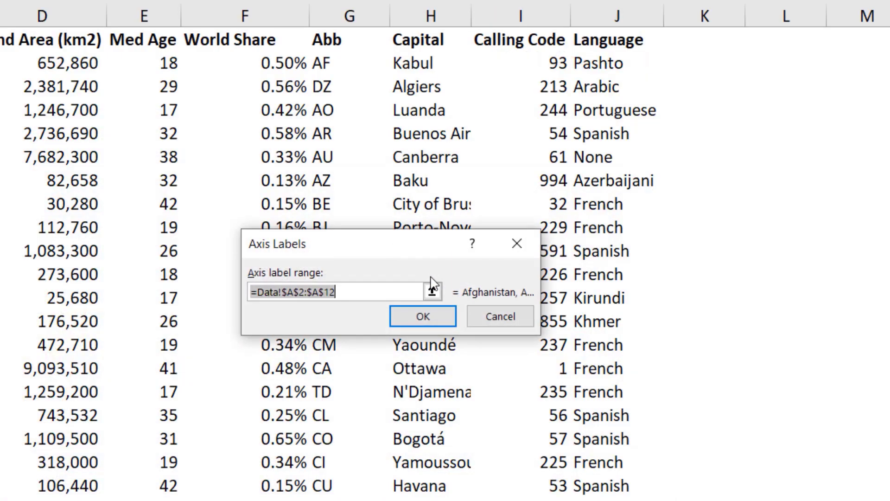
pyautogui.moveTo(343, 296); pyautogui.dragTo(283, 292)
pyautogui.press('F3')
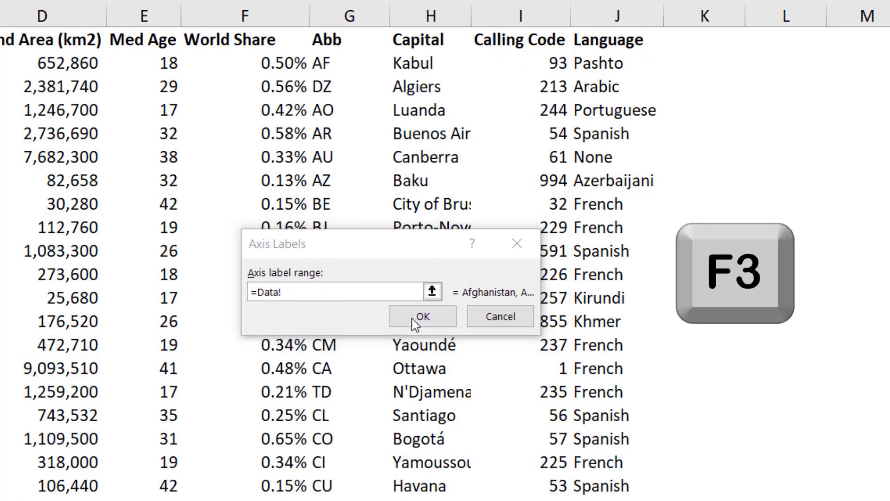
pyautogui.click(273, 221)
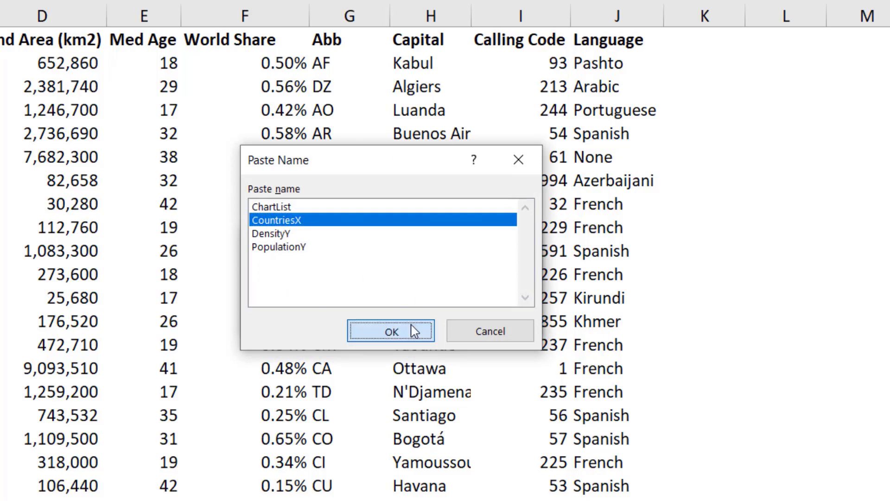
# Step: Use the defined name CountriesX as the chart's horizontal axis labels and accept the data source changes
pyautogui.click(416, 329)
pyautogui.click(427, 319)
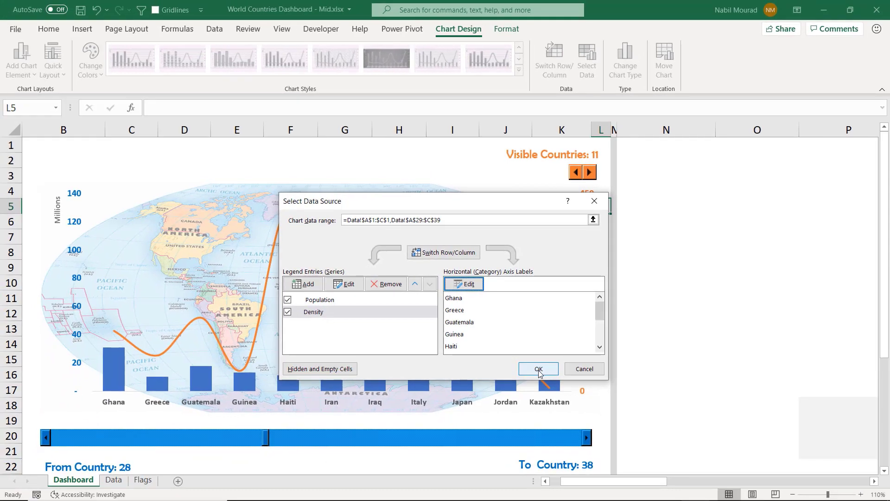
pyautogui.click(539, 370)
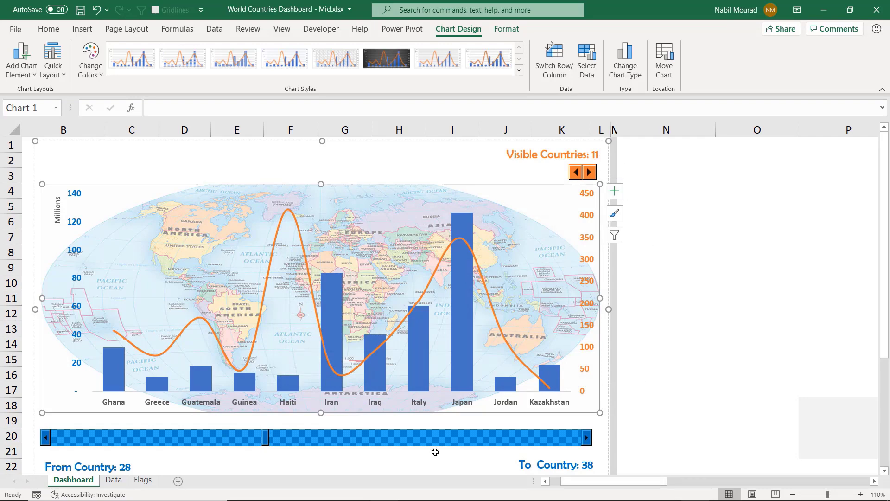
pyautogui.click(414, 466)
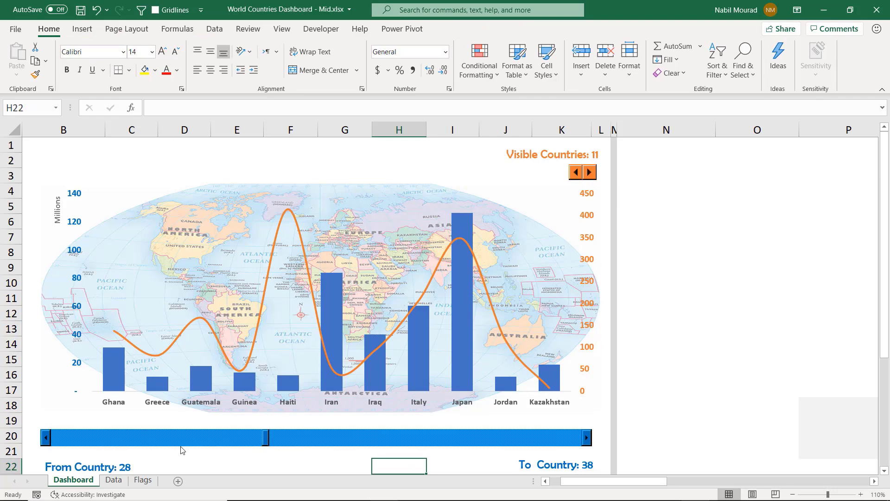
# Step: Test the chart's scroll bar by shifting the starting country back to 24 and forward again to 27
pyautogui.click(46, 437)
pyautogui.click(45, 437)
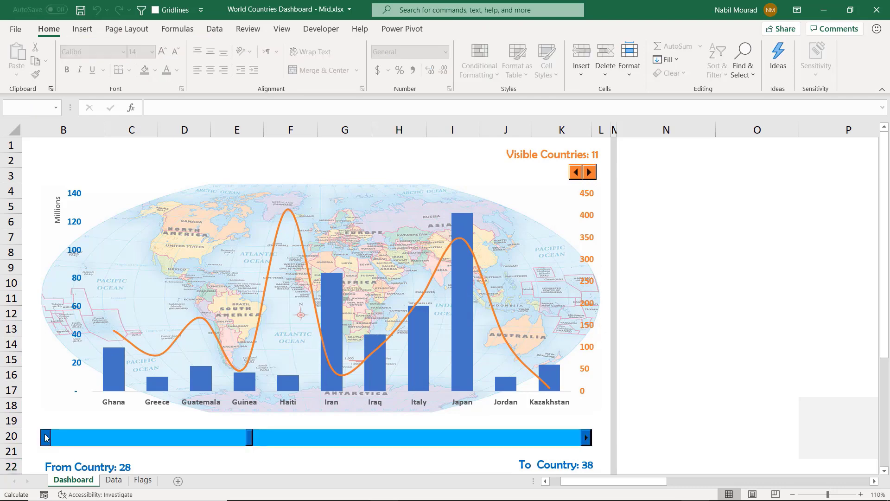
pyautogui.click(45, 437)
pyautogui.click(45, 437)
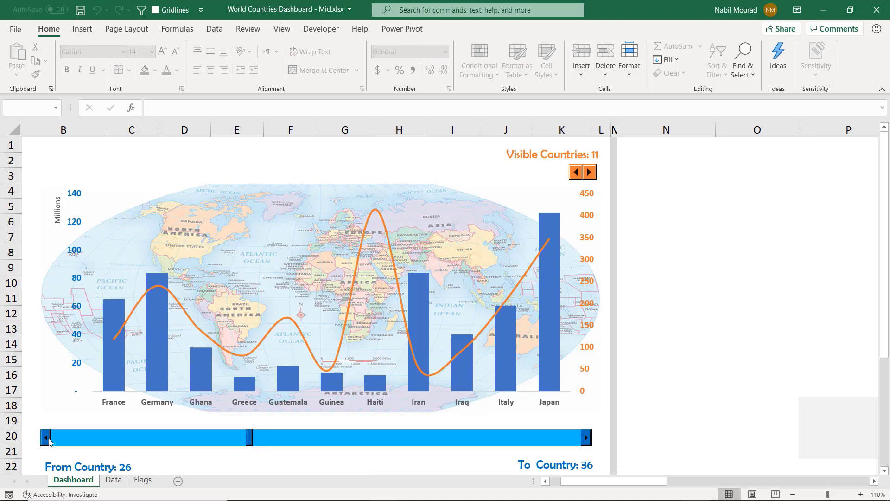
pyautogui.click(48, 438)
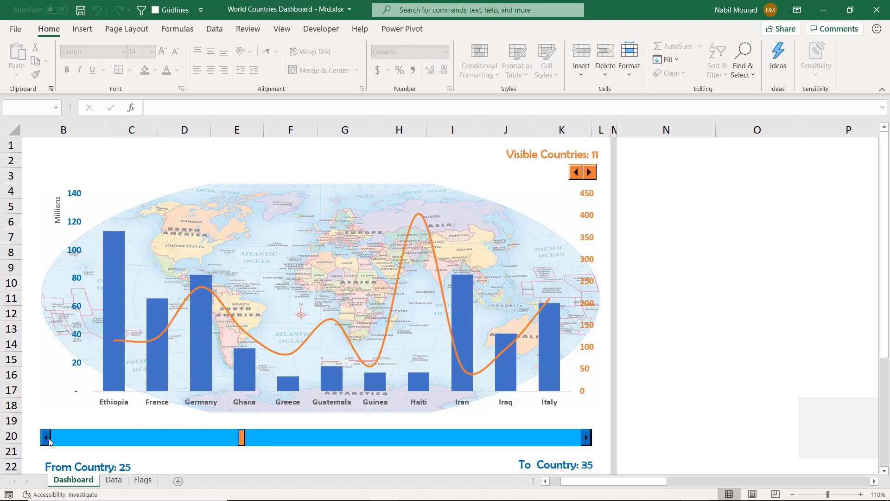
pyautogui.click(48, 438)
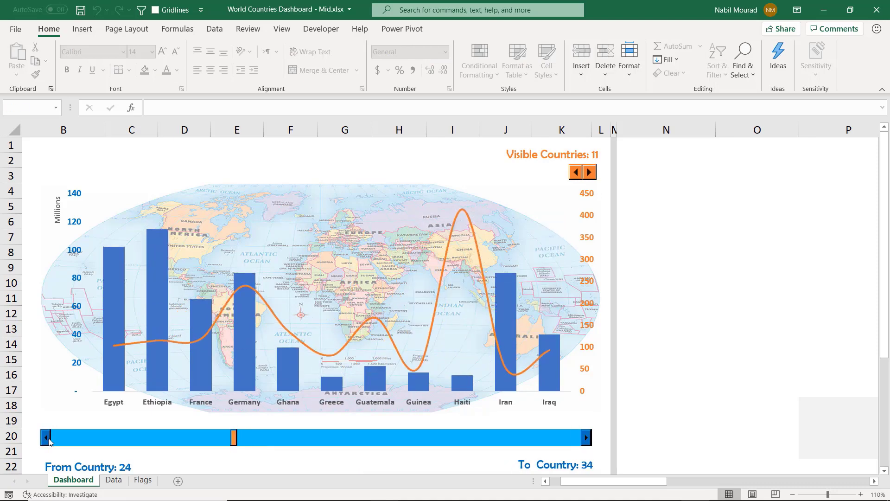
pyautogui.click(49, 439)
pyautogui.click(588, 443)
pyautogui.click(587, 438)
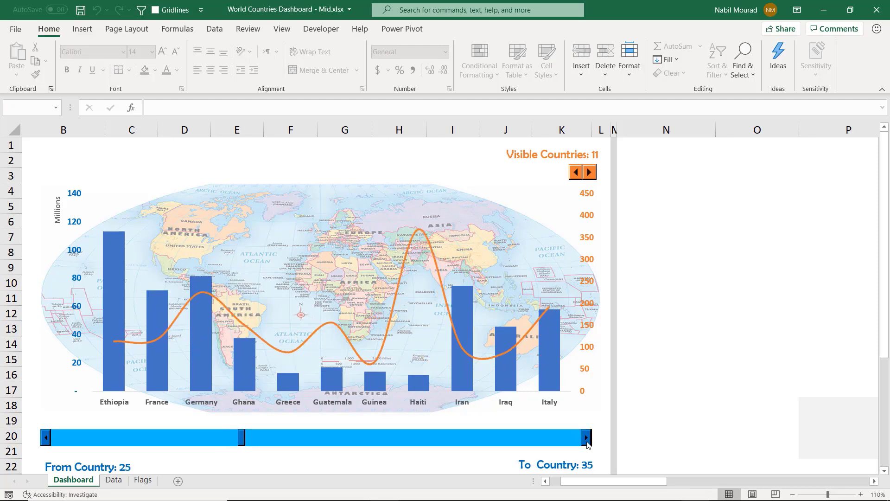
pyautogui.click(587, 438)
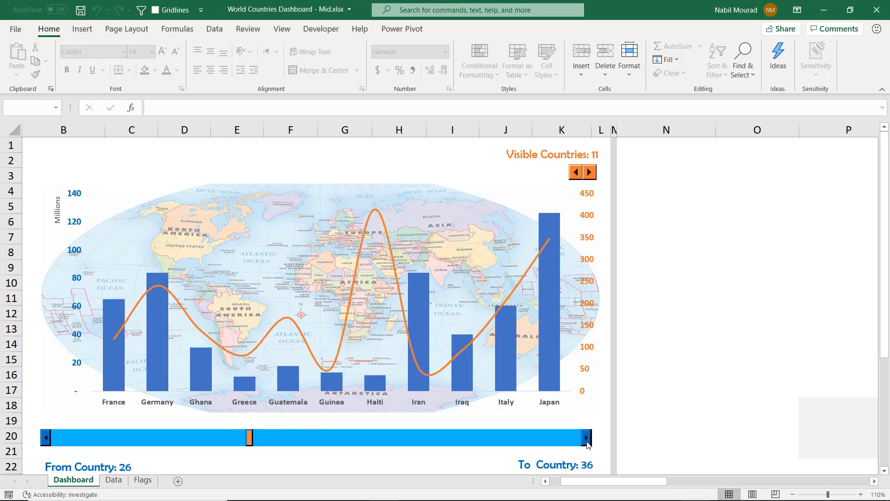
pyautogui.click(587, 440)
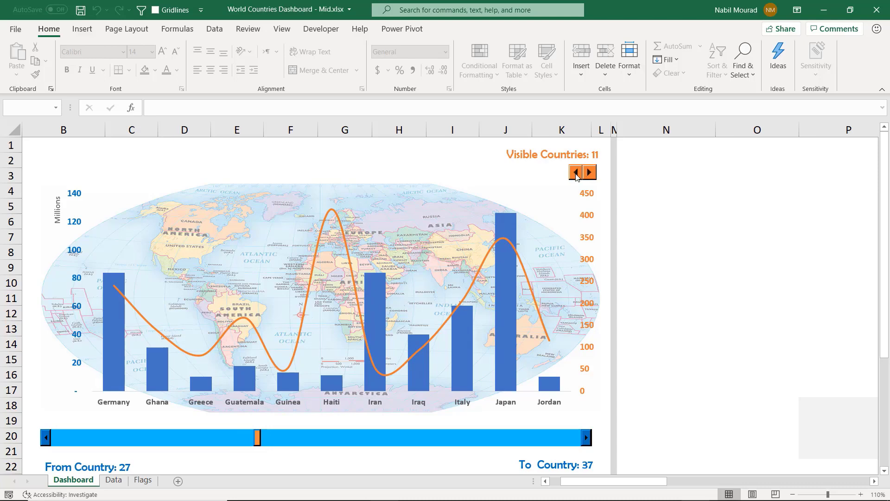
# Step: Test the spin button by reducing the visible countries to 9 and raising them to 12
pyautogui.click(576, 173)
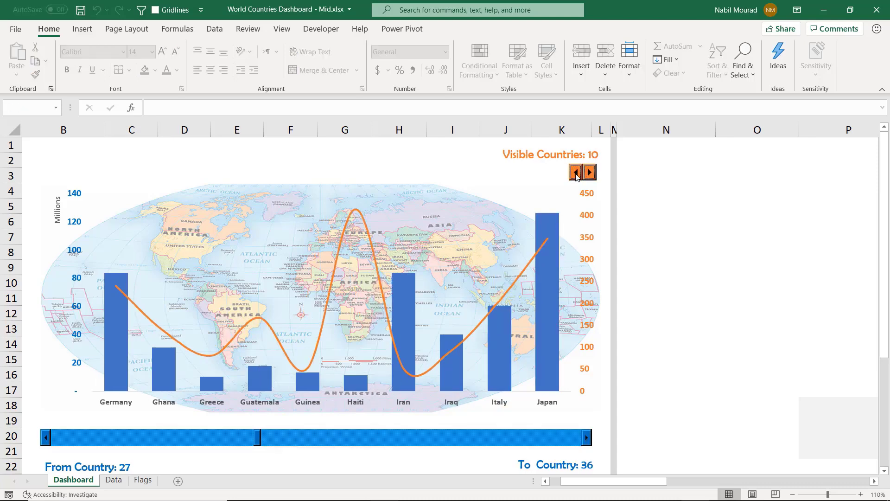
pyautogui.click(576, 173)
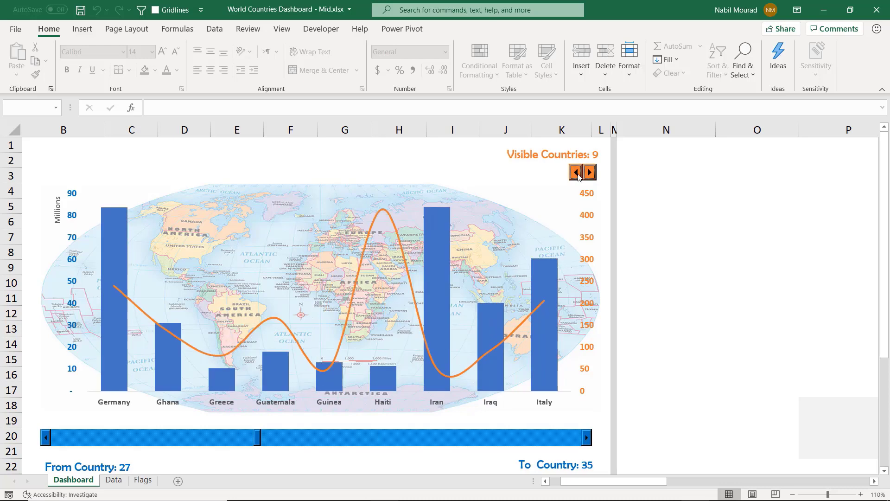
pyautogui.click(589, 174)
pyautogui.click(590, 174)
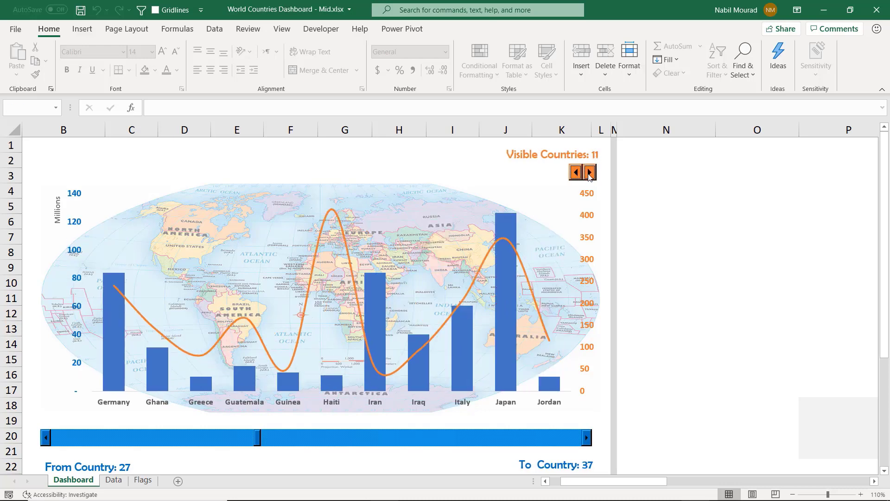
pyautogui.click(589, 173)
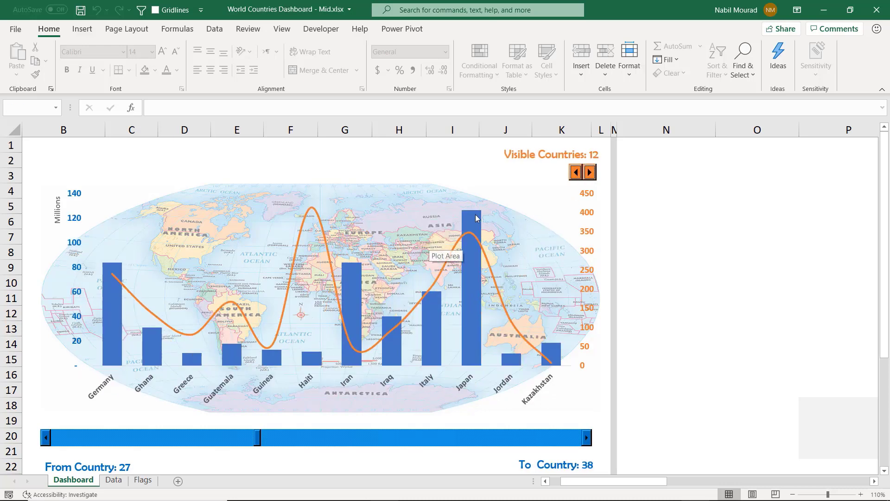
pyautogui.moveTo(477, 218)
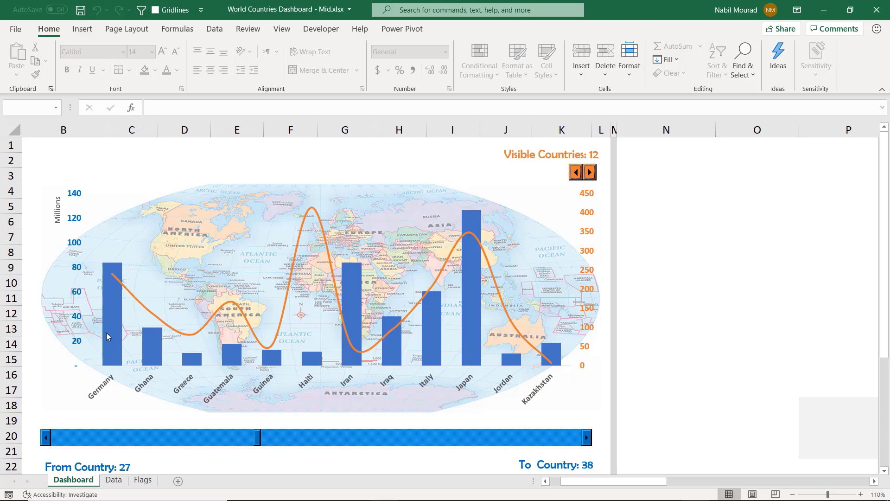
pyautogui.moveTo(106, 315)
pyautogui.moveTo(112, 359)
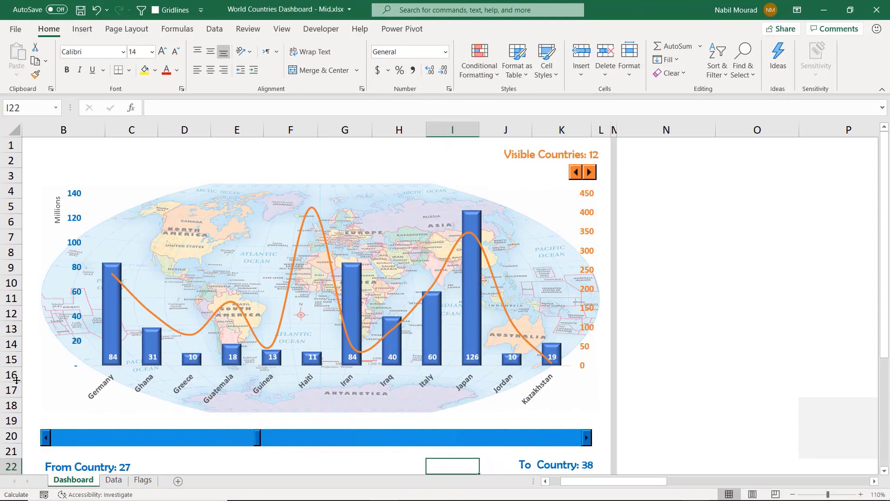
# Step: Move the chart's starting country back to 27 and reduce the visible countries to 10
pyautogui.click(46, 443)
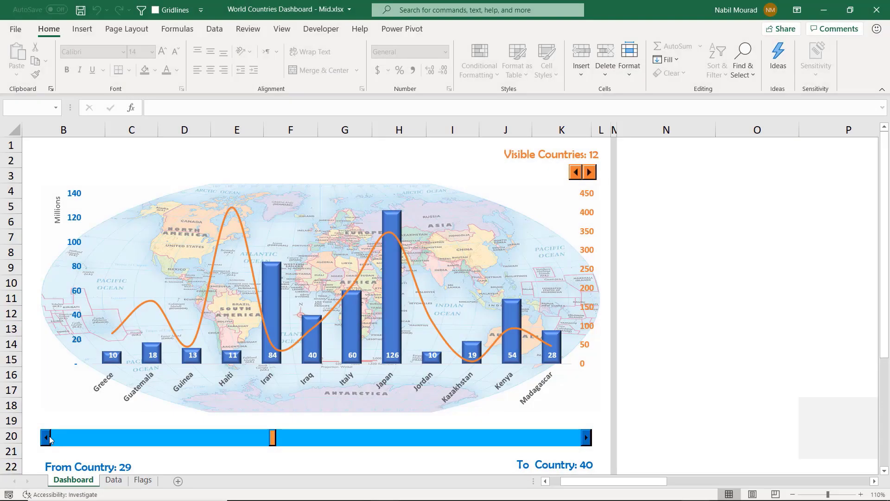
pyautogui.press('Left')
pyautogui.press('Left')
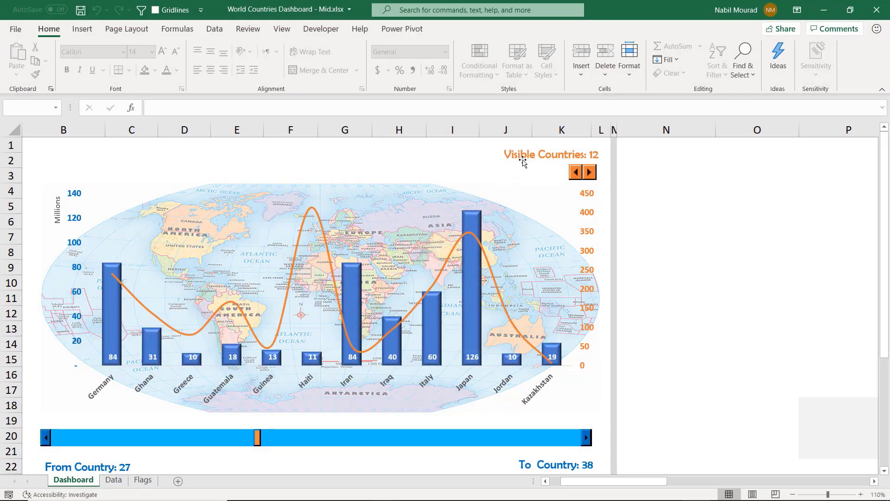
pyautogui.click(576, 173)
pyautogui.click(576, 173)
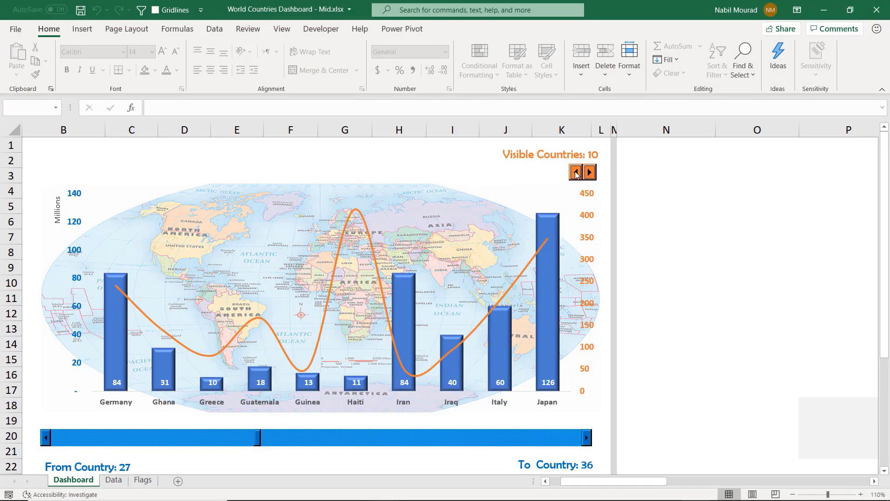
# Step: Scroll the chart forward by several countries with the scroll bar
pyautogui.click(587, 440)
pyautogui.click(588, 440)
pyautogui.click(587, 440)
pyautogui.click(588, 440)
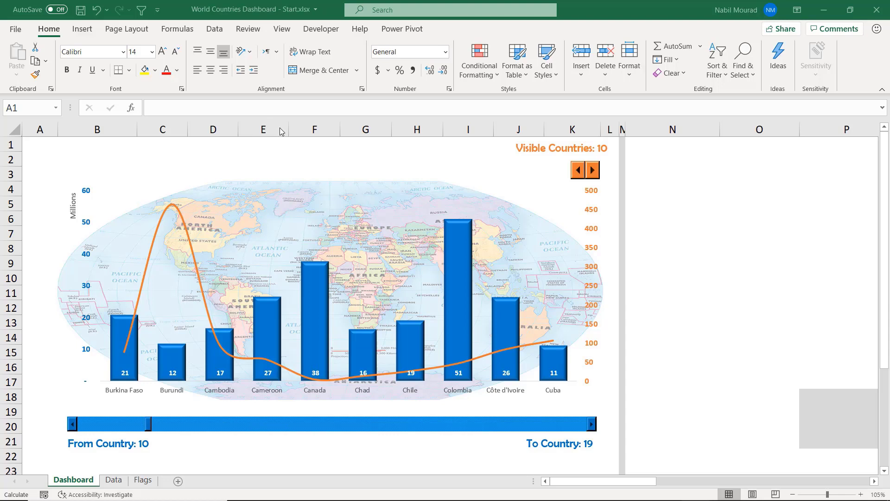
# Step: Set the Visible Countries, From Country and To Country text boxes to "Don't move or size with cells"
pyautogui.click(545, 148)
pyautogui.click(545, 148)
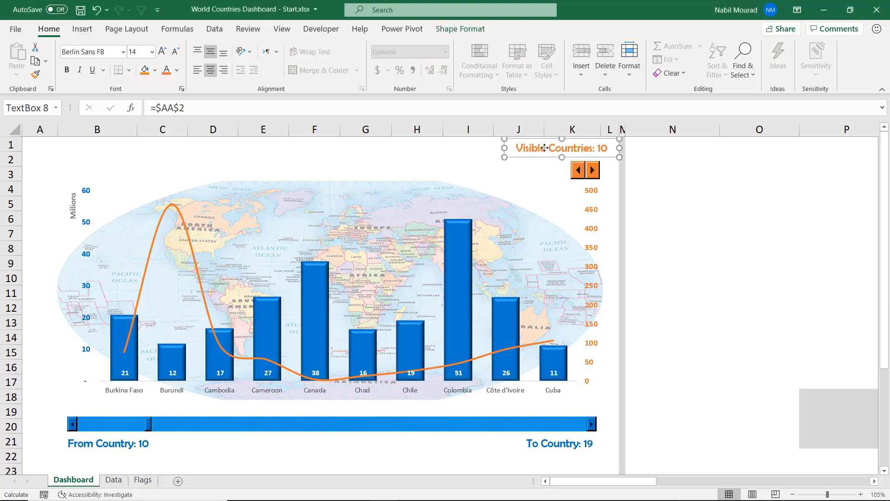
pyautogui.keyDown('ctrl'); pyautogui.click(122, 443); pyautogui.keyUp('ctrl')
pyautogui.keyDown('ctrl'); pyautogui.click(564, 443); pyautogui.keyUp('ctrl')
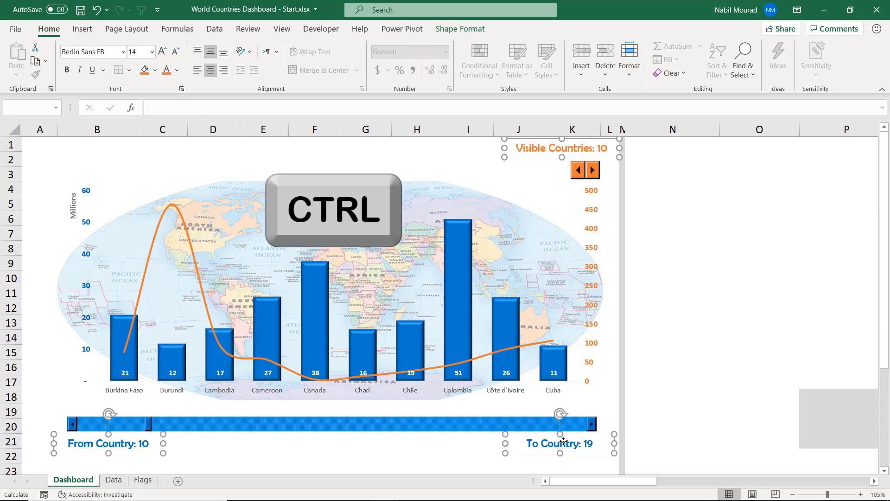
pyautogui.rightClick(579, 454)
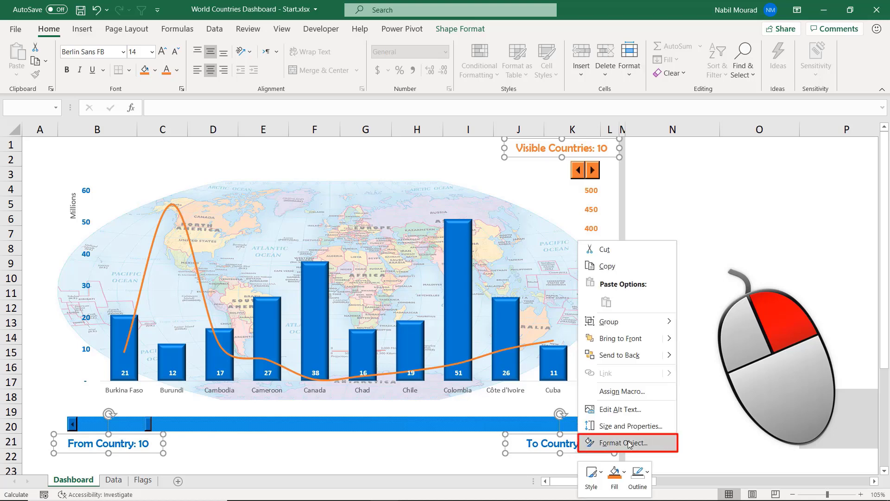
pyautogui.click(629, 444)
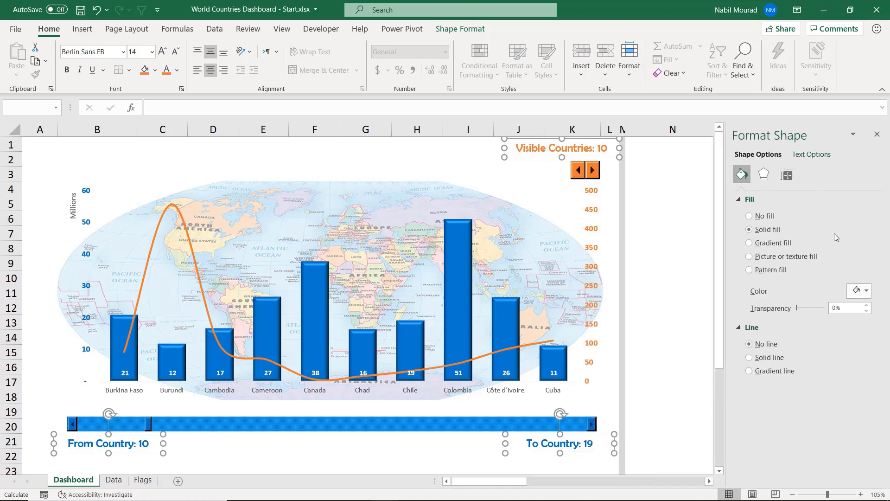
pyautogui.click(788, 175)
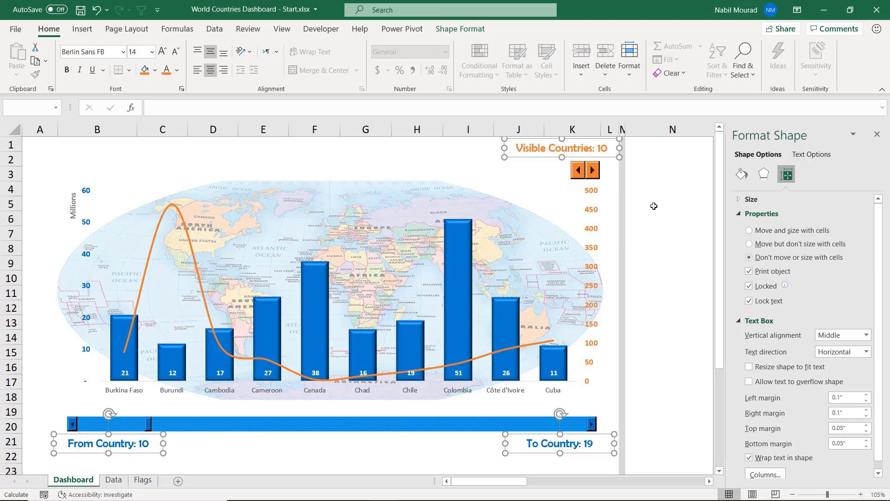
pyautogui.click(877, 135)
pyautogui.click(650, 190)
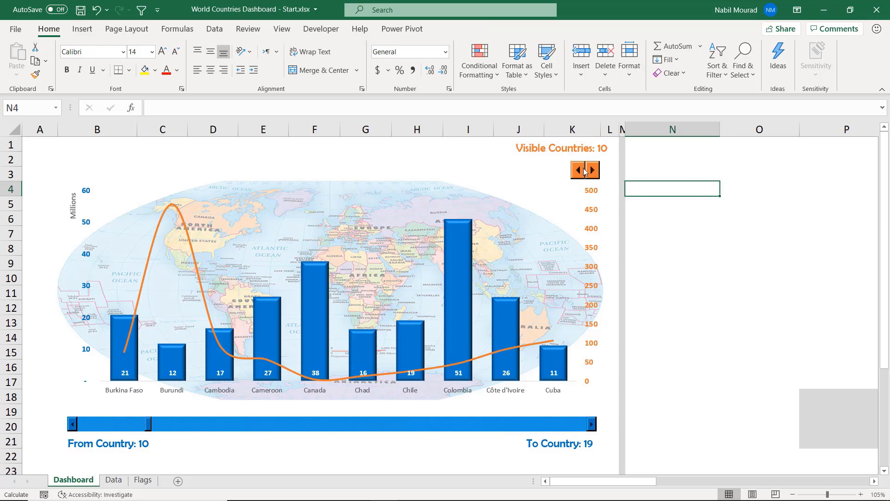
# Step: Turn on Design Mode and set the visible-countries spin button to "Don't move or size with cells"
pyautogui.click(321, 29)
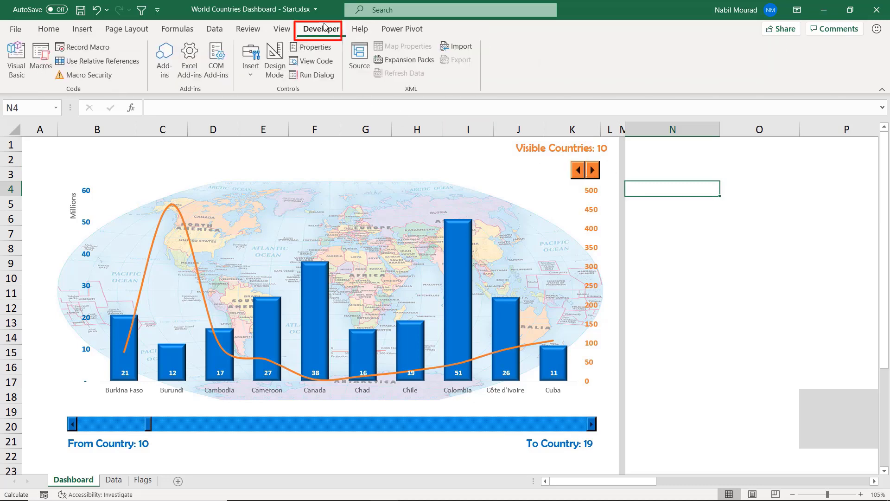
pyautogui.click(276, 63)
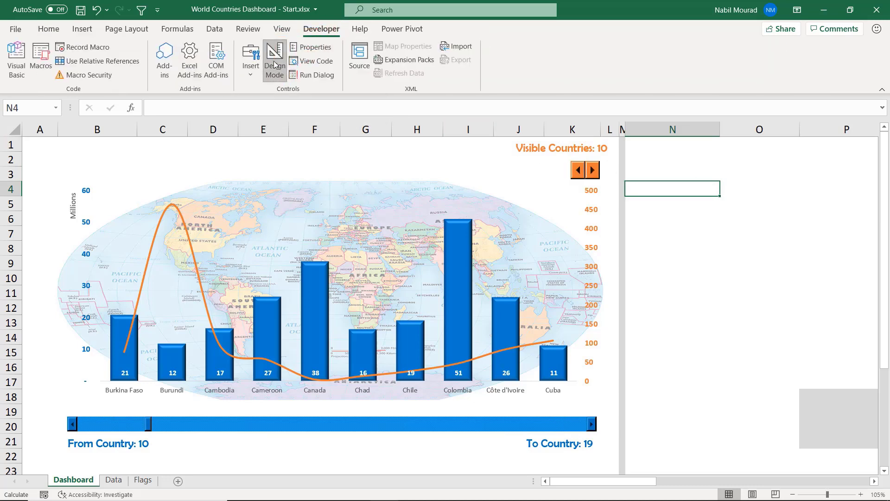
pyautogui.click(591, 171)
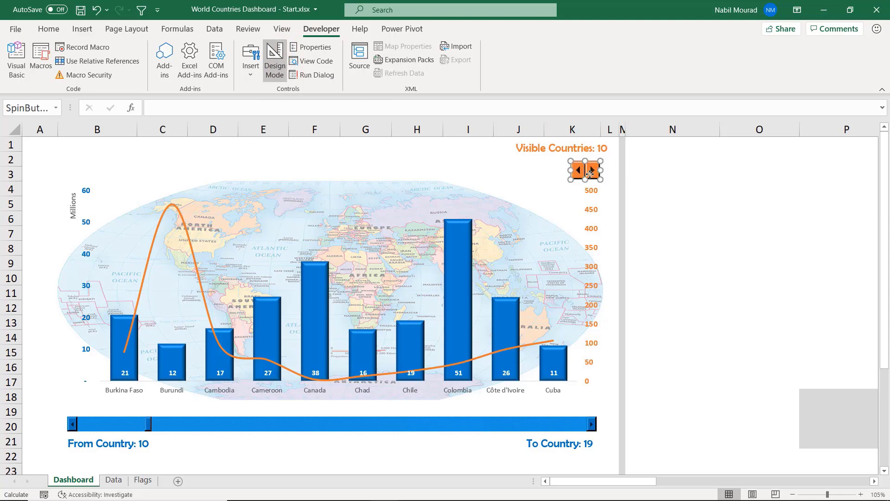
pyautogui.rightClick(590, 171)
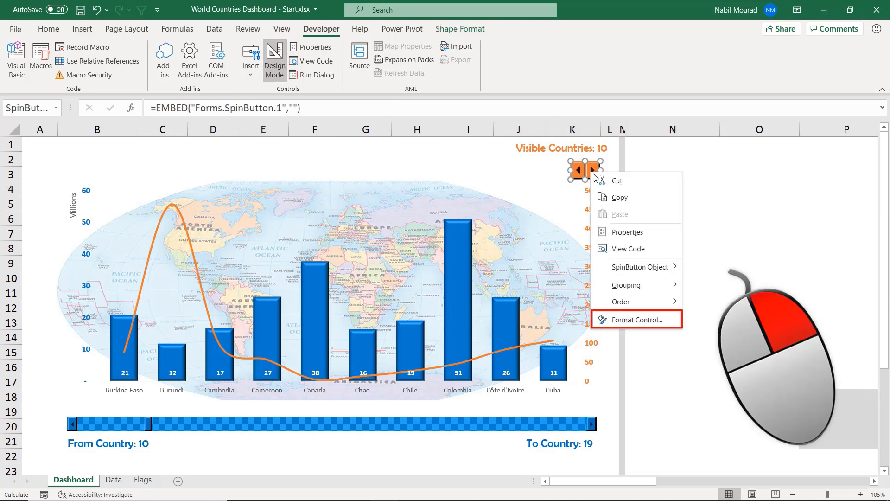
pyautogui.click(656, 320)
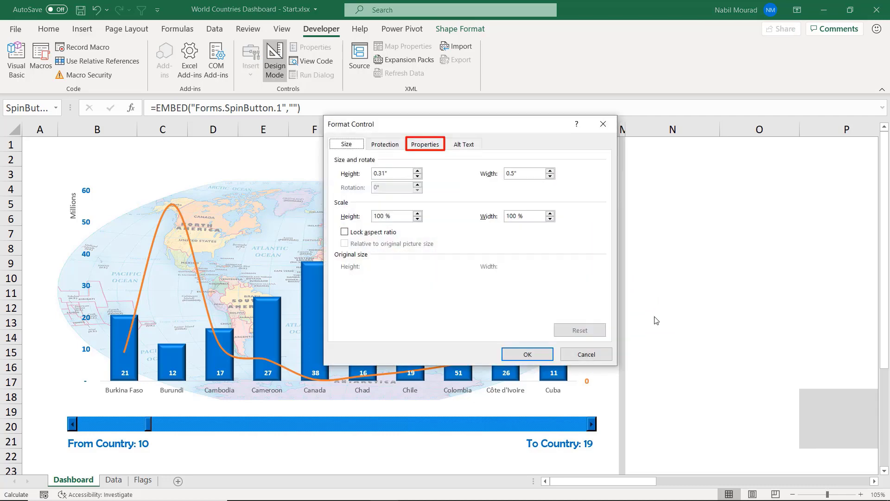
pyautogui.click(424, 145)
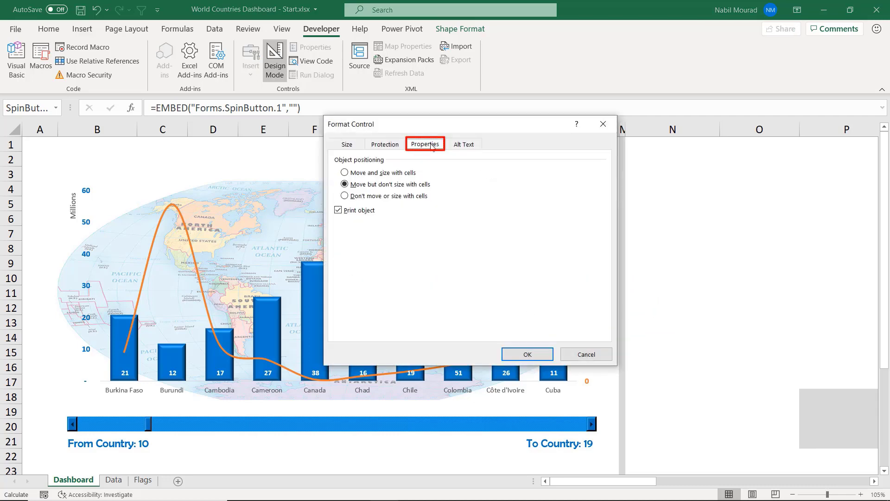
pyautogui.click(348, 196)
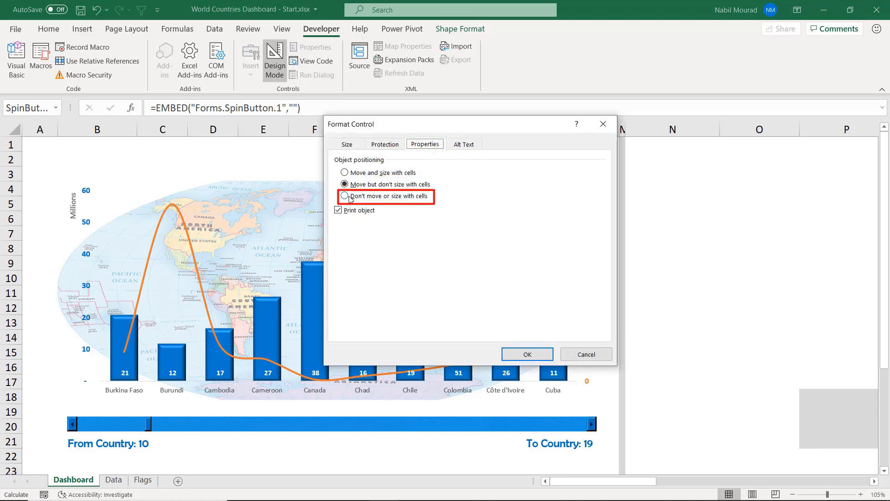
pyautogui.click(529, 356)
# Step: Set the scroll bar's object positioning to "Don't move or size with cells" and turn off Design Mode
pyautogui.click(481, 423)
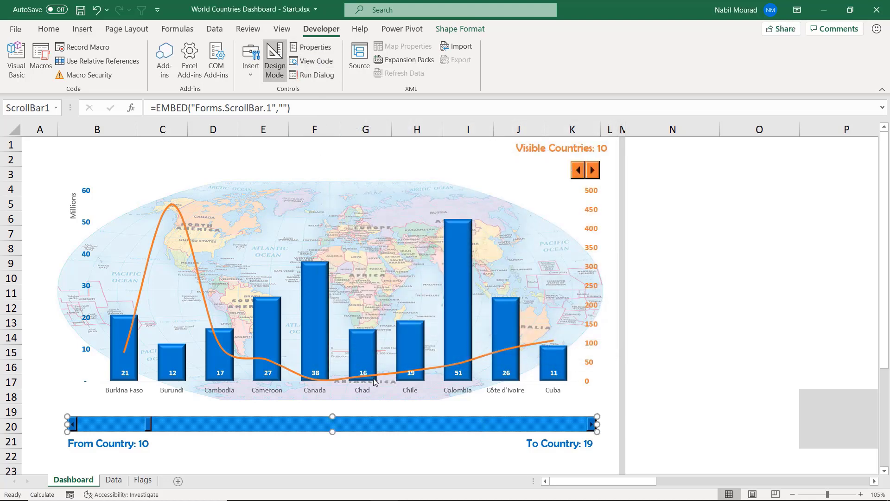
pyautogui.rightClick(385, 423)
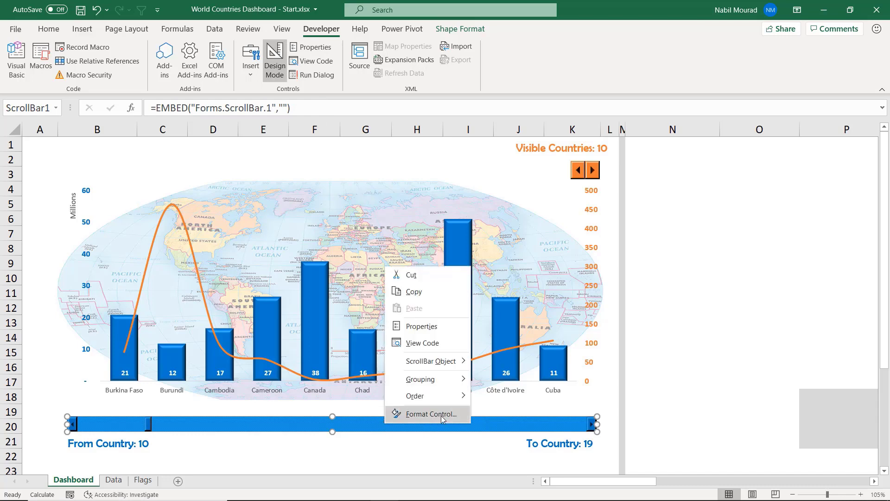
pyautogui.click(431, 414)
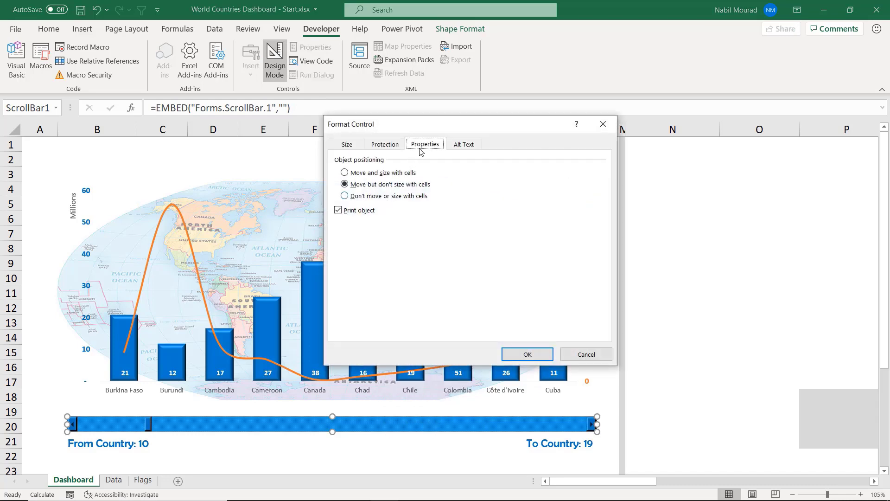
pyautogui.click(345, 196)
pyautogui.click(527, 354)
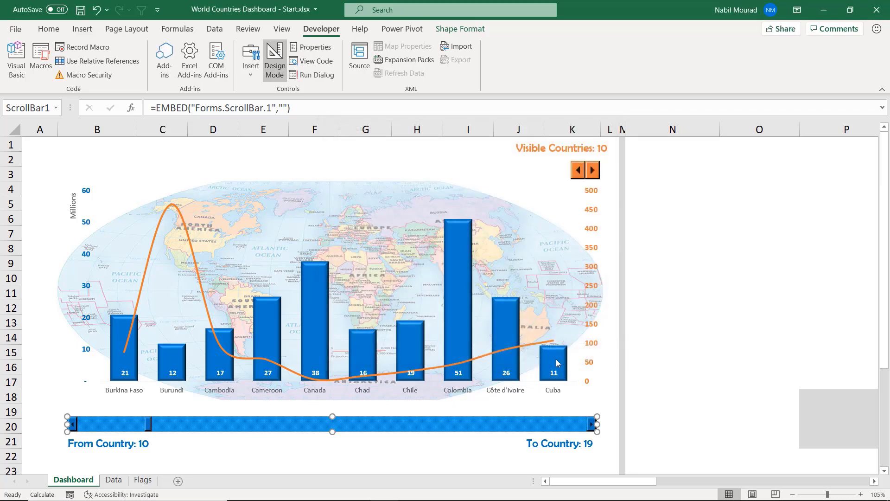
pyautogui.click(276, 58)
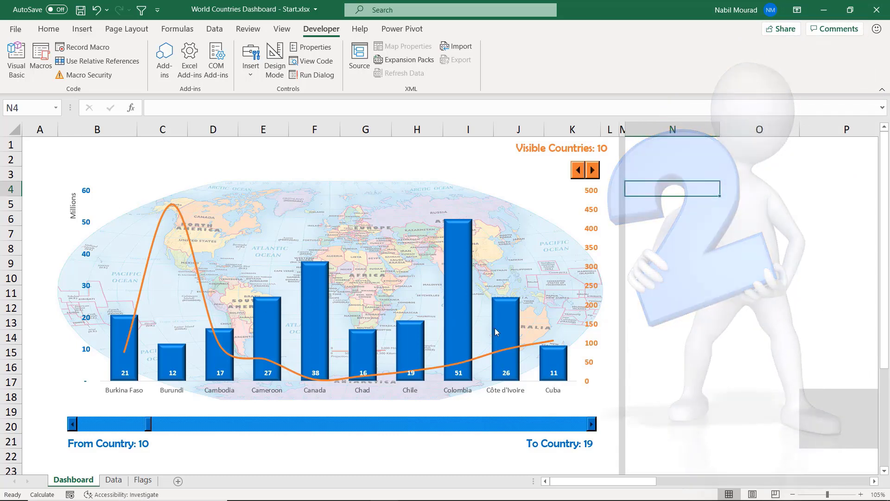
# Step: Insert an ActiveX combo box over cell B2, above the chart's upper-left corner, and nudge it slightly upward
pyautogui.moveTo(495, 331)
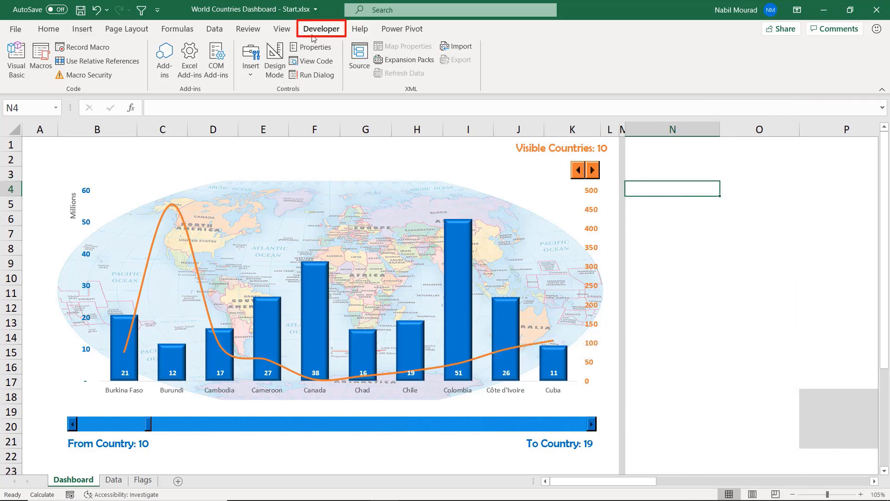
pyautogui.click(254, 77)
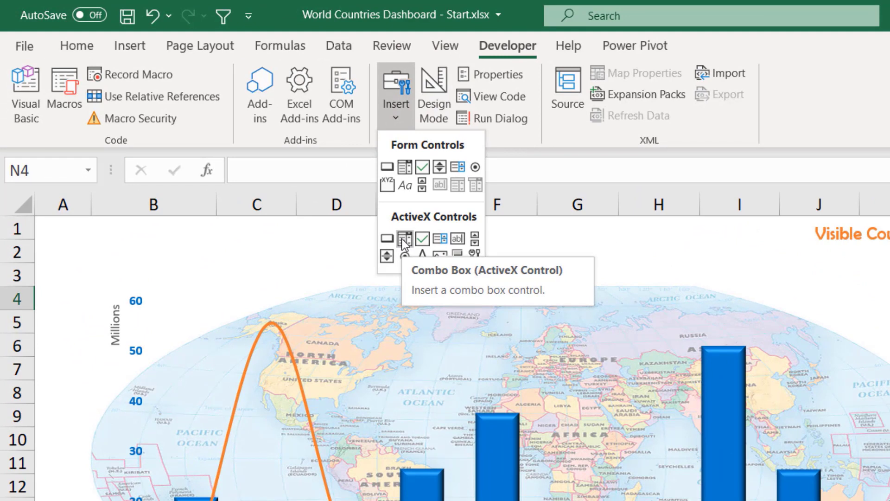
pyautogui.click(404, 238)
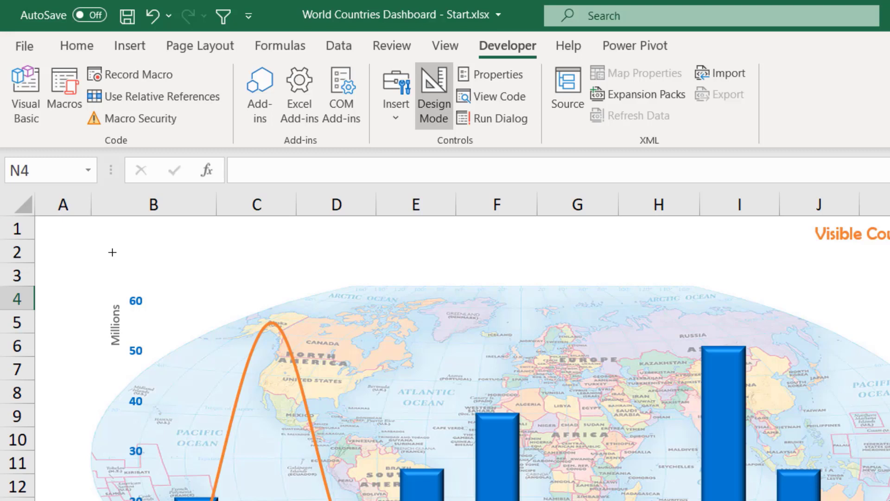
pyautogui.moveTo(98, 245); pyautogui.dragTo(213, 269)
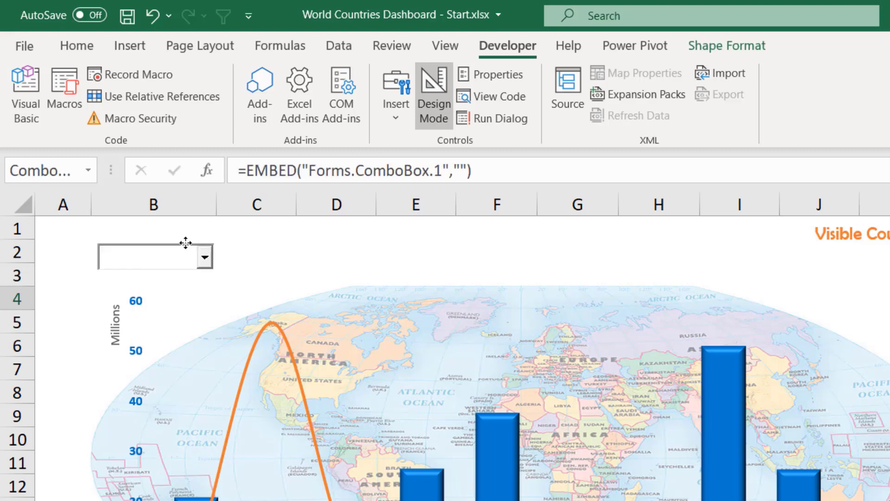
pyautogui.moveTo(185, 243); pyautogui.dragTo(186, 241)
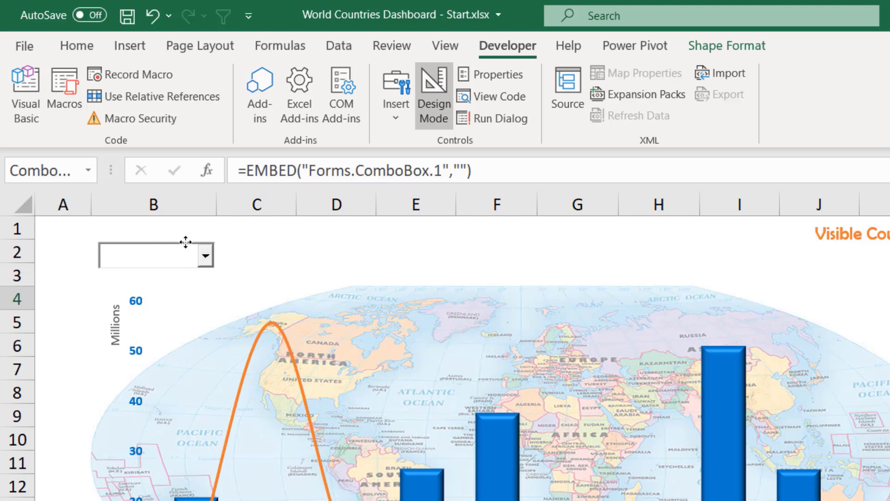
pyautogui.click(200, 250)
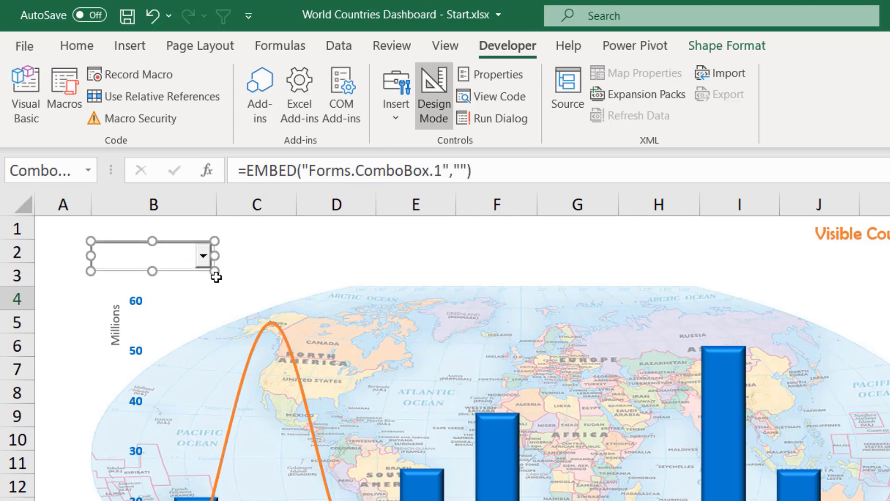
# Step: Set the combo box's LinkedCell property to W1
pyautogui.click(508, 74)
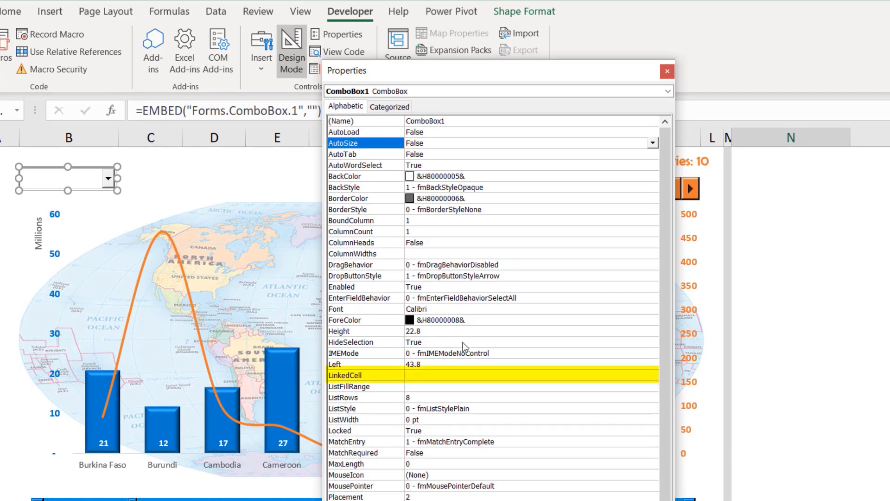
pyautogui.click(421, 375)
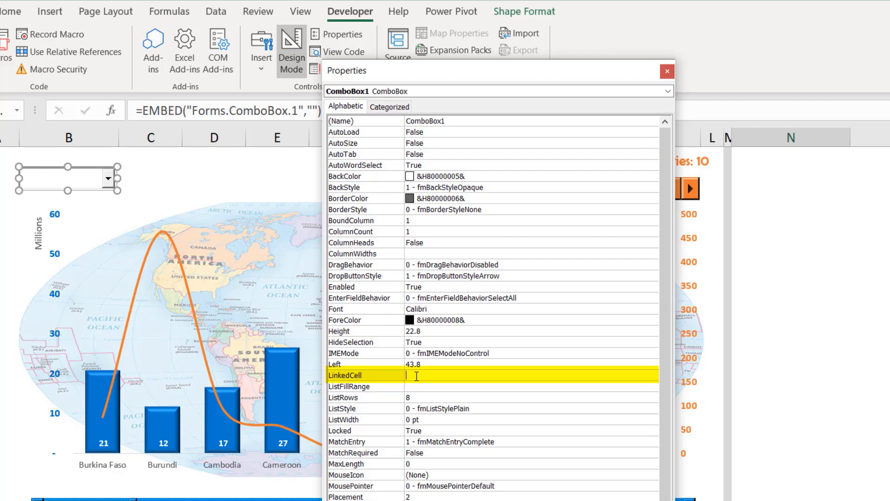
pyautogui.write('W1')
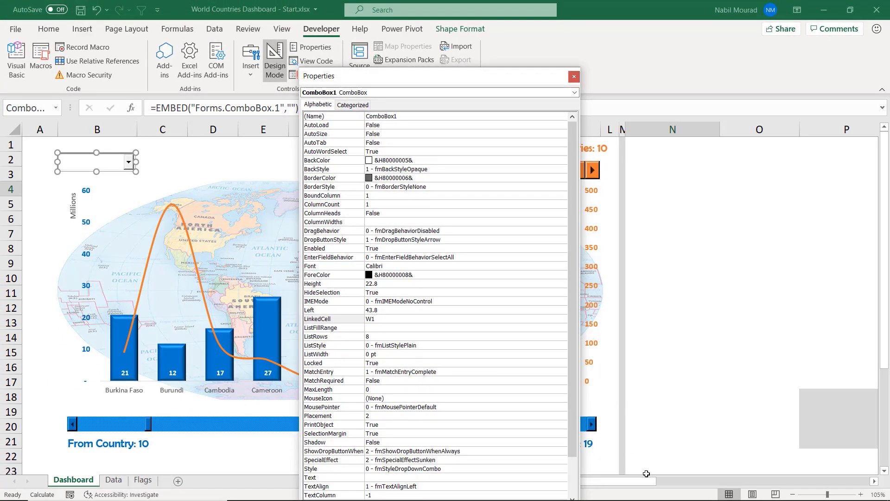
# Step: Set the combo box's ListFillRange property to Y6:Y21 and close its properties
pyautogui.moveTo(646, 486); pyautogui.dragTo(818, 487)
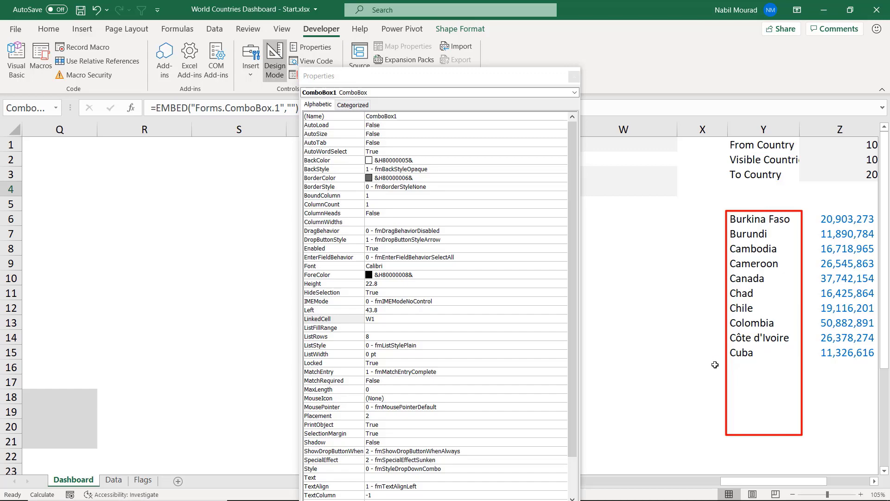
pyautogui.click(374, 337)
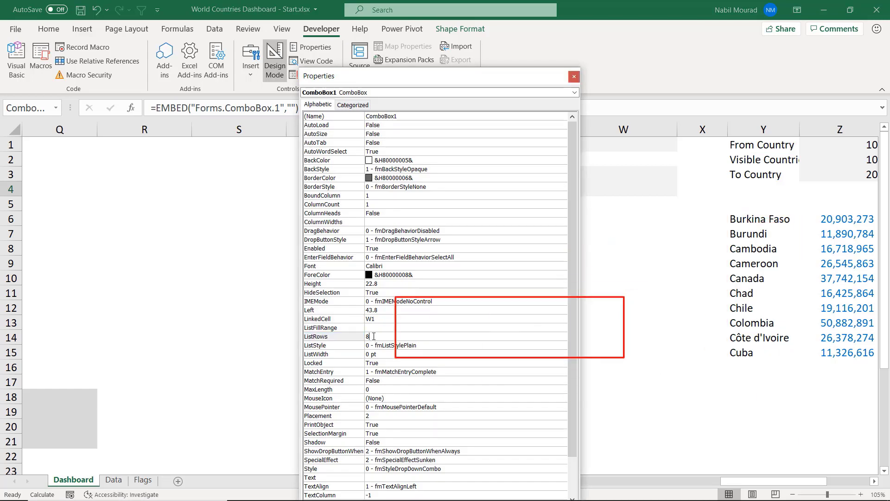
pyautogui.click(366, 329)
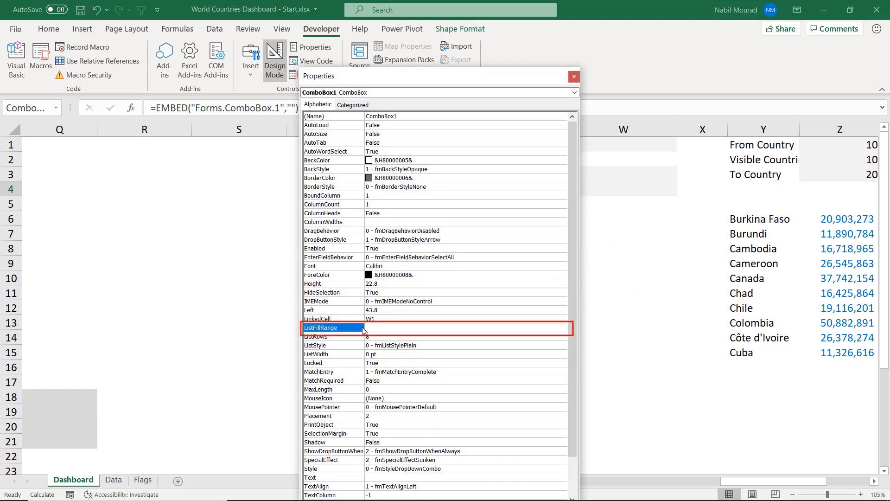
pyautogui.click(370, 328)
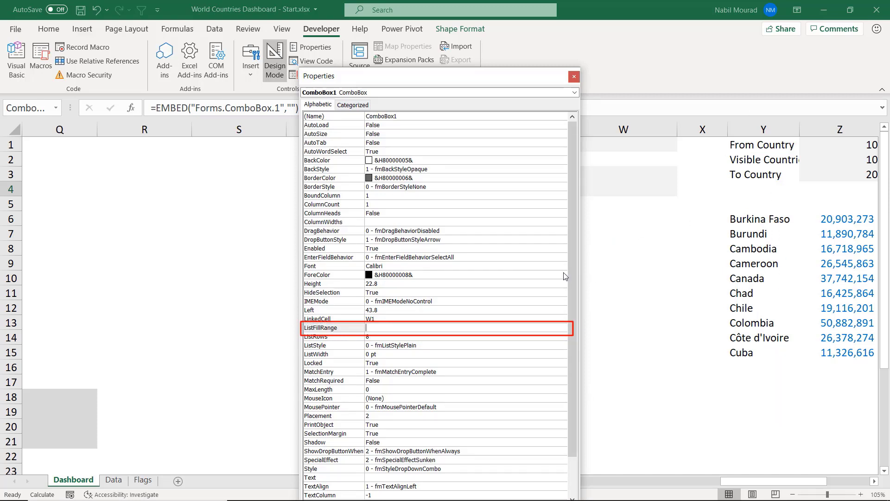
pyautogui.write('Y6:Y21')
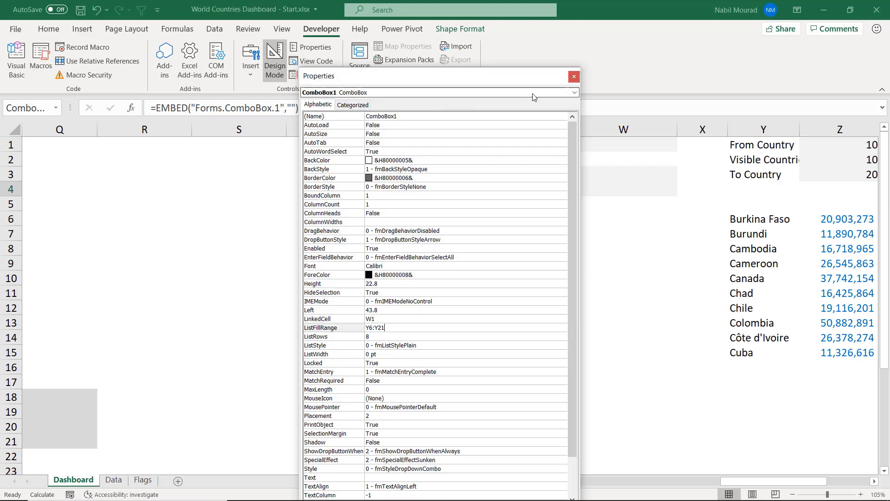
pyautogui.click(573, 78)
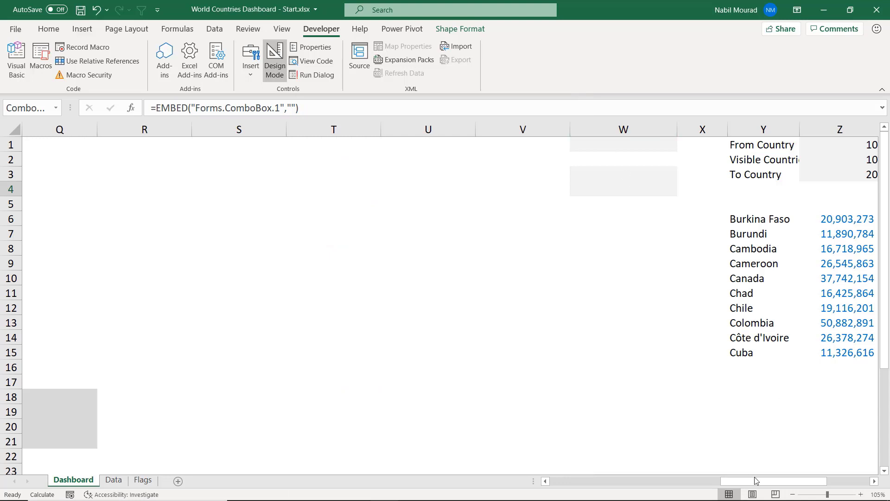
# Step: Turn off Design Mode and choose Canada in the dashboard's new combo box
pyautogui.moveTo(758, 480); pyautogui.dragTo(563, 466)
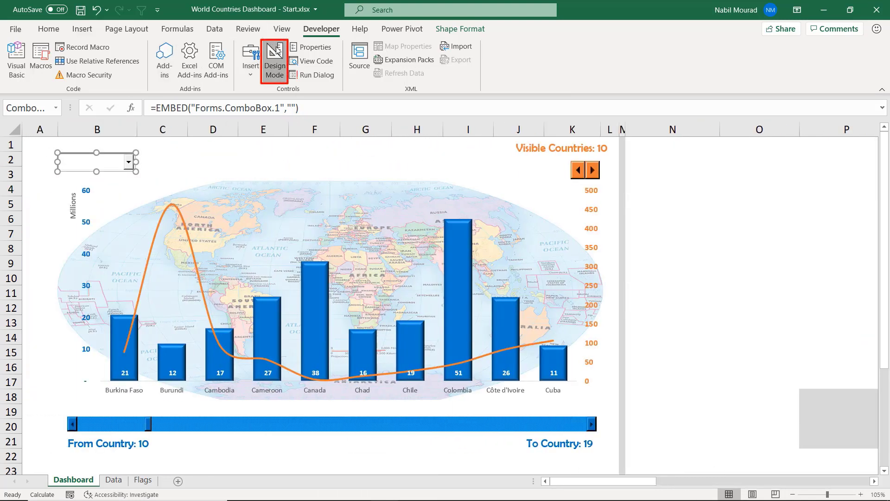
pyautogui.click(275, 58)
pyautogui.click(128, 162)
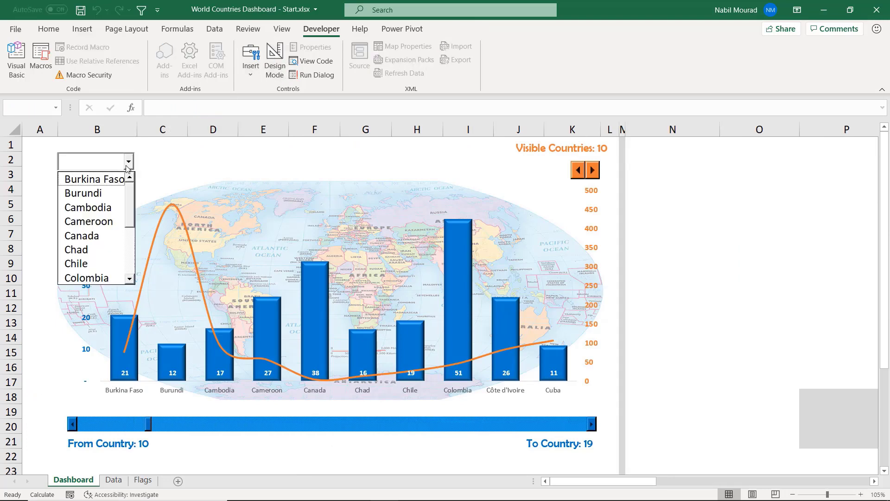
pyautogui.moveTo(130, 195)
pyautogui.mouseDown()
pyautogui.moveTo(132, 223)
pyautogui.moveTo(137, 192)
pyautogui.mouseUp()
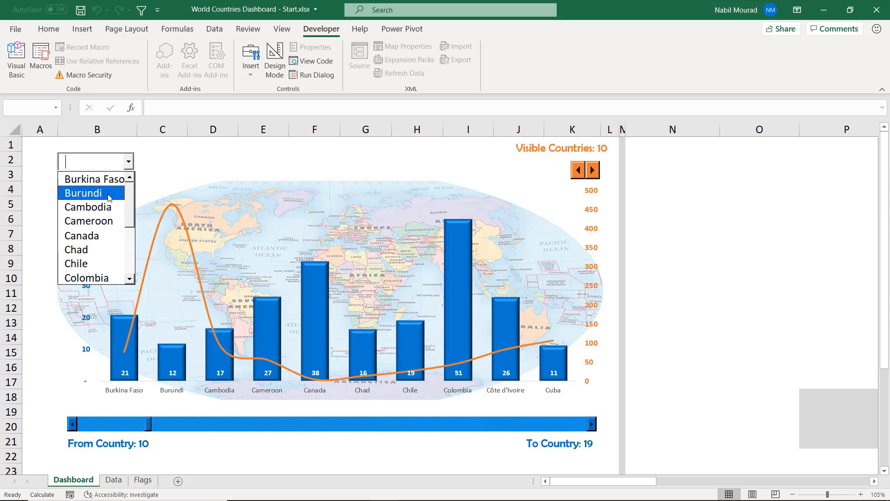
pyautogui.click(92, 237)
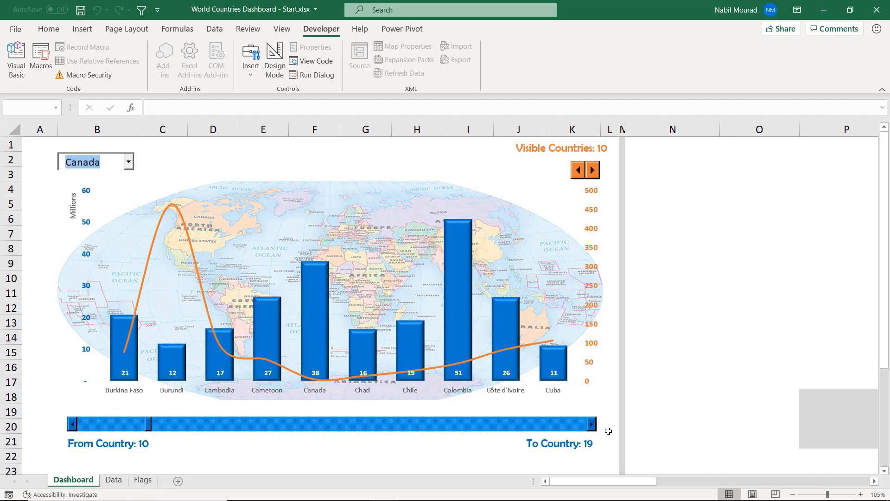
# Step: Move the chart's starting country to 18, reduce the visible countries to 8, and review the combo box's country list
pyautogui.moveTo(592, 426); pyautogui.dragTo(592, 426)
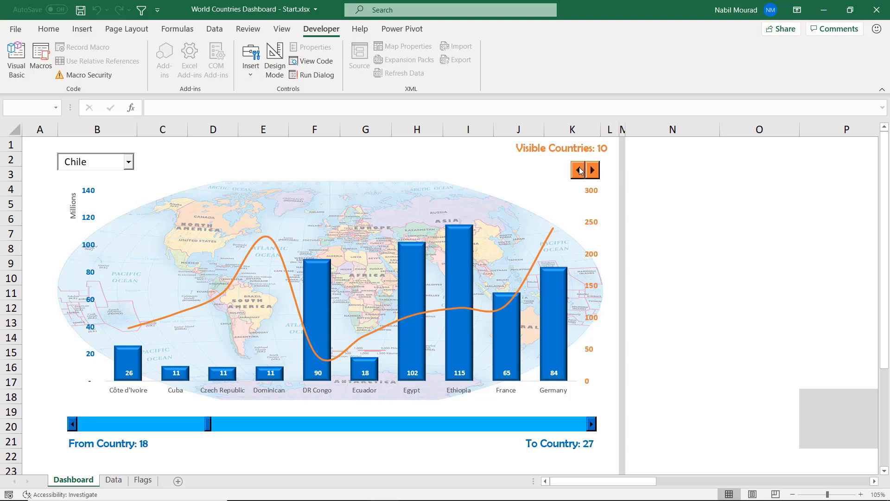
pyautogui.click(579, 171)
pyautogui.click(579, 170)
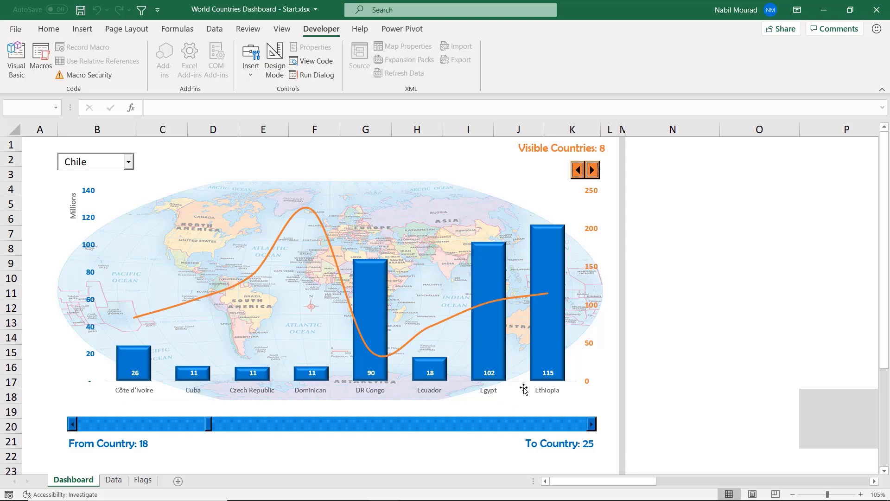
pyautogui.click(129, 163)
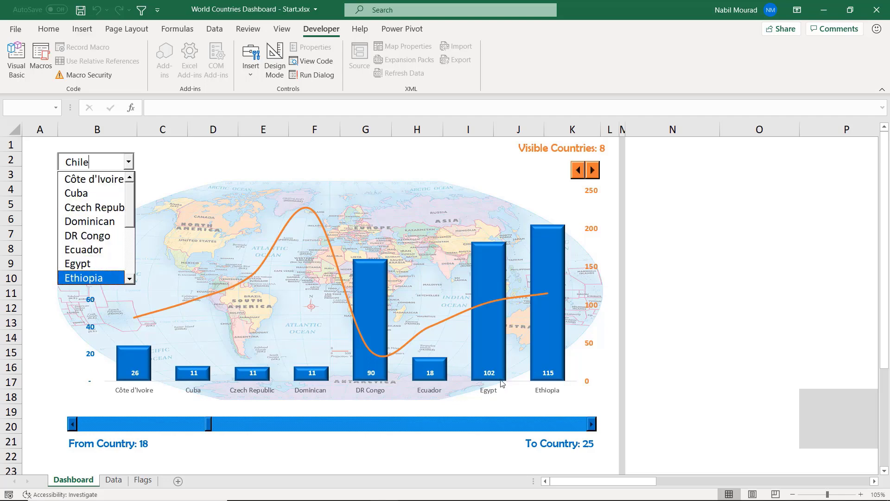
pyautogui.click(112, 158)
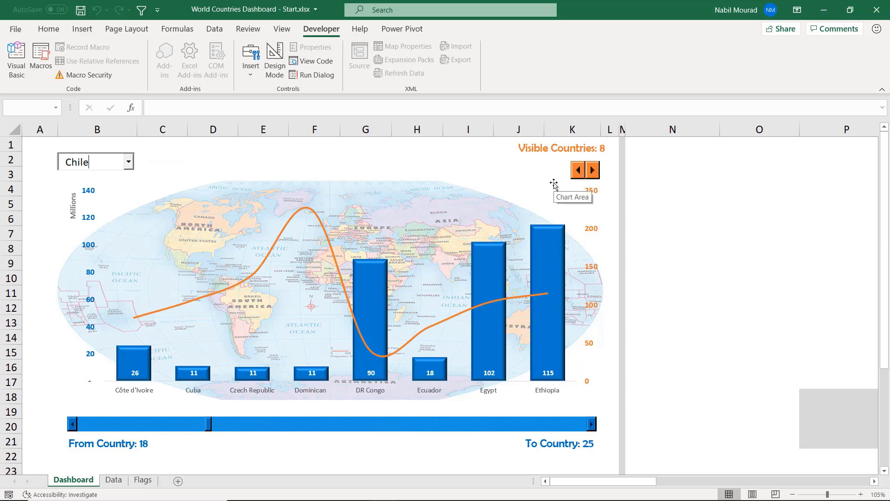
# Step: Copy the Country through World Share headers (A1:F1) from the Data sheet into X25:AC25 of the Dashboard sheet
pyautogui.click(113, 480)
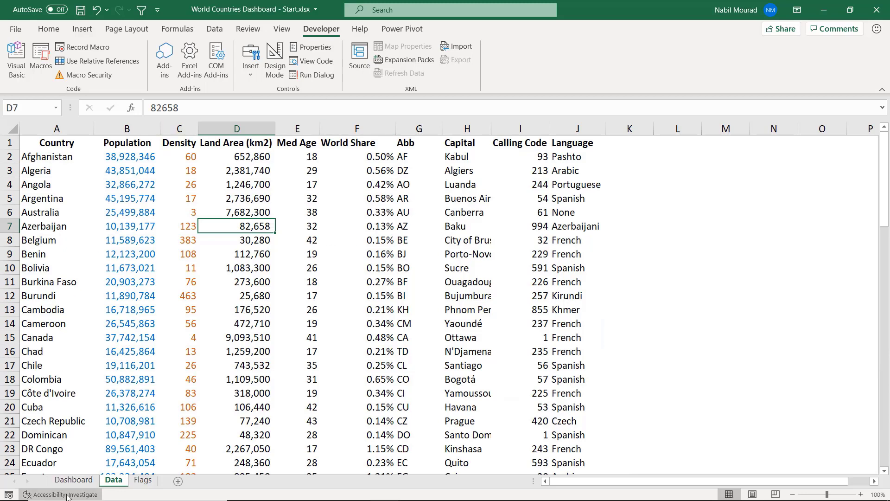
pyautogui.click(79, 481)
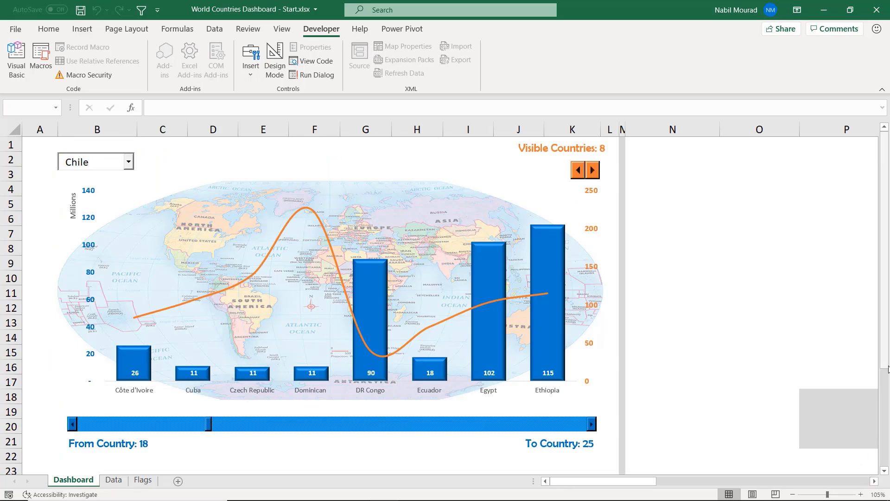
pyautogui.hotkey('ctrl', 'pagedown')
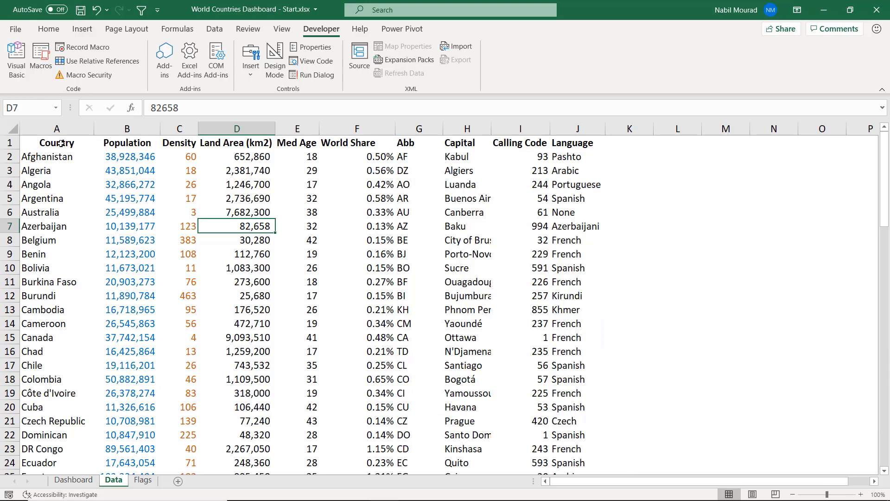
pyautogui.moveTo(60, 143)
pyautogui.mouseDown()
pyautogui.moveTo(318, 149)
pyautogui.moveTo(344, 139)
pyautogui.mouseUp()
pyautogui.hotkey('ctrl', 'c')
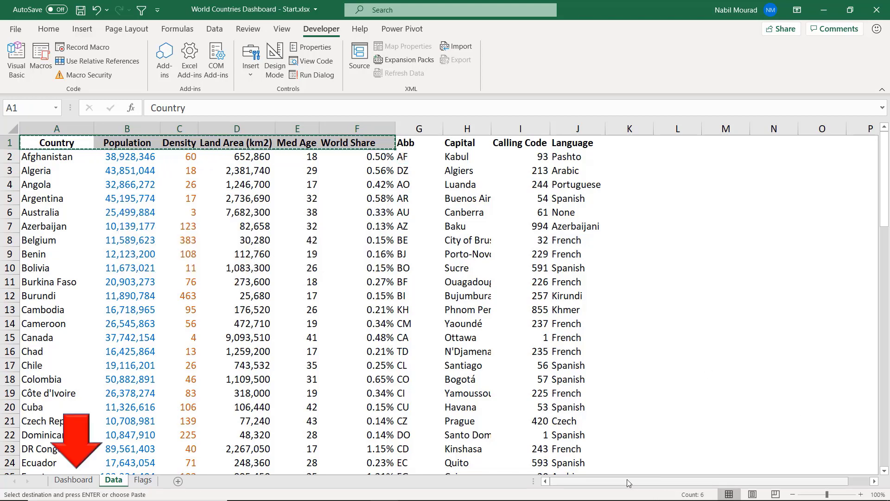
pyautogui.click(74, 480)
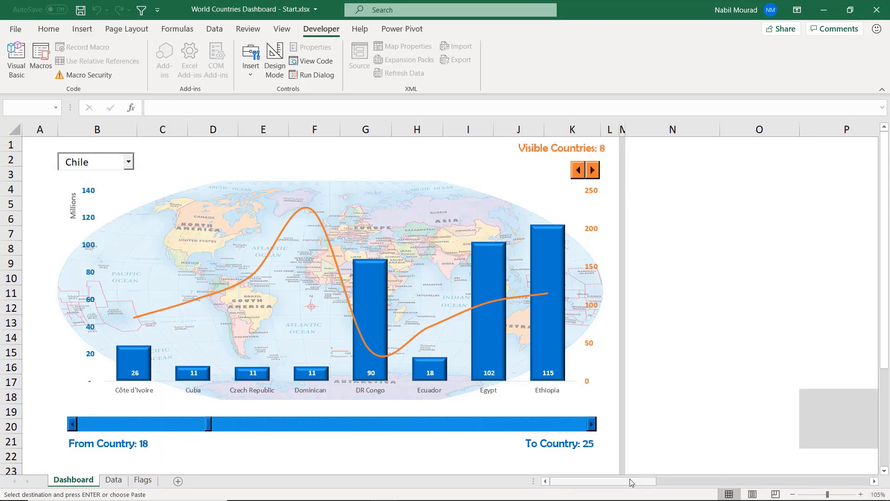
pyautogui.moveTo(631, 482); pyautogui.dragTo(883, 497)
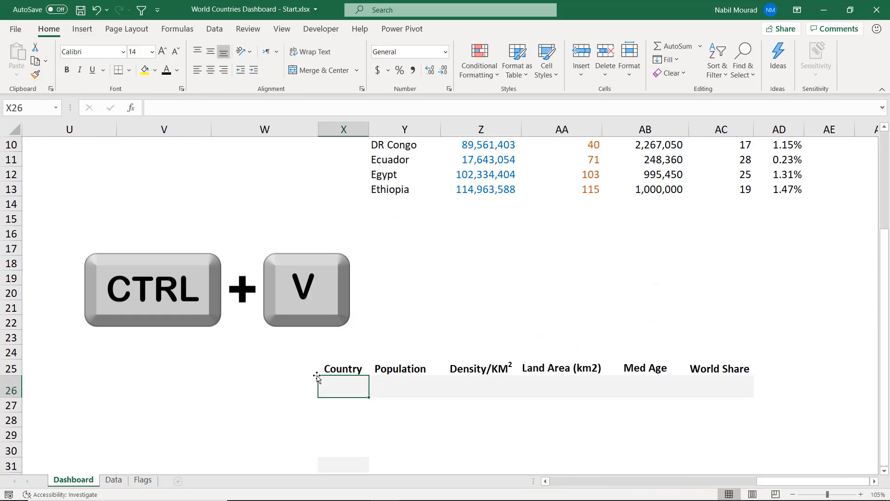
pyautogui.scroll(1, 638, 411)
pyautogui.click(779, 396)
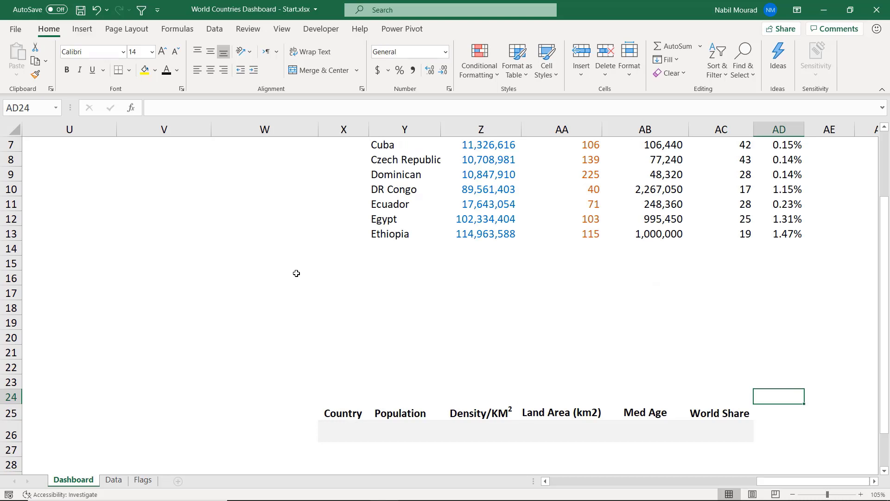
# Step: Link the cell under the Country header (X26) to the combo box's selected country with the formula =W1
pyautogui.click(343, 425)
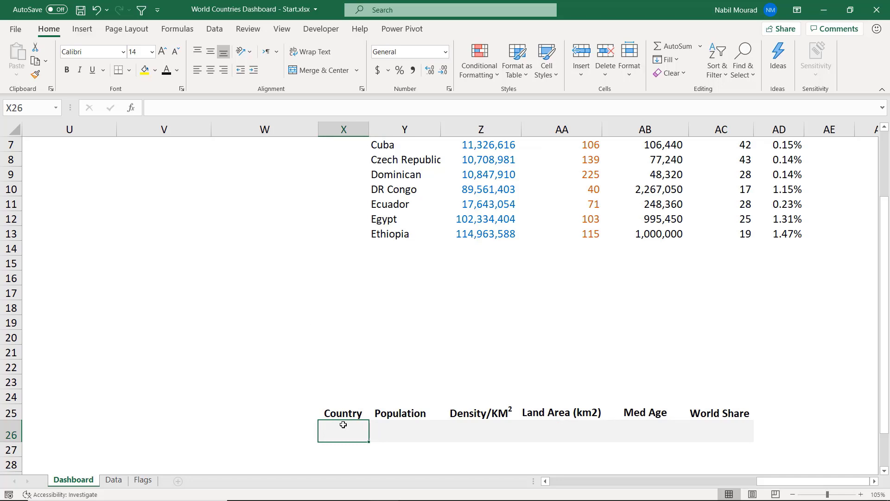
pyautogui.write('=')
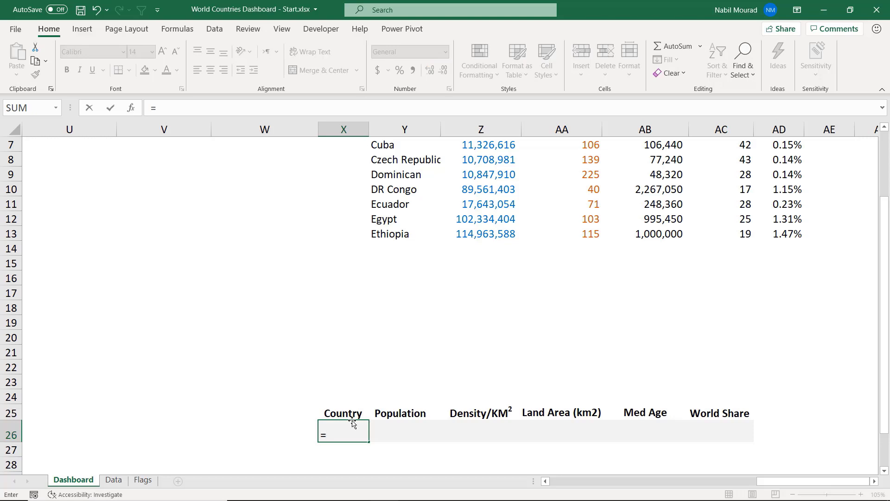
pyautogui.scroll(2, 346, 357)
pyautogui.click(260, 140)
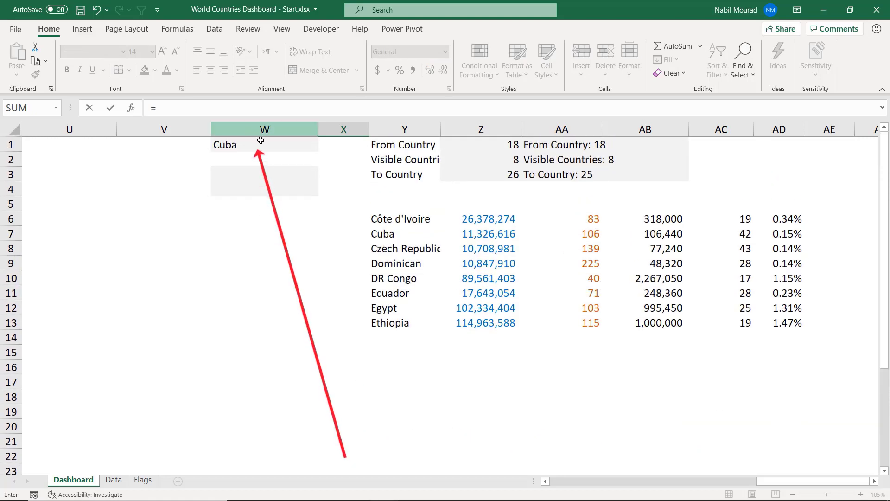
pyautogui.click(261, 143)
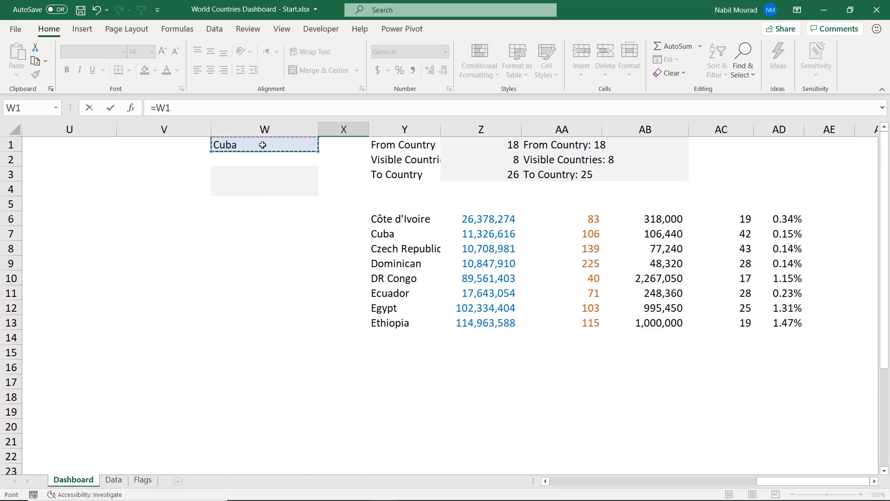
pyautogui.press('Return')
# Step: Begin an XLOOKUP formula in Y26 under Population, with X26 as the lookup value and Y6:Y21 as the lookup array
pyautogui.scroll(-1, 330, 219)
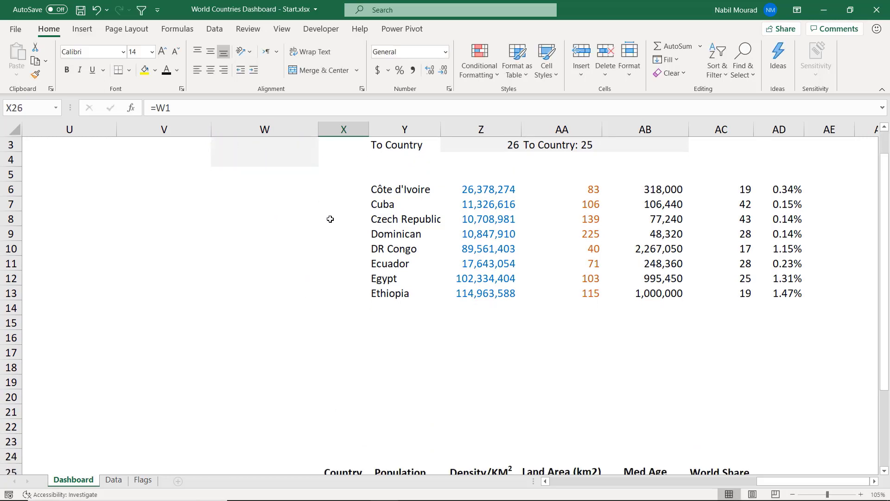
pyautogui.scroll(-3, 330, 219)
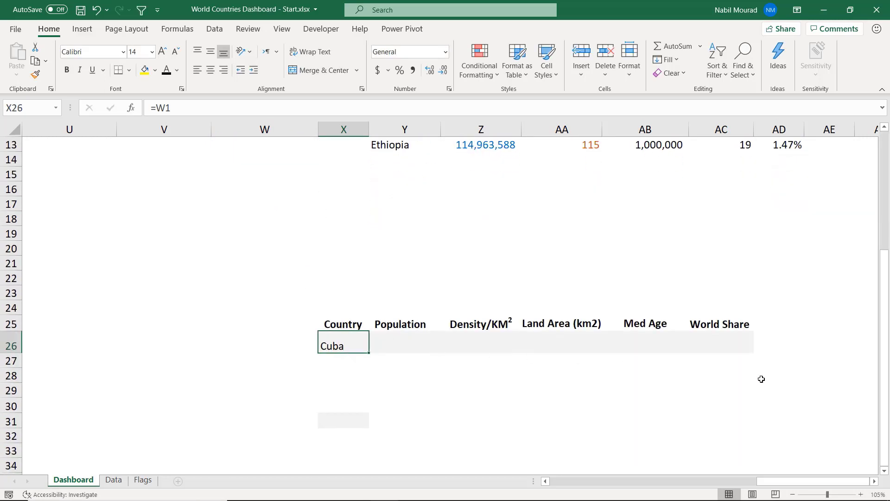
pyautogui.click(398, 339)
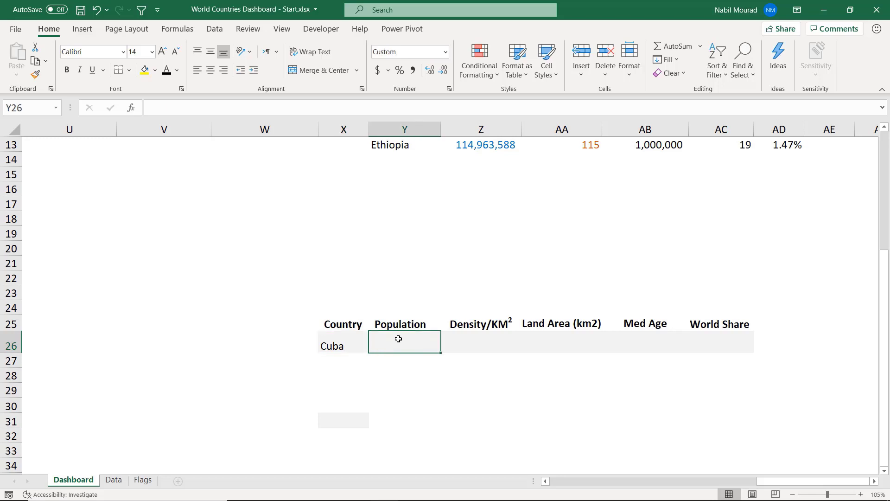
pyautogui.write('=xlo')
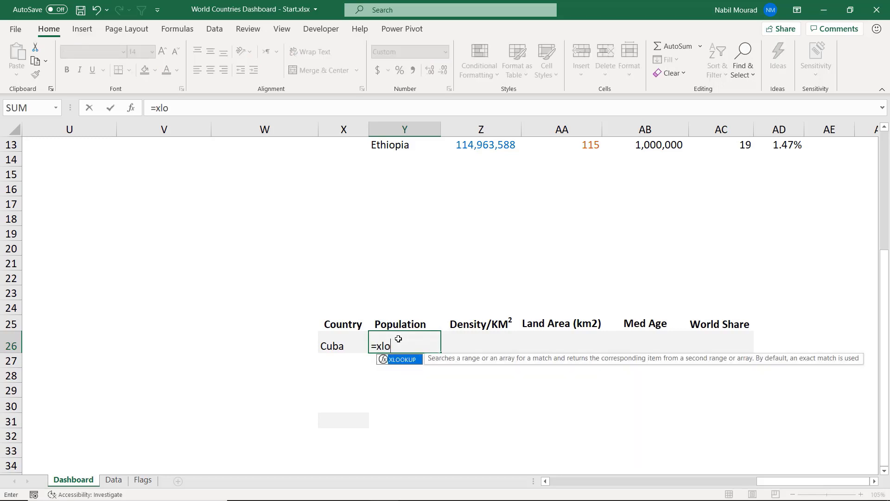
pyautogui.press('Tab')
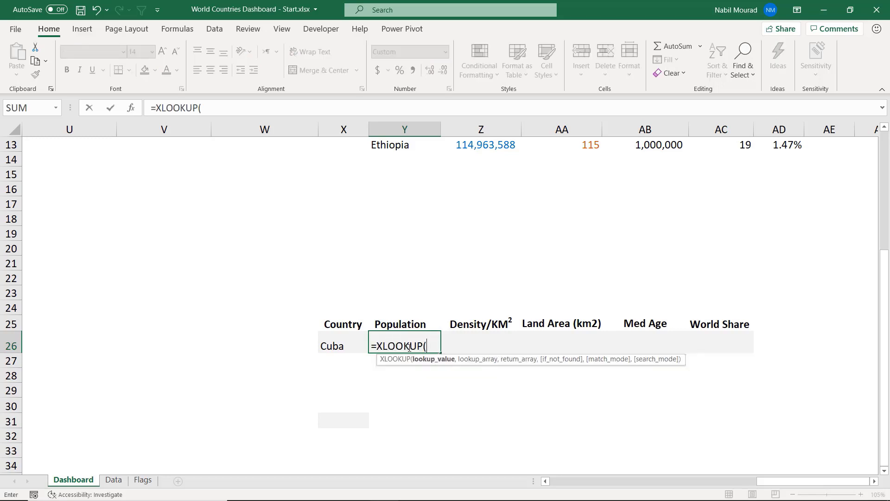
pyautogui.click(329, 343)
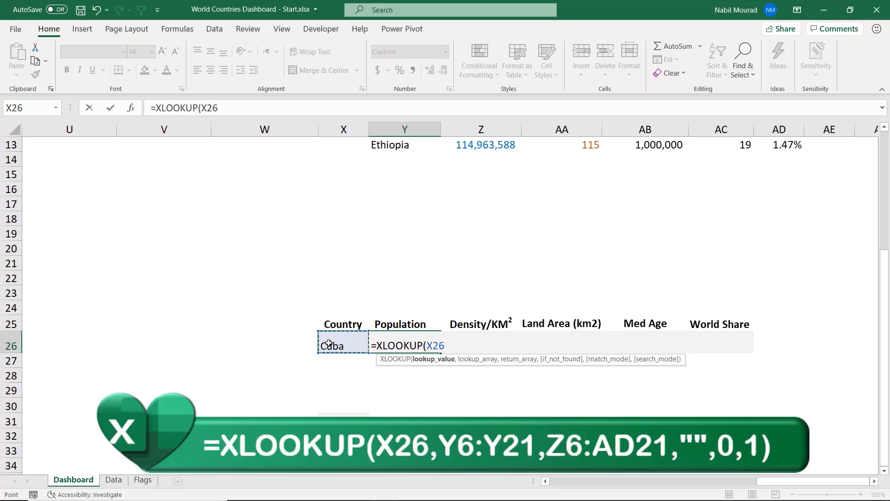
pyautogui.write(',')
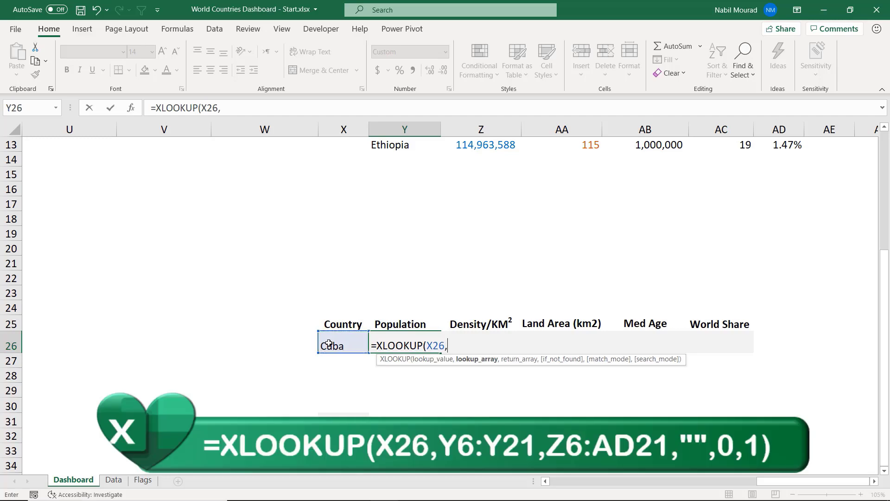
pyautogui.scroll(4, 348, 288)
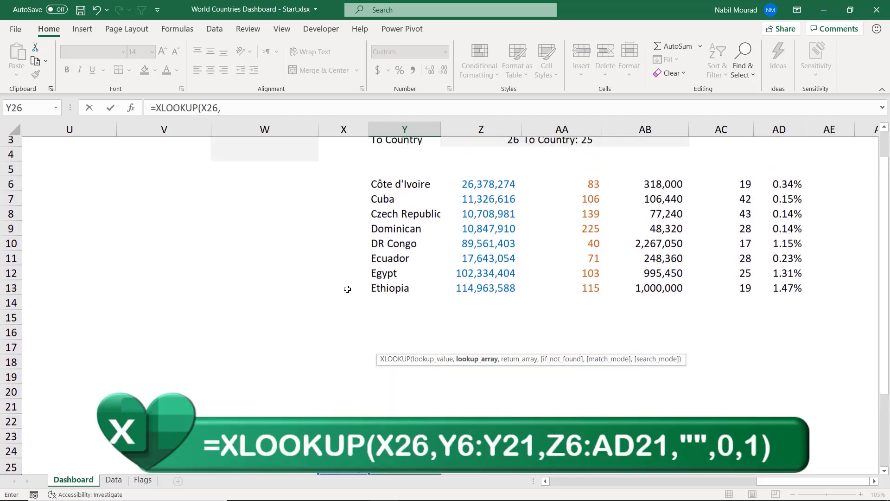
pyautogui.moveTo(400, 216); pyautogui.dragTo(405, 441)
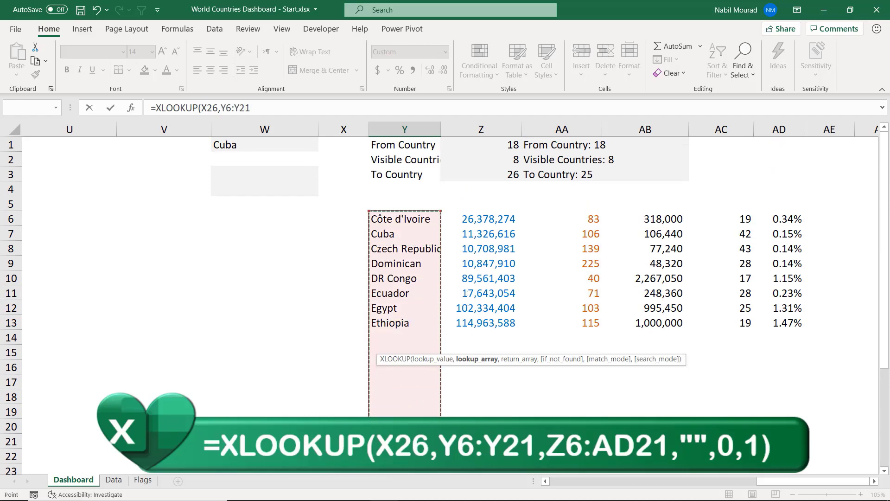
pyautogui.scroll(-3, 615, 374)
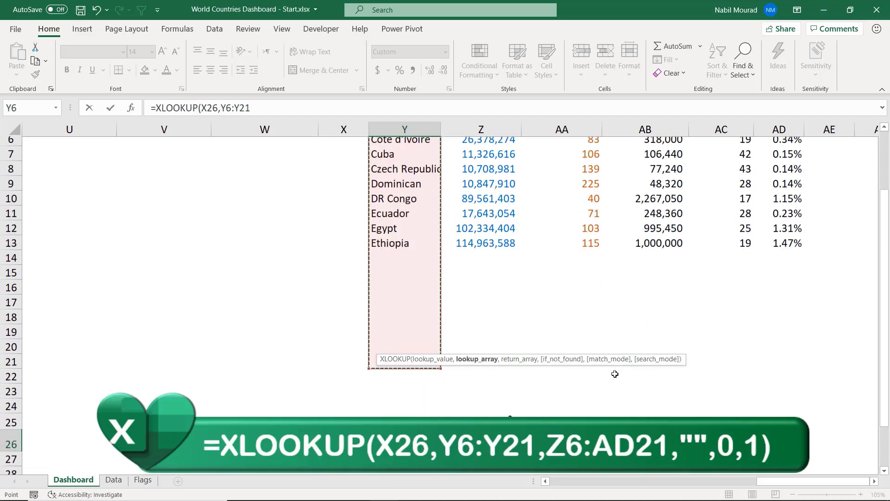
pyautogui.write(',')
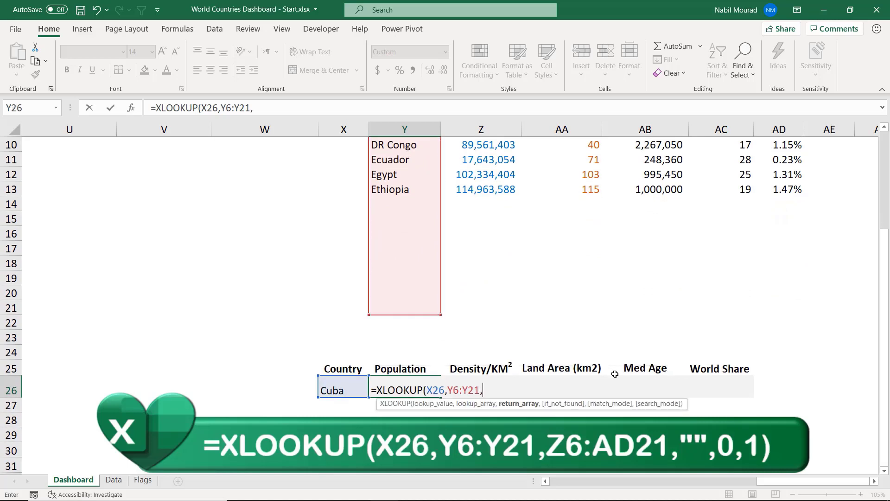
# Step: Complete the XLOOKUP in Y26 with return array Z6:AD21, "" if not found, match mode 0 and search mode 1
pyautogui.scroll(2, 614, 338)
pyautogui.click(468, 173)
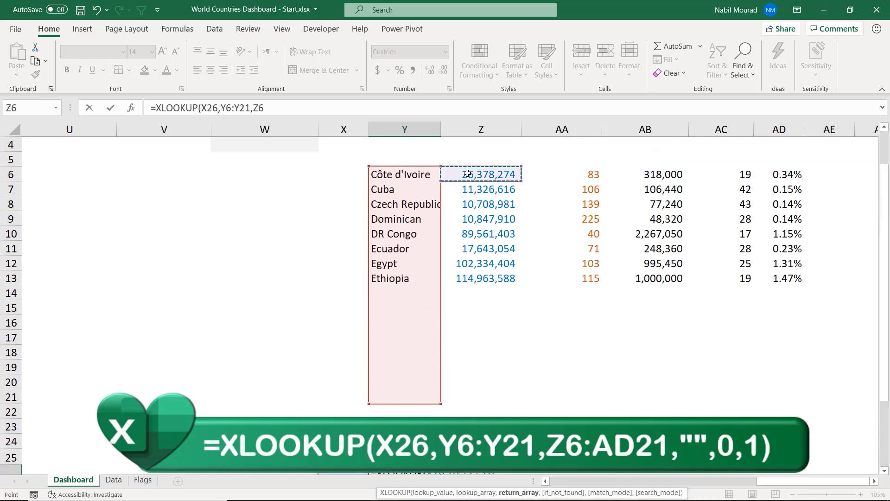
pyautogui.moveTo(468, 173); pyautogui.dragTo(802, 398)
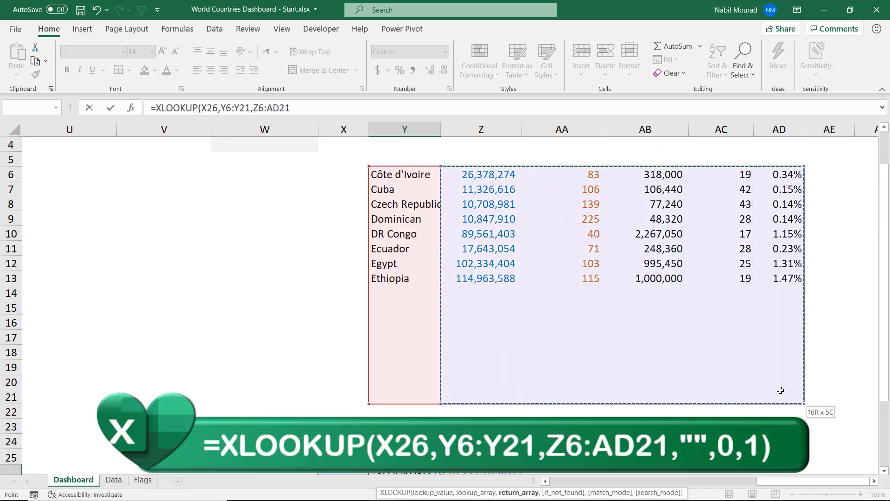
pyautogui.scroll(-1, 735, 405)
pyautogui.scroll(-2, 735, 404)
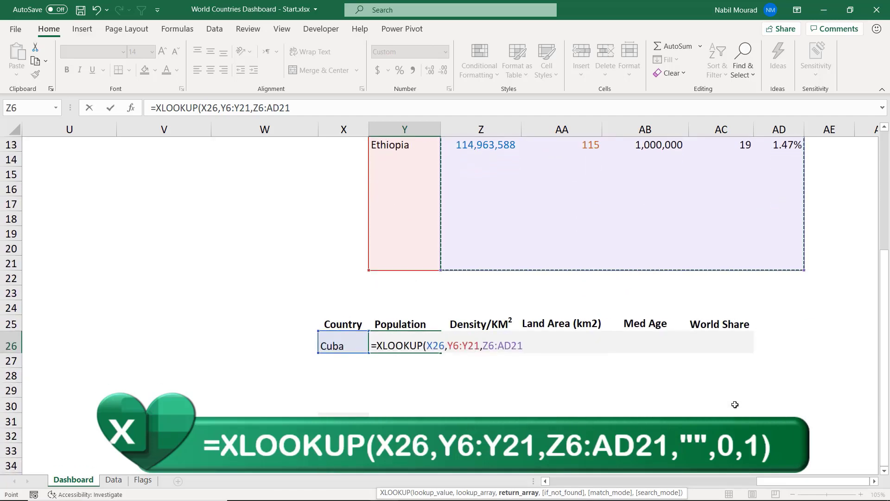
pyautogui.write(',')
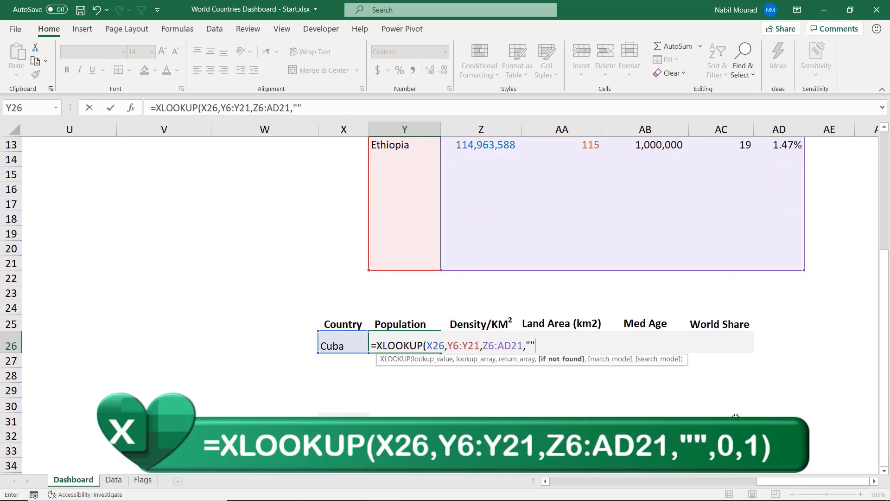
pyautogui.write('"",')
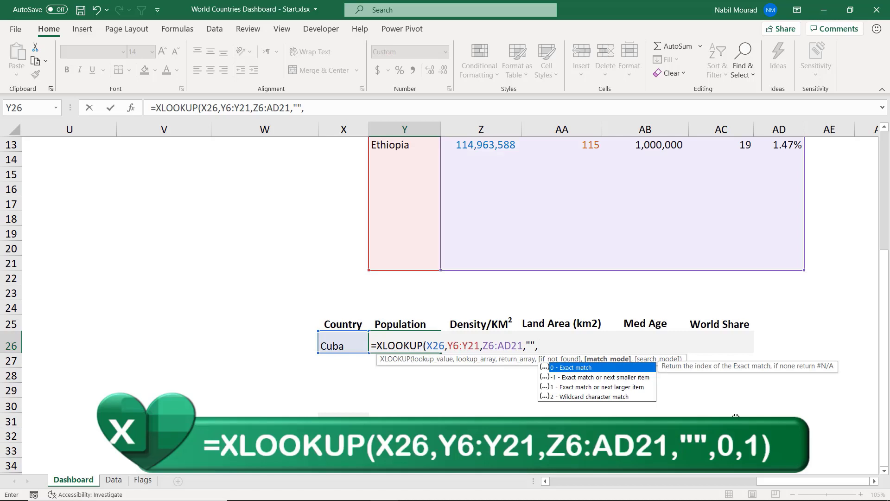
pyautogui.write('o,')
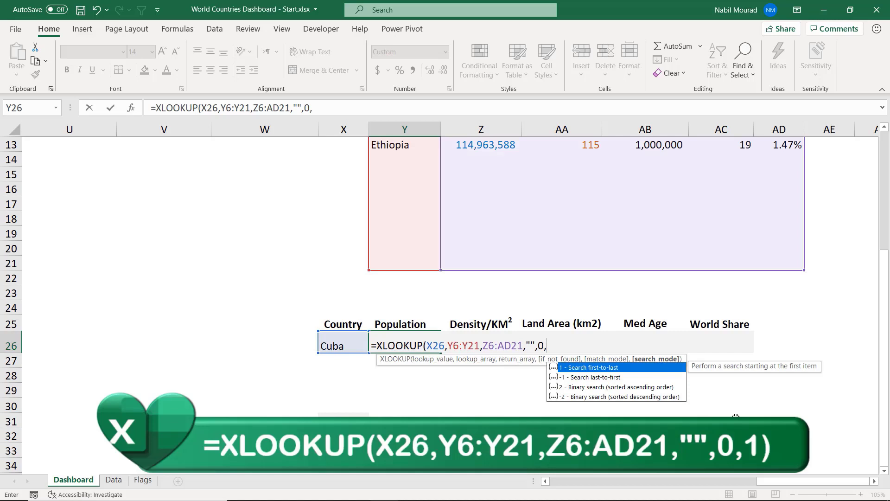
pyautogui.write('1)')
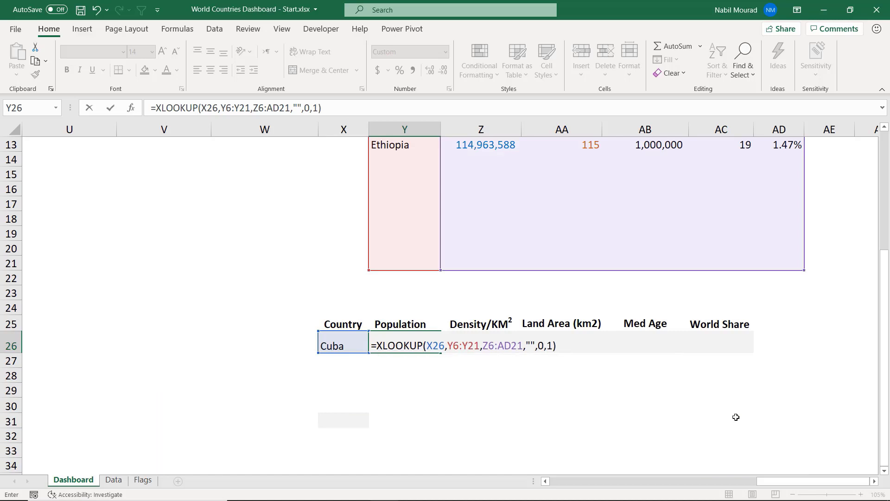
pyautogui.press('Return')
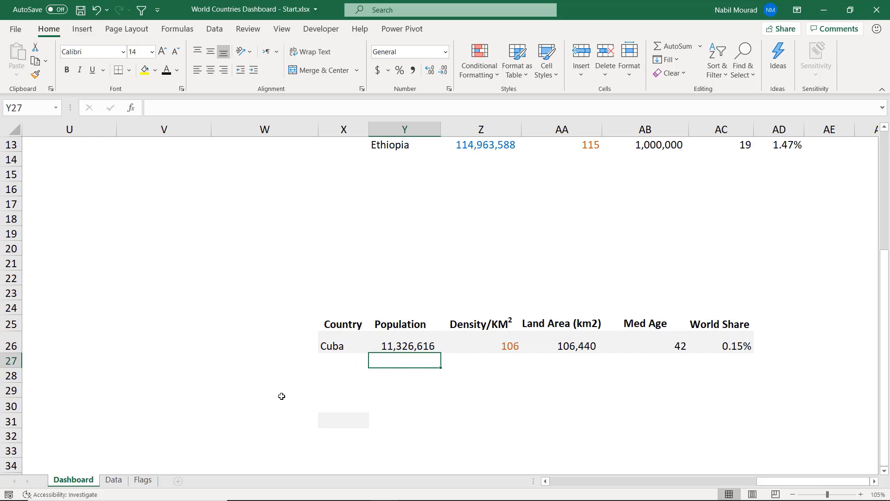
# Step: Copy the formatting of A2:F2 on the Data sheet onto X26:AC26 of the Dashboard sheet with Format Painter
pyautogui.click(116, 480)
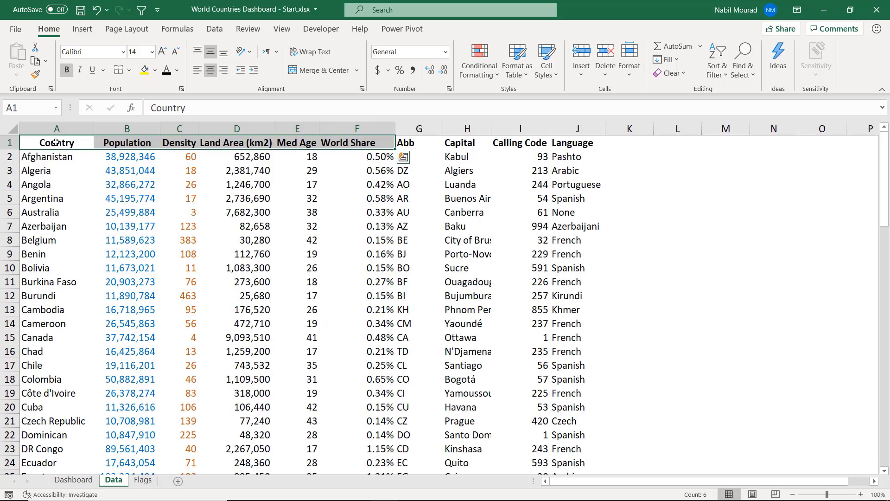
pyautogui.click(40, 155)
pyautogui.moveTo(41, 155); pyautogui.dragTo(348, 159)
pyautogui.click(36, 74)
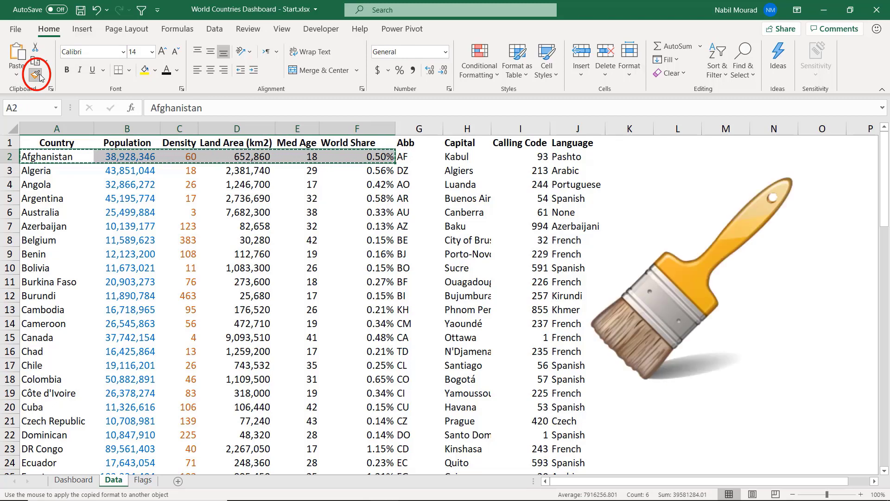
pyautogui.click(58, 483)
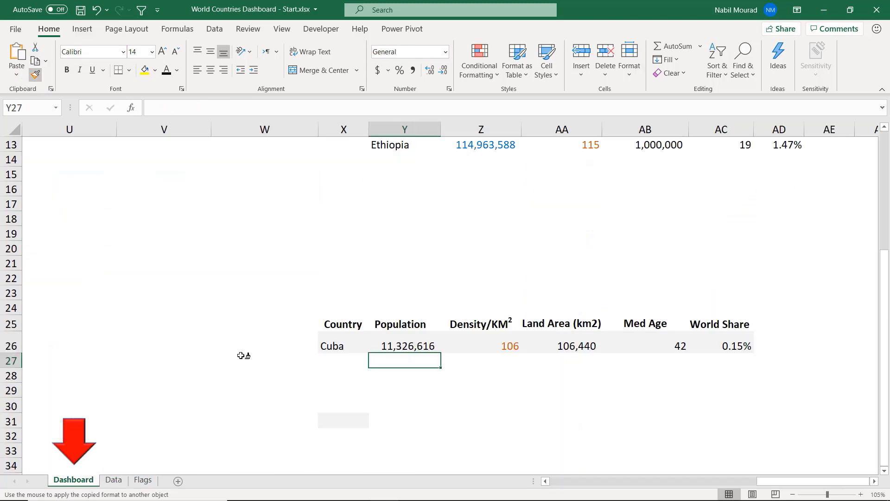
pyautogui.moveTo(330, 345); pyautogui.dragTo(724, 349)
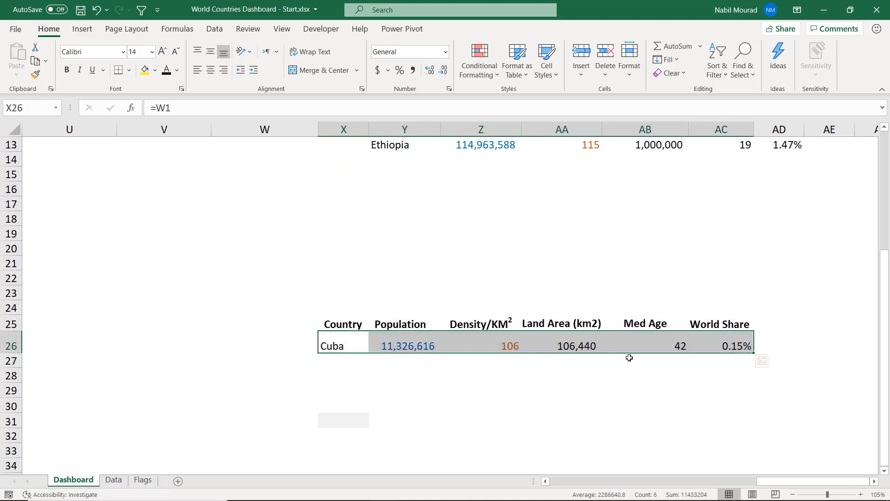
pyautogui.click(797, 433)
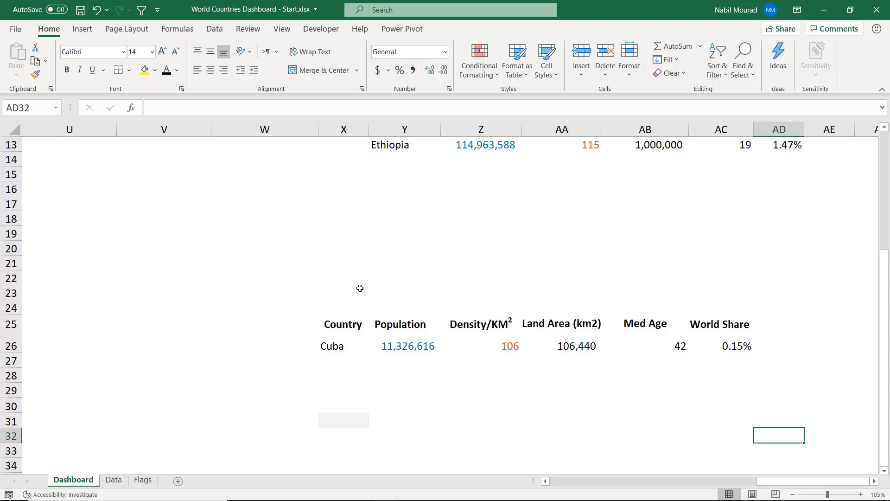
# Step: Copy the details table X25:AC26 and paste it as a linked picture at C1, above the chart
pyautogui.moveTo(332, 325); pyautogui.dragTo(724, 348)
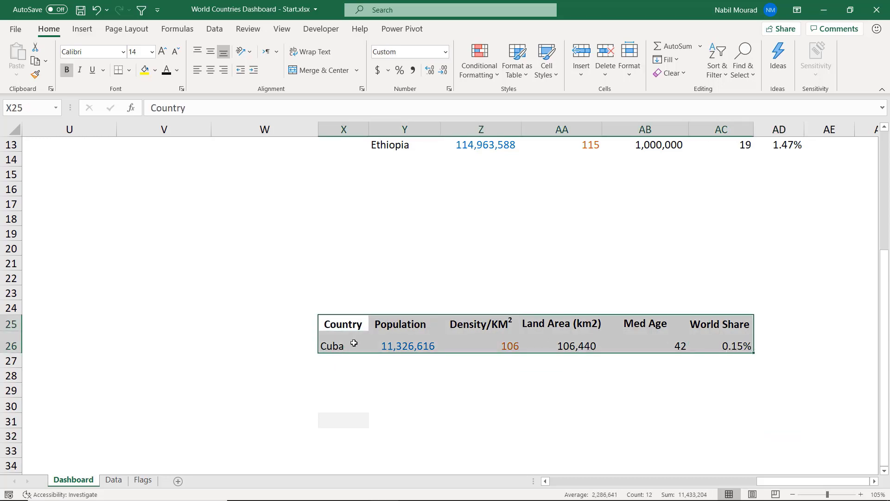
pyautogui.hotkey('ctrl', 'c')
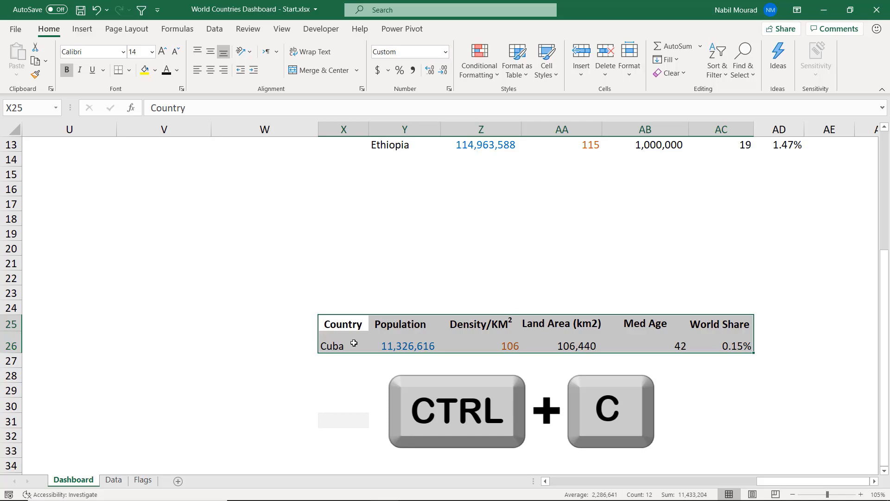
pyautogui.hotkey('ctrl', 'c')
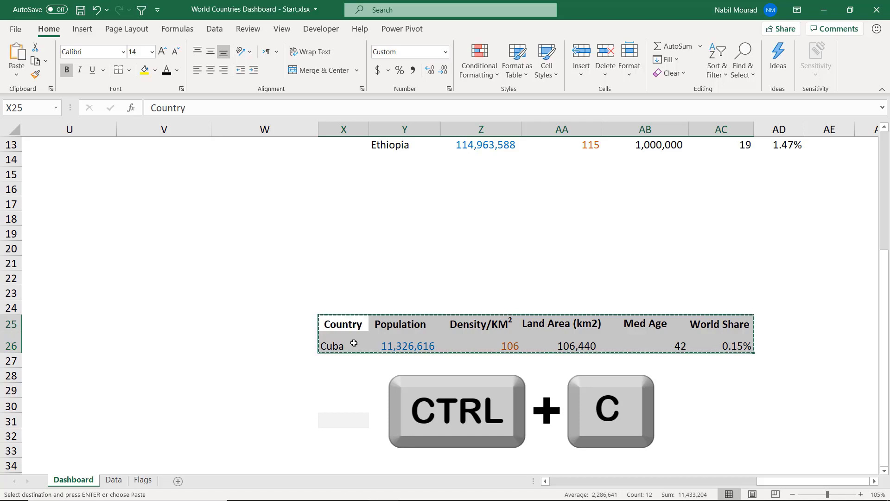
pyautogui.moveTo(768, 484); pyautogui.dragTo(559, 483)
pyautogui.scroll(4, 84, 286)
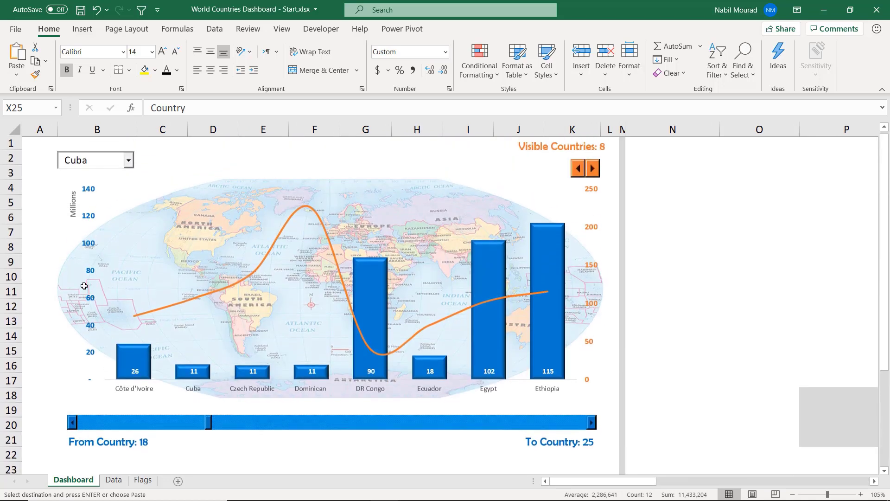
pyautogui.click(160, 144)
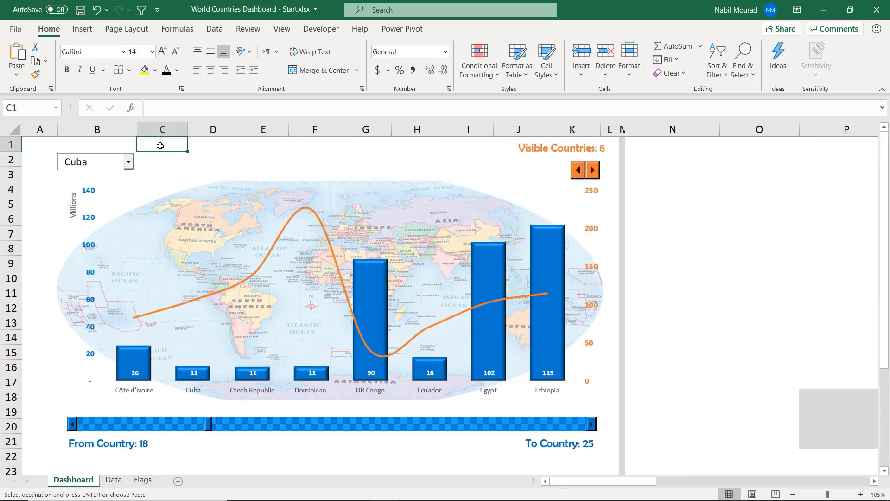
pyautogui.hotkey('ctrl', 'v')
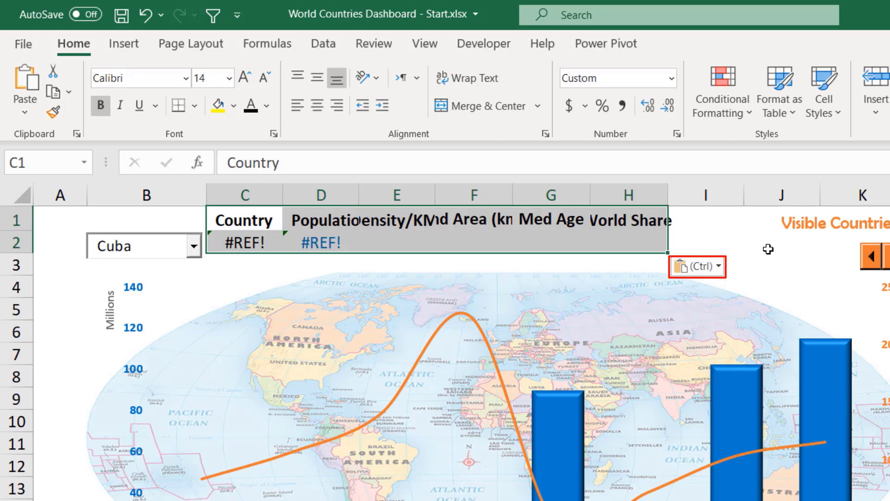
pyautogui.click(719, 268)
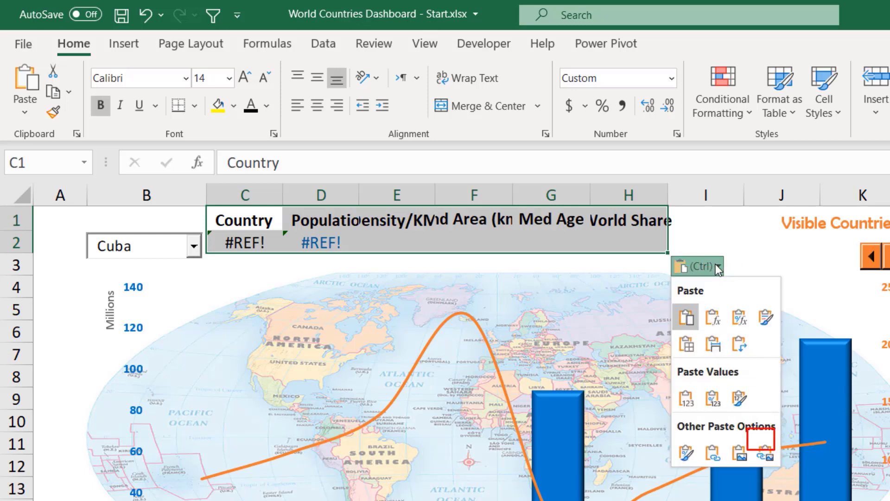
pyautogui.click(763, 457)
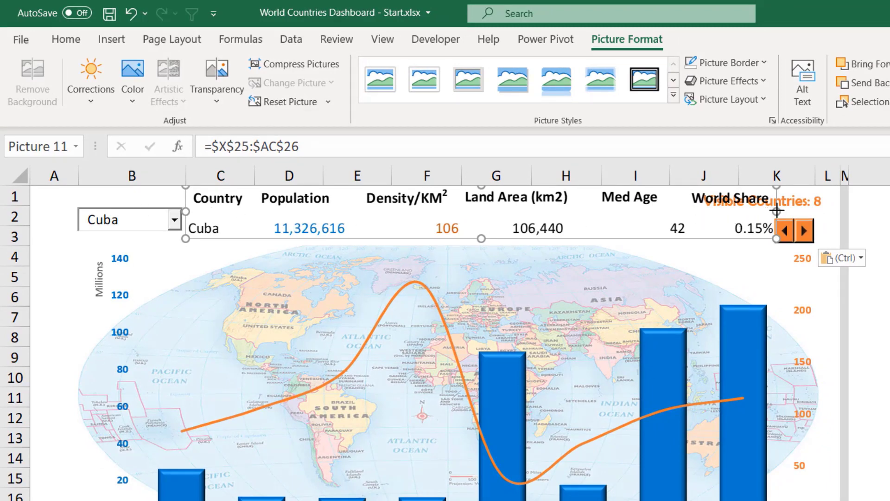
# Step: Fit the linked details picture between the combo box and the spin button, and shift the Visible Countries text box clear of it
pyautogui.moveTo(741, 210); pyautogui.dragTo(734, 212)
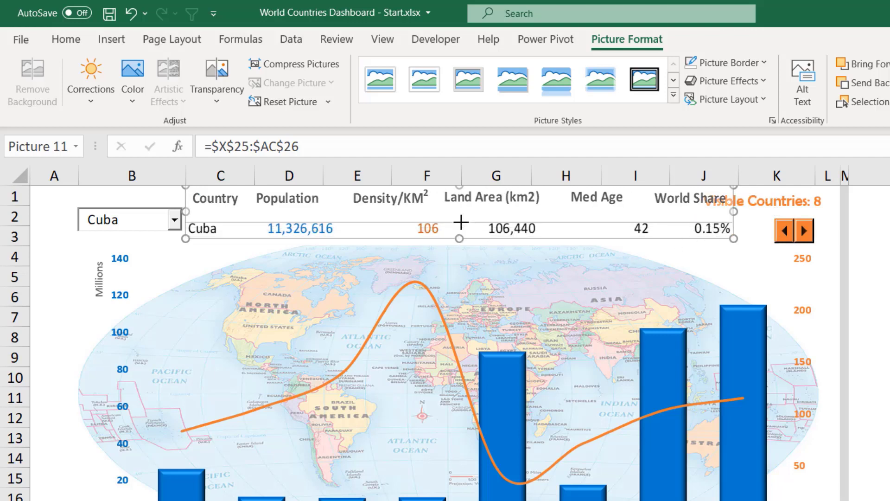
pyautogui.moveTo(462, 228); pyautogui.dragTo(481, 238)
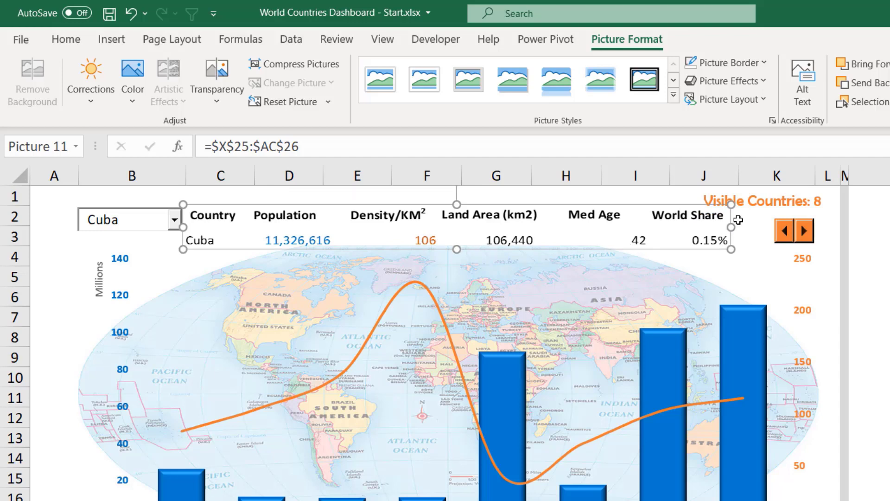
pyautogui.click(768, 203)
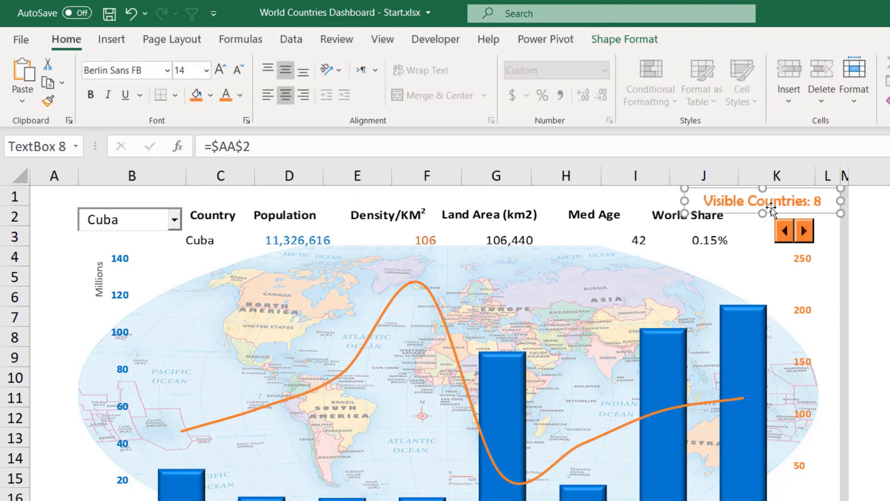
pyautogui.moveTo(771, 207); pyautogui.dragTo(781, 207)
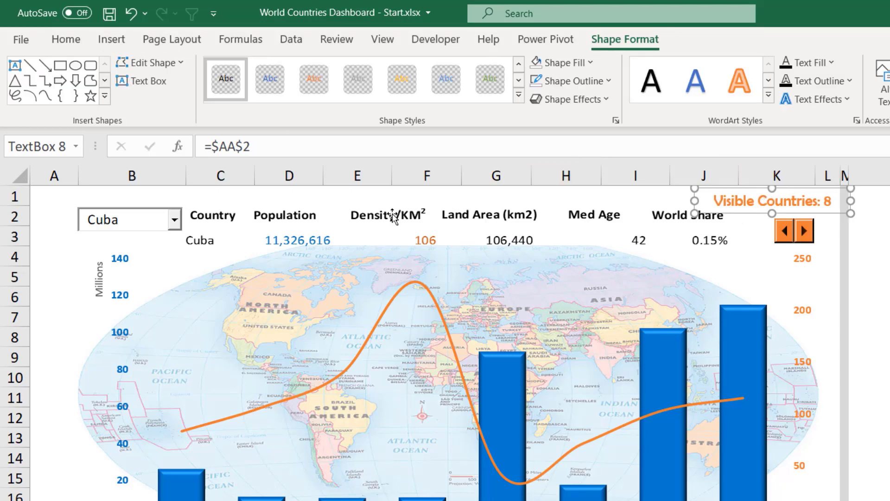
pyautogui.click(393, 216)
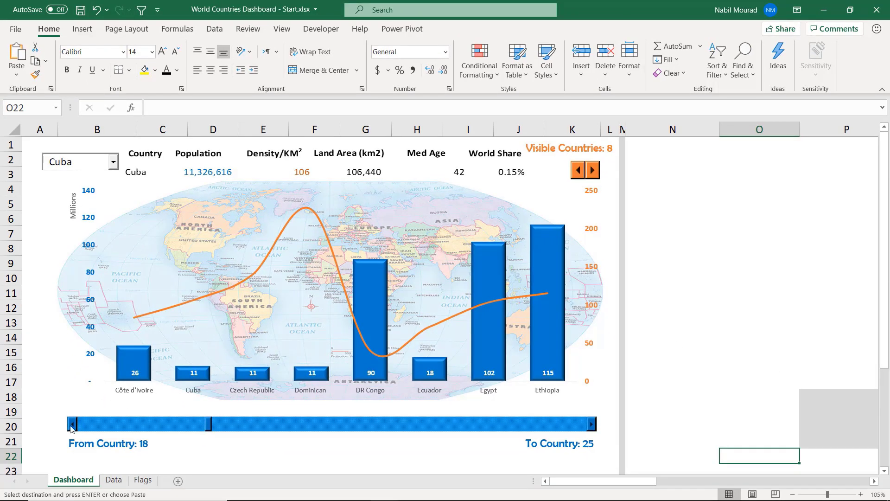
# Step: Test the dashboard controls by scrolling the chart to start at country 40, showing 9 countries and selecting Mexico in the combo box
pyautogui.moveTo(72, 425); pyautogui.dragTo(76, 428)
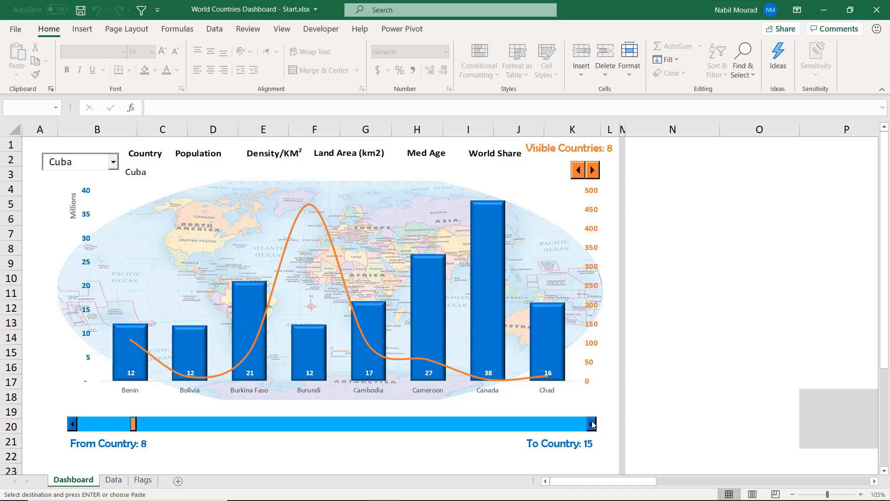
pyautogui.click(592, 423)
pyautogui.moveTo(592, 424); pyautogui.dragTo(592, 426)
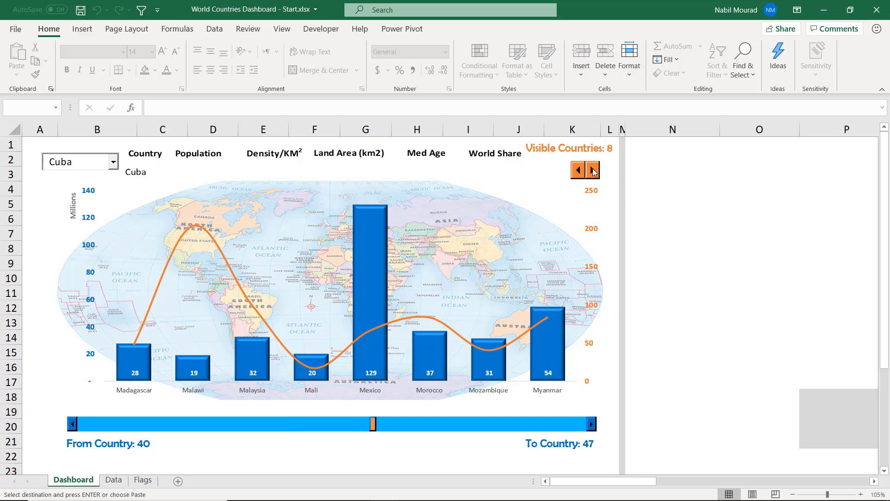
pyautogui.moveTo(593, 172); pyautogui.dragTo(578, 171)
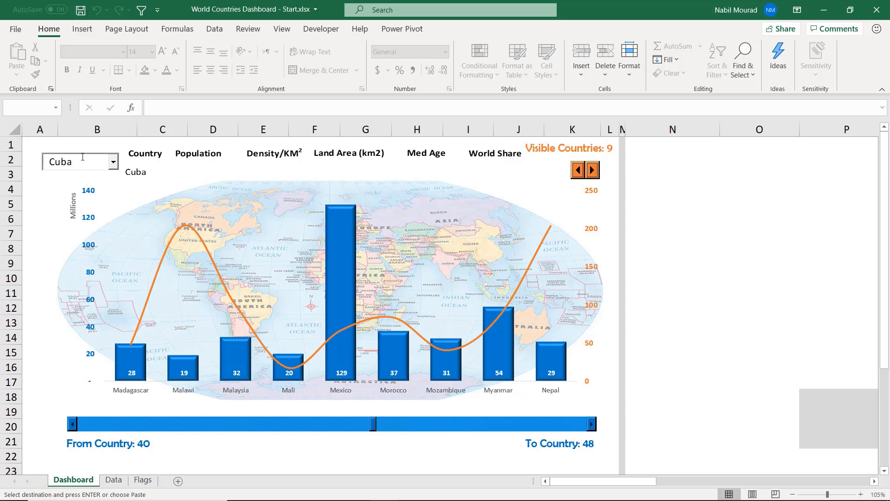
pyautogui.click(113, 162)
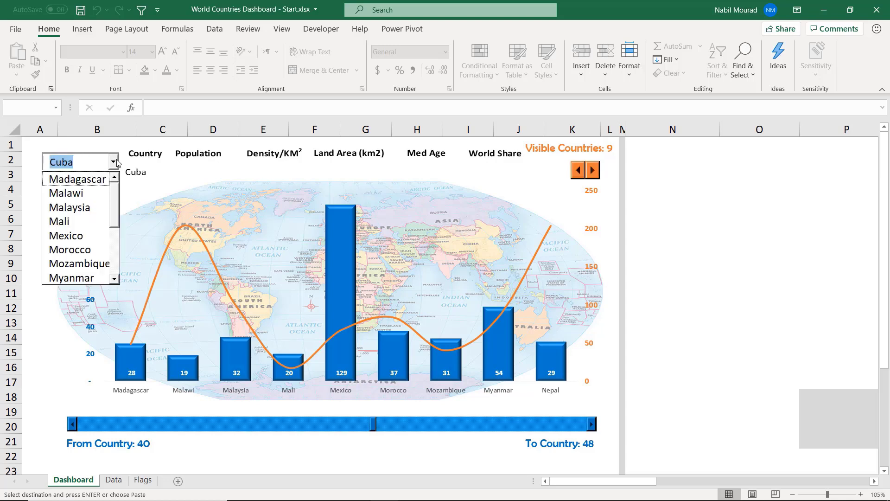
pyautogui.click(79, 236)
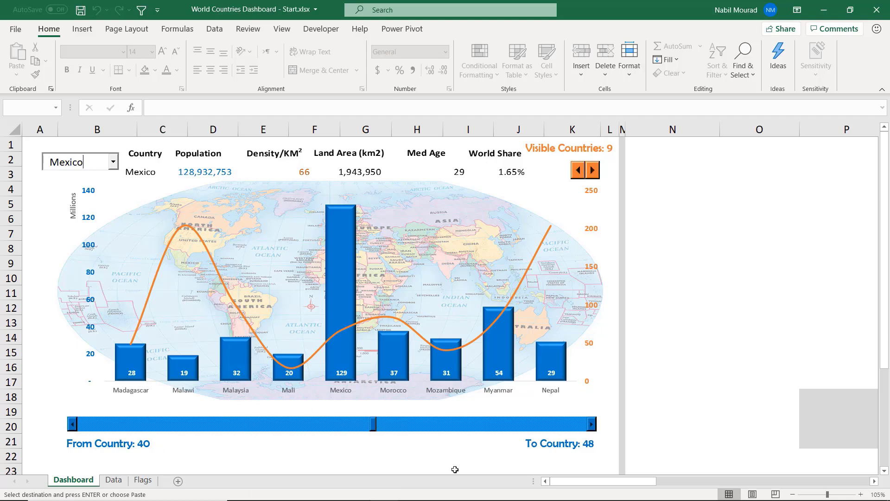
# Step: Insert a text box below the scroll bar containing the title "Countries Of The World - Statistics and Insights"
pyautogui.click(82, 28)
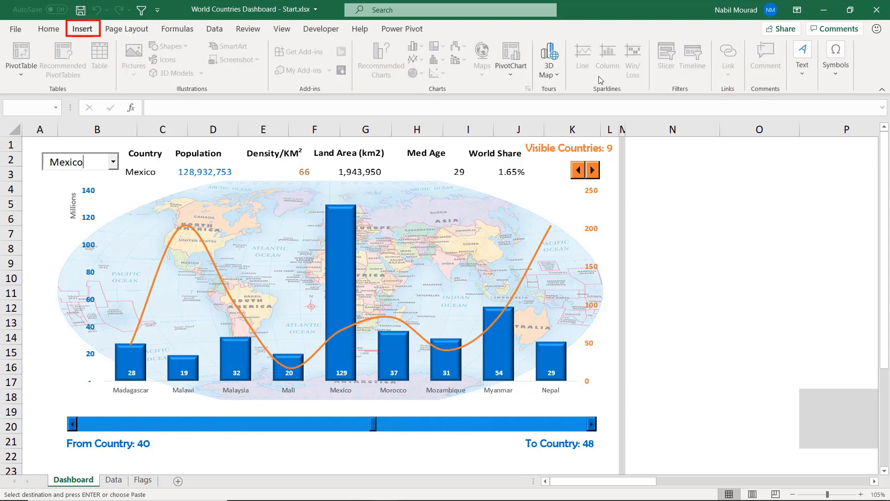
pyautogui.click(709, 202)
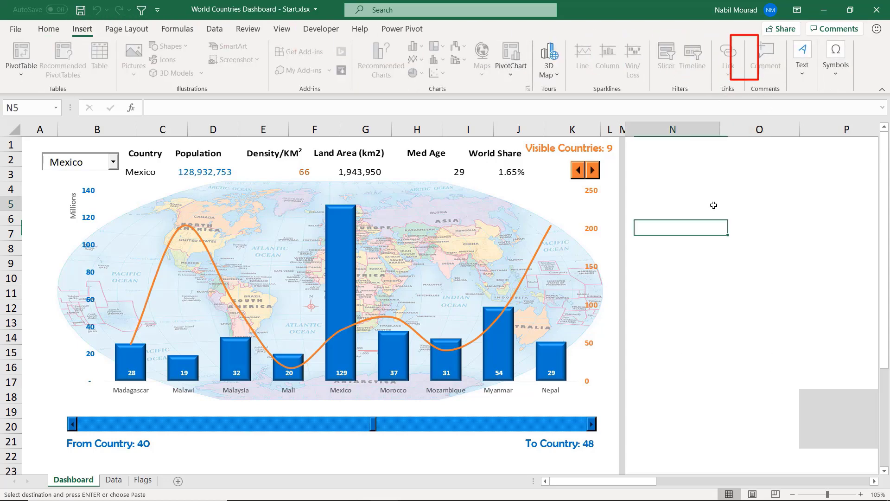
pyautogui.click(806, 77)
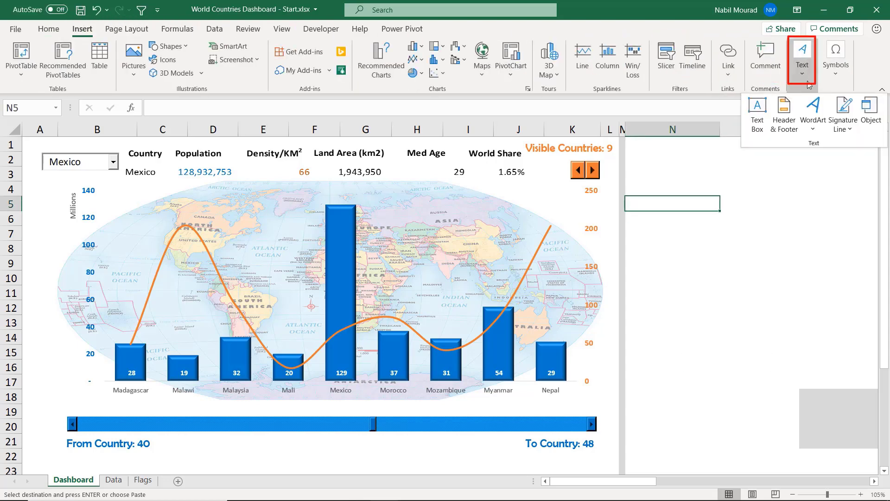
pyautogui.click(759, 119)
pyautogui.moveTo(170, 445); pyautogui.dragTo(507, 294)
pyautogui.scroll(1, 620, 302)
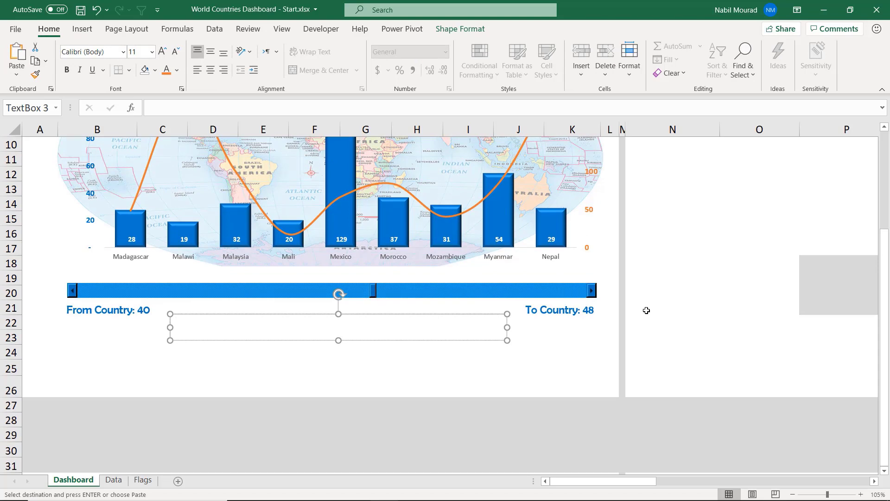
pyautogui.write('Countries Of The World - Statistics and Insights')
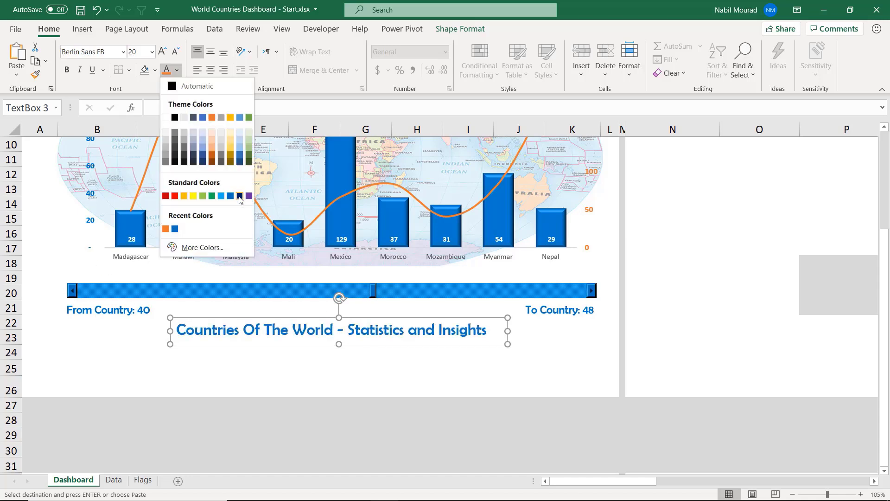
# Step: Format the title text box with dark blue, centred text and no outline
pyautogui.click(240, 196)
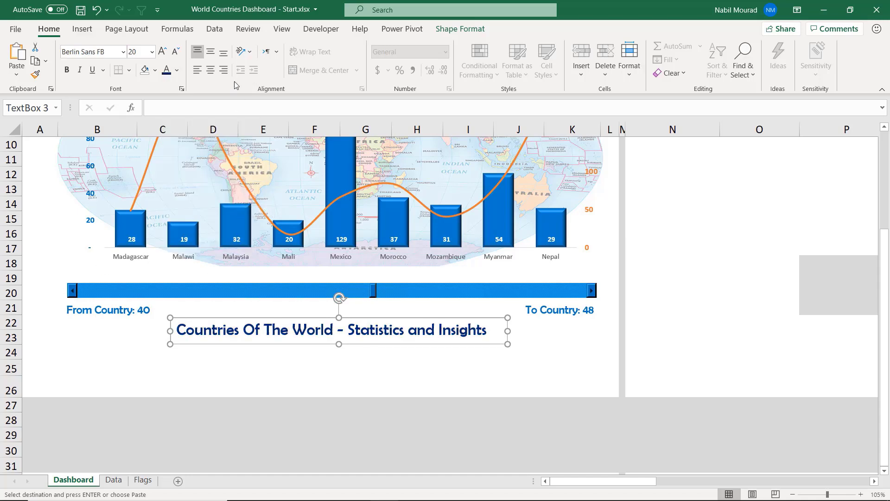
pyautogui.click(210, 71)
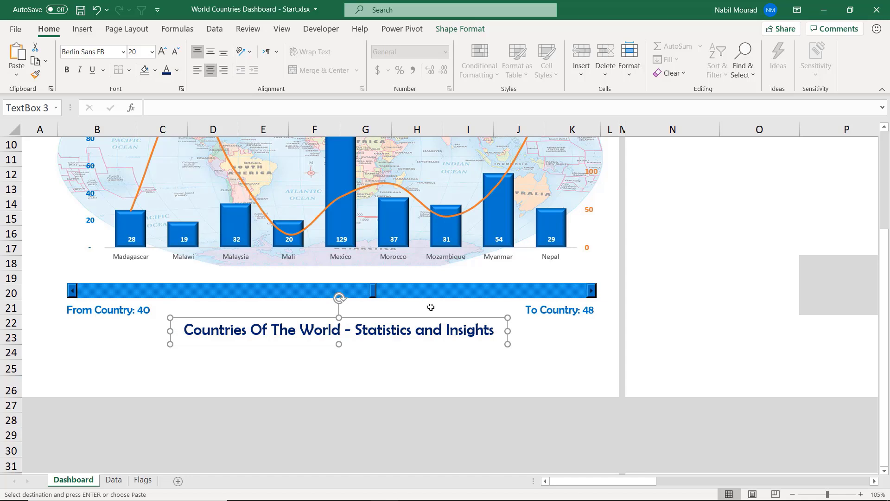
pyautogui.click(473, 29)
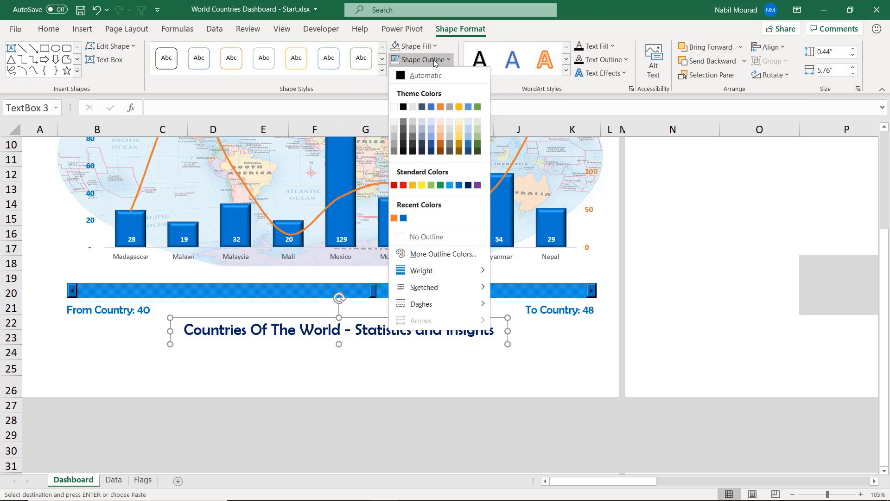
pyautogui.click(438, 237)
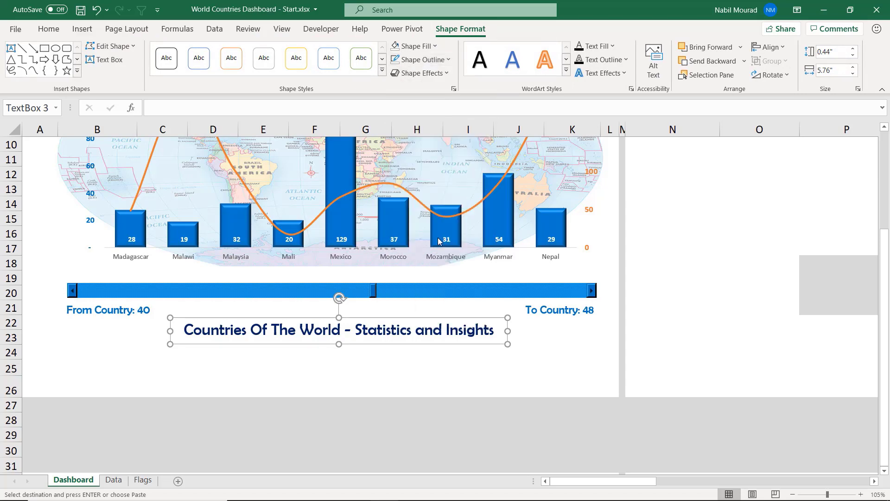
# Step: Set the title text box to "Don't move or size with cells" and nudge it slightly left
pyautogui.rightClick(489, 319)
pyautogui.click(540, 310)
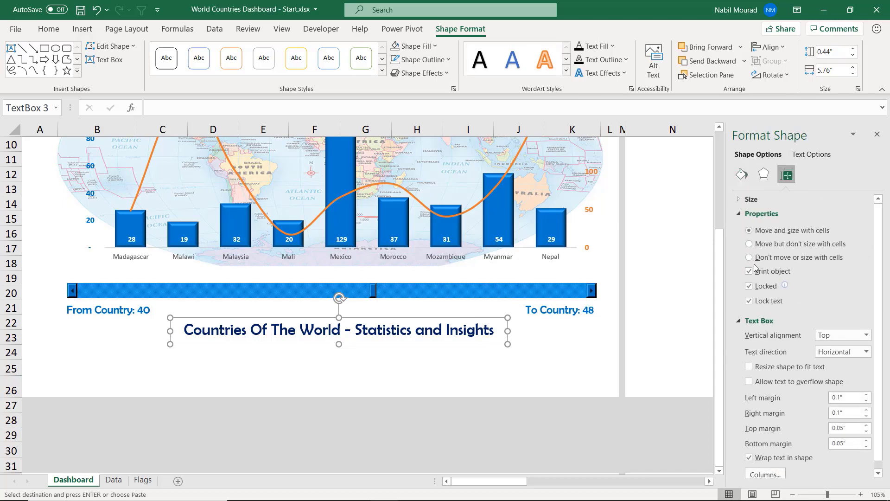
pyautogui.click(750, 257)
pyautogui.click(49, 28)
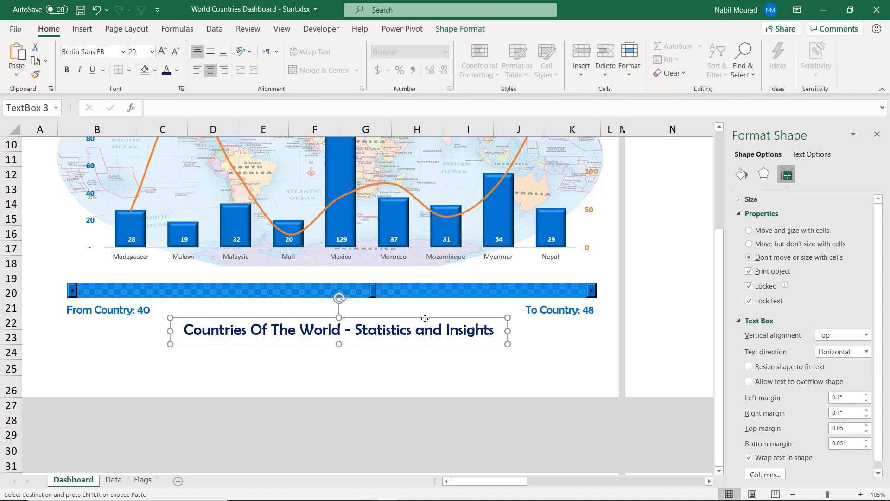
pyautogui.moveTo(426, 319); pyautogui.dragTo(422, 319)
pyautogui.click(877, 134)
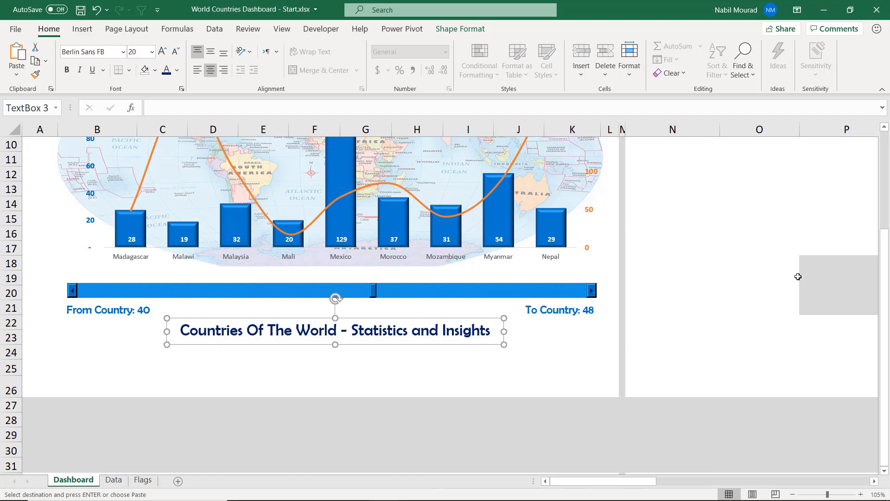
pyautogui.scroll(3, 798, 277)
pyautogui.click(863, 456)
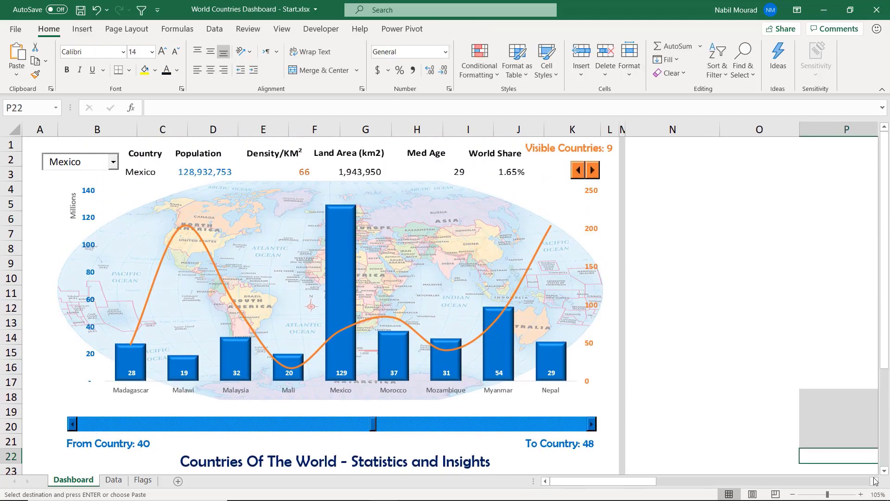
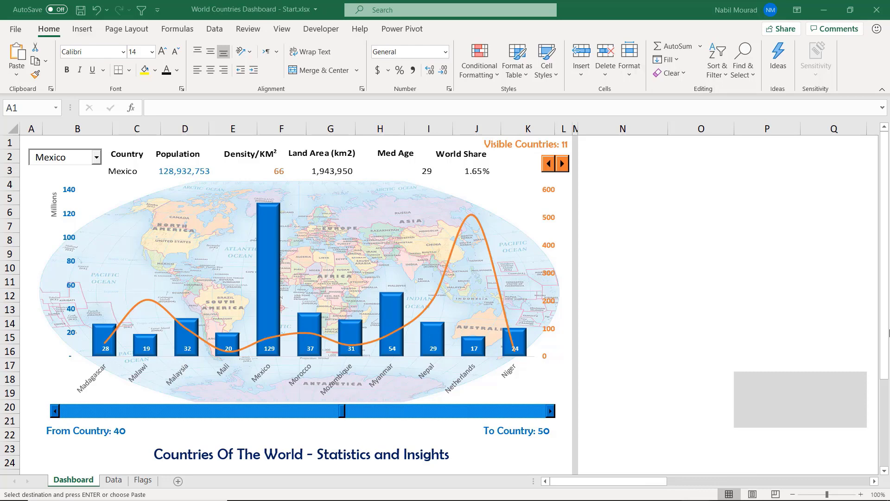
# Step: Insert a filled map chart from the Country and Population cells X25:Y26 and move it clear of the data
pyautogui.moveTo(589, 481); pyautogui.dragTo(791, 483)
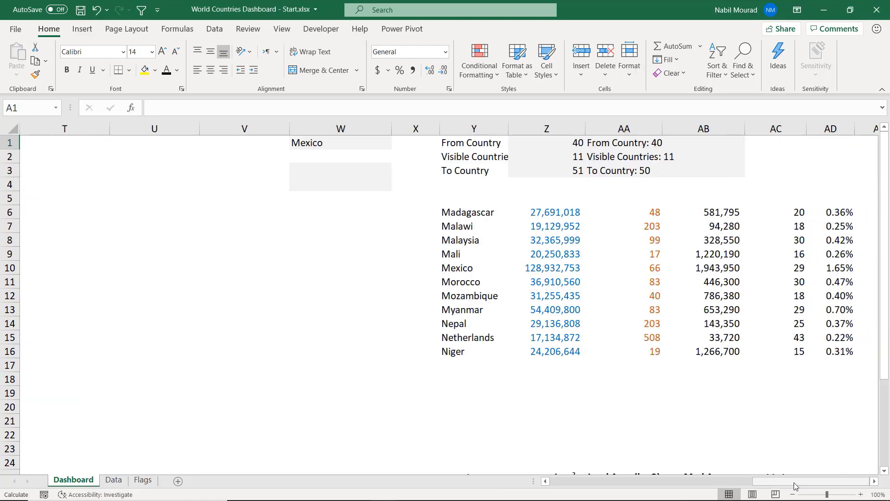
pyautogui.scroll(-2, 733, 386)
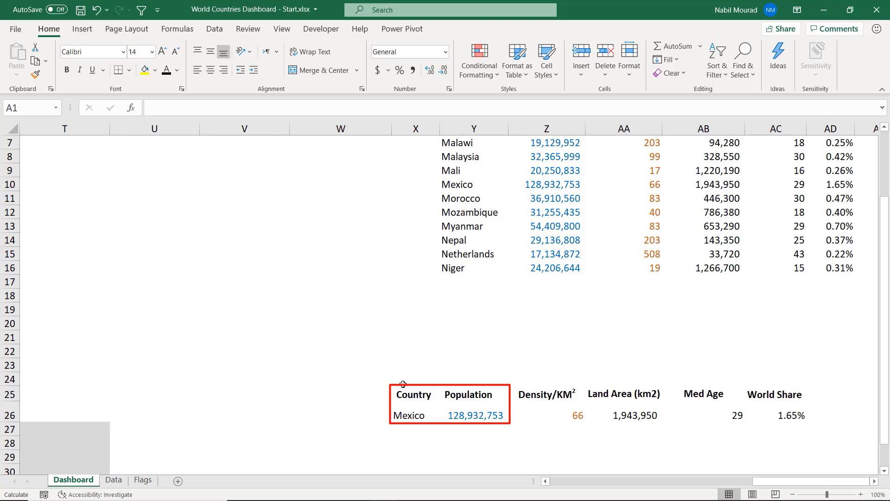
pyautogui.moveTo(402, 392); pyautogui.dragTo(463, 406)
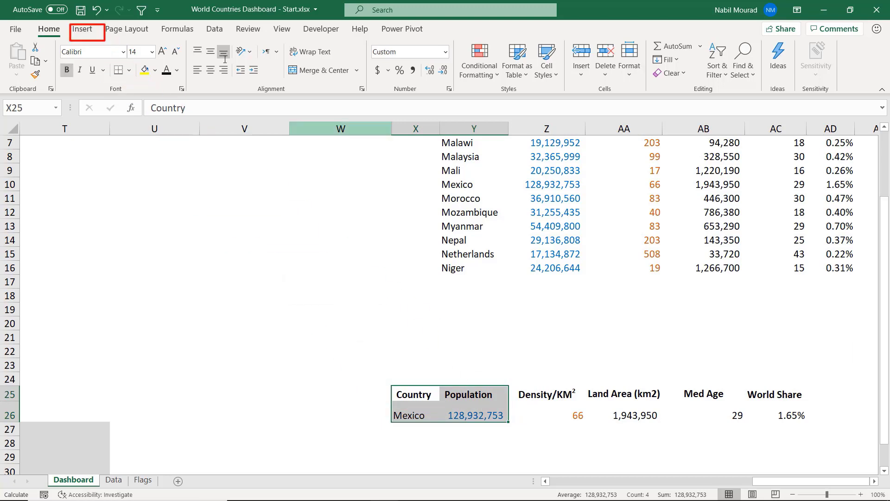
pyautogui.click(83, 29)
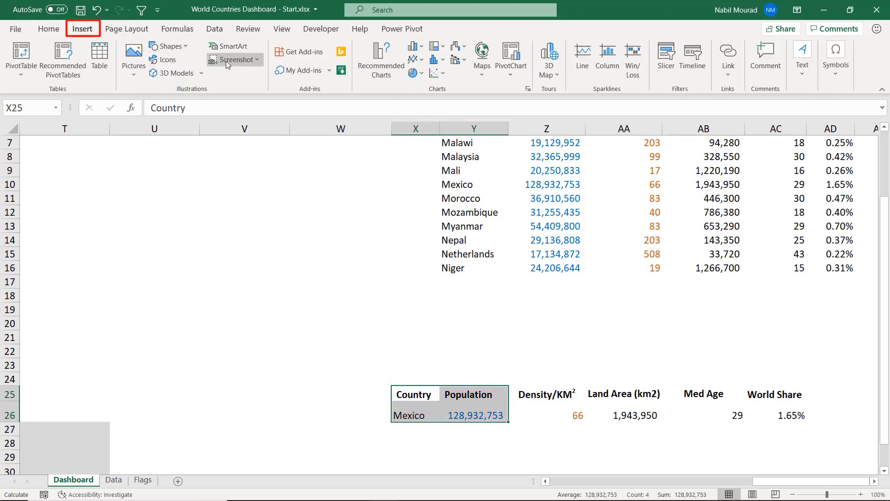
pyautogui.click(485, 76)
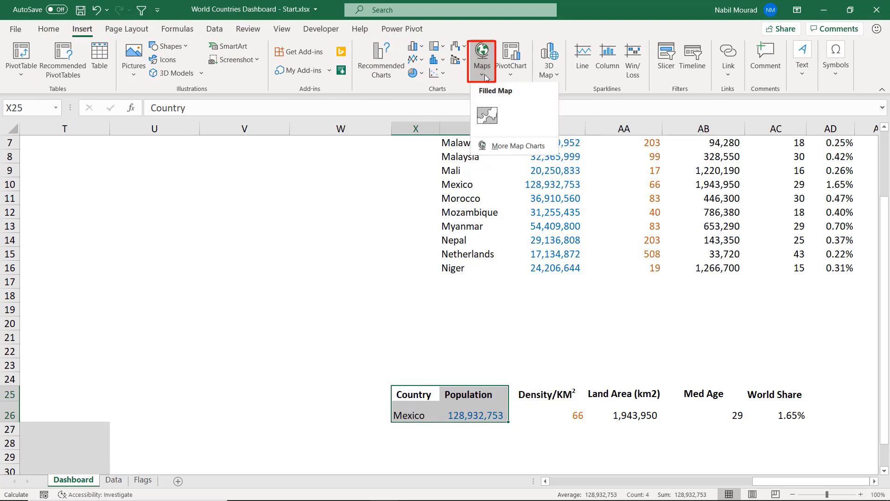
pyautogui.click(488, 116)
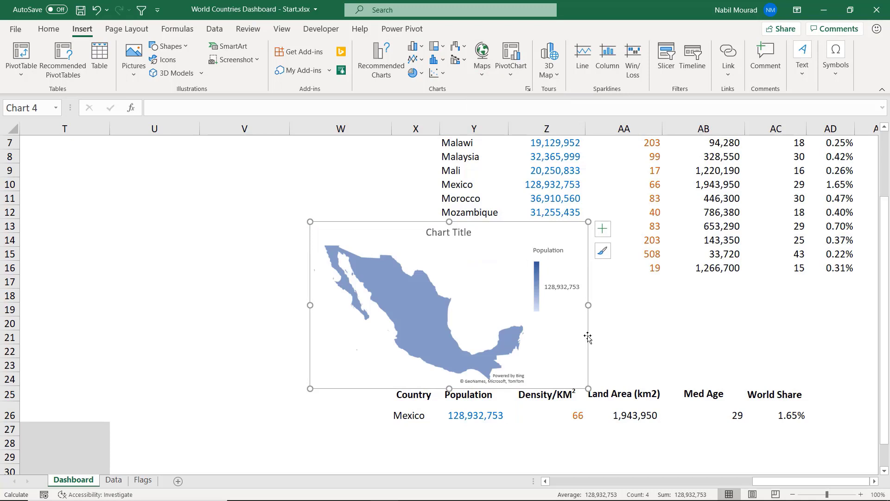
pyautogui.moveTo(589, 335); pyautogui.dragTo(426, 312)
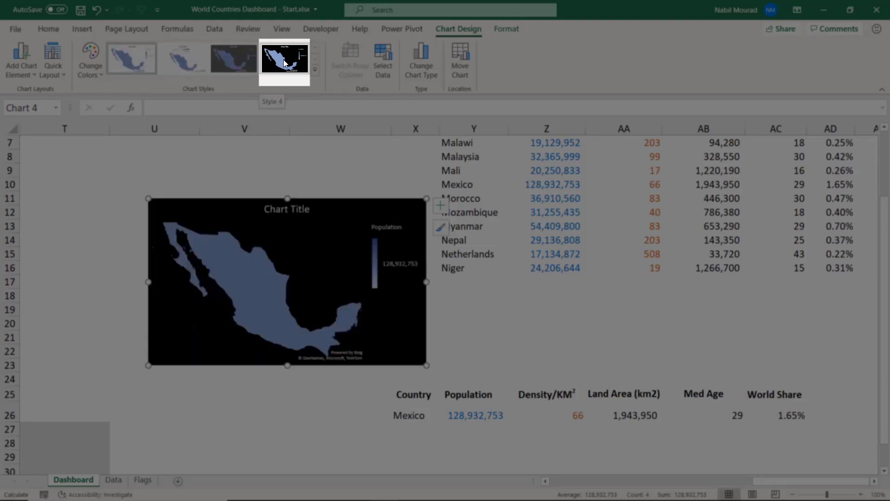
# Step: Apply chart Style 4 to the map, delete its legend and title, and shift the chart slightly away from the data
pyautogui.click(284, 62)
pyautogui.click(377, 255)
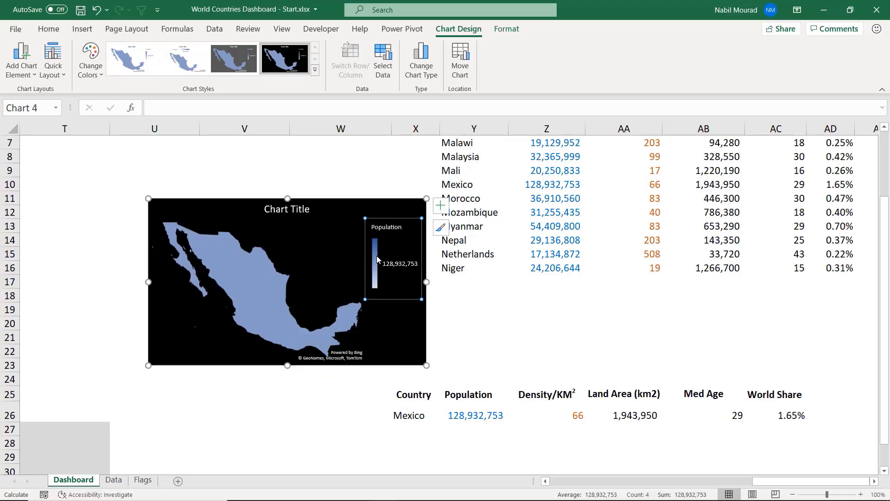
pyautogui.press('Delete')
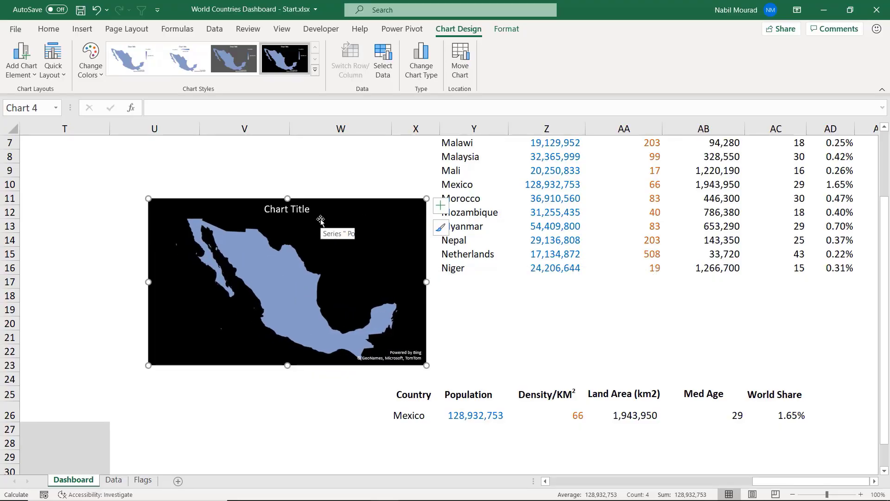
pyautogui.click(302, 211)
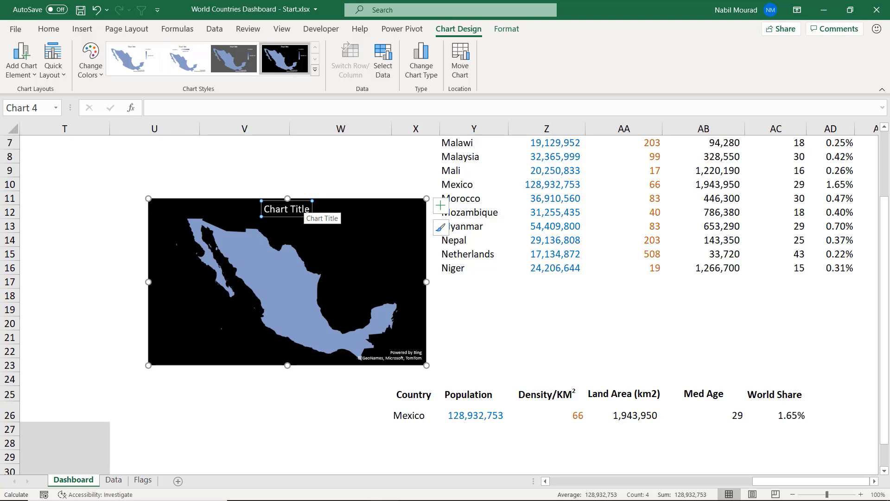
pyautogui.press('Delete')
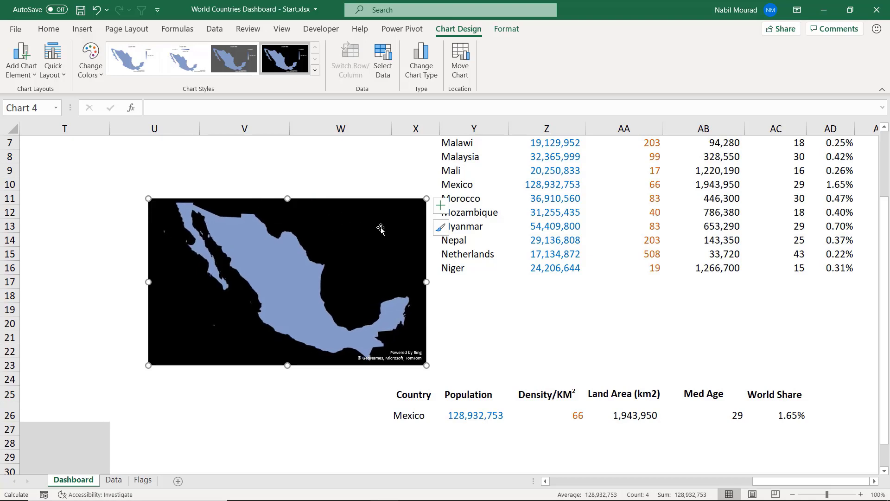
pyautogui.moveTo(423, 244); pyautogui.dragTo(397, 238)
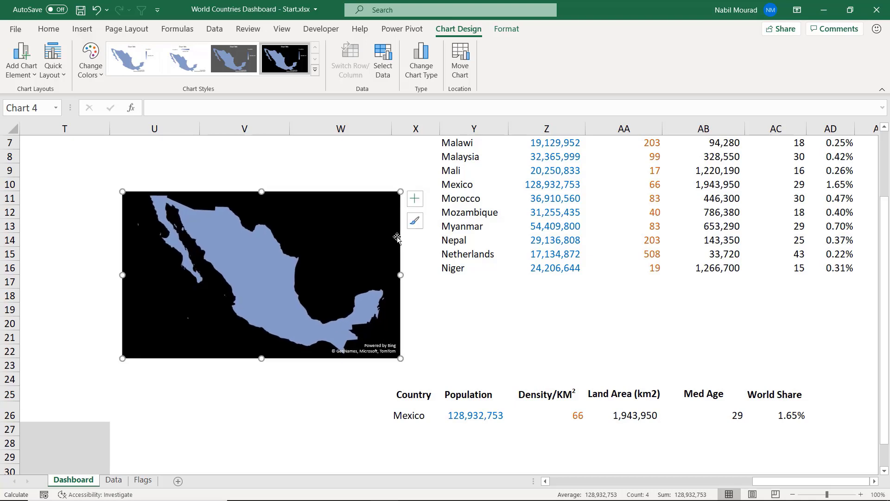
# Step: Add a data label to the map chart showing only the category name
pyautogui.click(419, 200)
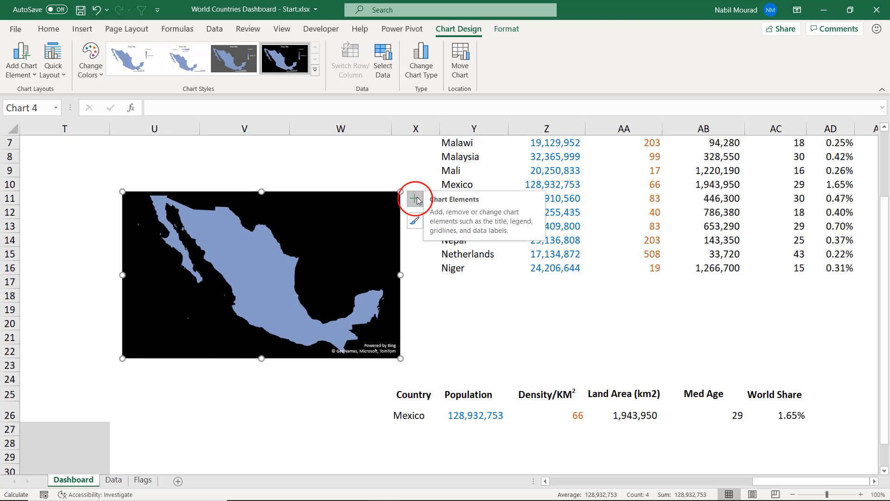
pyautogui.click(416, 199)
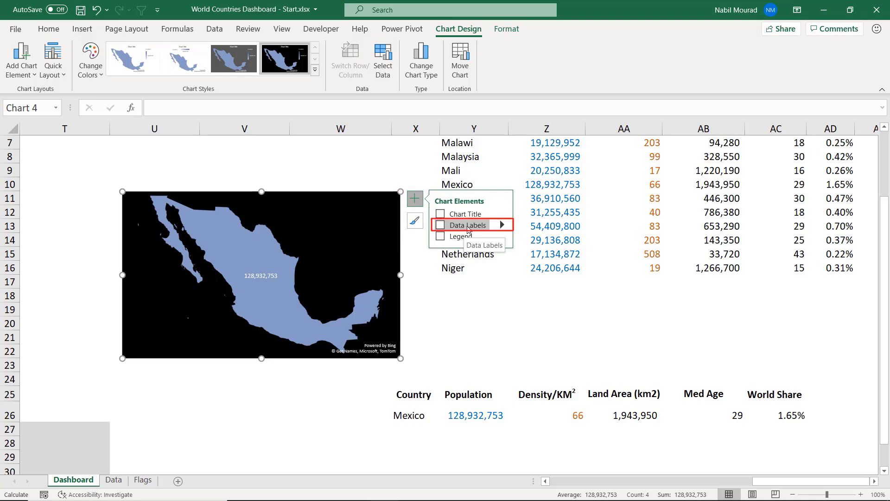
pyautogui.click(502, 225)
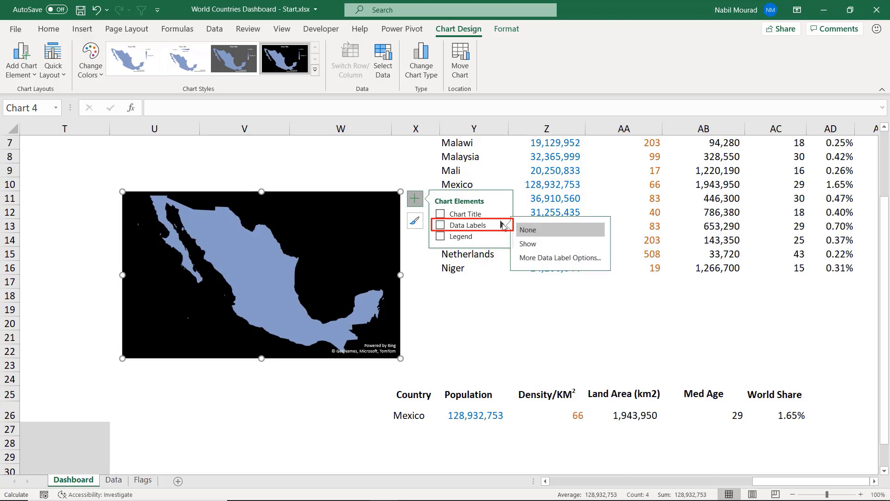
pyautogui.click(540, 259)
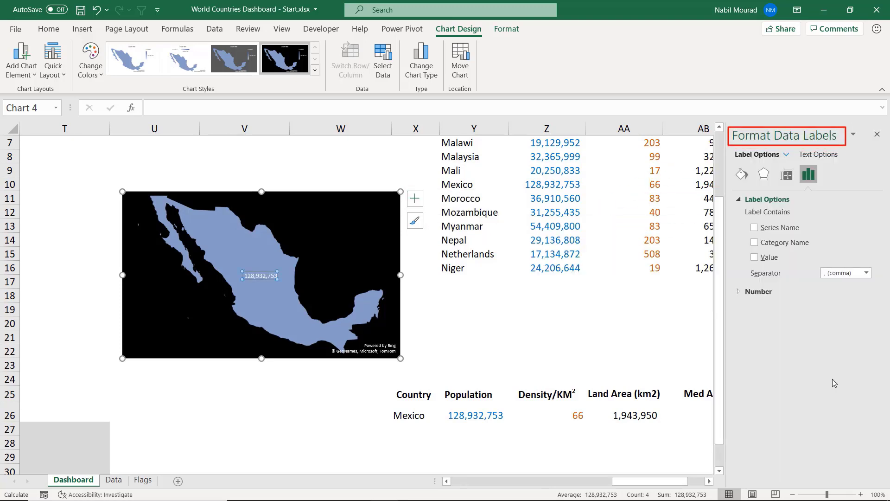
pyautogui.click(754, 243)
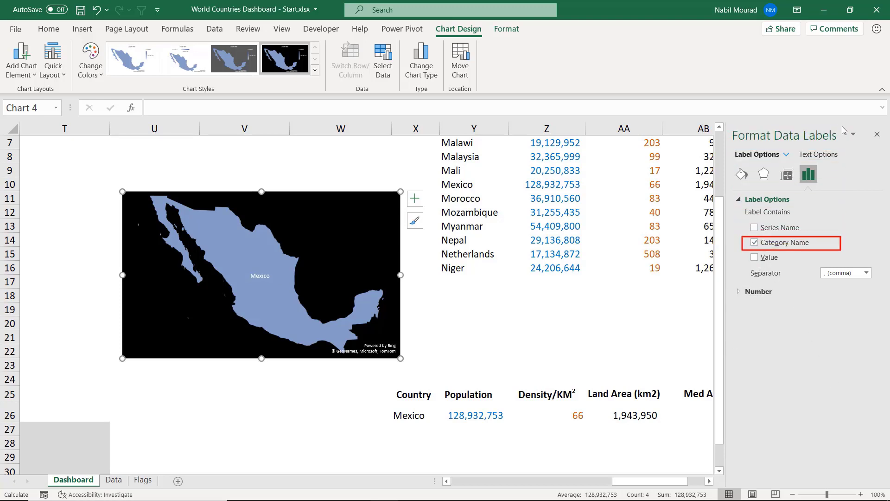
pyautogui.click(877, 134)
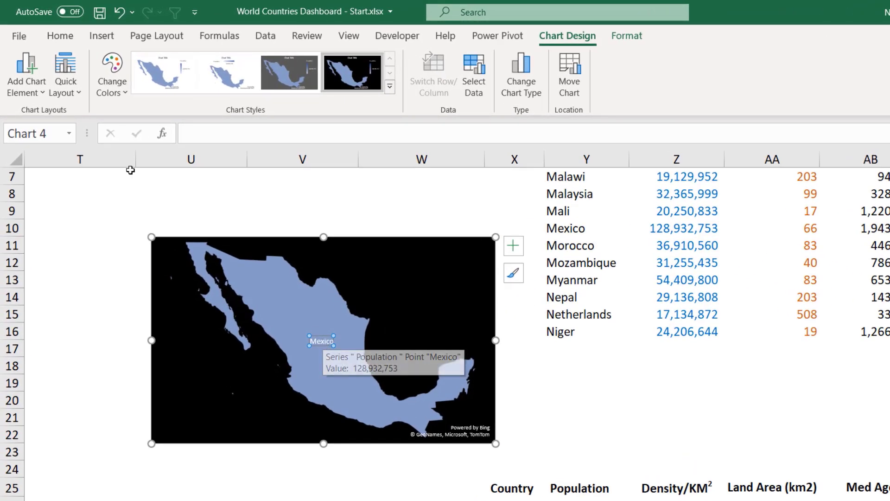
# Step: Enlarge the map's country label to font size 18 and make it bold
pyautogui.click(57, 37)
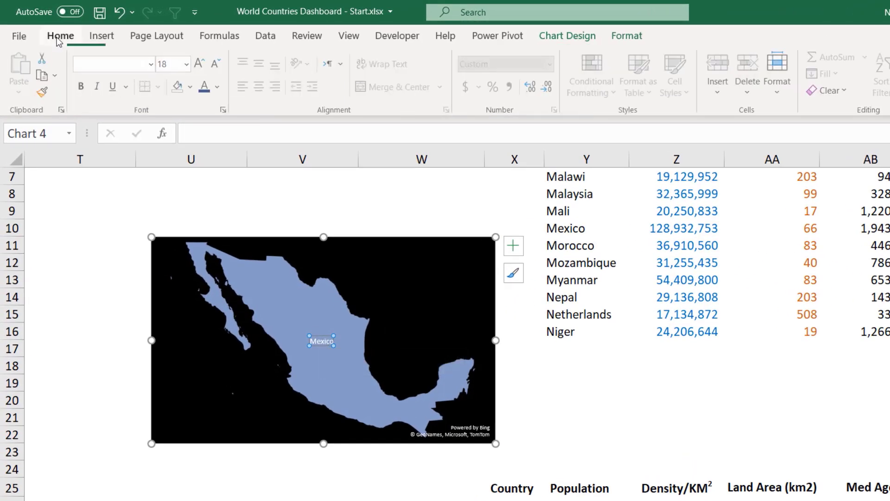
pyautogui.click(201, 65)
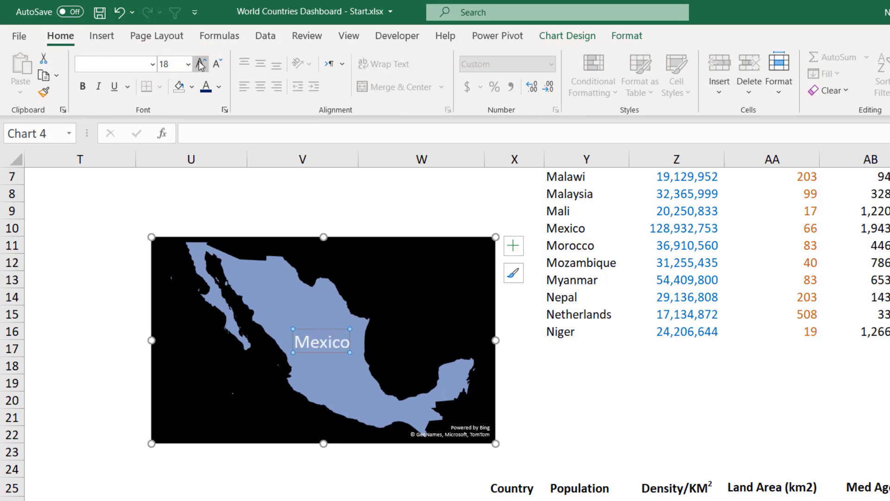
pyautogui.click(84, 88)
pyautogui.click(152, 64)
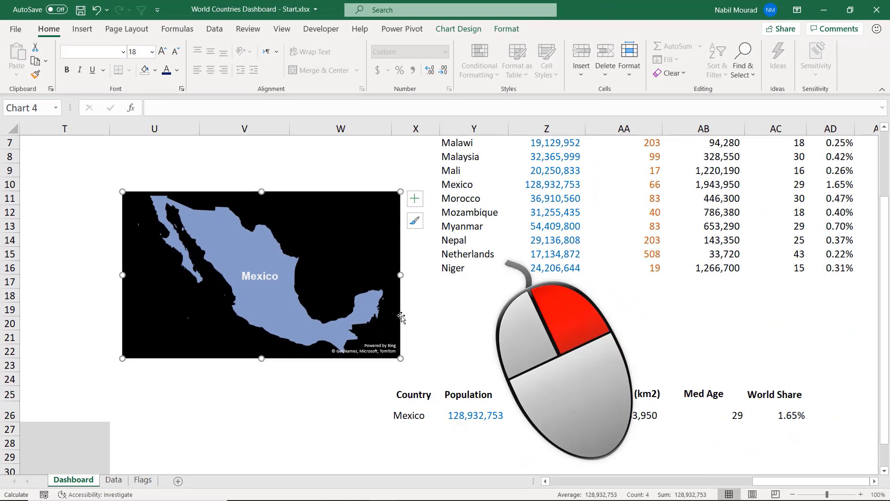
# Step: Set the map chart's properties to "Don't move or size with cells"
pyautogui.rightClick(398, 317)
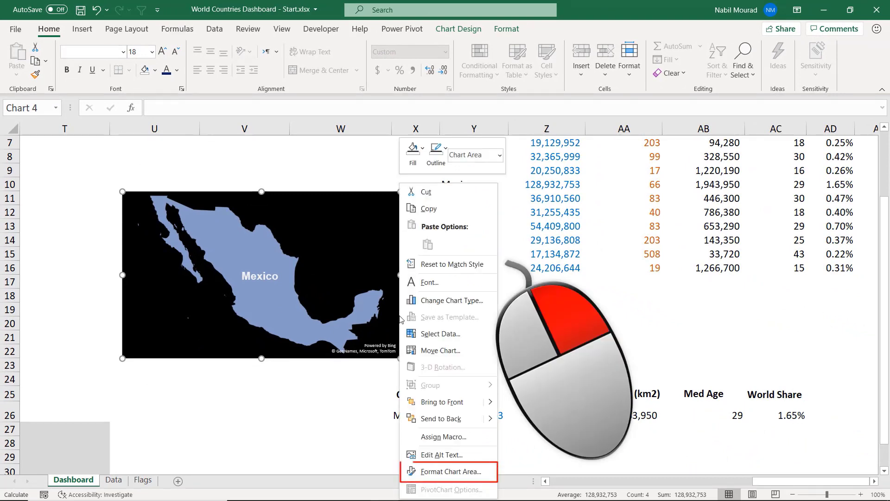
pyautogui.click(452, 471)
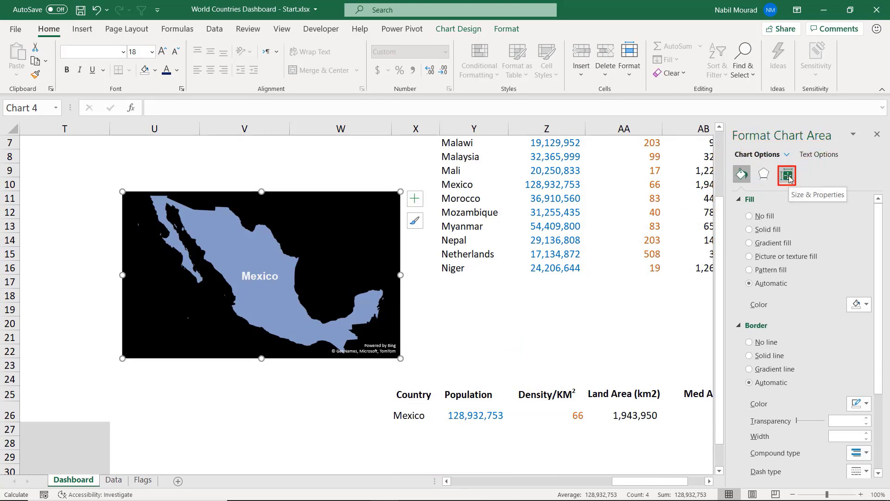
pyautogui.click(789, 177)
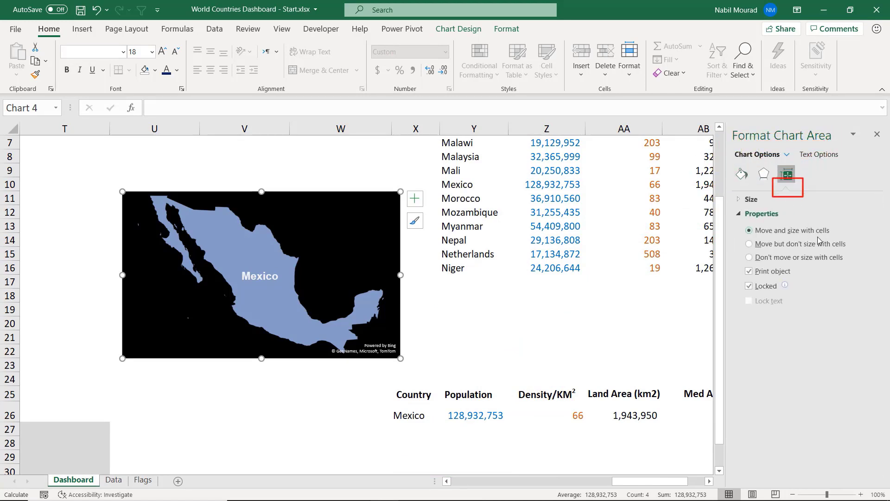
pyautogui.click(749, 257)
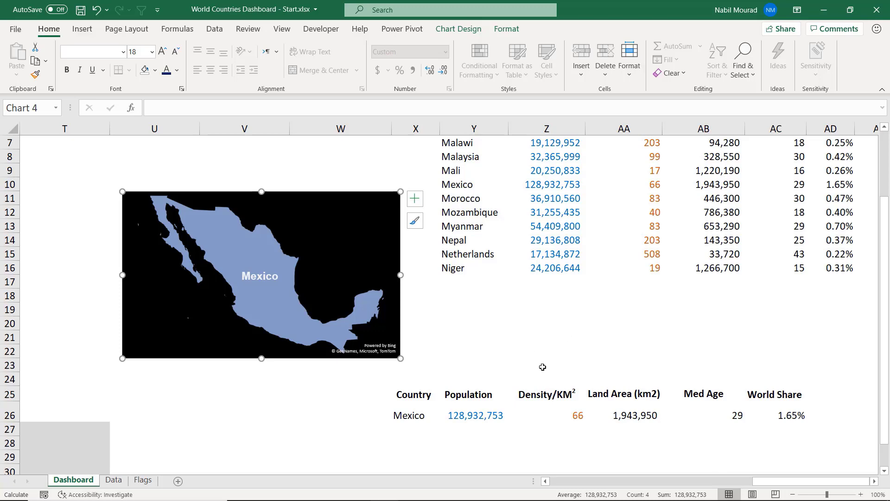
# Step: Move the map chart into the dashboard's blank area in columns N to Q, beside the main chart and above the grey block
pyautogui.moveTo(773, 483); pyautogui.dragTo(676, 482)
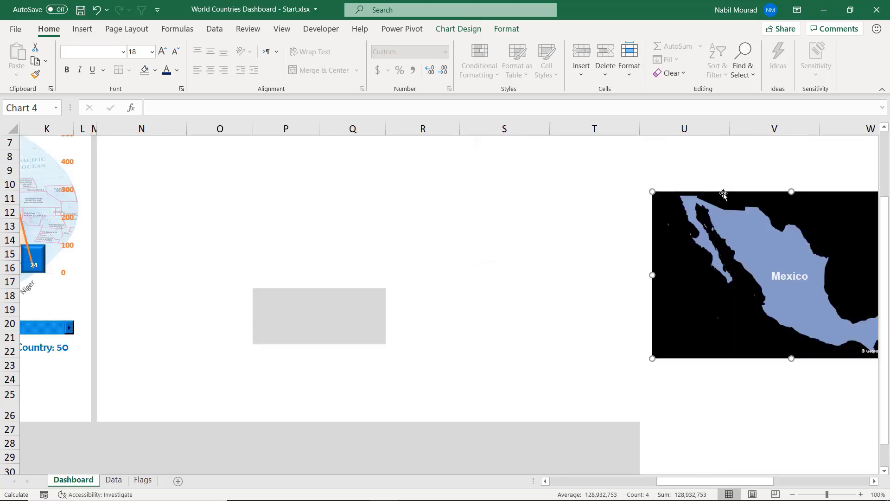
pyautogui.moveTo(722, 196); pyautogui.dragTo(190, 149)
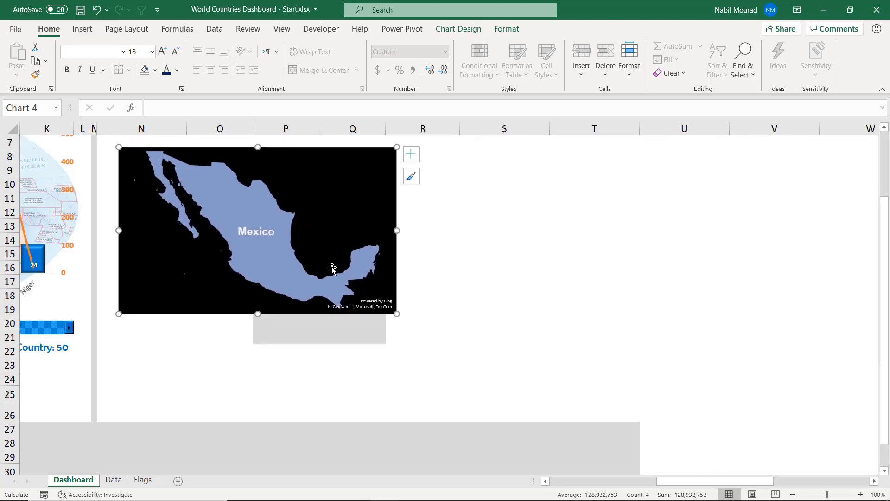
pyautogui.moveTo(744, 482); pyautogui.dragTo(637, 482)
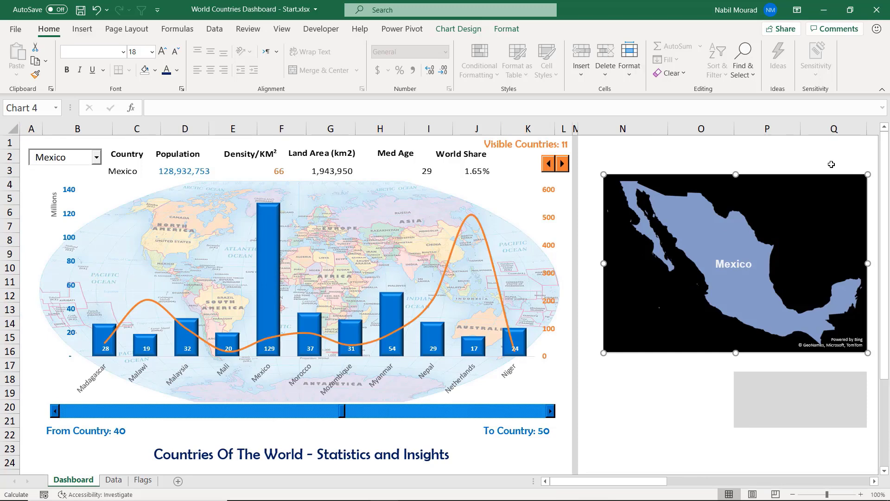
pyautogui.moveTo(738, 268)
# Step: Enter the formula ="Total Population of "&X26 in cell X31, below the selected country's details
pyautogui.hscroll(10, 876, 487)
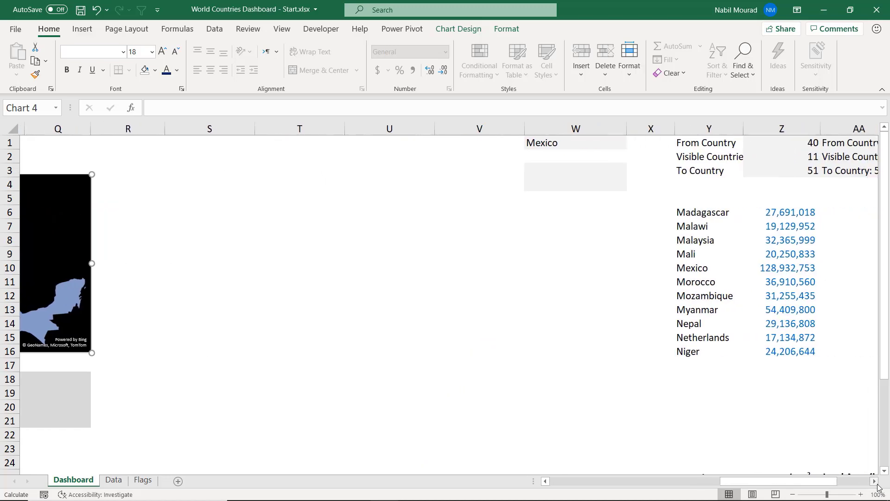
pyautogui.hscroll(3, 878, 487)
pyautogui.scroll(-4, 765, 407)
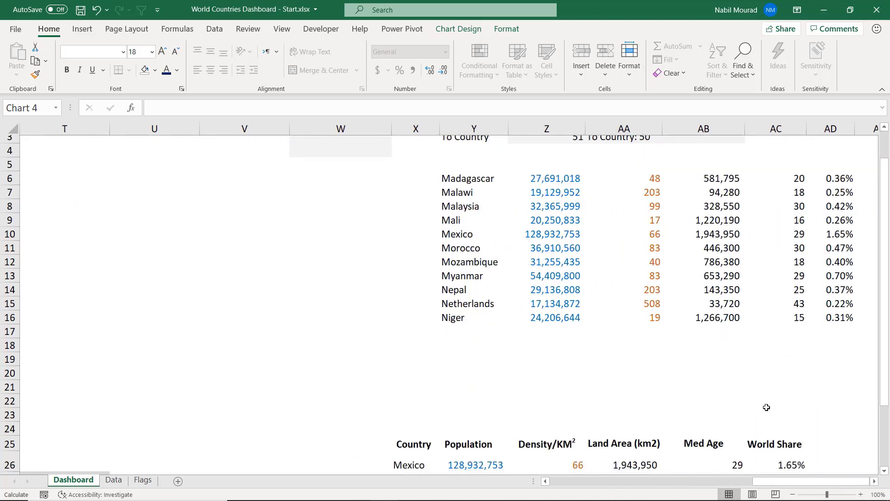
pyautogui.click(409, 401)
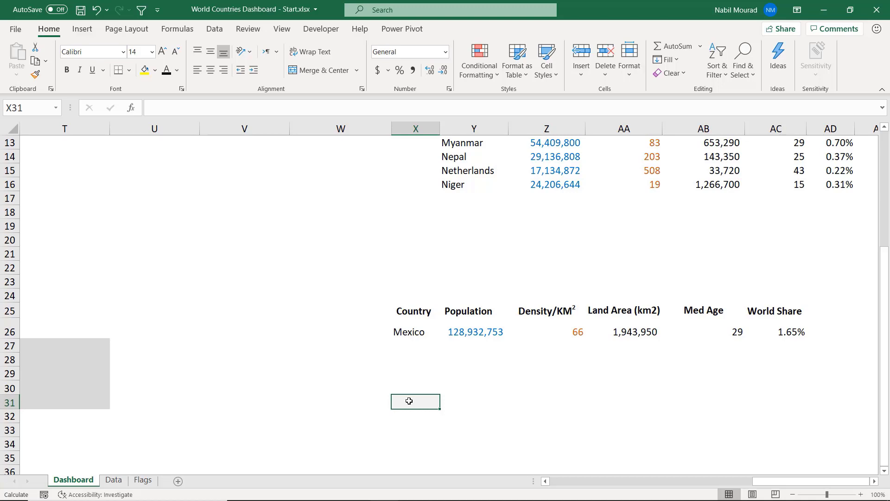
pyautogui.write('=')
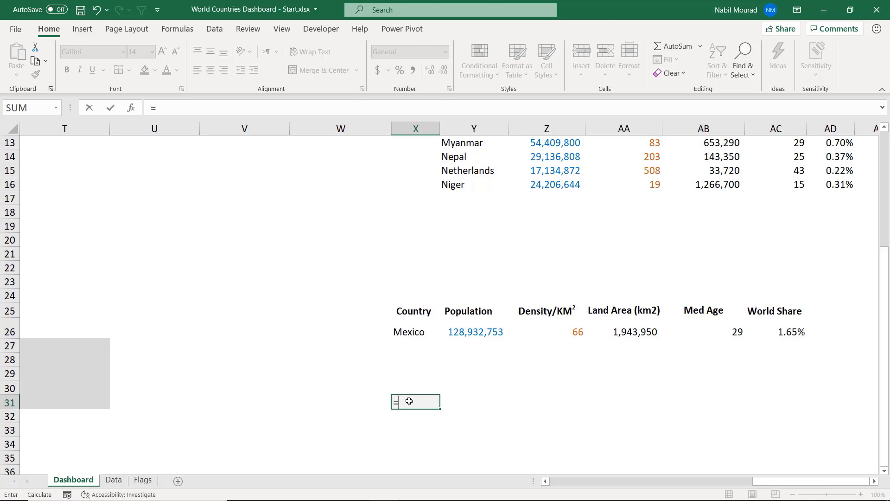
pyautogui.write('"Total Population of')
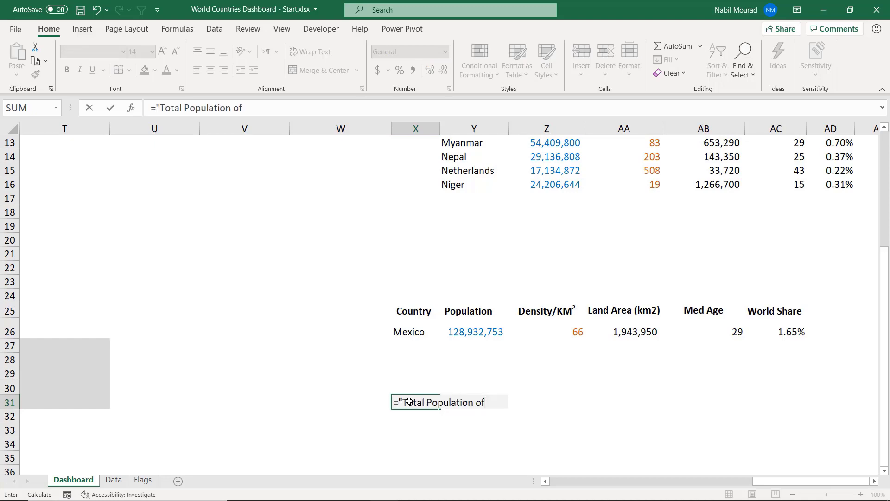
pyautogui.write(' "&')
pyautogui.click(411, 332)
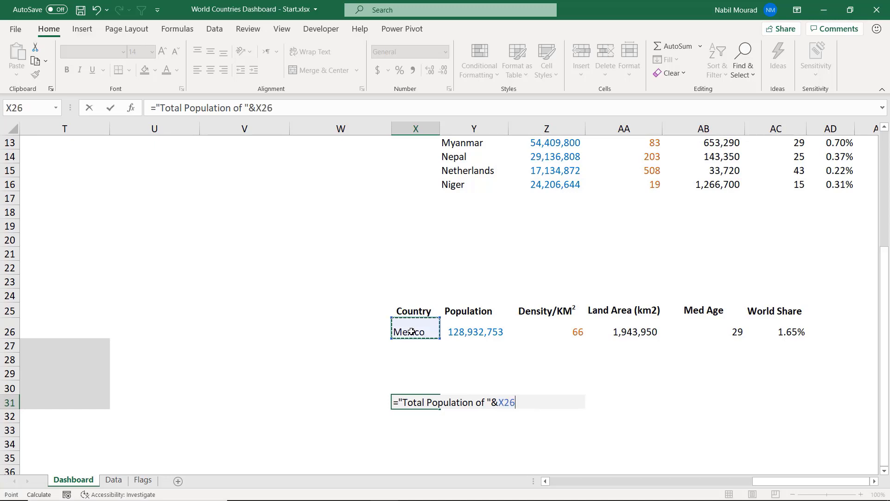
pyautogui.hotkey('ctrl', 'Return')
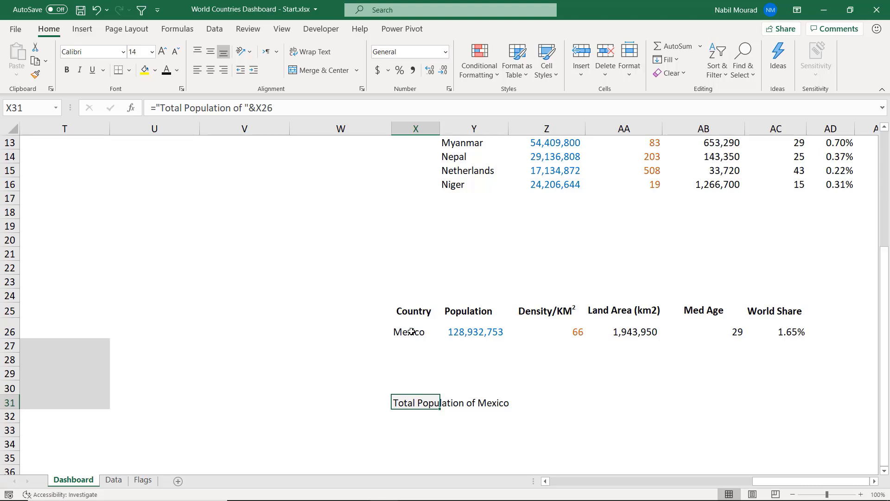
# Step: Extend the formula in X31 with &" Is "&Y26 so the sentence includes the selected country's population
pyautogui.press('F2')
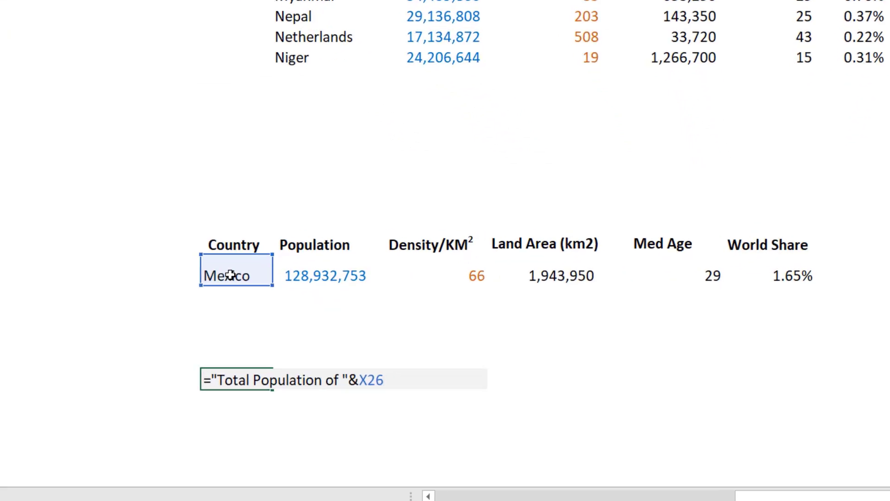
pyautogui.write('&')
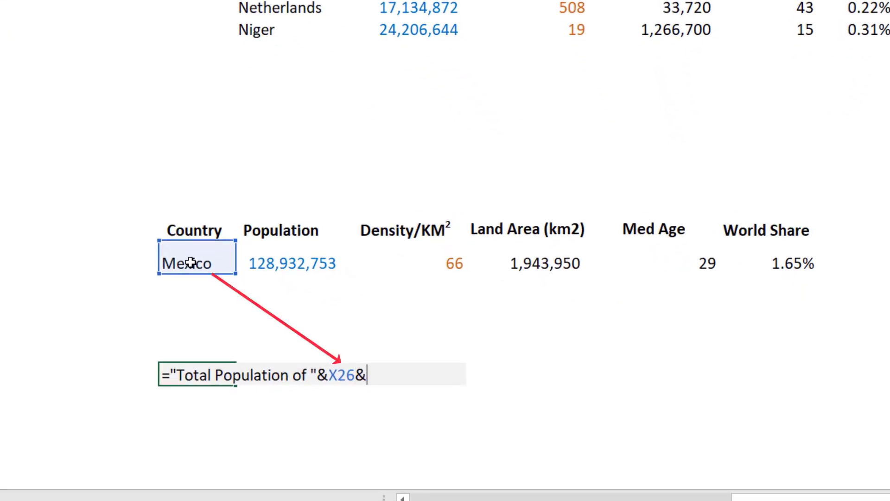
pyautogui.write('" ')
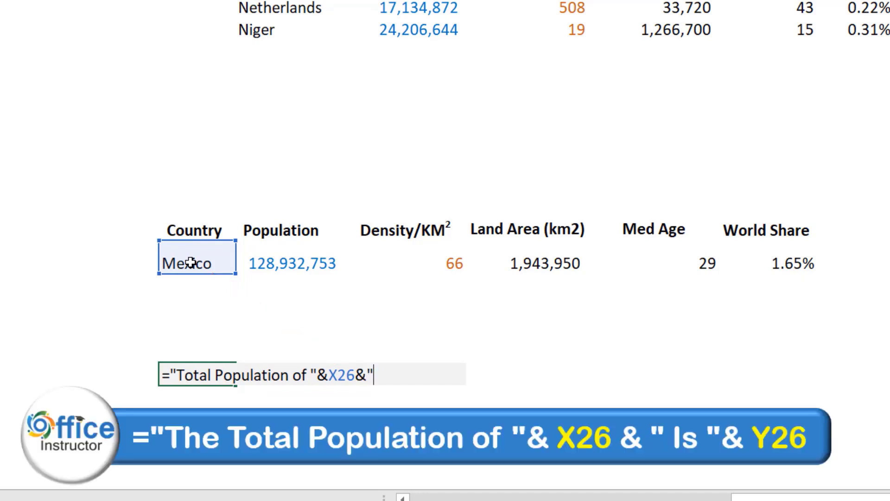
pyautogui.write('Is "&')
pyautogui.click(288, 265)
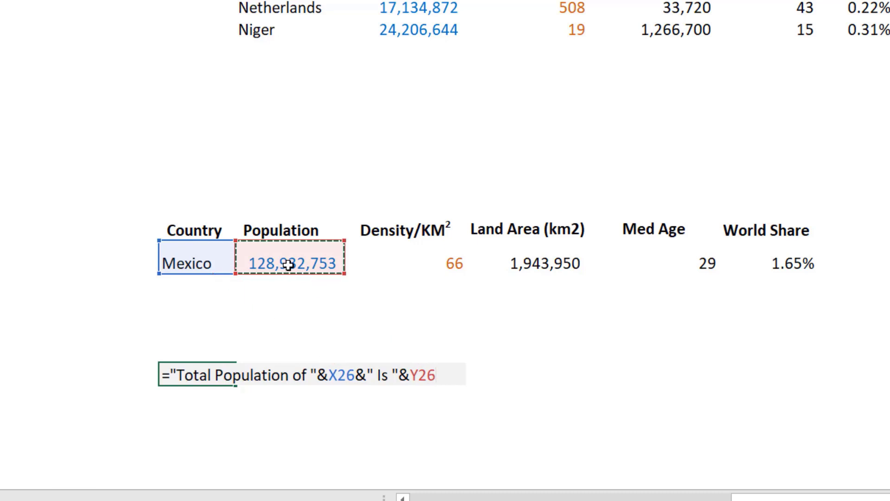
pyautogui.hotkey('ctrl', 'Return')
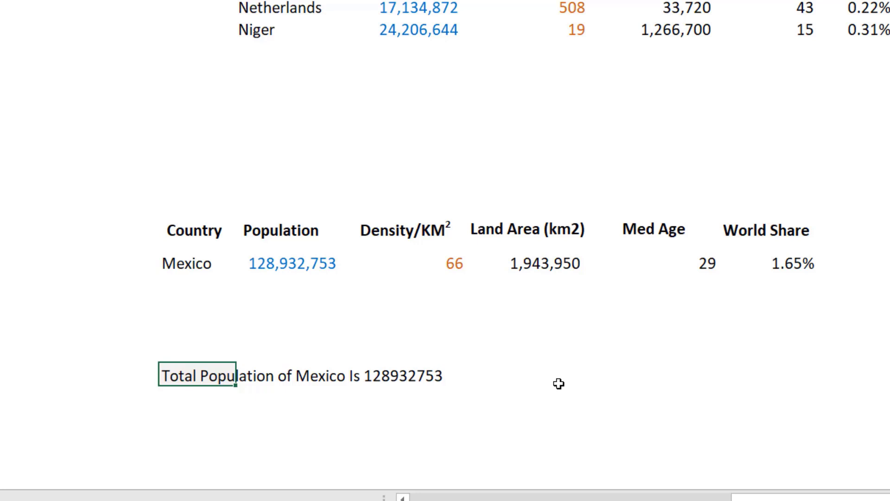
# Step: Wrap the Y26 reference in the X31 formula in a TEXT function with the format "##,###,000"
pyautogui.press('F2')
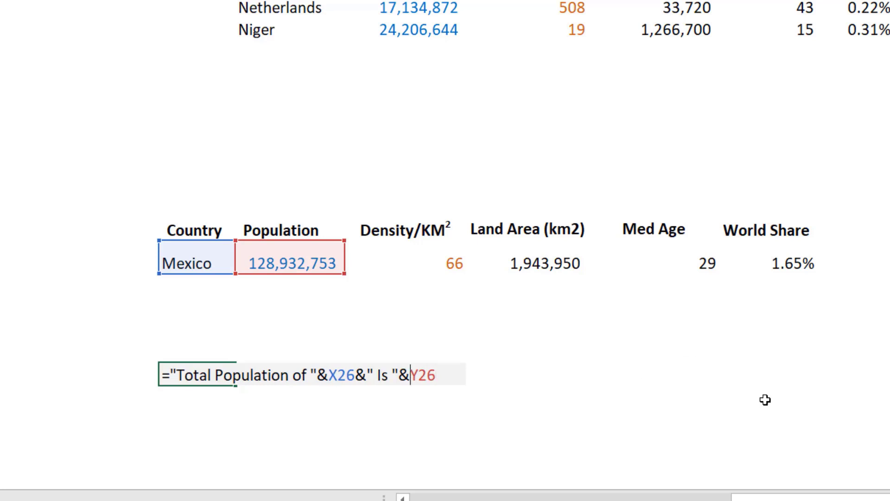
pyautogui.write('Text')
pyautogui.press('Tab')
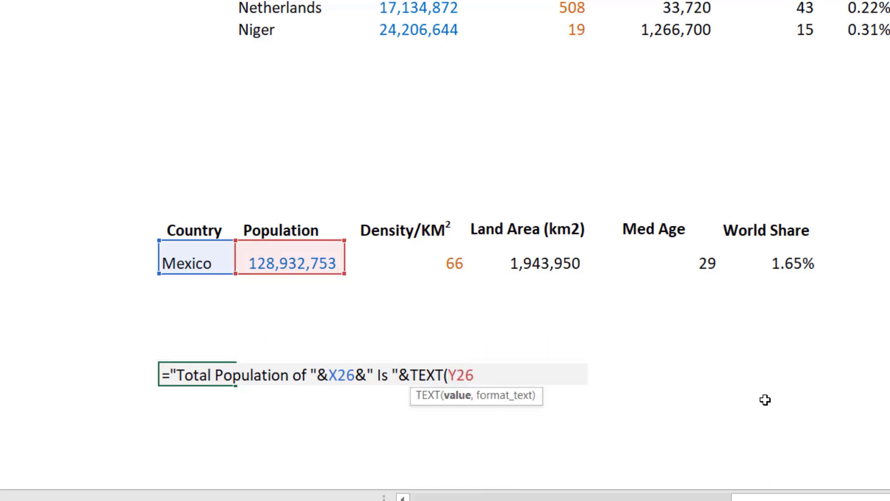
pyautogui.click(480, 375)
pyautogui.write(',')
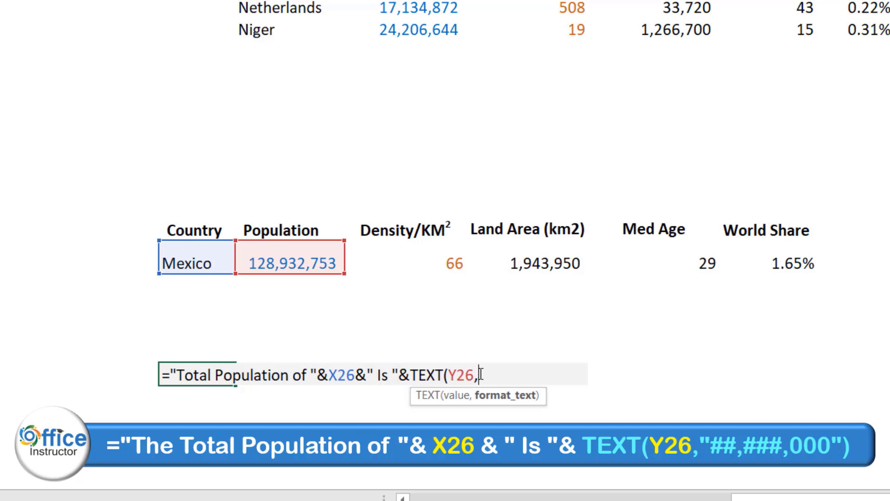
pyautogui.write('"##,###,000"')
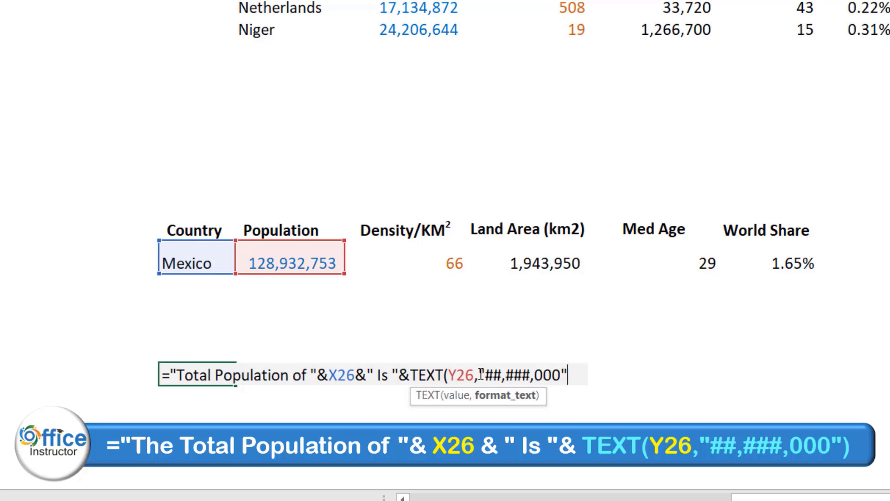
pyautogui.write(')')
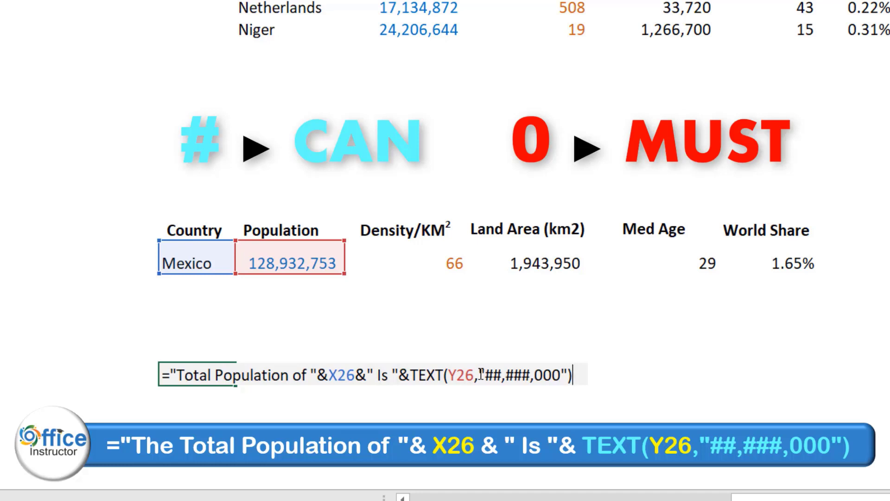
pyautogui.hotkey('ctrl', 'Return')
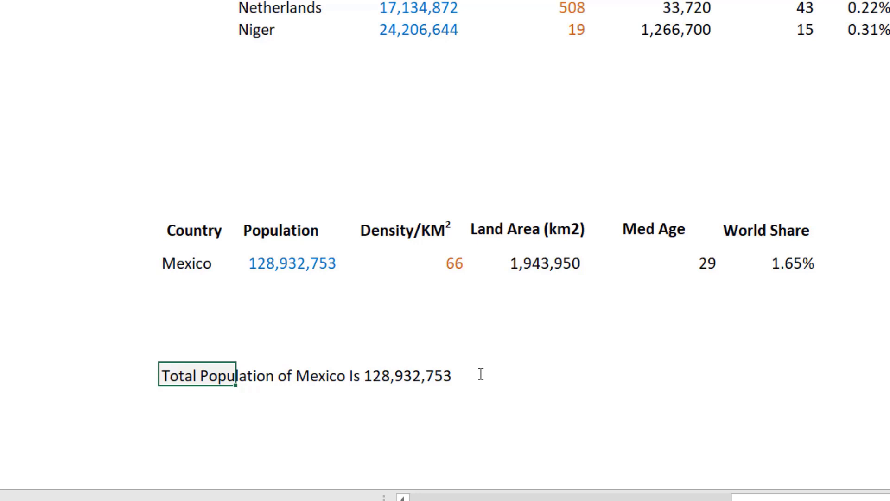
# Step: Append a line break to the end of the X31 formula with &CHAR(10)
pyautogui.press('F2')
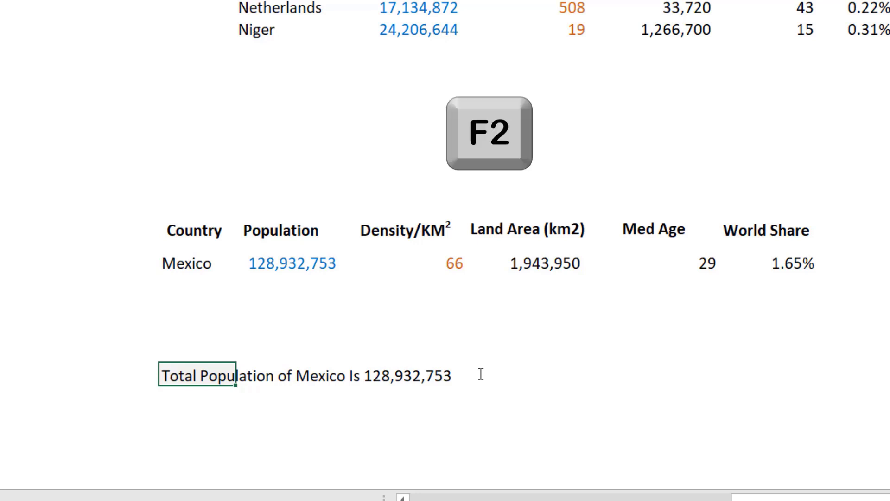
pyautogui.press('F2')
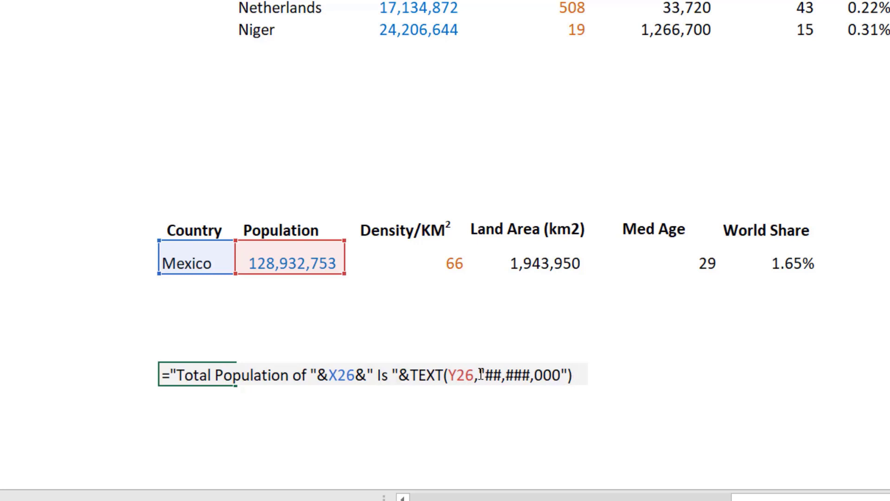
pyautogui.write('&')
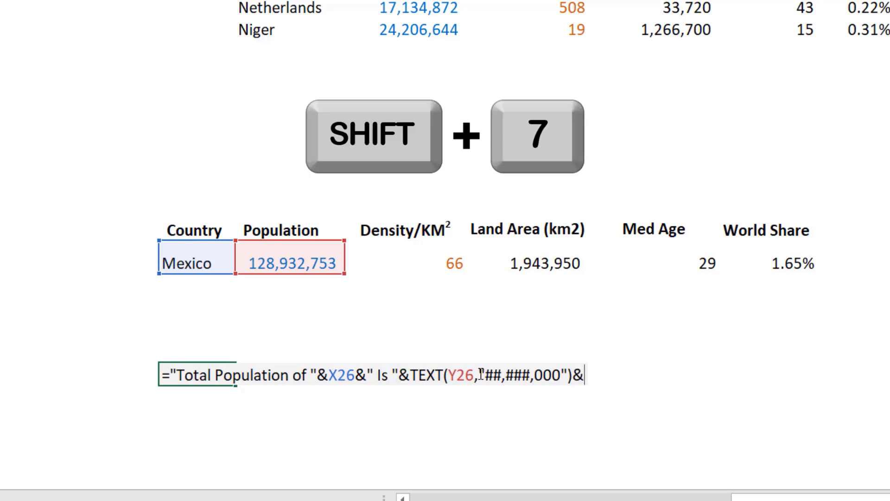
pyautogui.write('Char')
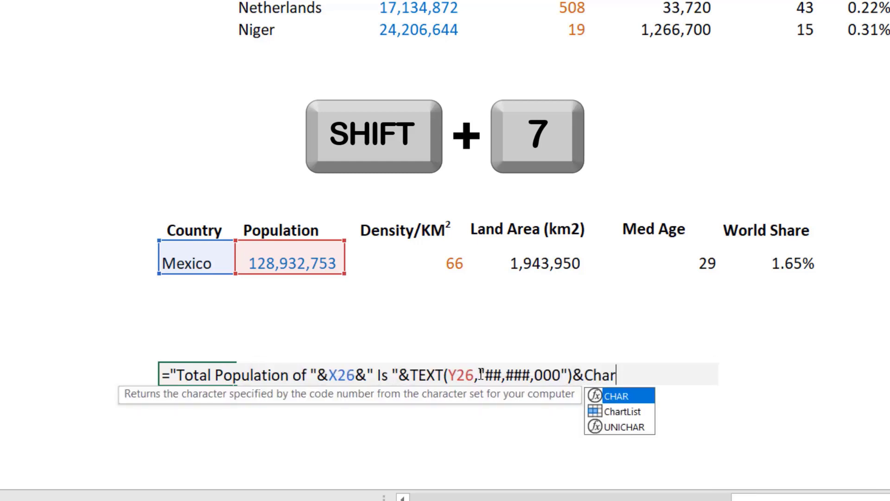
pyautogui.press('Tab')
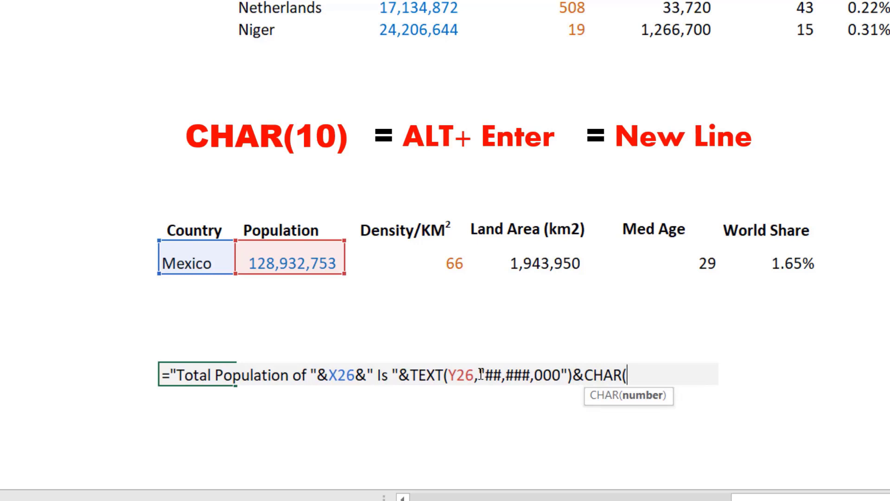
pyautogui.write('10')
pyautogui.write(')')
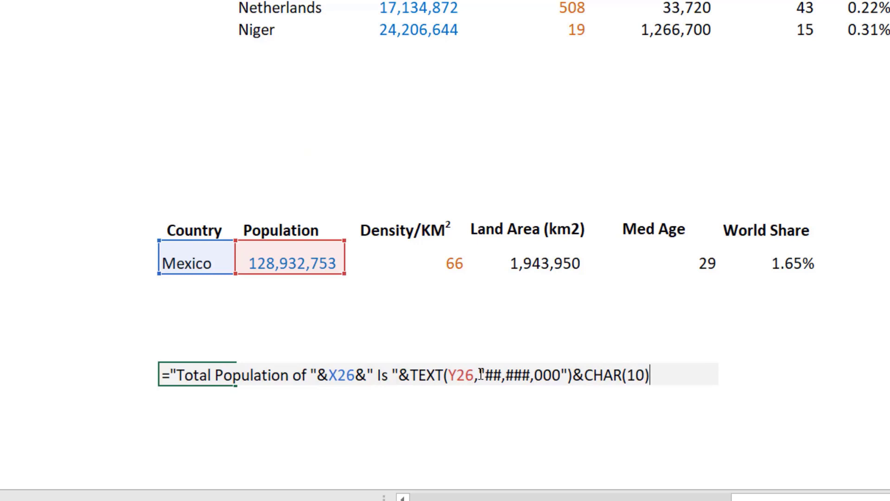
# Step: Append &" It Represents "&AC26&" Of The World!" to the X31 formula and enter it
pyautogui.write('&" It Represents ')
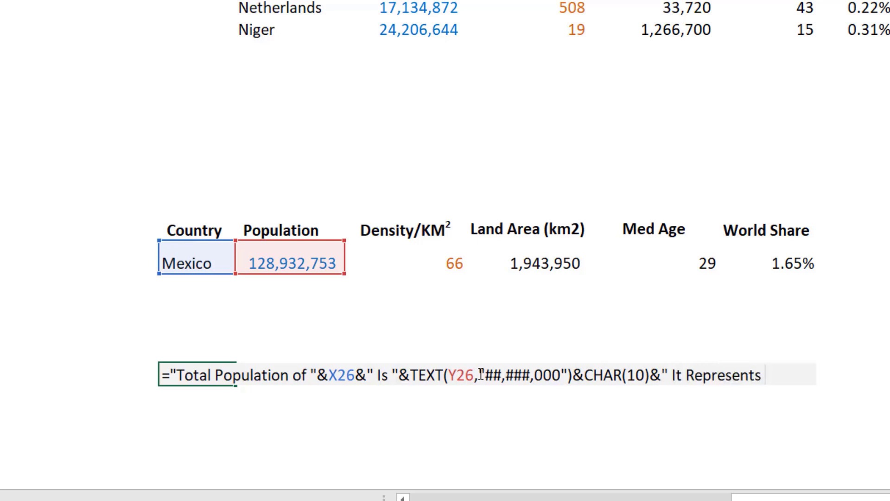
pyautogui.write('"&')
pyautogui.click(778, 262)
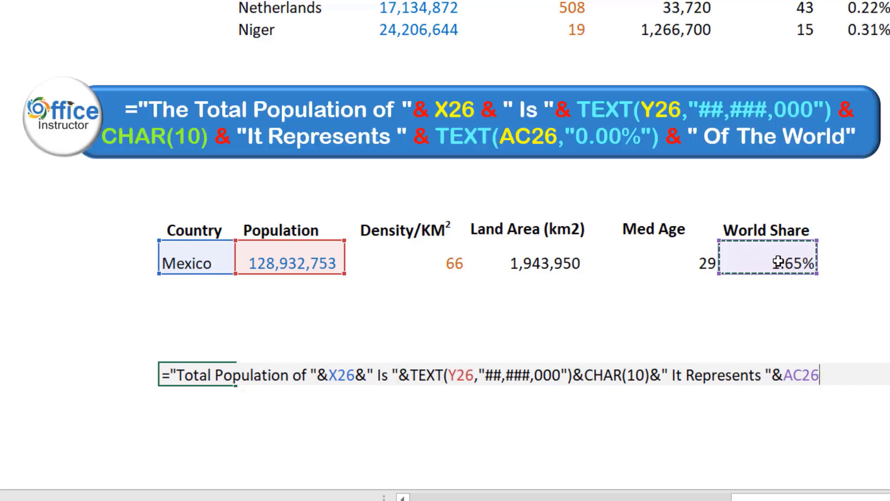
pyautogui.write('&')
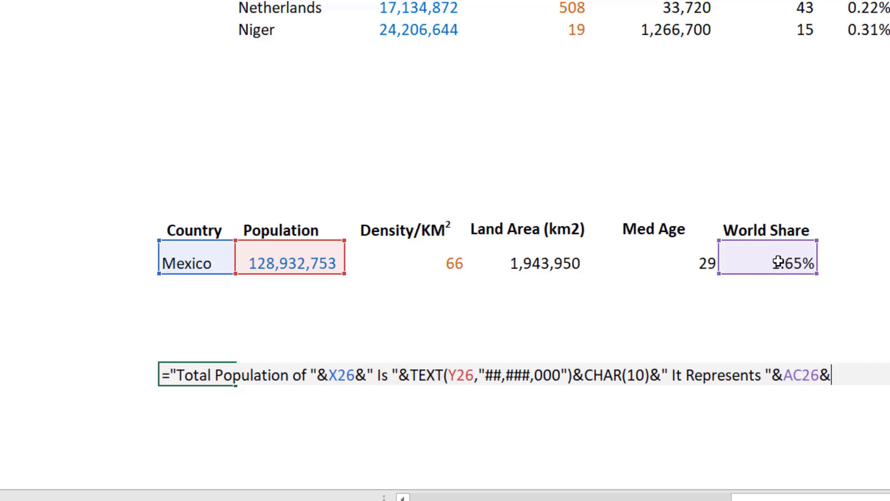
pyautogui.write('" Of The World')
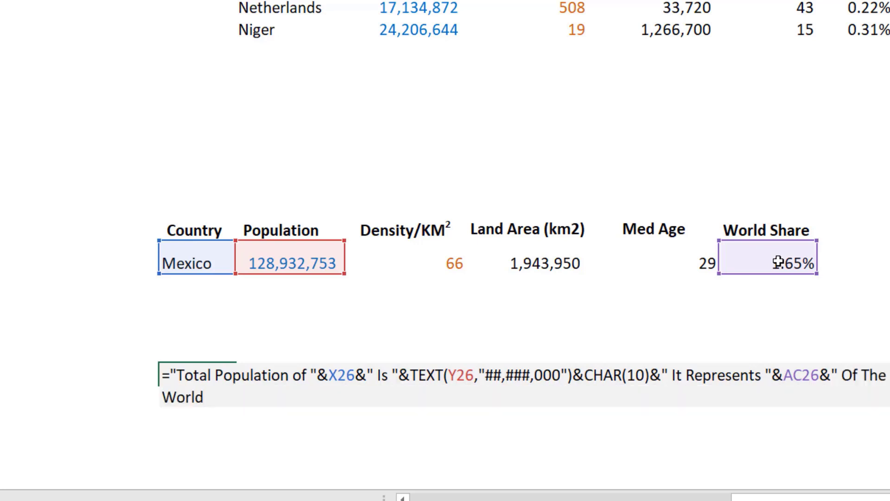
pyautogui.write('!"')
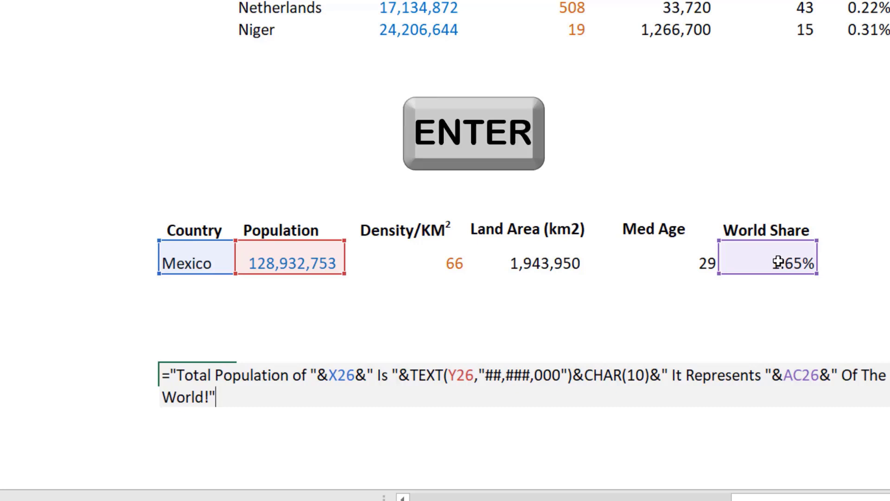
pyautogui.press('Return')
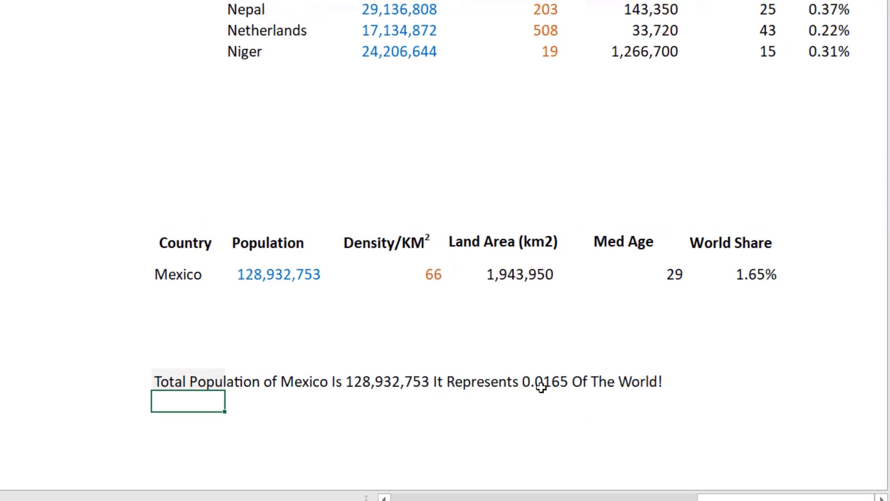
# Step: Wrap the AC26 reference in the X31 formula in a TEXT function with the format "#0.00%"
pyautogui.click(206, 379)
pyautogui.press('F2')
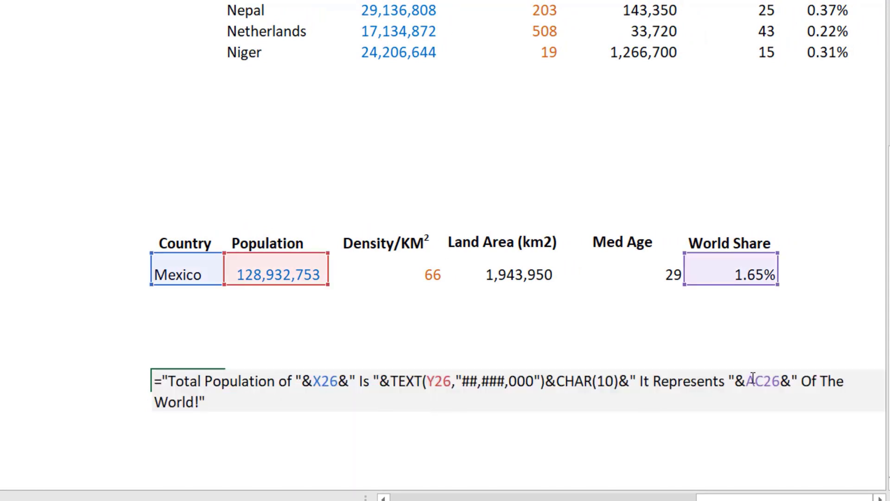
pyautogui.click(745, 379)
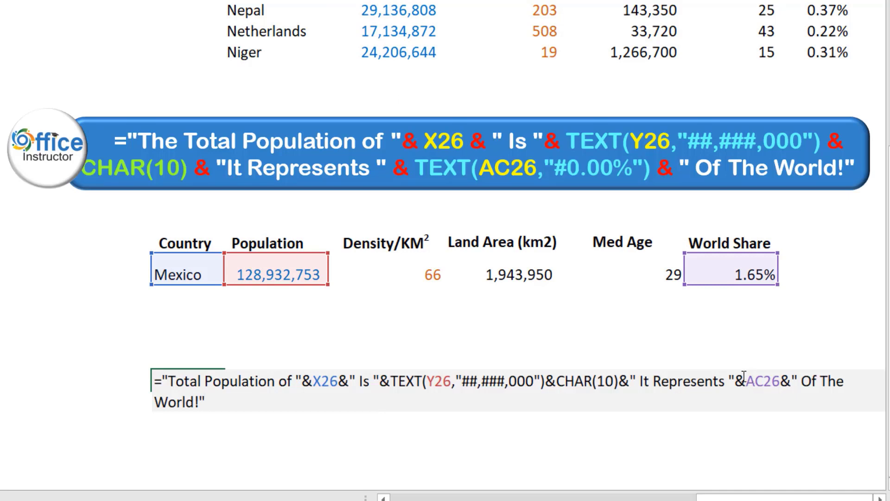
pyautogui.write('Text')
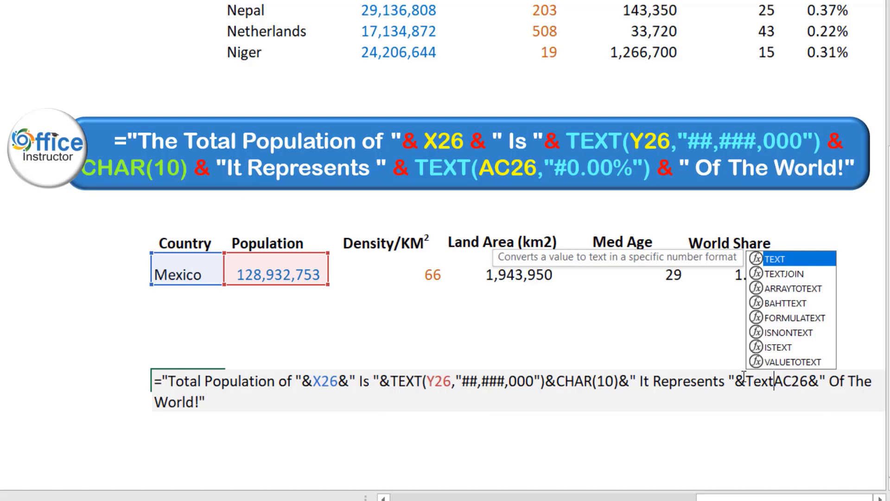
pyautogui.press('Tab')
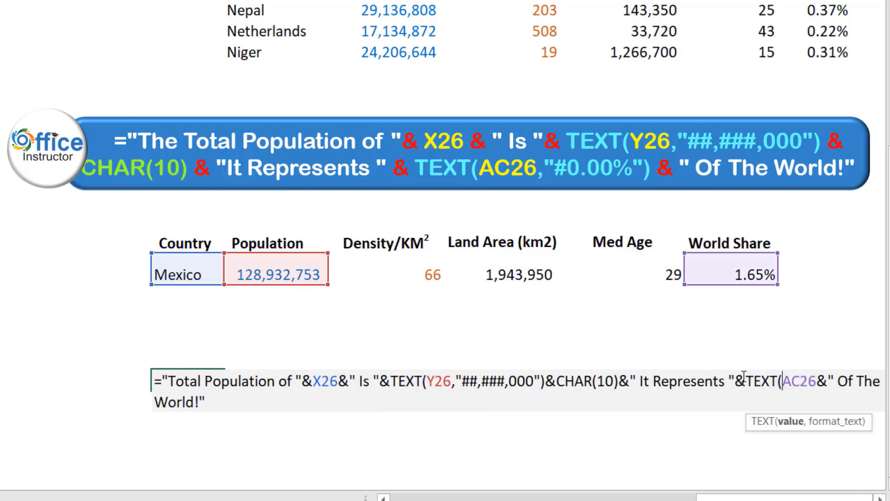
pyautogui.click(818, 380)
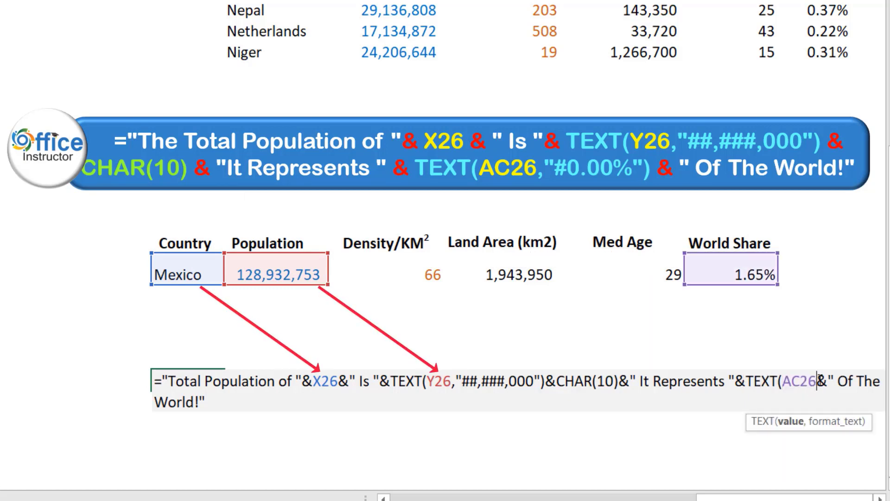
pyautogui.write(',')
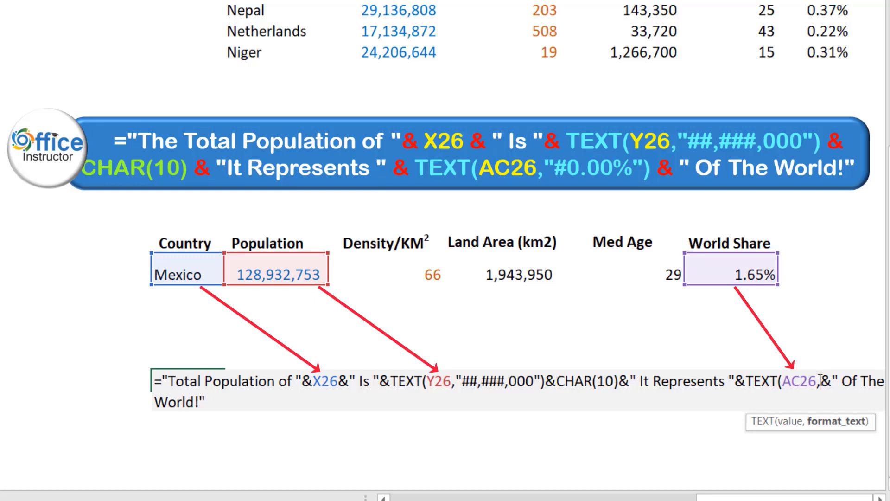
pyautogui.write('"')
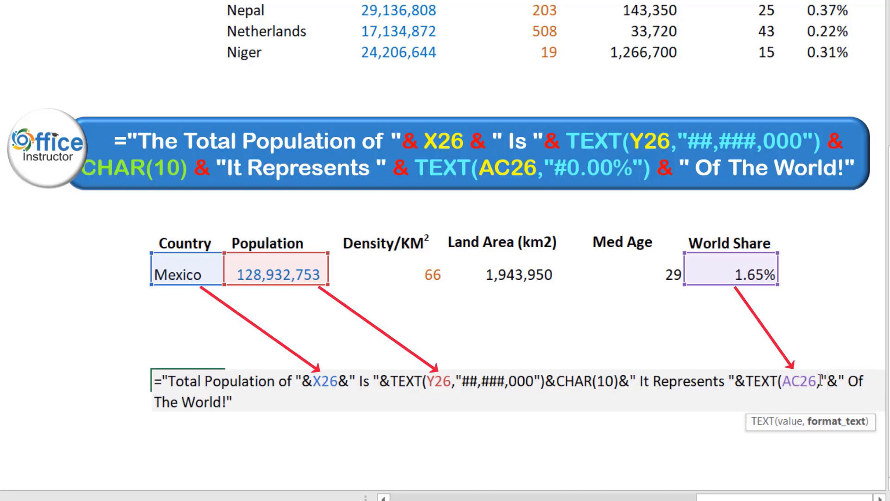
pyautogui.write('#0')
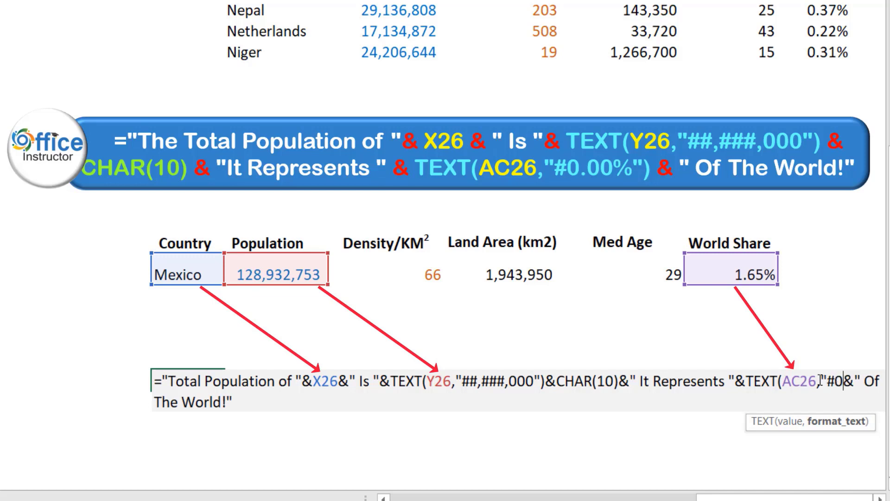
pyautogui.write('.00%')
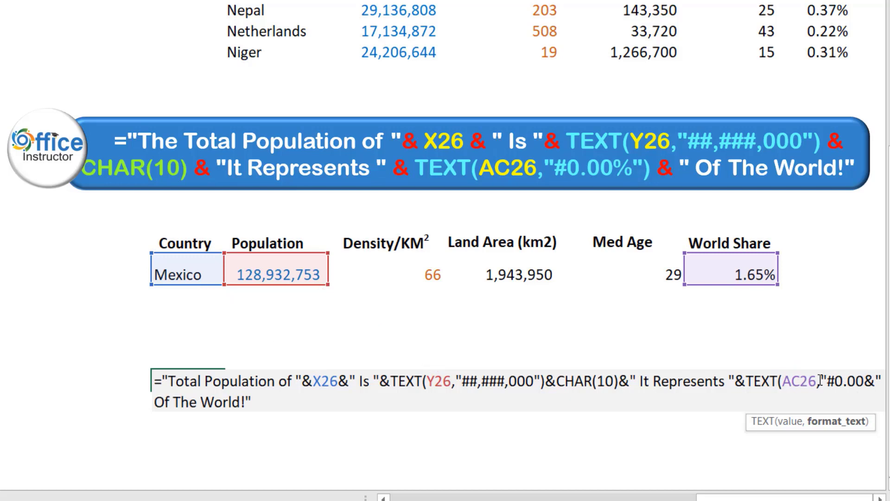
pyautogui.write('"')
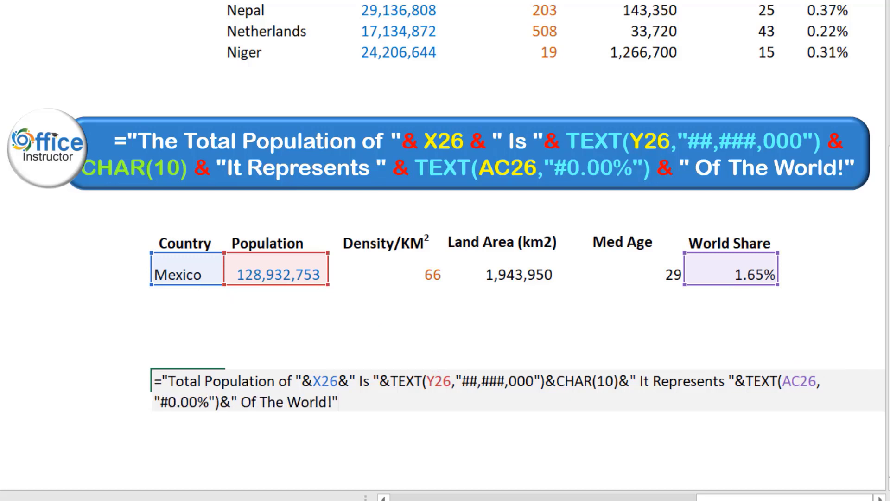
pyautogui.write(')')
pyautogui.press('End')
pyautogui.press('Return')
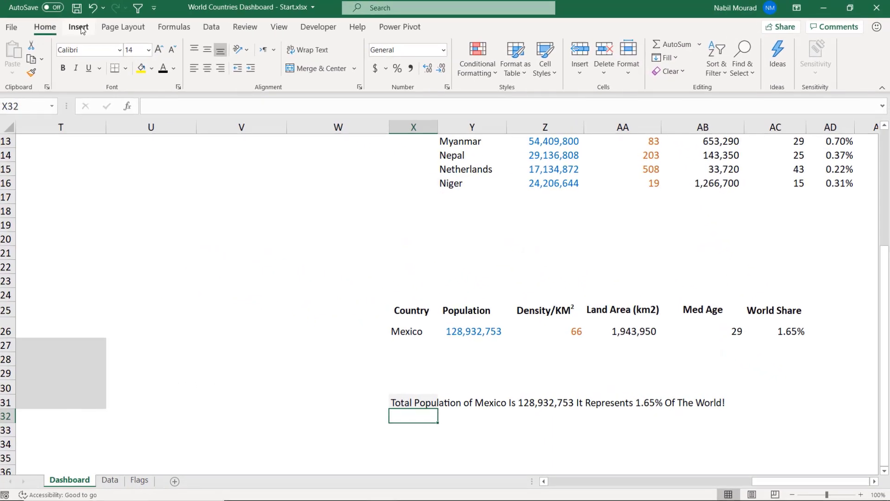
# Step: Insert a text box across columns W to AA, between the selected-country row 26 and the sentence in X31
pyautogui.click(80, 28)
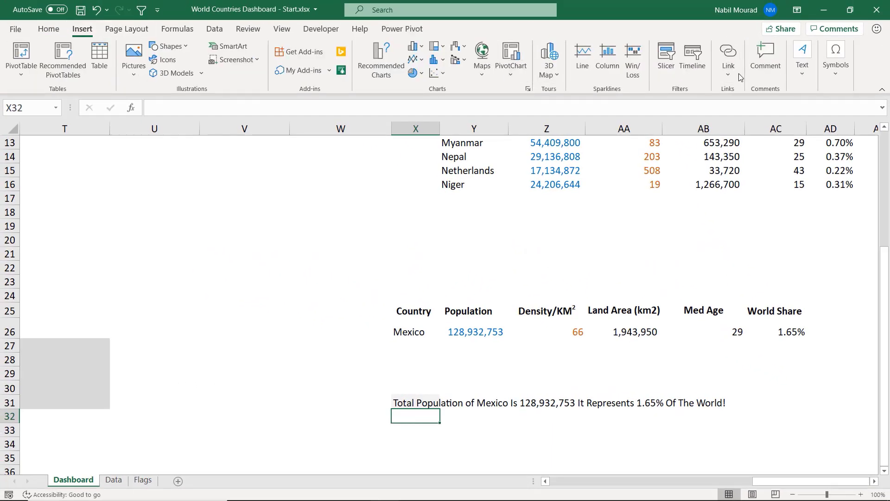
pyautogui.click(798, 64)
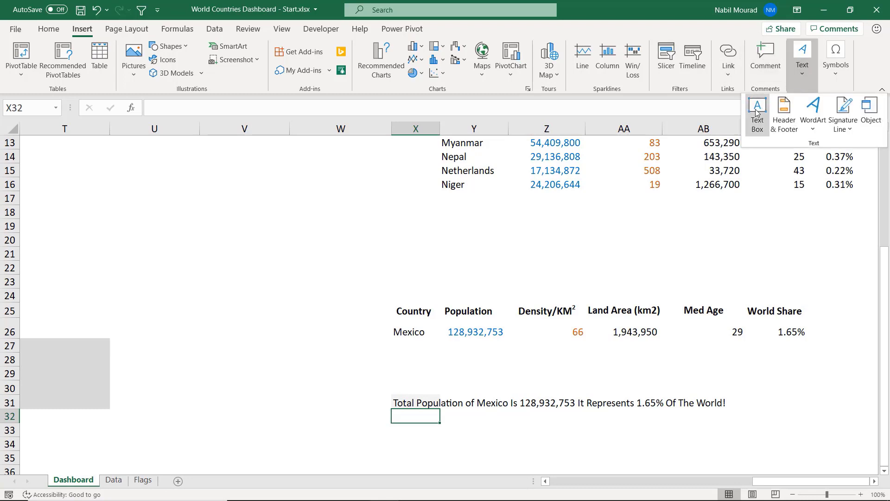
pyautogui.click(758, 122)
pyautogui.moveTo(317, 346)
pyautogui.mouseDown()
pyautogui.moveTo(473, 376)
pyautogui.moveTo(641, 386)
pyautogui.mouseUp()
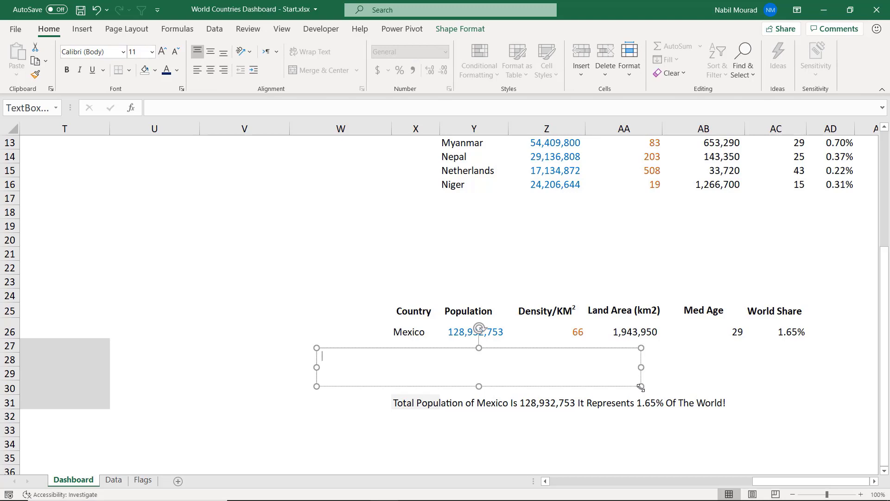
# Step: Link the new text box to cell X31 with the formula =$X$31
pyautogui.press('F2')
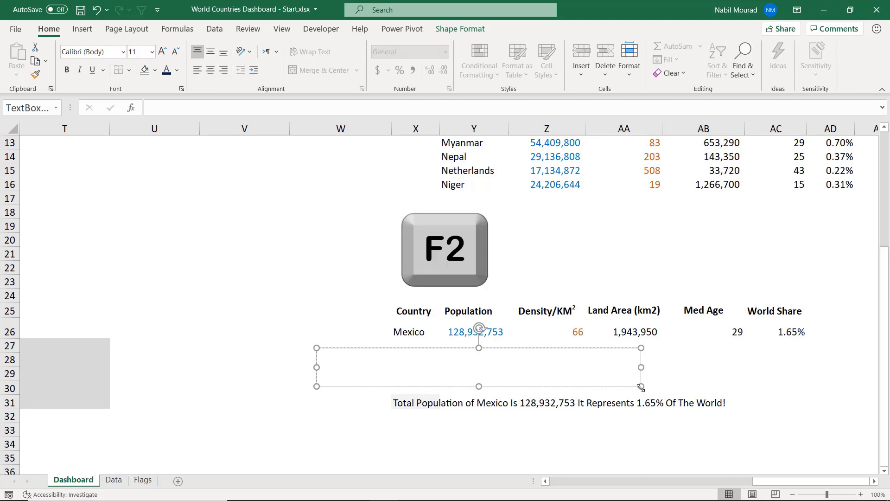
pyautogui.press('F2')
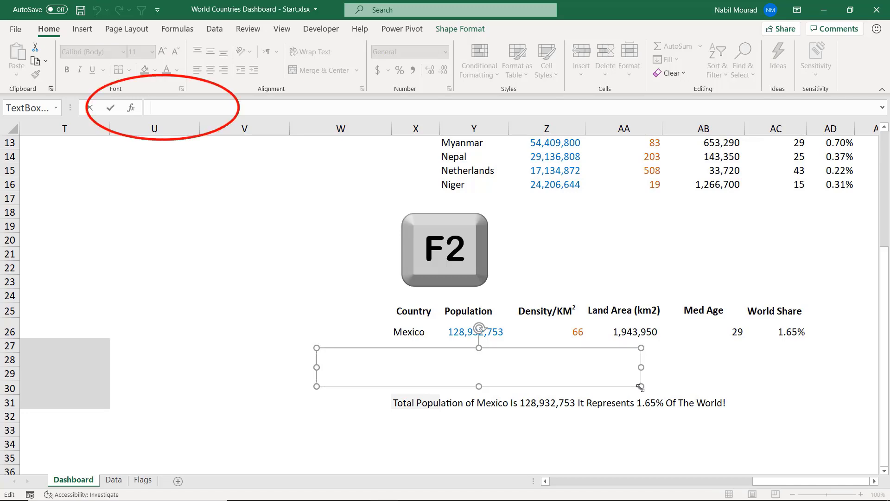
pyautogui.write('=')
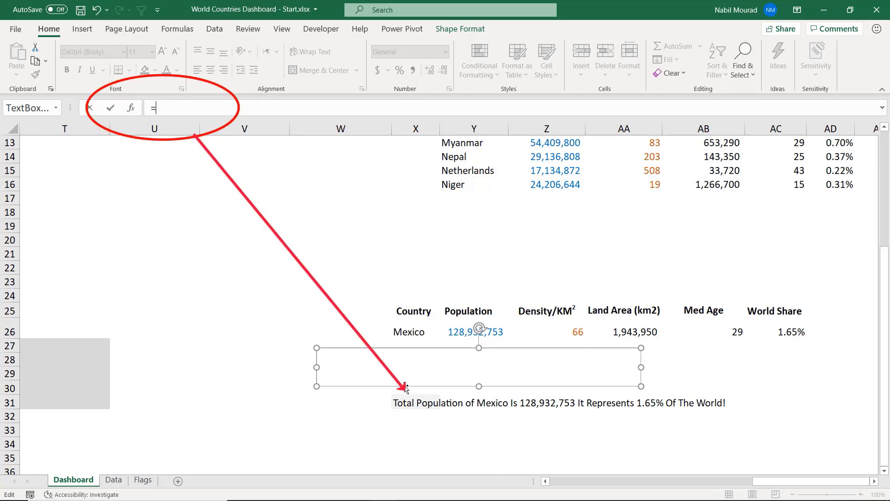
pyautogui.click(406, 402)
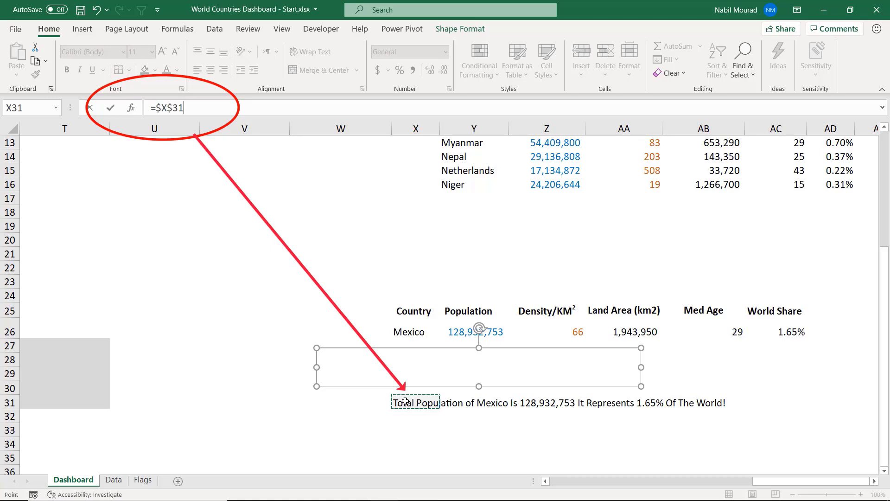
pyautogui.press('Return')
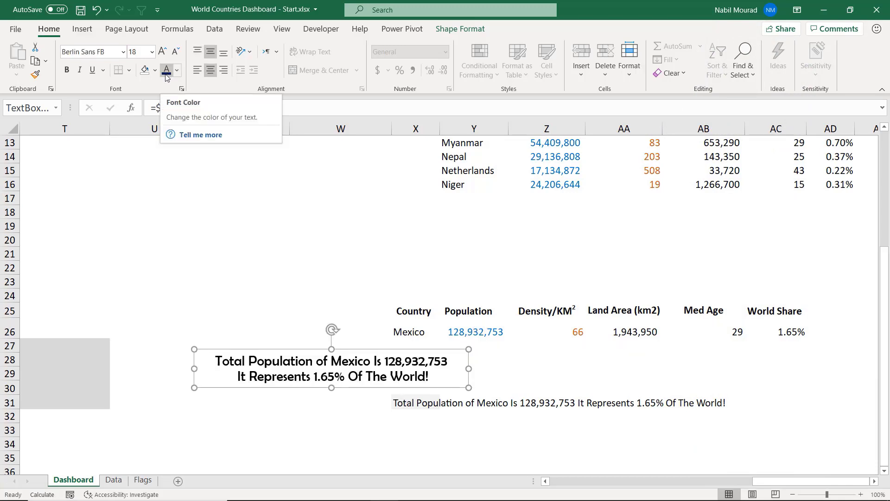
# Step: Color the linked text box's text dark blue and place the box directly above the country map chart
pyautogui.click(167, 74)
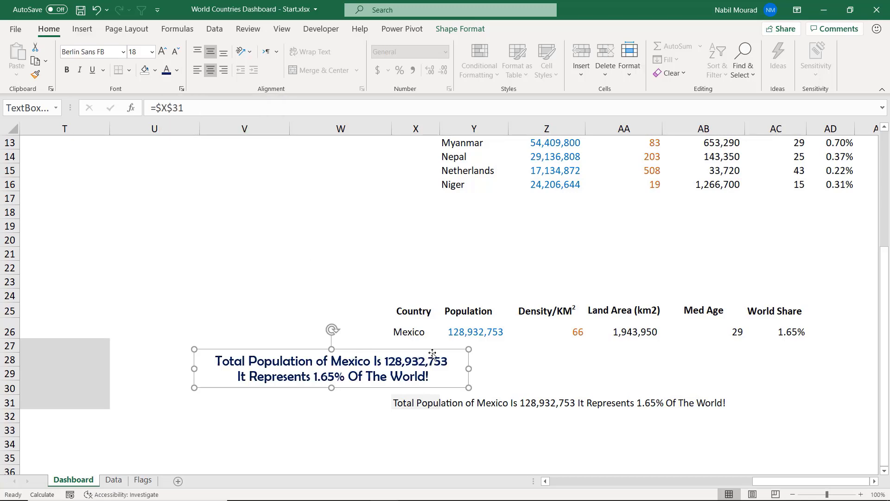
pyautogui.moveTo(433, 354); pyautogui.dragTo(269, 187)
pyautogui.moveTo(774, 481); pyautogui.dragTo(649, 482)
pyautogui.scroll(3, 577, 270)
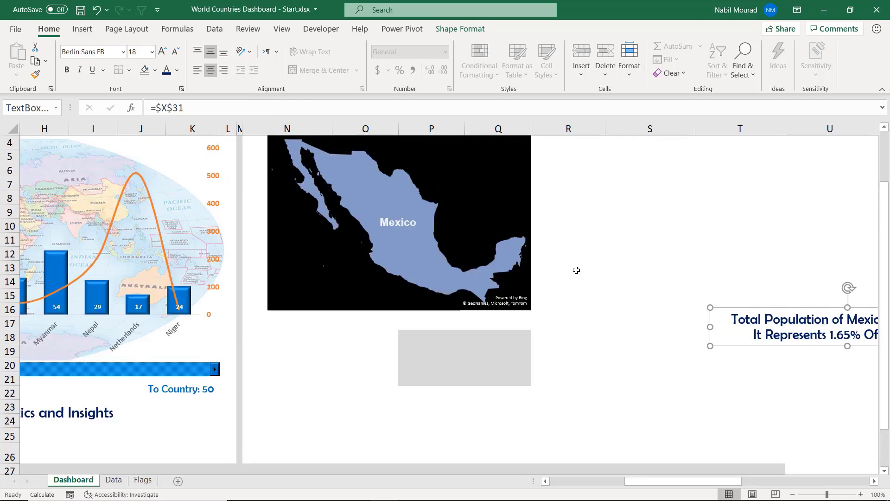
pyautogui.scroll(1, 576, 270)
pyautogui.press('Escape')
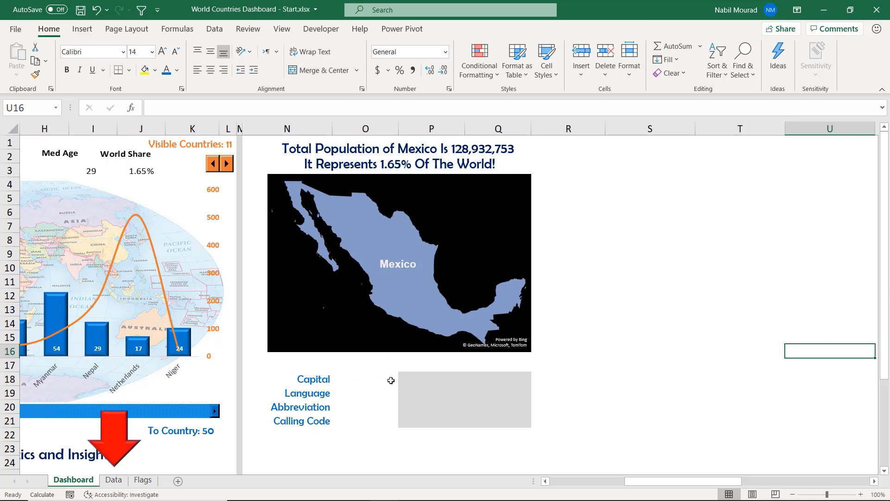
# Step: Examine the Abb, Capital, Calling Code and Language columns on the Data sheet
pyautogui.click(114, 480)
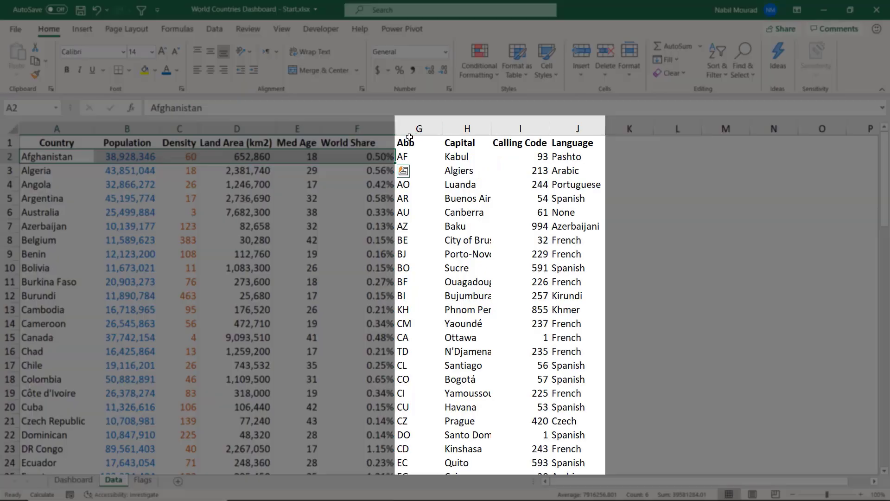
pyautogui.click(407, 145)
pyautogui.click(478, 143)
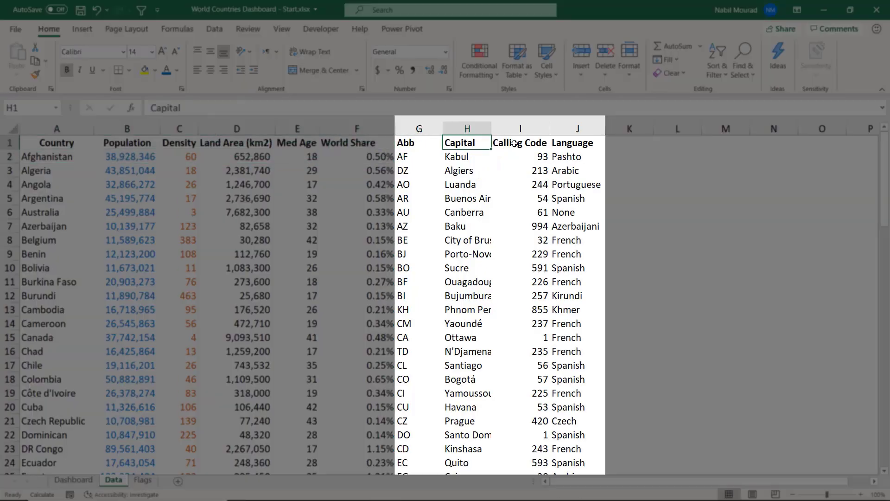
pyautogui.click(518, 143)
pyautogui.click(574, 142)
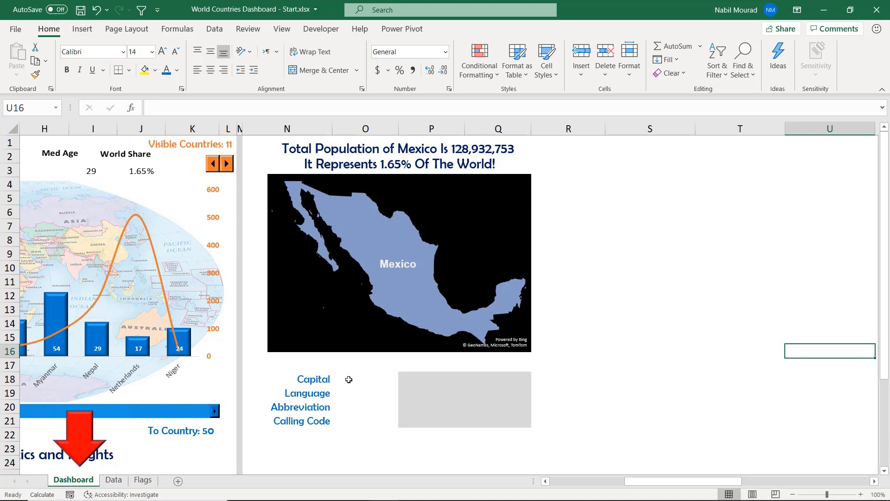
# Step: Start an XLOOKUP formula in the Capital cell O18 on the Dashboard sheet with W1 as the lookup value
pyautogui.click(348, 380)
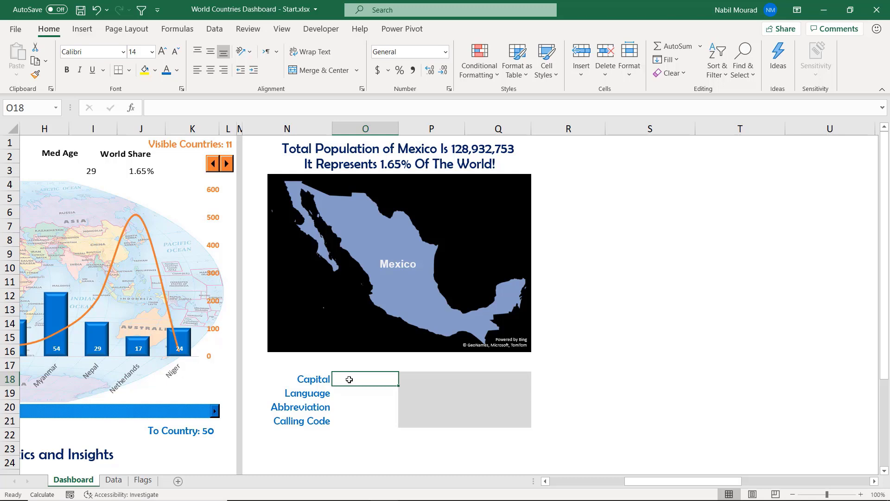
pyautogui.write('=xl')
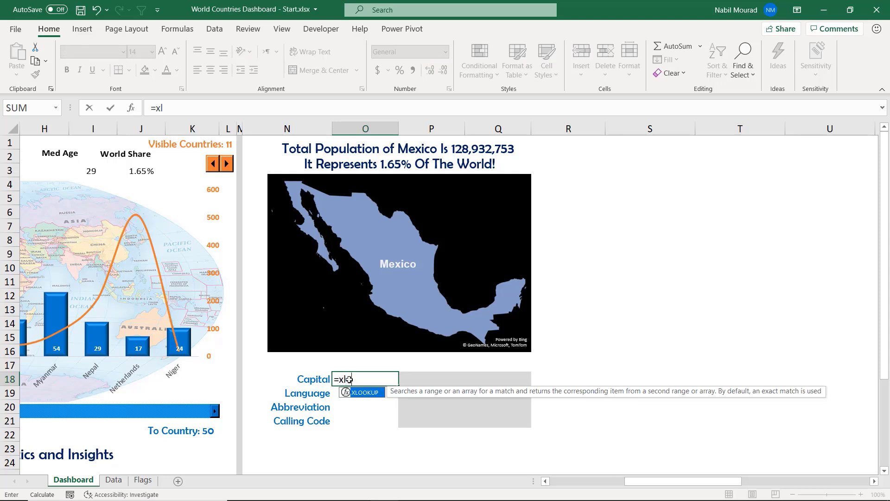
pyautogui.press('Tab')
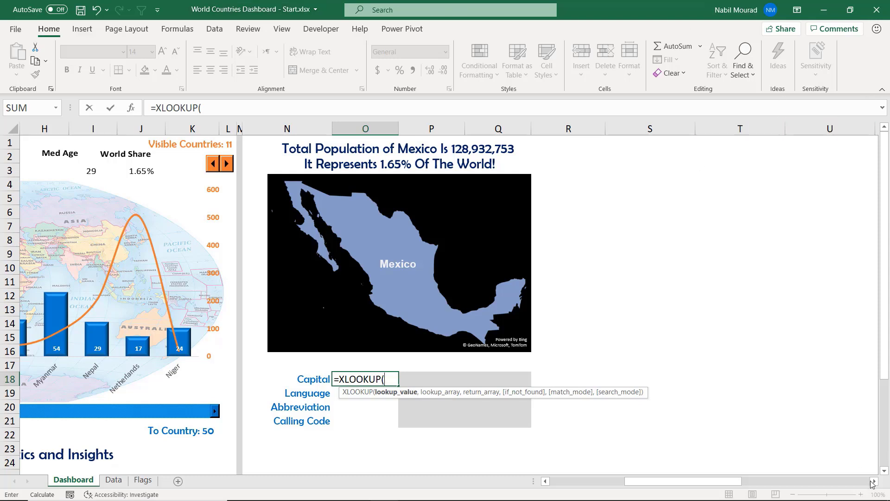
pyautogui.hscroll(3, 874, 481)
pyautogui.click(802, 144)
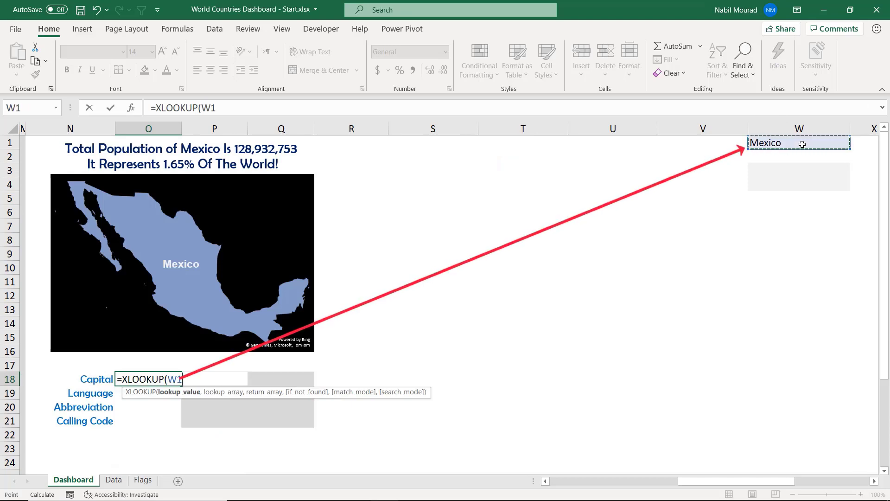
pyautogui.write(',')
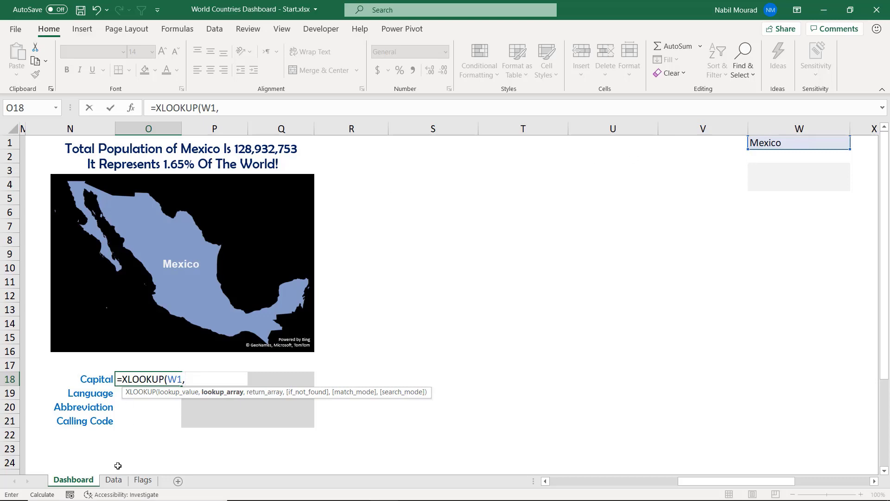
# Step: Give the XLOOKUP formula the country names in Data!A2:A84 as its lookup array
pyautogui.click(116, 480)
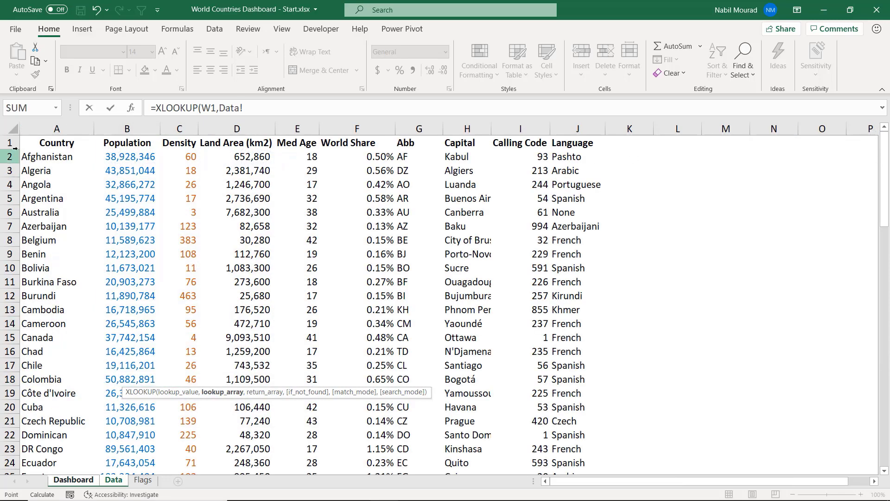
pyautogui.click(45, 155)
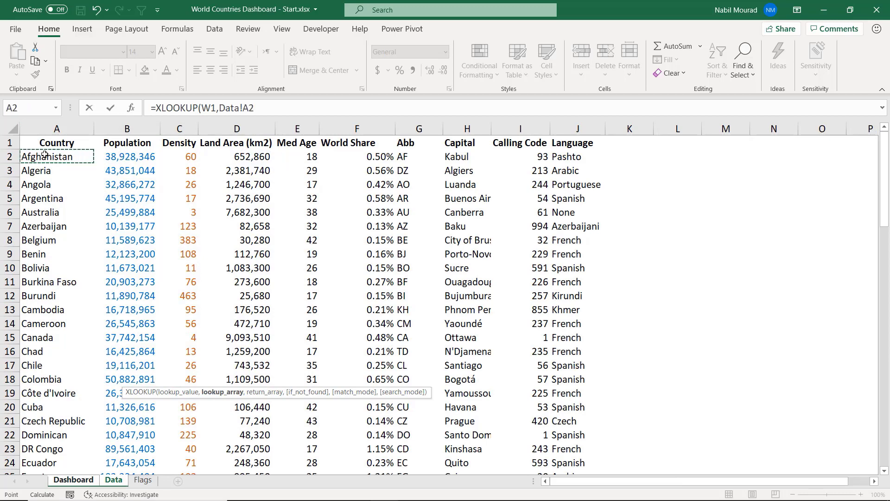
pyautogui.hotkey('ctrl', 'shift', 'Down')
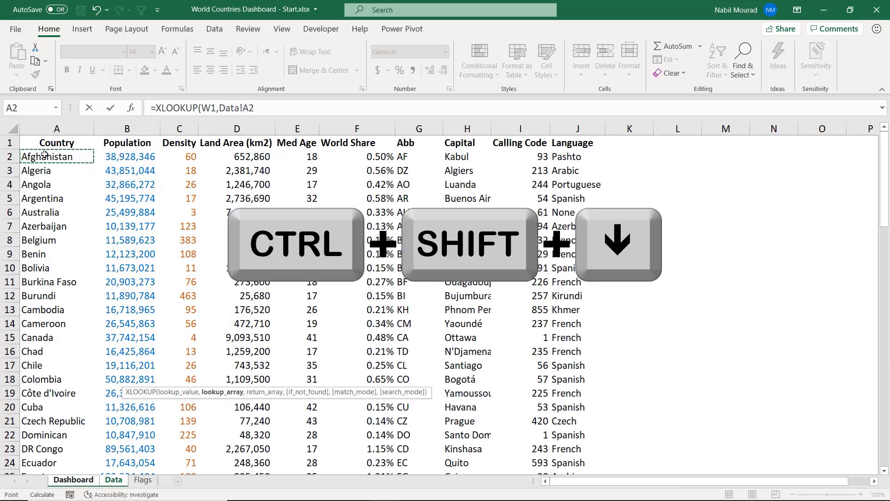
pyautogui.hotkey('ctrl', 'shift', 'Down')
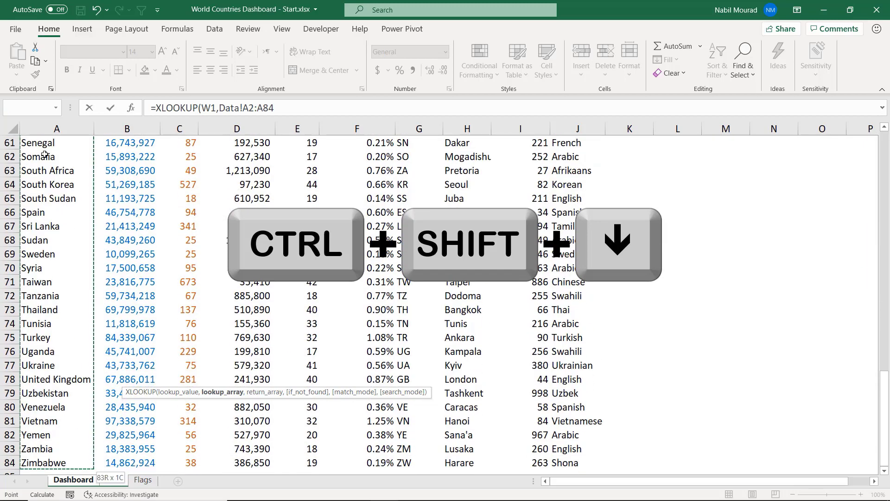
pyautogui.write(',')
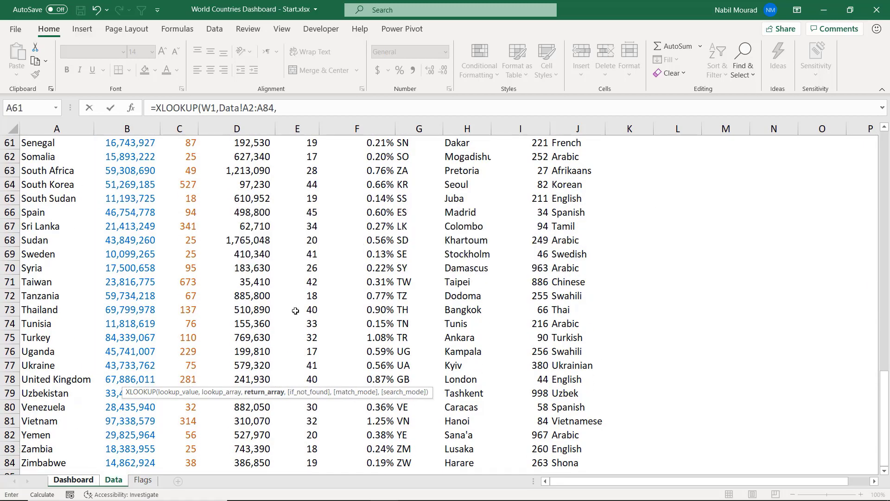
# Step: Give the XLOOKUP formula the capitals in Data!H2:H84 as its return array and enter it
pyautogui.scroll(15, 421, 261)
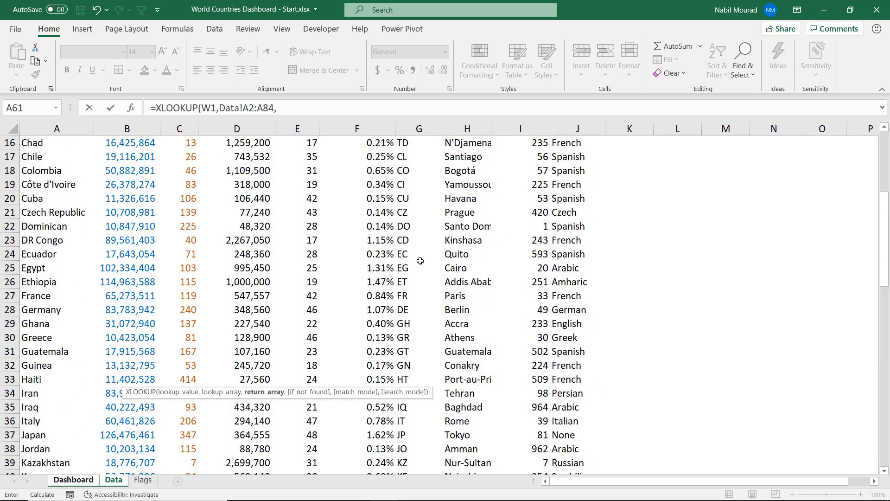
pyautogui.scroll(5, 421, 260)
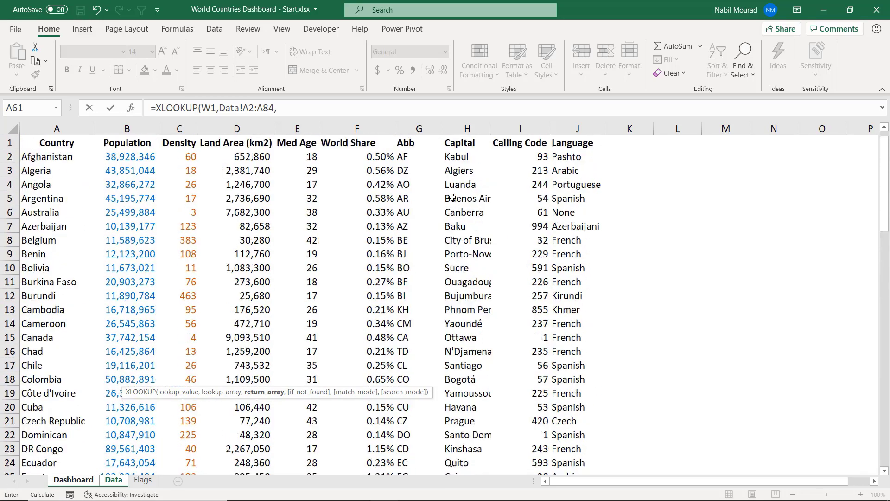
pyautogui.click(458, 155)
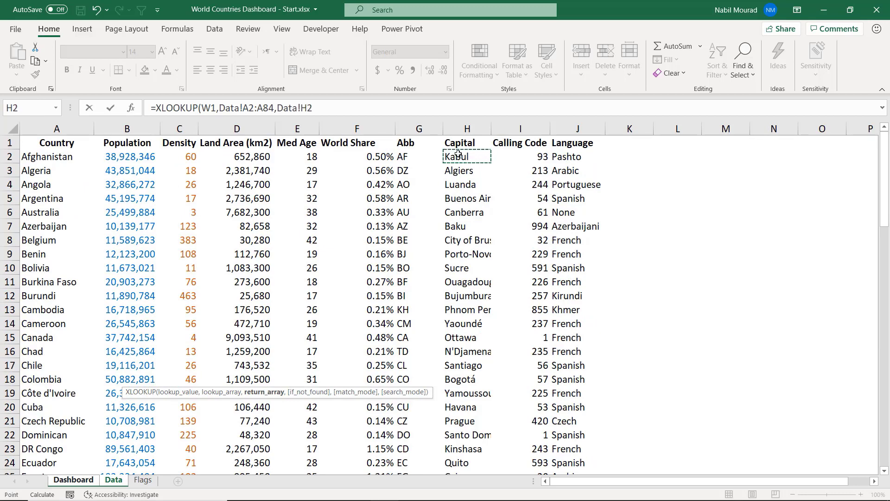
pyautogui.hotkey('ctrl', 'shift', 'Down')
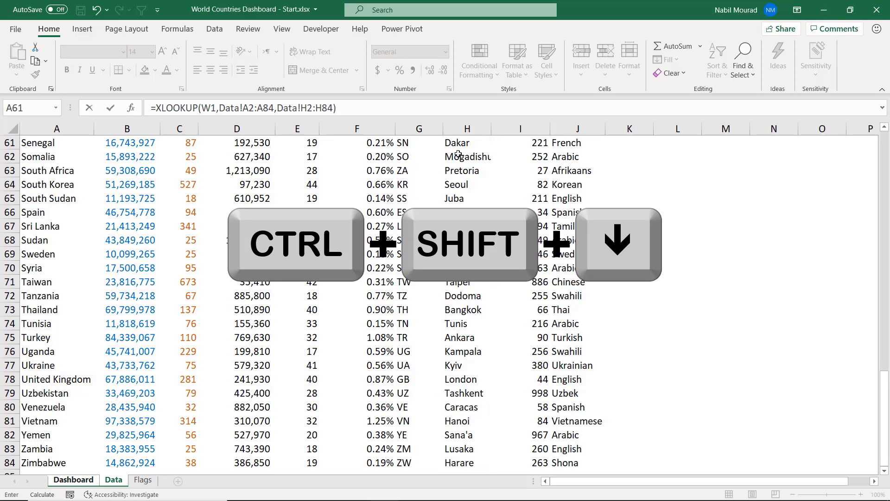
pyautogui.press('Return')
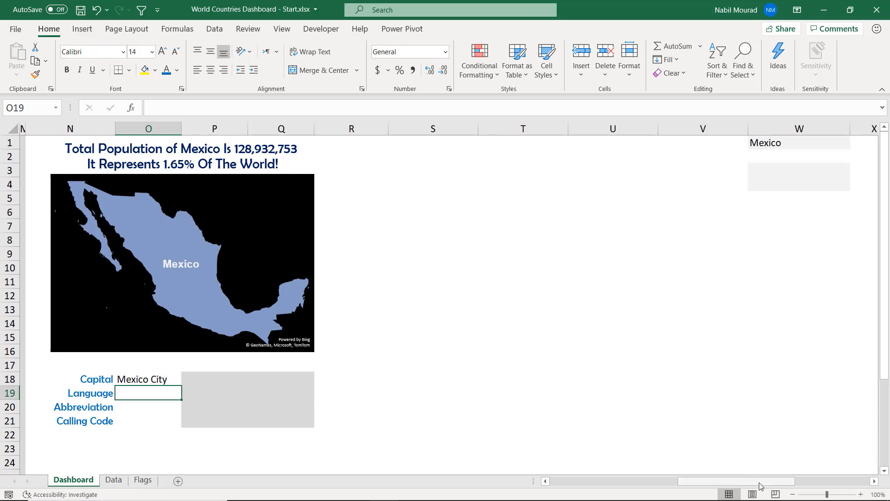
# Step: Copy the Capital cell's XLOOKUP formula text from O18 into the Language, Abbreviation and Calling Code cells O19, O20 and O21
pyautogui.moveTo(759, 483); pyautogui.dragTo(707, 482)
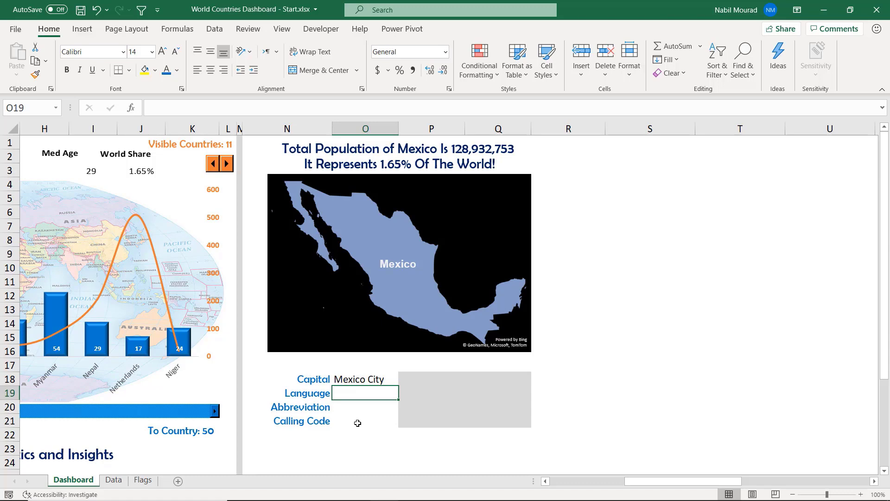
pyautogui.click(363, 379)
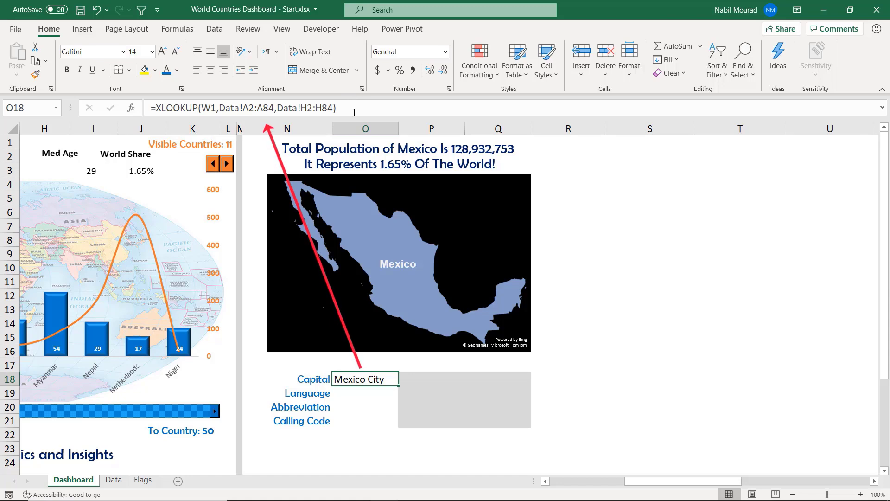
pyautogui.moveTo(354, 111); pyautogui.dragTo(148, 106)
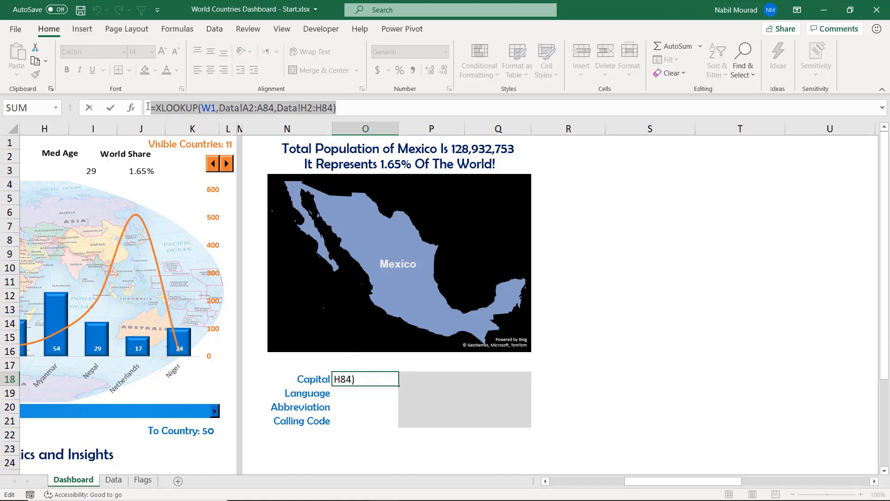
pyautogui.hotkey('ctrl', 'c')
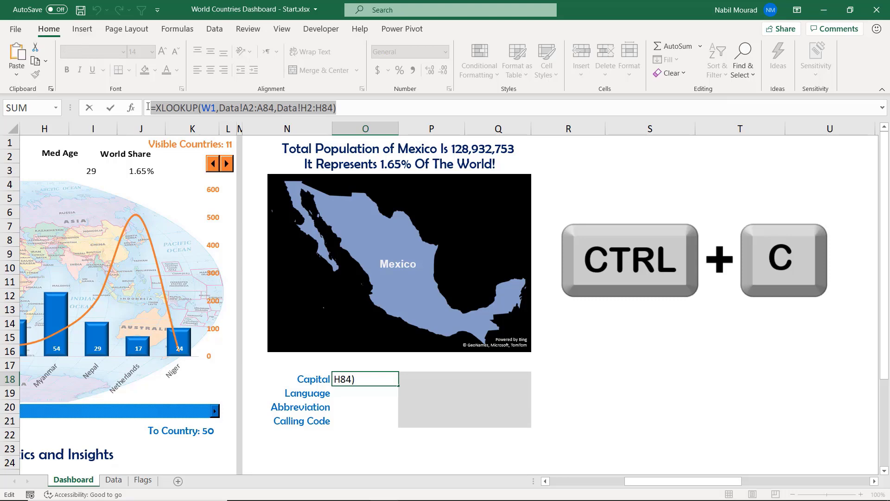
pyautogui.press('Return')
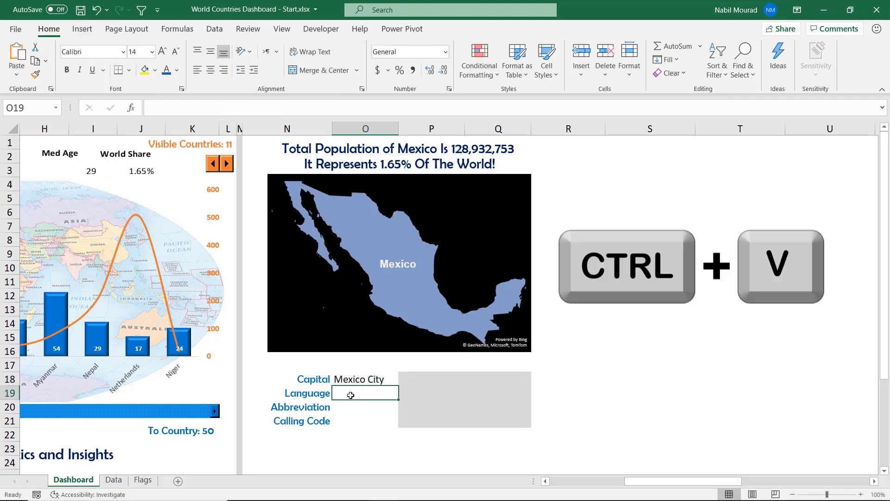
pyautogui.hotkey('ctrl', 'v')
pyautogui.click(339, 409)
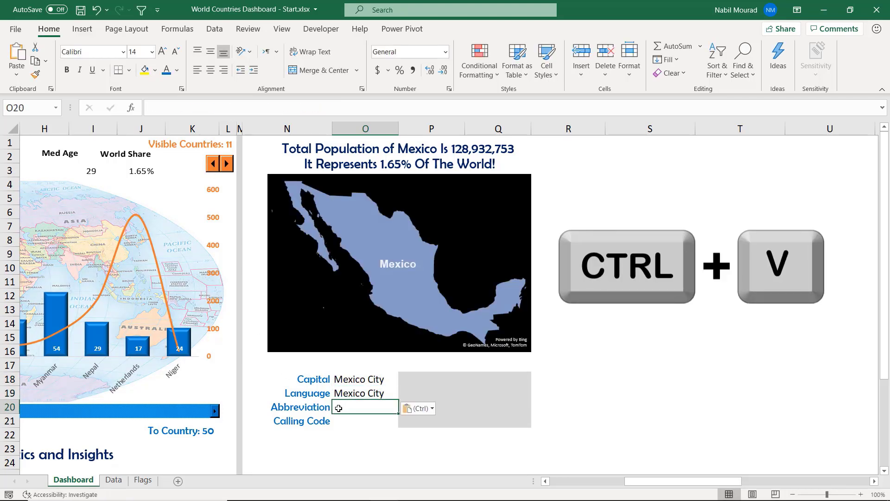
pyautogui.hotkey('ctrl', 'v')
pyautogui.click(342, 425)
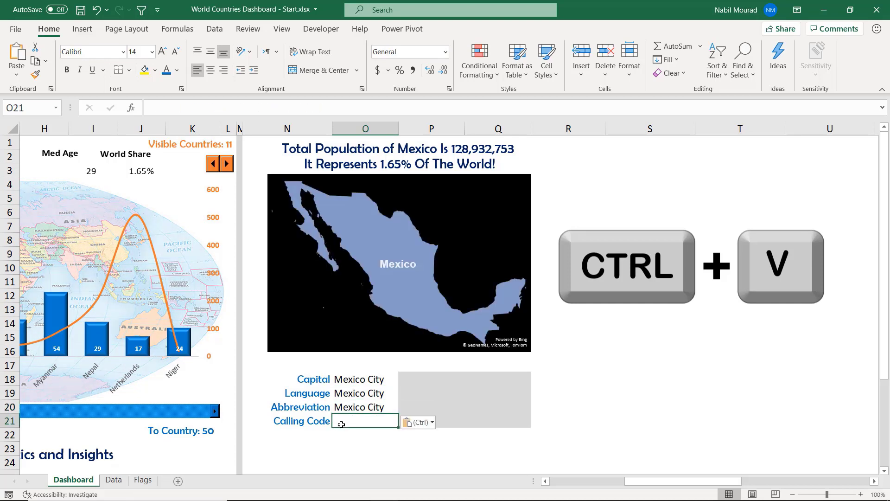
pyautogui.hotkey('ctrl', 'v')
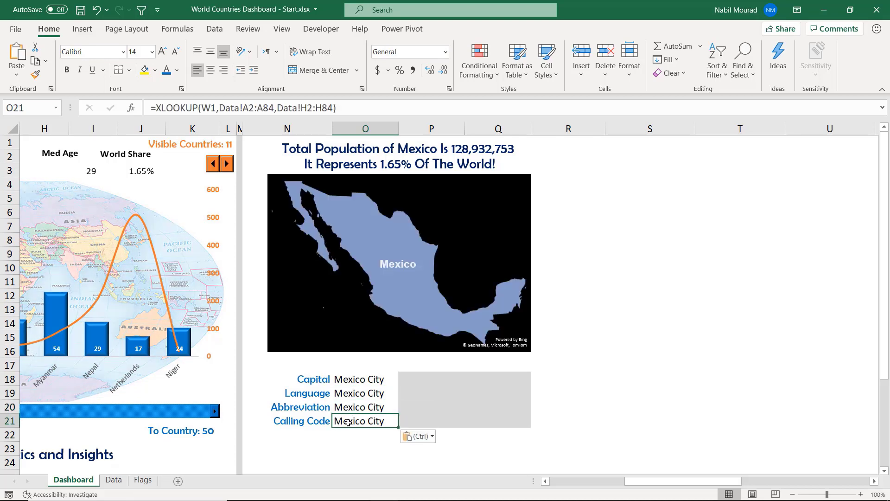
# Step: Change the return array of the Language formula in O19 to column J of the Data sheet
pyautogui.click(359, 392)
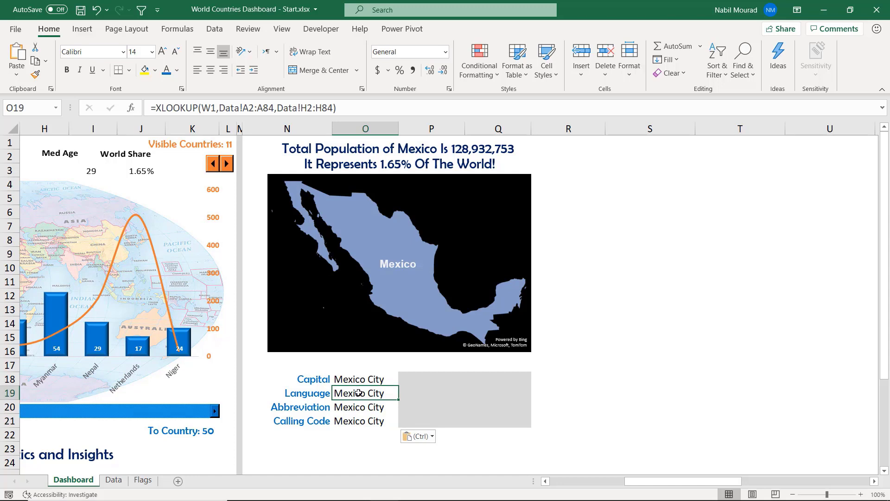
pyautogui.press('F2')
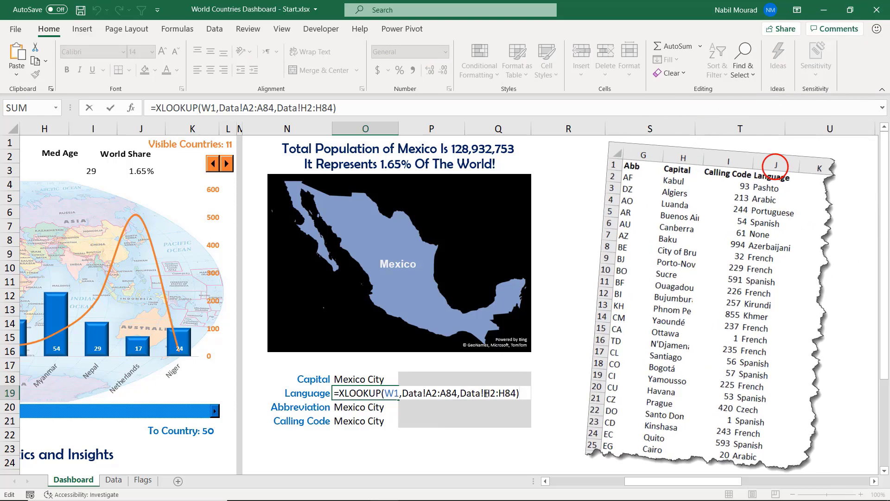
pyautogui.click(489, 392)
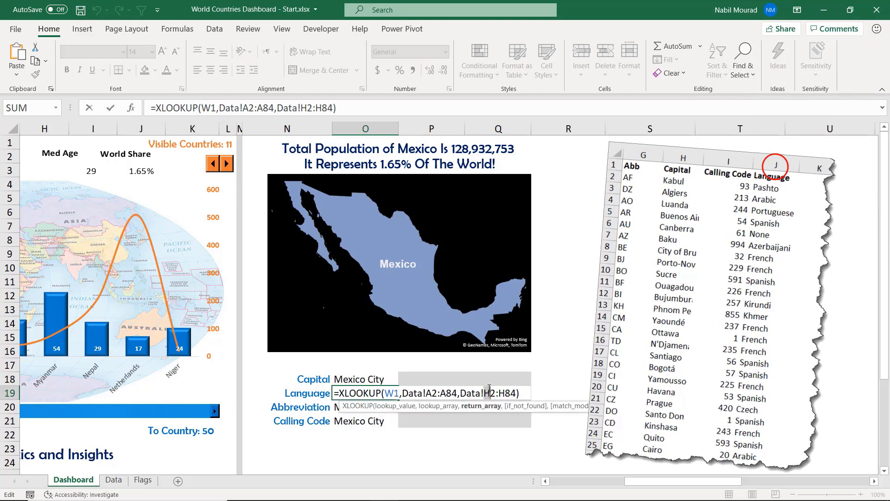
pyautogui.press('Return')
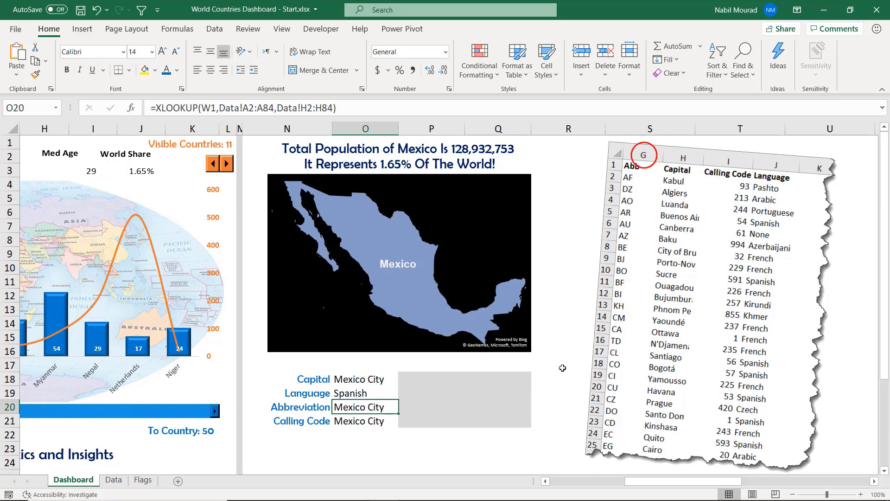
# Step: Change the return array of the Abbreviation formula in O20 to column G of the Data sheet
pyautogui.press('F2')
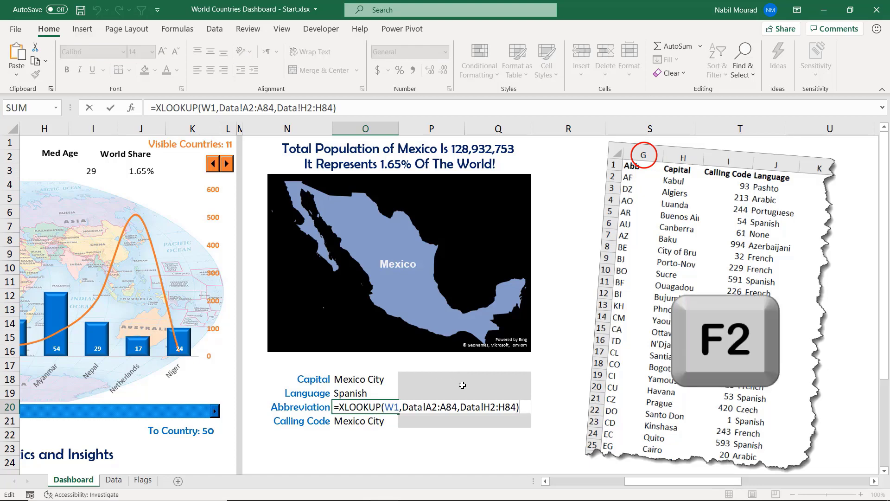
pyautogui.moveTo(484, 407); pyautogui.dragTo(490, 407)
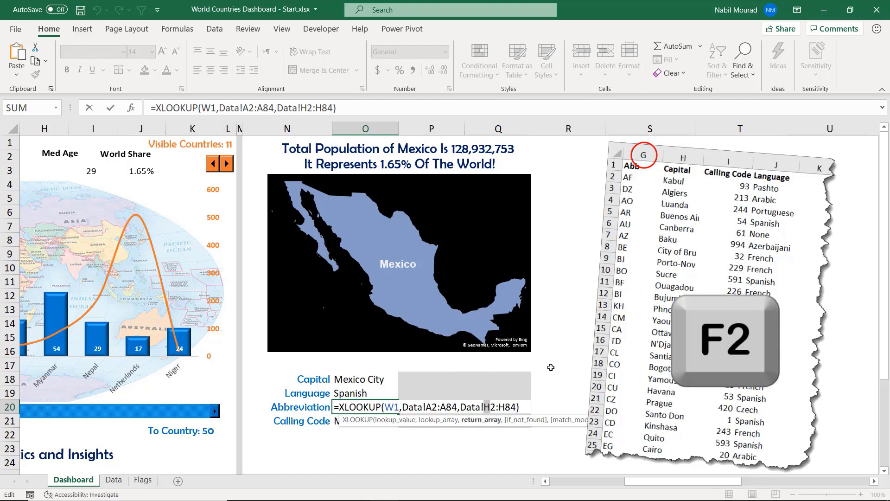
pyautogui.write('G')
pyautogui.press('Return')
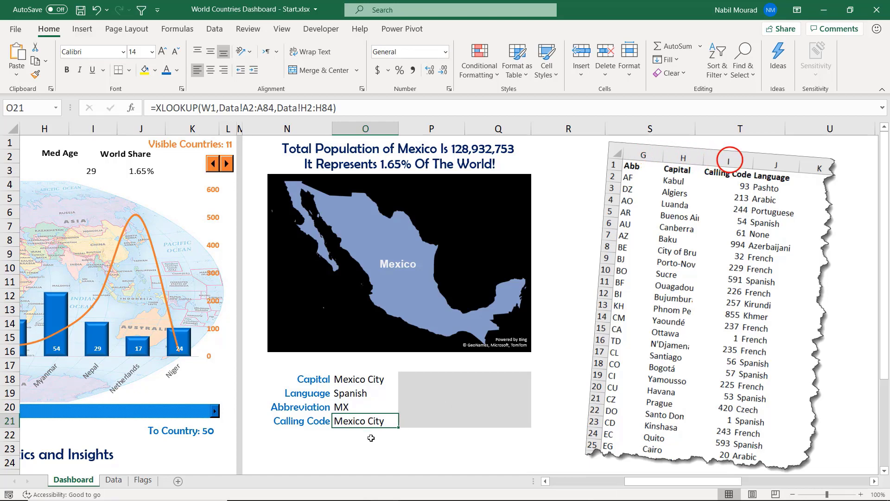
# Step: Change the return array of the Calling Code formula in O21 to column I of the Data sheet
pyautogui.press('F2')
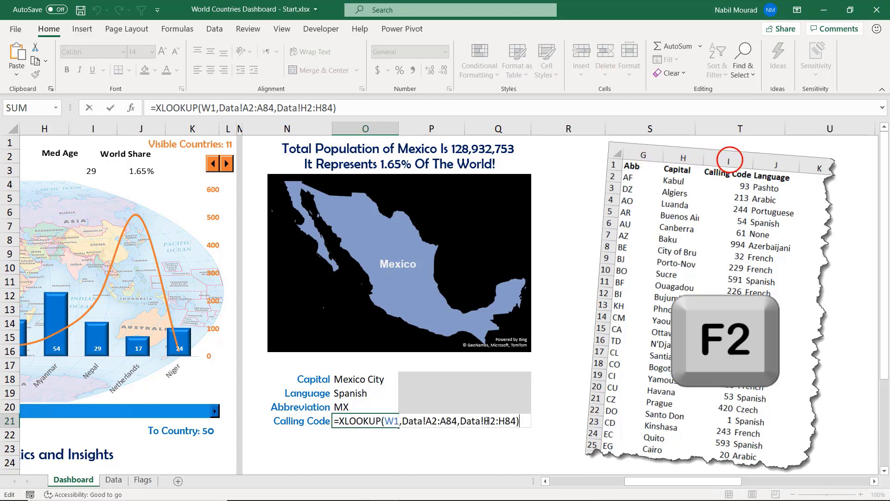
pyautogui.moveTo(484, 421); pyautogui.dragTo(491, 421)
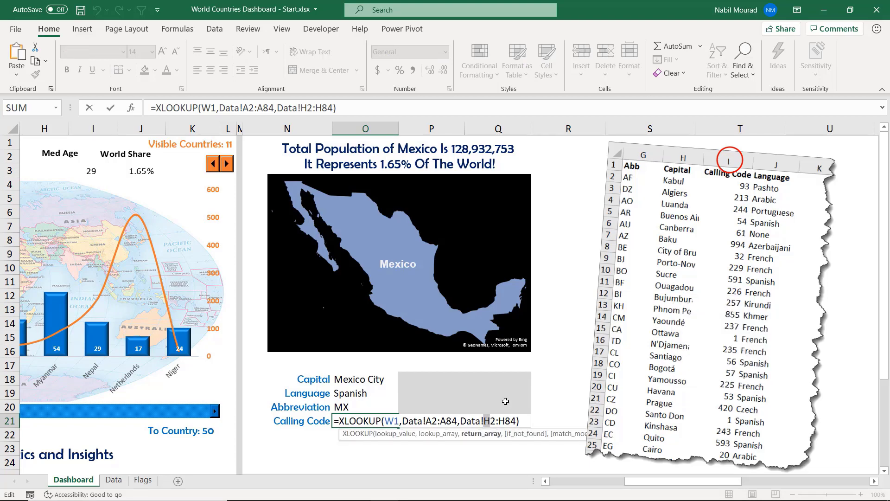
pyautogui.write('I')
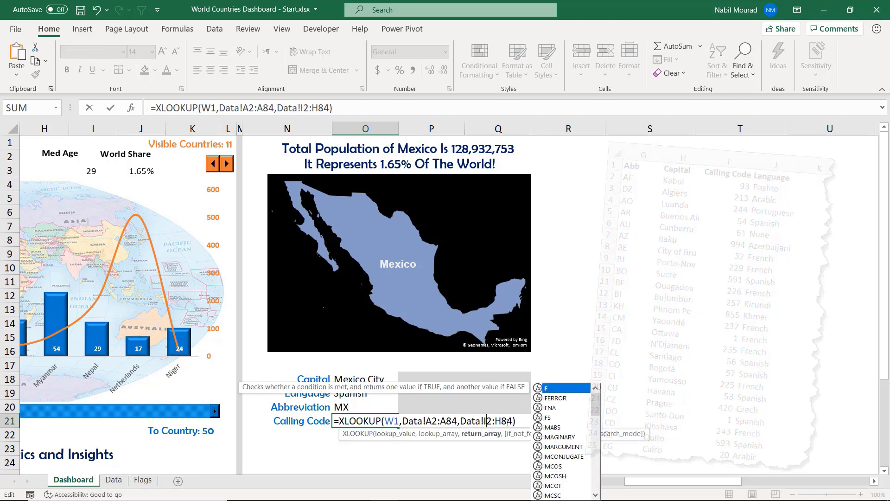
pyautogui.press('Return')
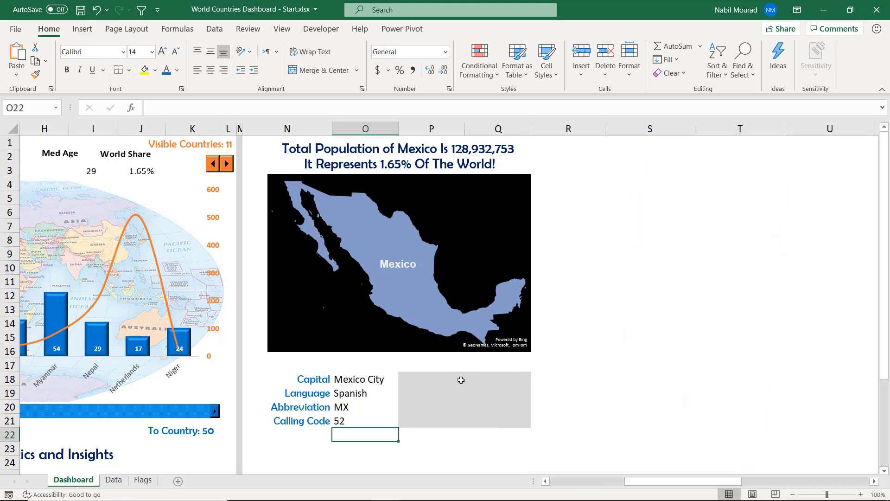
# Step: Examine the grey area P18:Q21 beside the country details and the Flag, Minimum Wage and GDP 2018 columns on the Flags sheet
pyautogui.moveTo(461, 381); pyautogui.dragTo(479, 420)
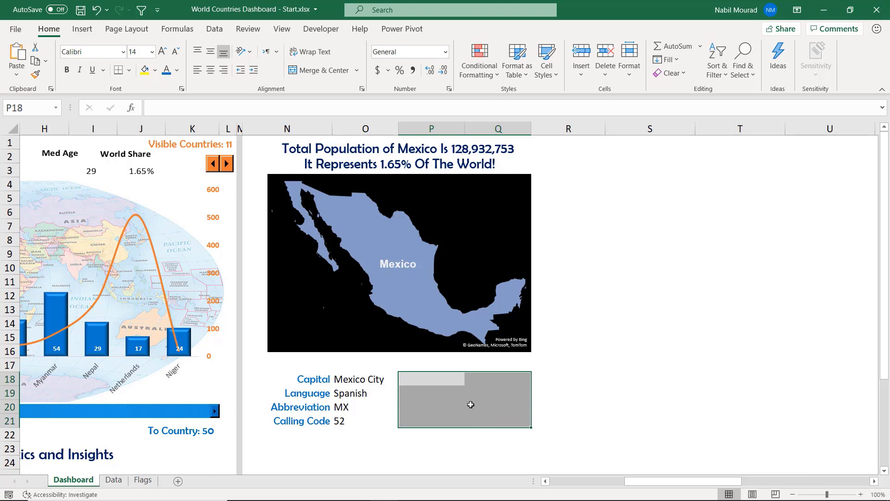
pyautogui.click(448, 381)
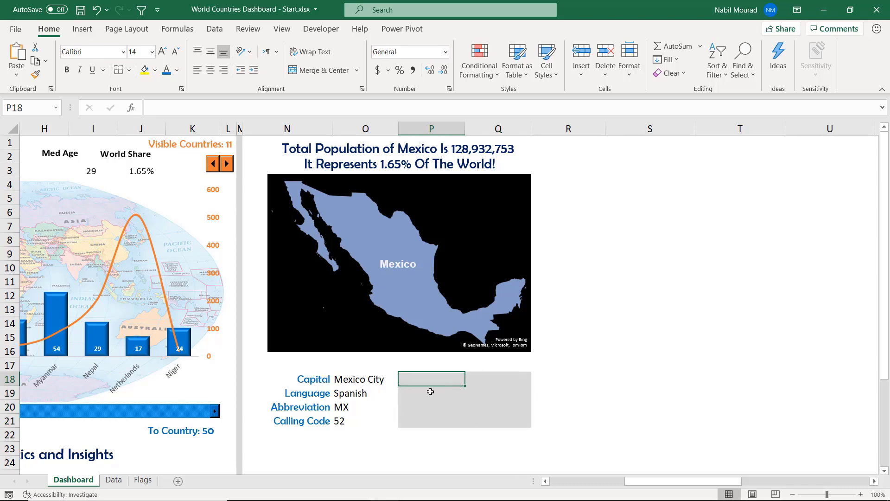
pyautogui.click(142, 481)
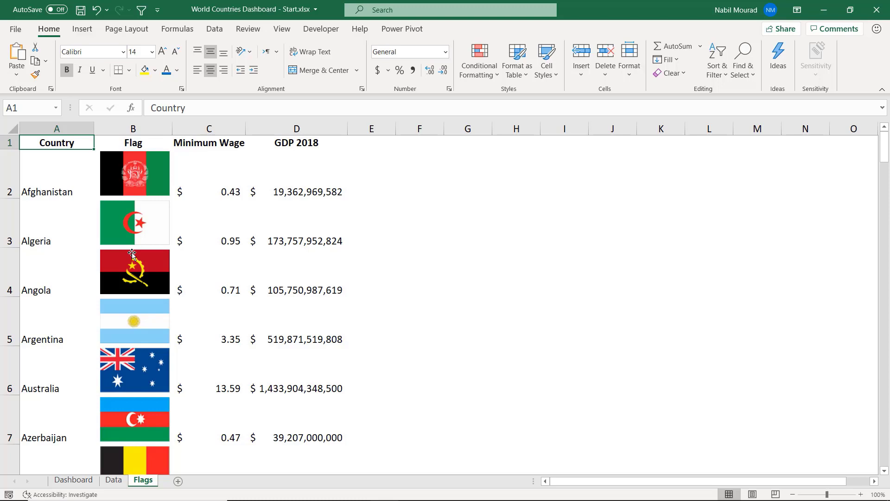
pyautogui.click(221, 144)
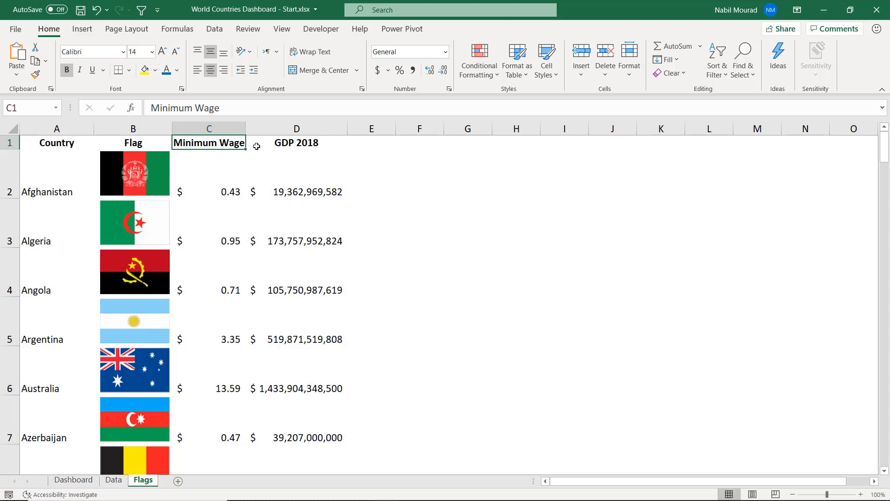
pyautogui.click(309, 145)
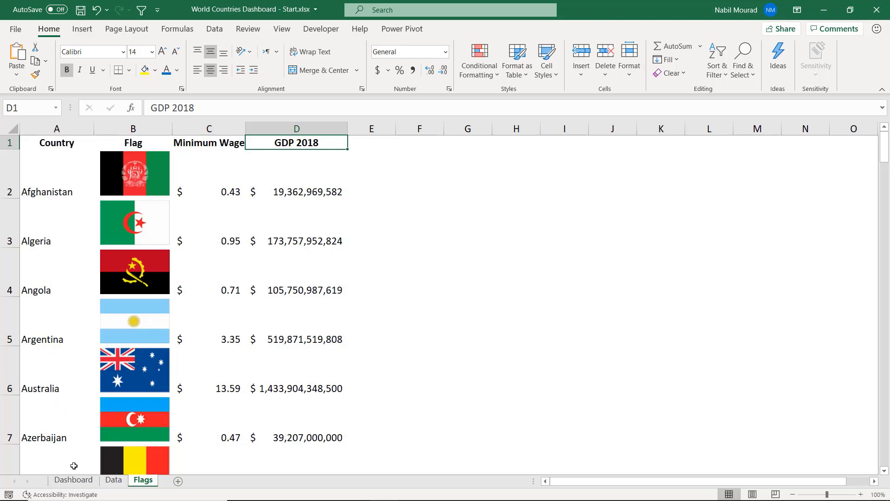
# Step: Start a VLOOKUP formula in cell W3 of the Dashboard sheet with the absolute reference $W$1 as its lookup value
pyautogui.click(75, 481)
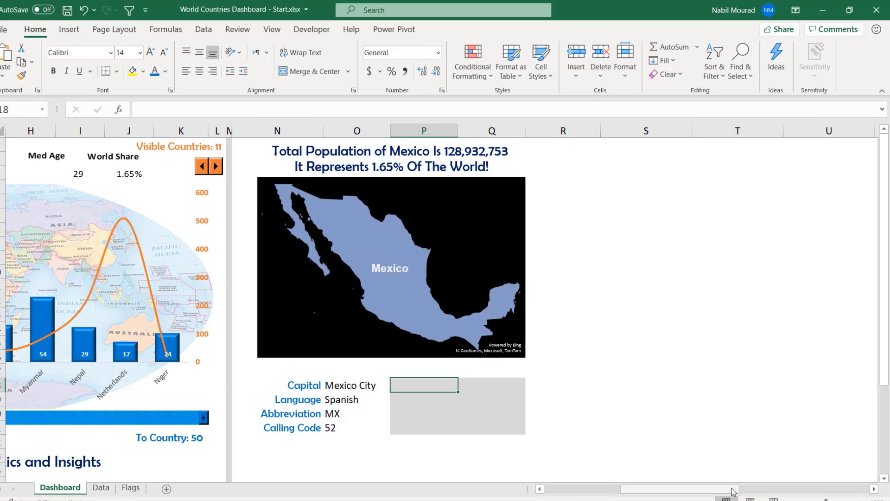
pyautogui.moveTo(733, 492); pyautogui.dragTo(795, 491)
pyautogui.click(787, 173)
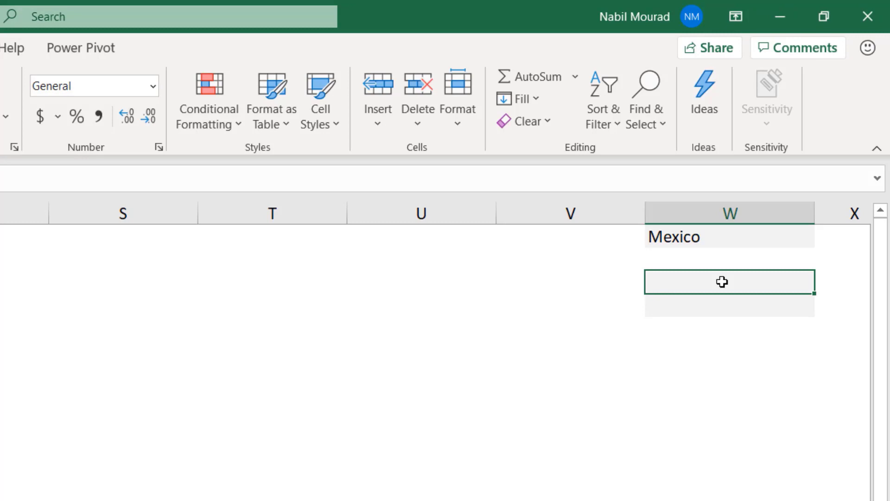
pyautogui.write('=vloo')
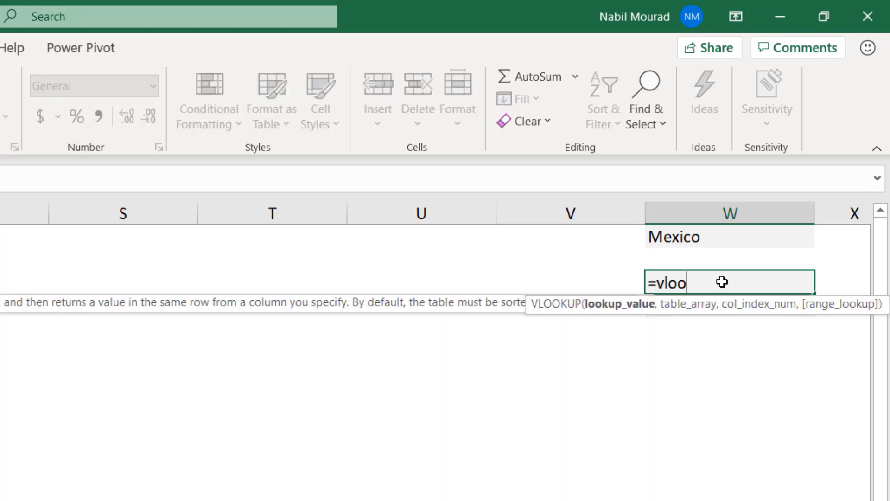
pyautogui.press('Tab')
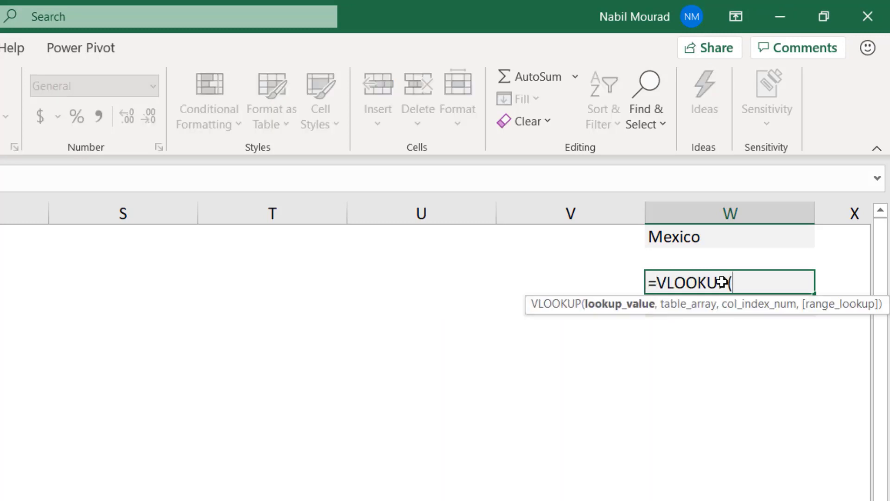
pyautogui.click(696, 236)
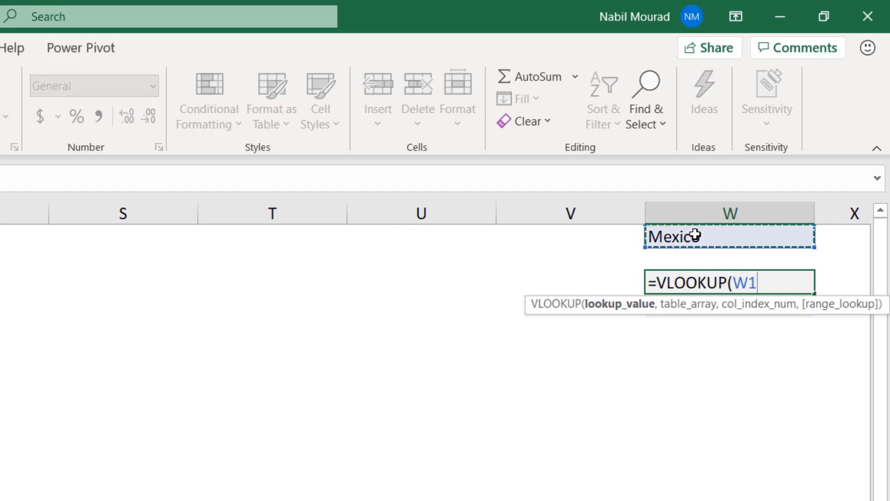
pyautogui.press('F4')
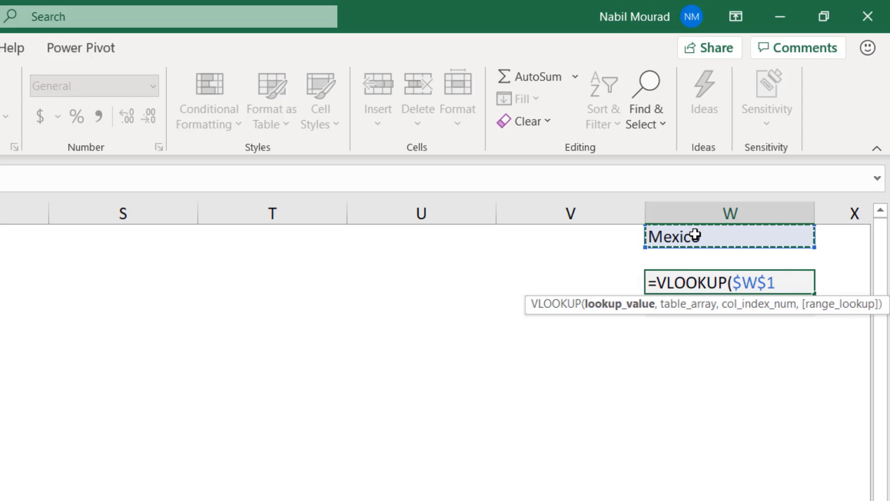
pyautogui.write(',')
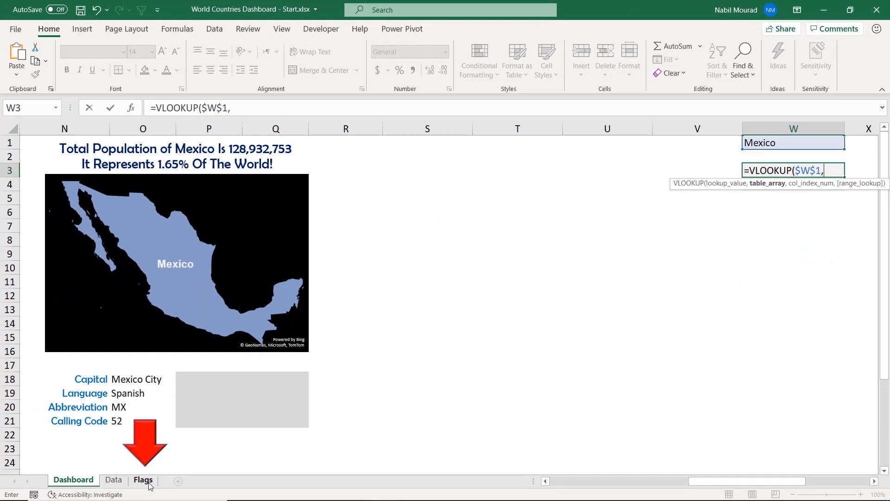
# Step: Give the VLOOKUP formula the absolute range Flags!$A$1:$D$84 as its table array
pyautogui.click(149, 484)
pyautogui.moveTo(40, 140); pyautogui.dragTo(284, 136)
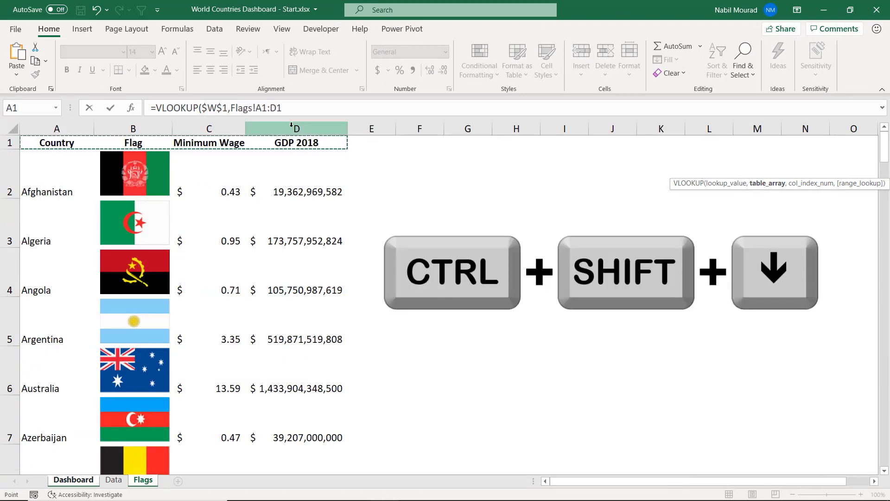
pyautogui.hotkey('ctrl', 'shift', 'Down')
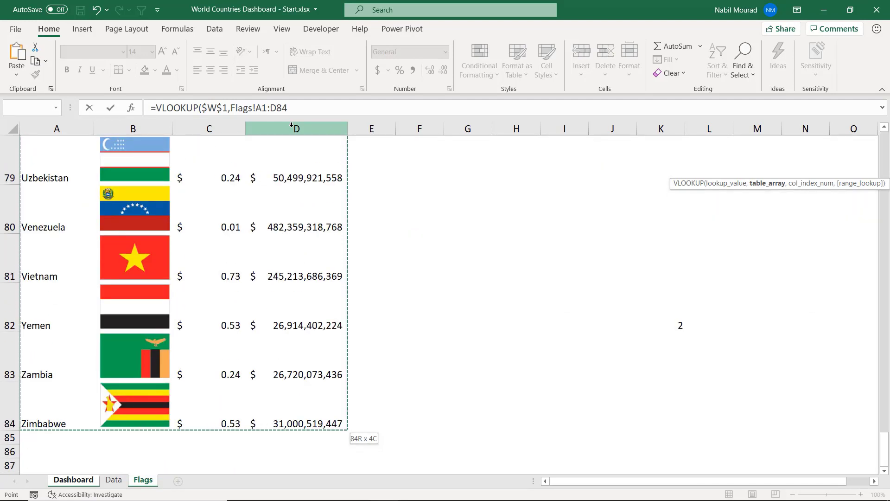
pyautogui.press('F4')
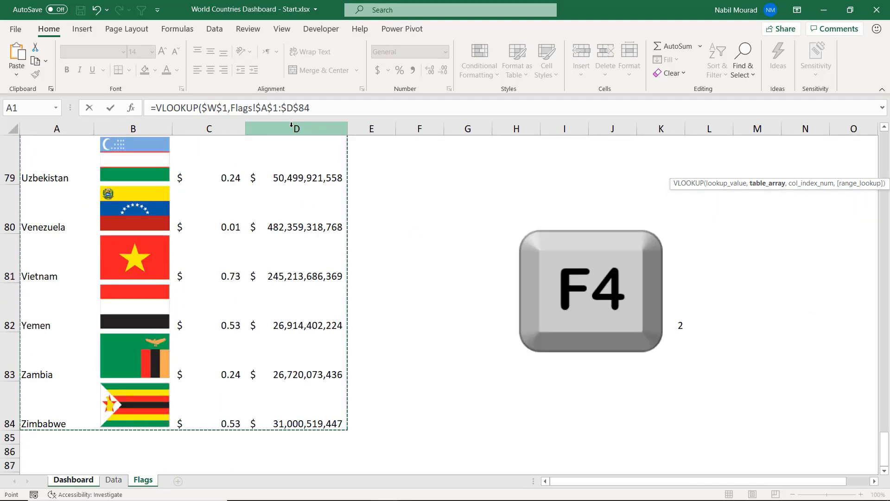
pyautogui.write(',')
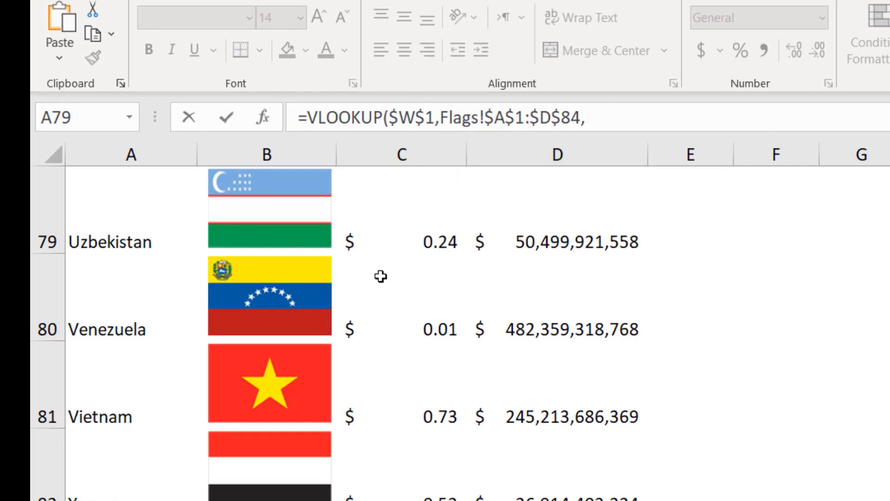
# Step: Complete the VLOOKUP formula in W3 with column index 3 and exact match 0
pyautogui.write('3,')
pyautogui.write('0')
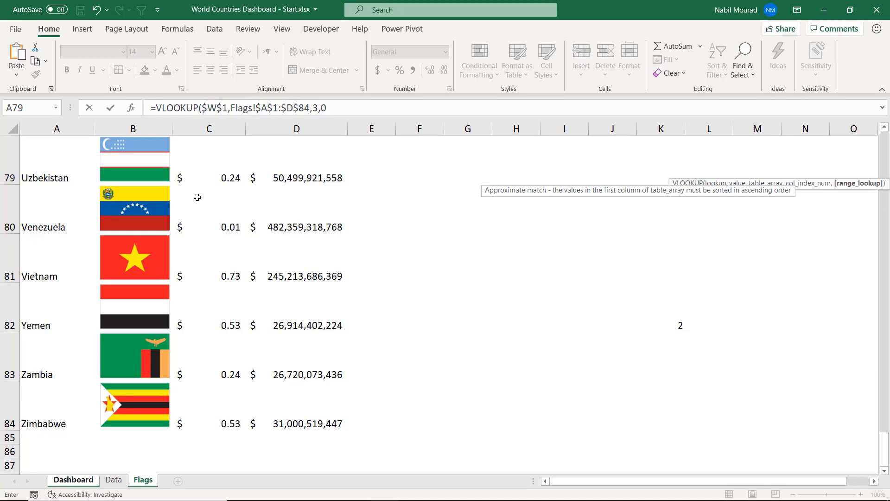
pyautogui.press('Return')
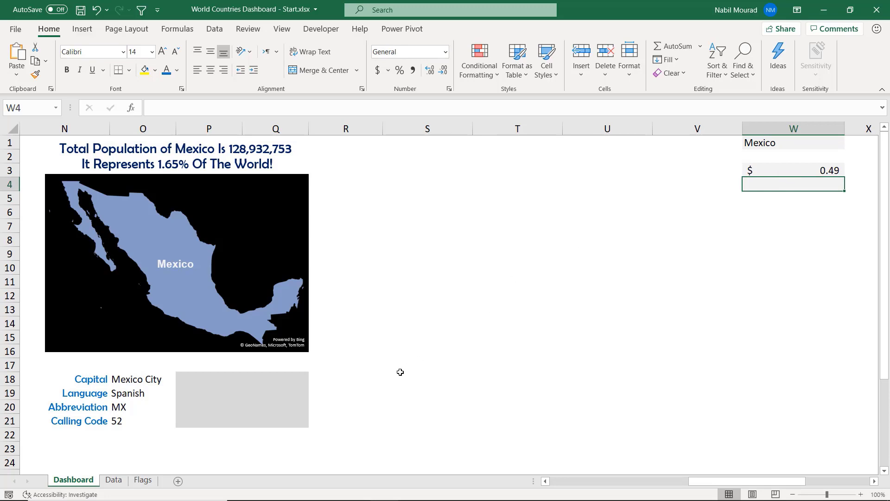
# Step: Check the positions of columns C and D on the Flags sheet and copy the W3 formula down to W4 on the Dashboard sheet
pyautogui.click(144, 480)
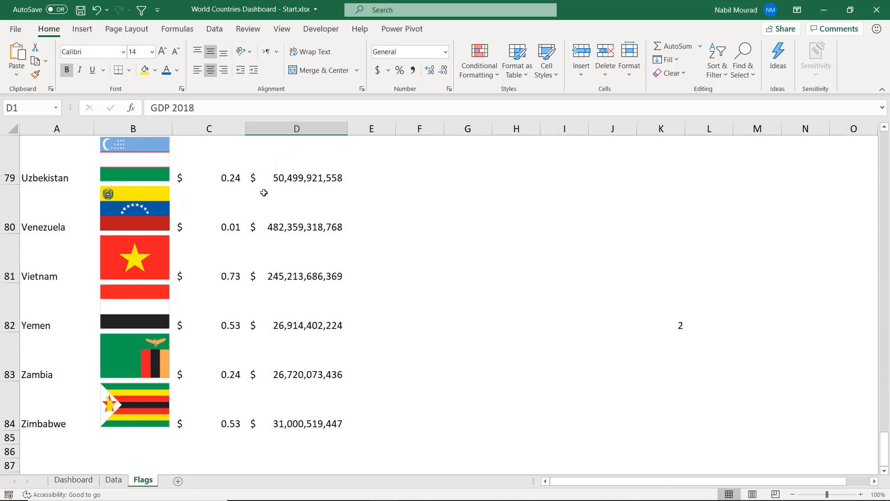
pyautogui.click(219, 128)
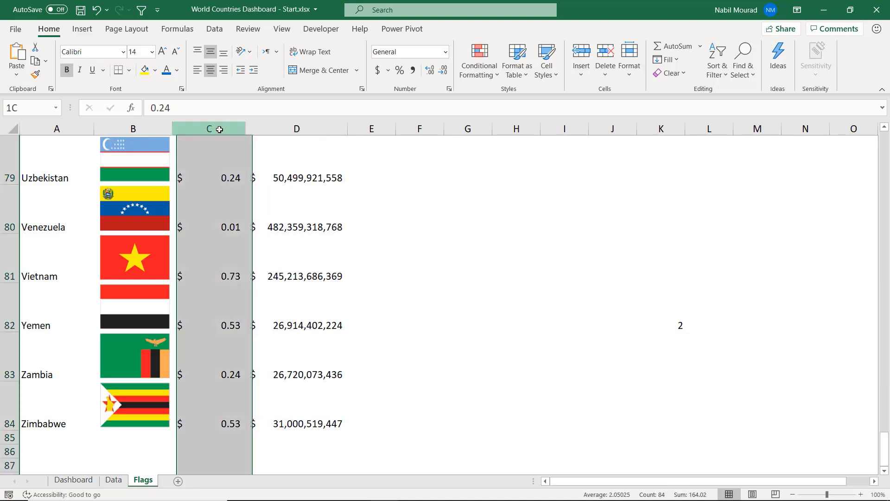
pyautogui.click(295, 128)
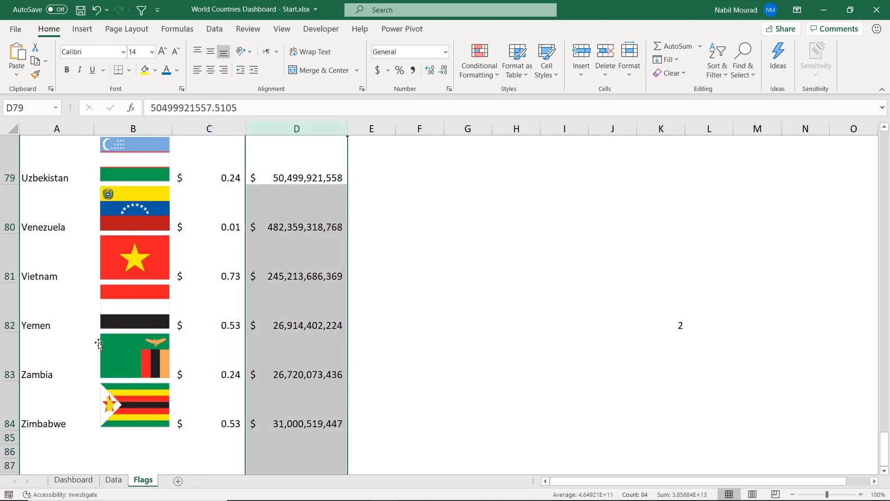
pyautogui.click(73, 480)
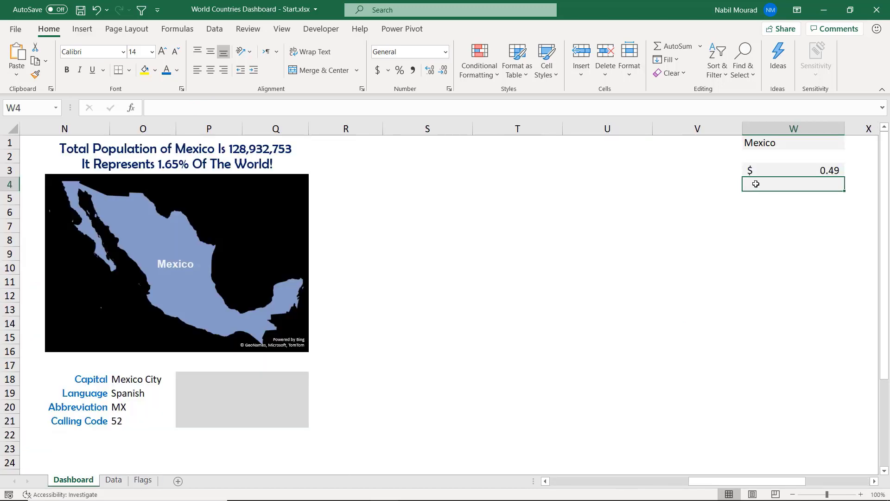
pyautogui.click(768, 172)
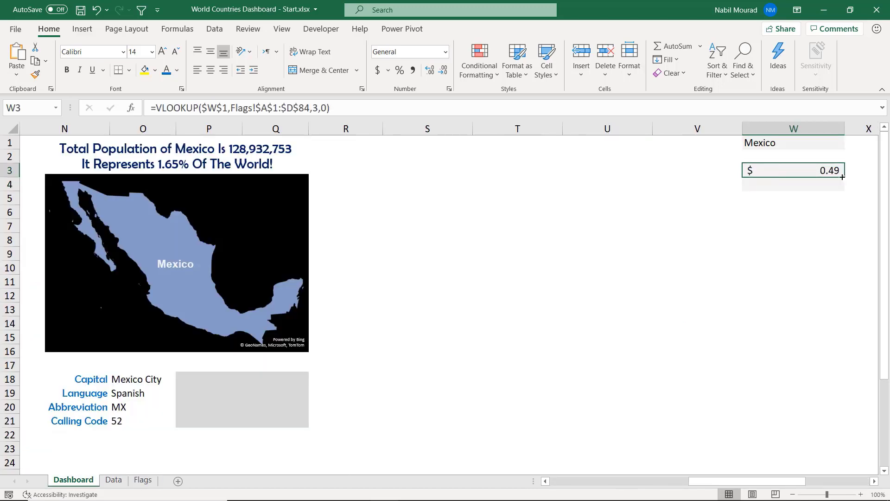
pyautogui.moveTo(843, 177); pyautogui.dragTo(842, 191)
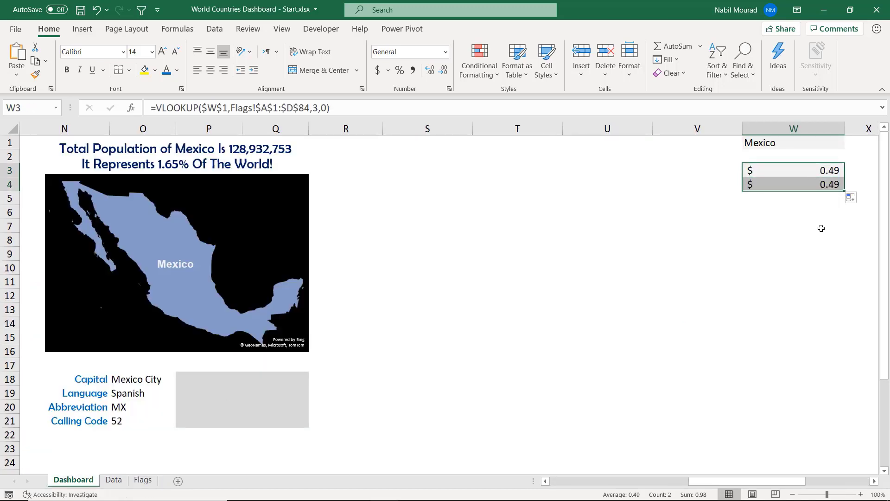
# Step: Change the column index of the VLOOKUP formula in W4 to 4
pyautogui.click(793, 187)
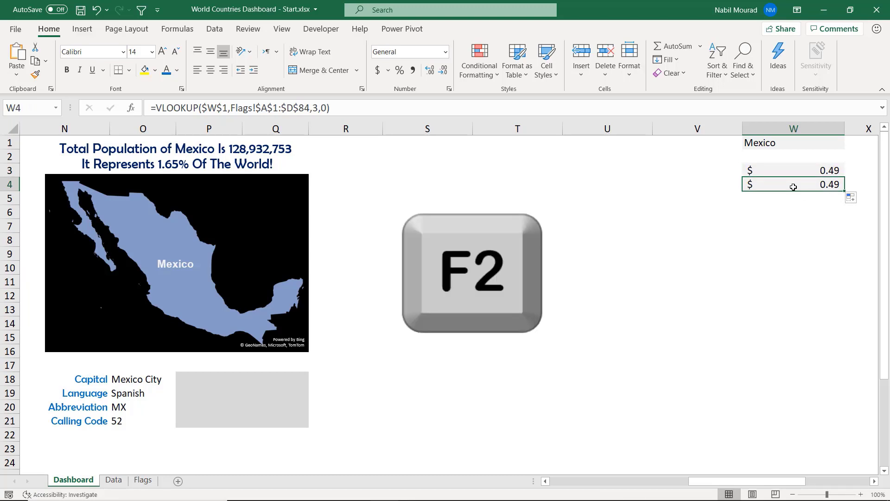
pyautogui.press('F2')
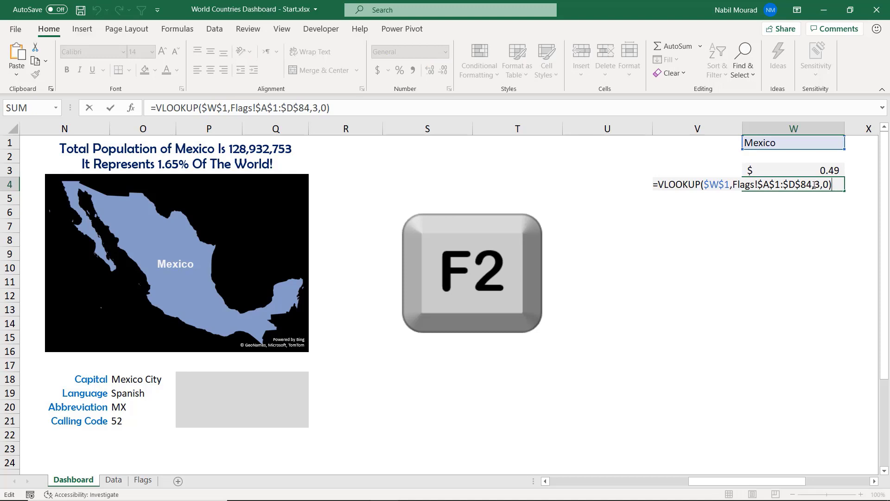
pyautogui.click(821, 185)
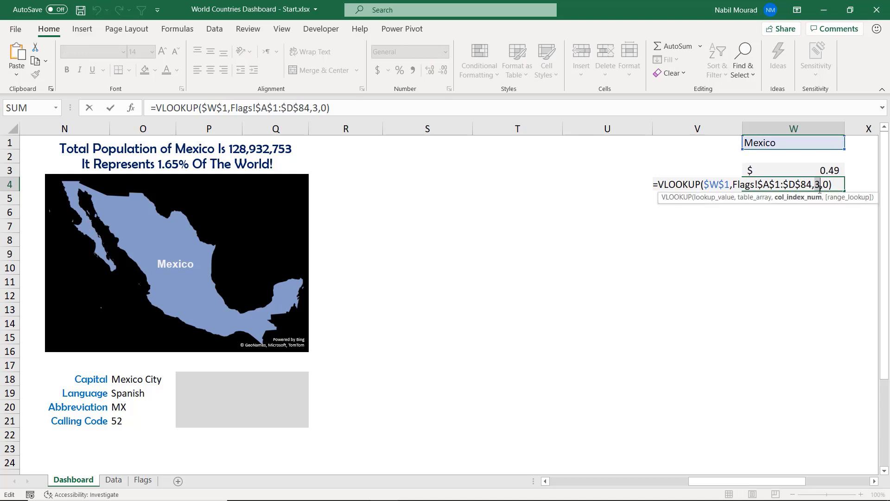
pyautogui.press('BackSpace')
pyautogui.write('4')
pyautogui.press('Return')
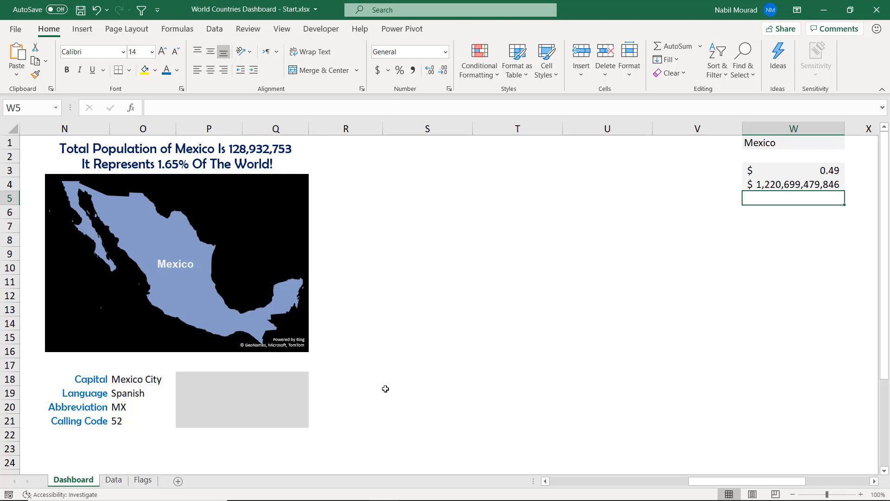
# Step: Insert a text box reading Minimum Wage in the empty area beside the map and format its text centred and blue like the detail labels
pyautogui.click(86, 32)
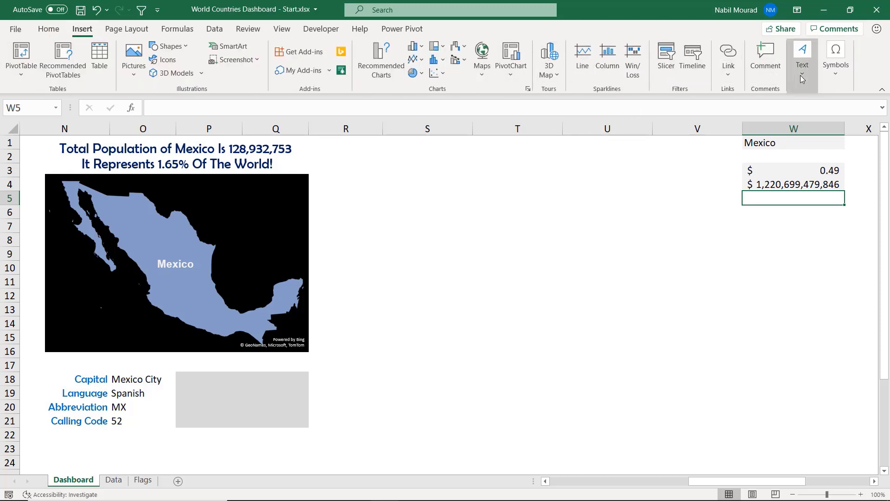
pyautogui.click(802, 74)
pyautogui.click(759, 116)
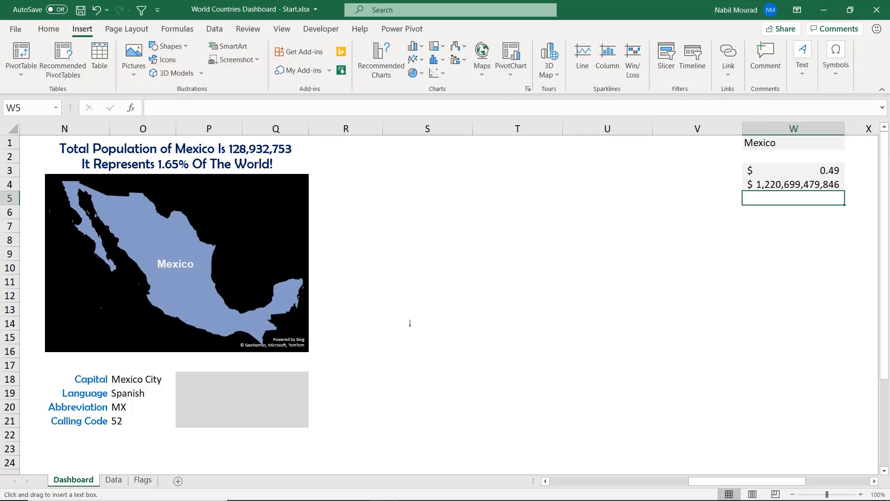
pyautogui.moveTo(409, 325); pyautogui.dragTo(526, 348)
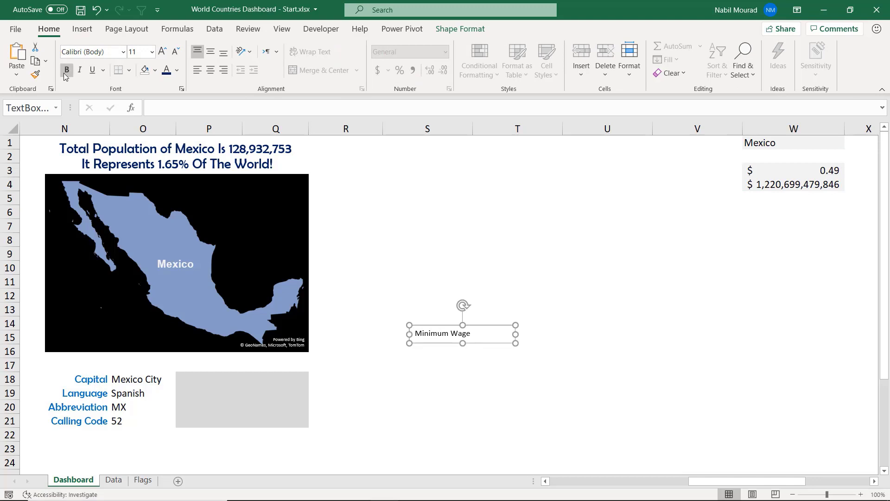
pyautogui.click(66, 69)
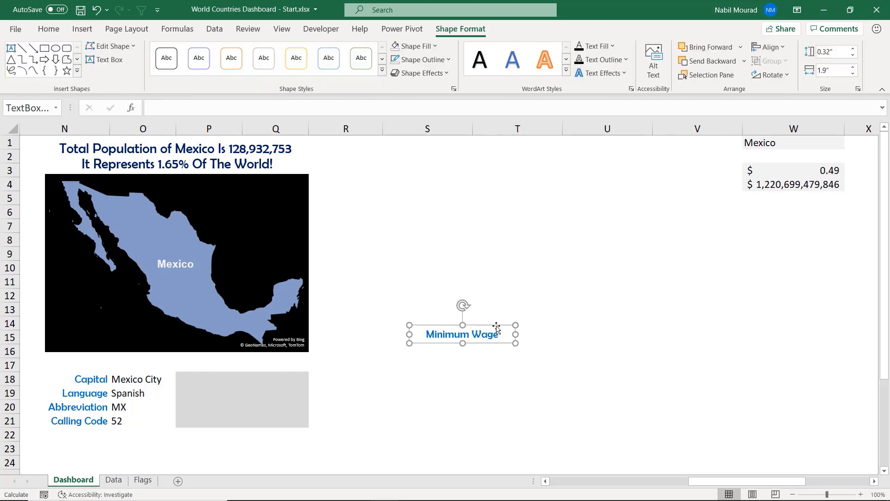
# Step: Duplicate the Minimum Wage label, change the copy's text to GDP 2018, and place both labels in the grey area P18:Q21
pyautogui.moveTo(496, 327); pyautogui.dragTo(498, 357)
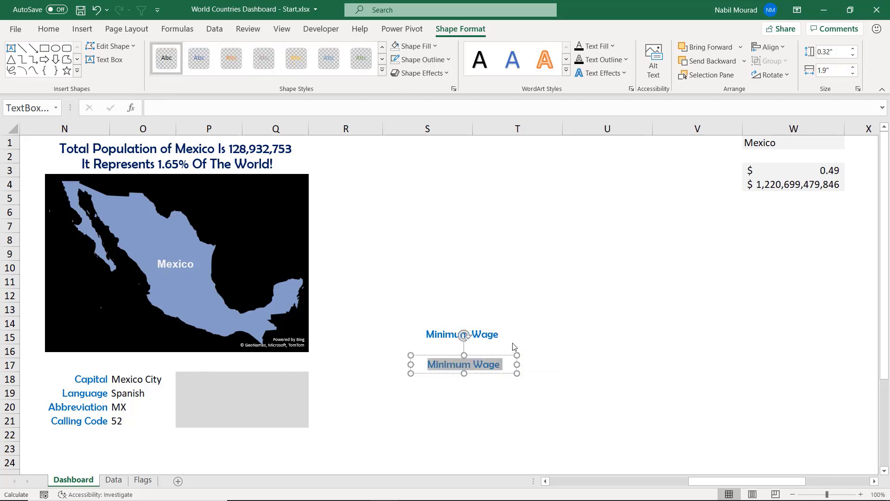
pyautogui.write('GDP 2018')
pyautogui.moveTo(500, 356); pyautogui.dragTo(280, 398)
pyautogui.click(577, 295)
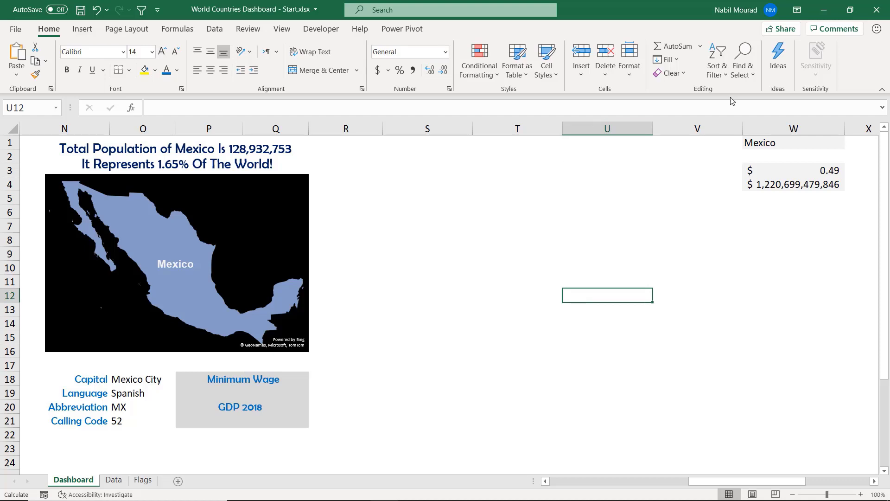
# Step: Insert a text box linked to $W$3 in centred Berlin Sans FB size 14, plus a matching one linked to $W$4
pyautogui.click(82, 29)
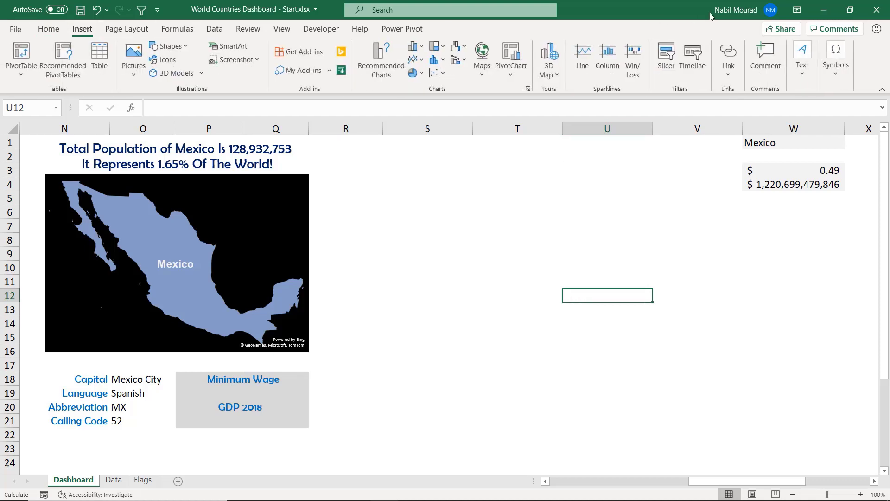
pyautogui.click(802, 65)
pyautogui.click(758, 115)
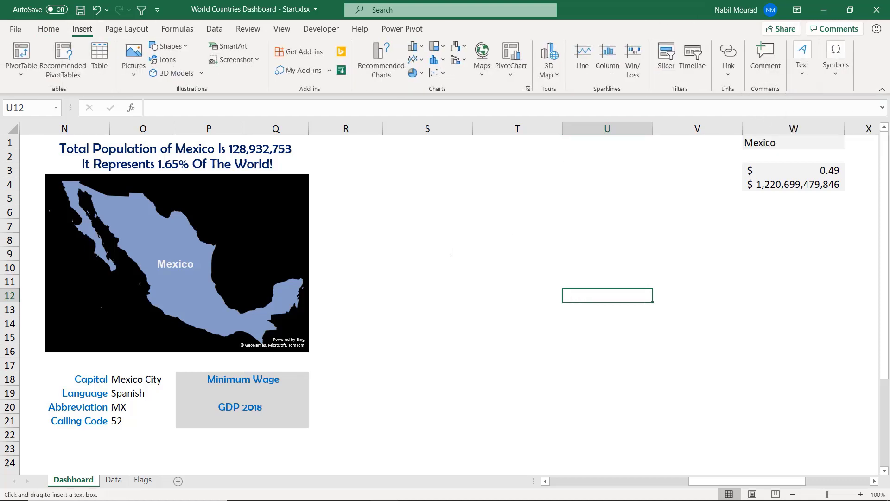
pyautogui.moveTo(448, 242); pyautogui.dragTo(580, 271)
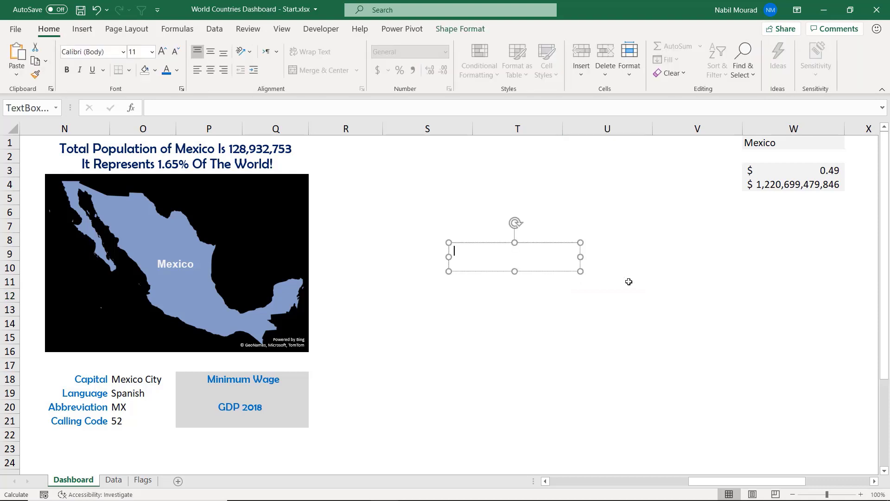
pyautogui.press('F2')
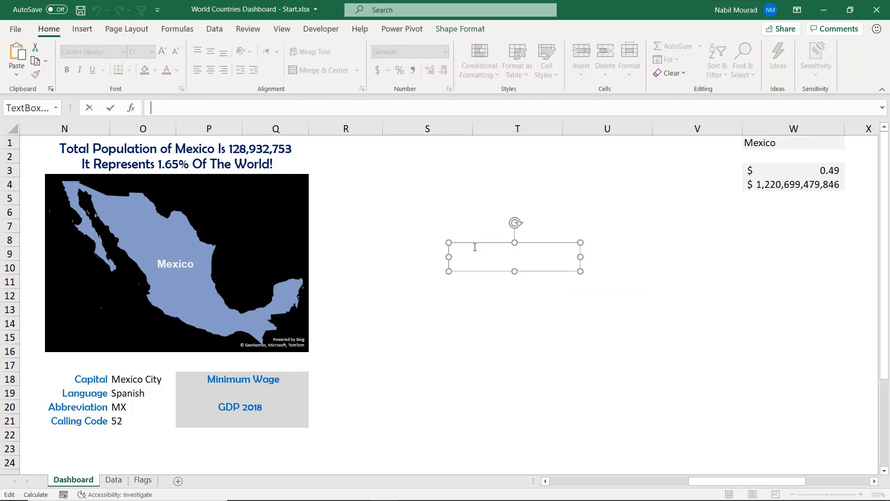
pyautogui.write('=')
pyautogui.click(794, 171)
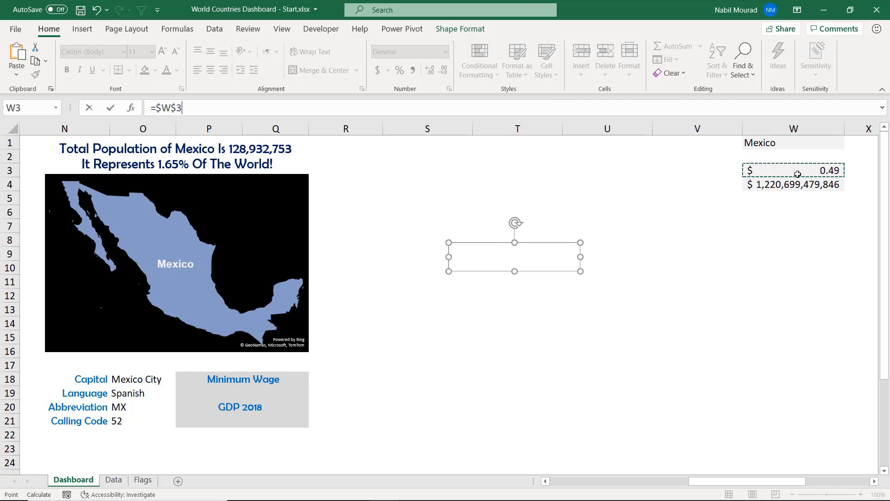
pyautogui.press('Return')
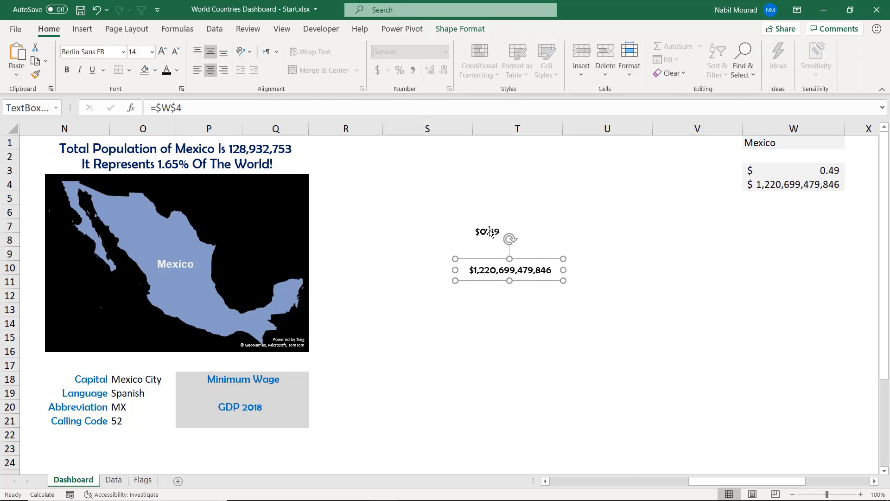
# Step: Move the text box linked to W3 under the Minimum Wage label and the one linked to W4 under the GDP 2018 label
pyautogui.click(490, 232)
pyautogui.moveTo(502, 238); pyautogui.dragTo(254, 398)
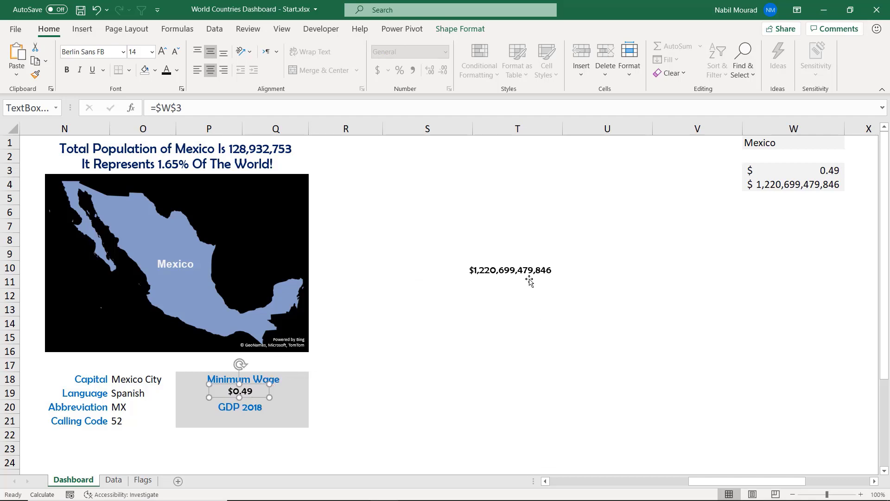
pyautogui.click(529, 273)
pyautogui.moveTo(550, 259); pyautogui.dragTo(279, 408)
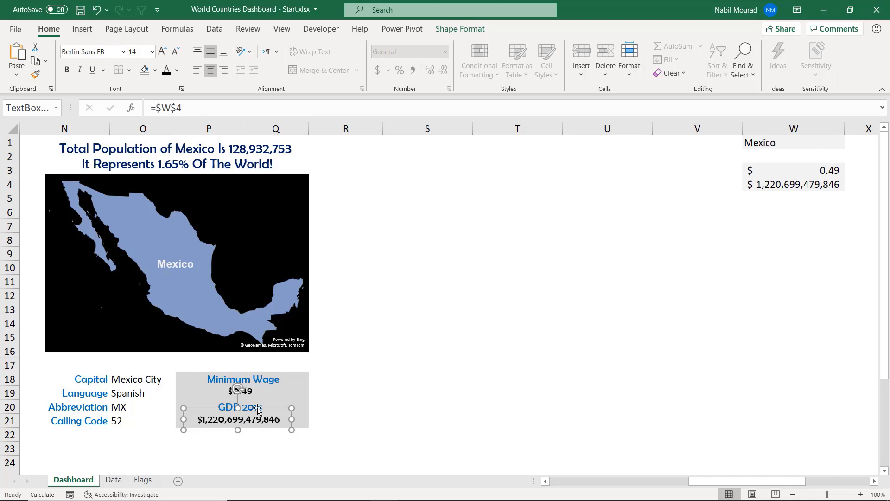
# Step: Align the four label and value text boxes in the grey area by their centres and distribute them vertically
pyautogui.keyDown('ctrl'); pyautogui.click(258, 405); pyautogui.keyUp('ctrl')
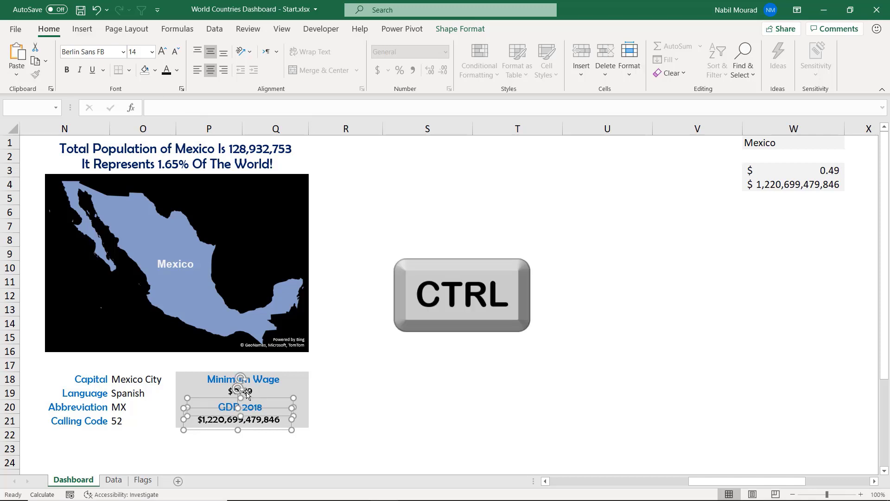
pyautogui.keyDown('ctrl'); pyautogui.click(267, 382); pyautogui.keyUp('ctrl')
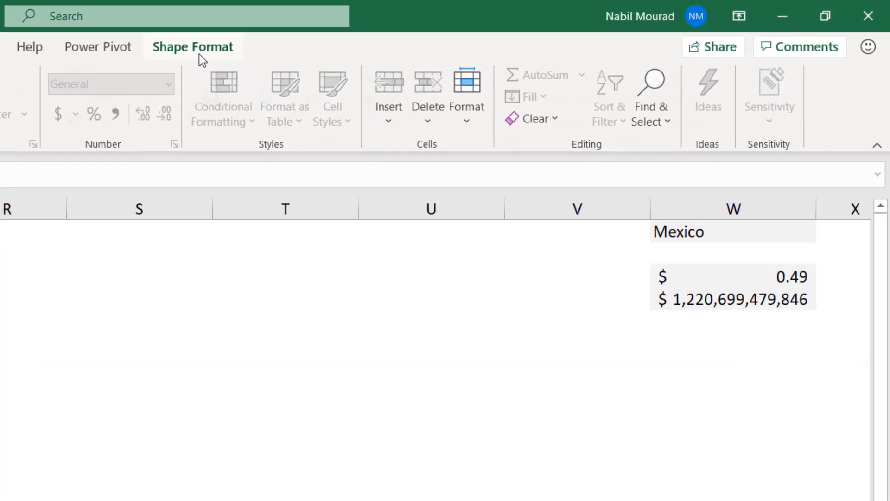
pyautogui.click(199, 54)
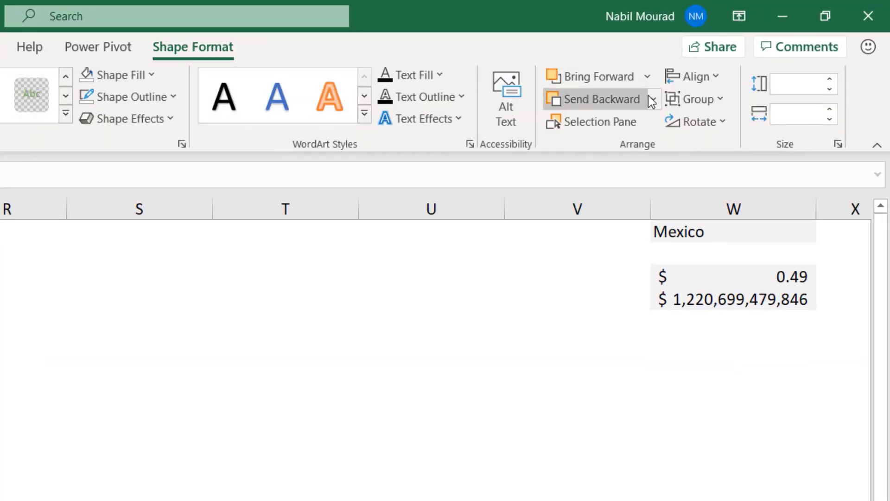
pyautogui.click(720, 79)
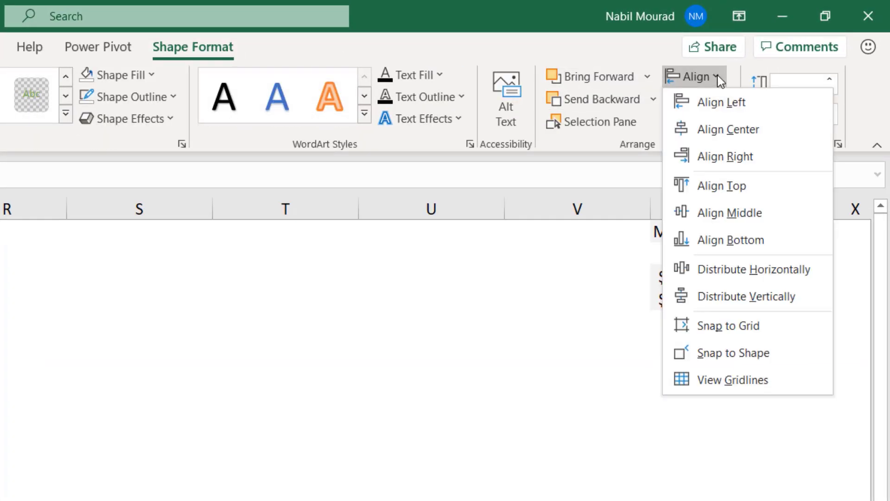
pyautogui.click(720, 130)
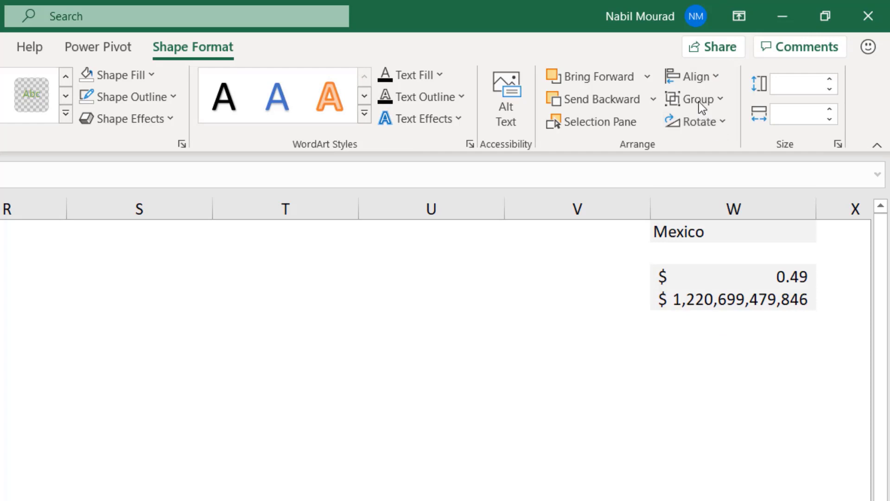
pyautogui.click(711, 79)
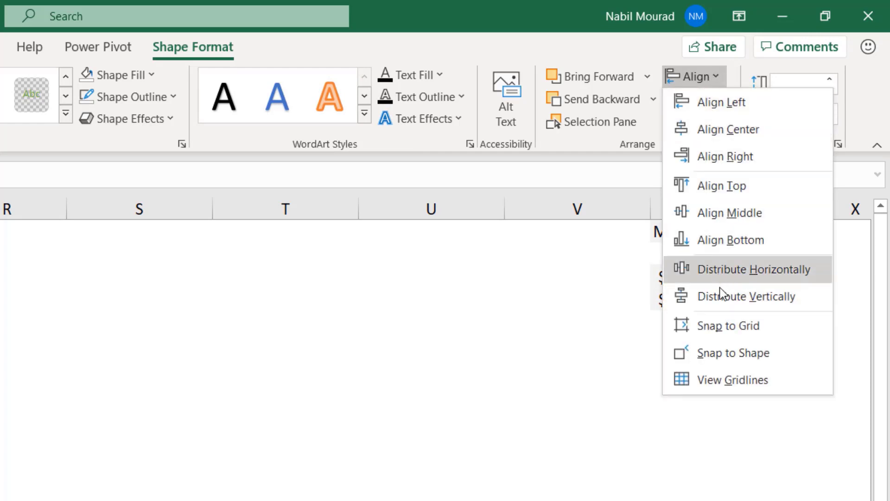
pyautogui.click(728, 303)
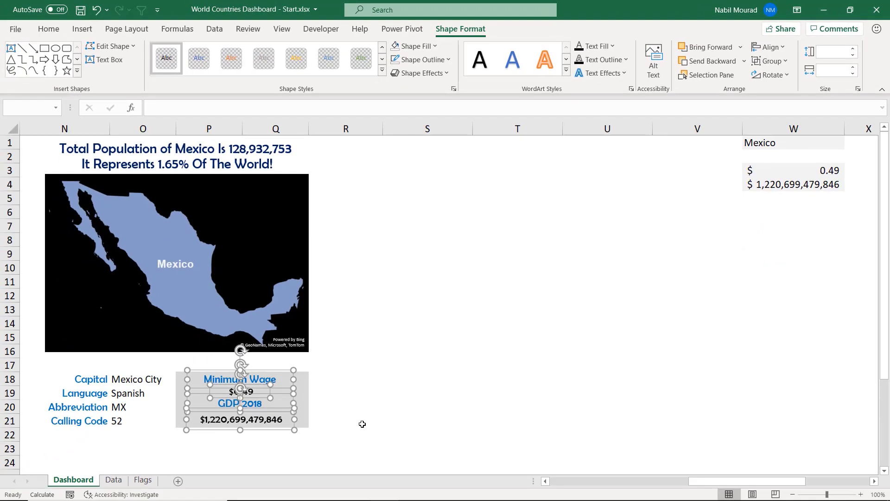
pyautogui.click(363, 424)
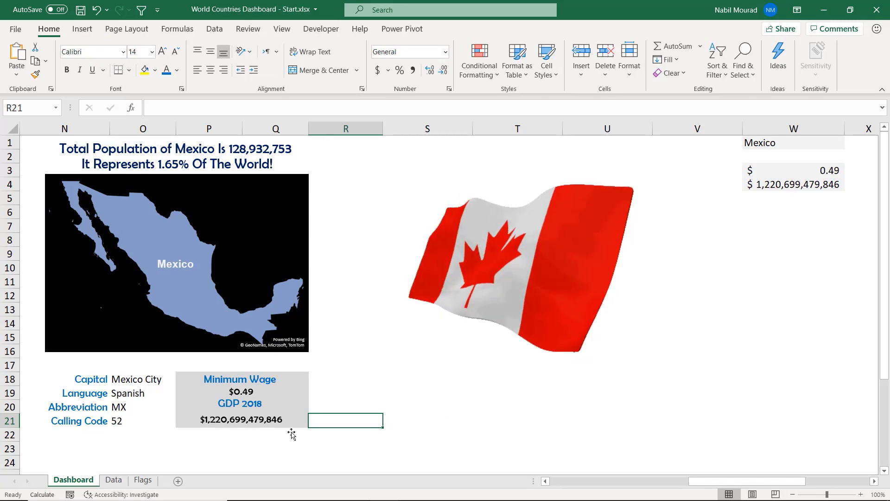
pyautogui.click(530, 412)
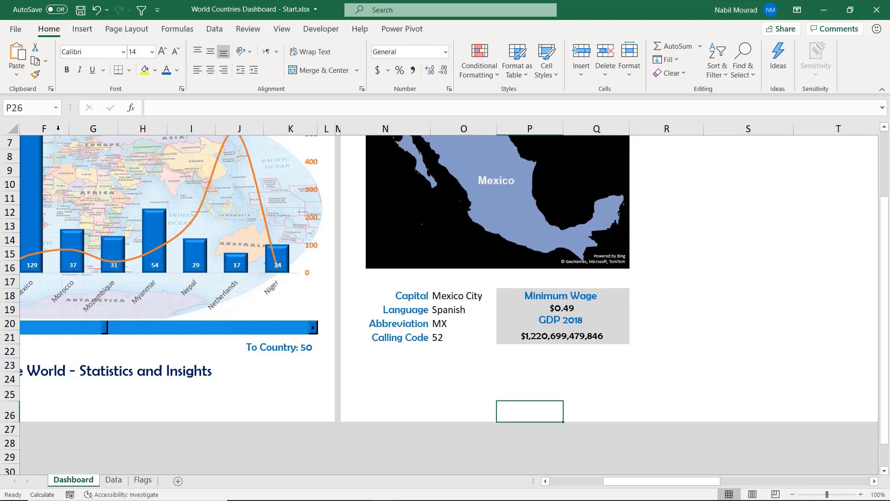
# Step: Insert a text box below the Calling Code row, around N23:O25, and link it to cell $W$1
pyautogui.click(82, 28)
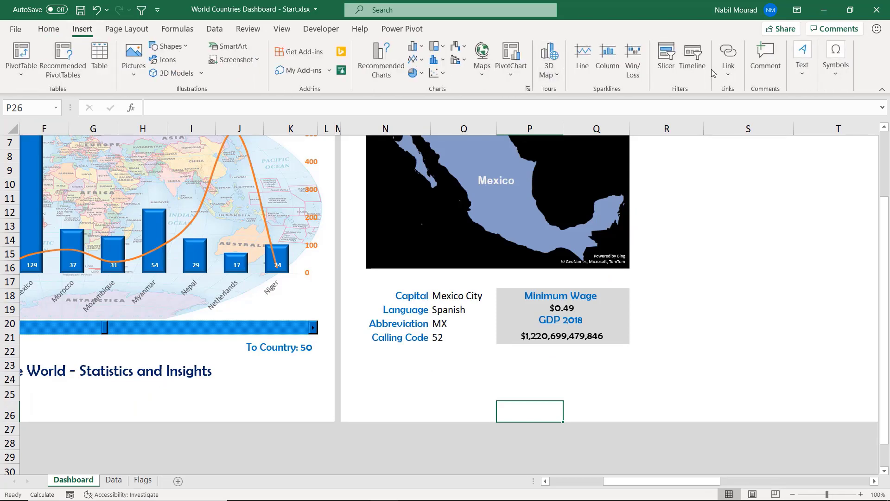
pyautogui.click(803, 74)
pyautogui.click(755, 116)
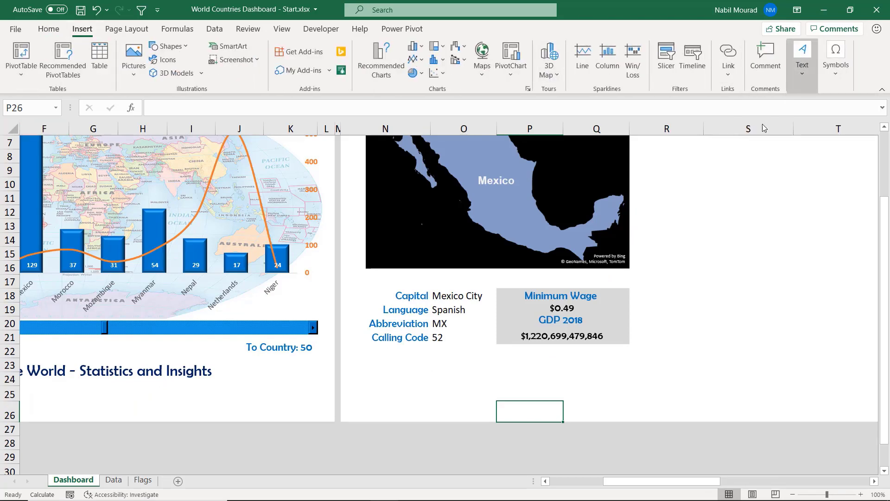
pyautogui.moveTo(372, 363); pyautogui.dragTo(461, 400)
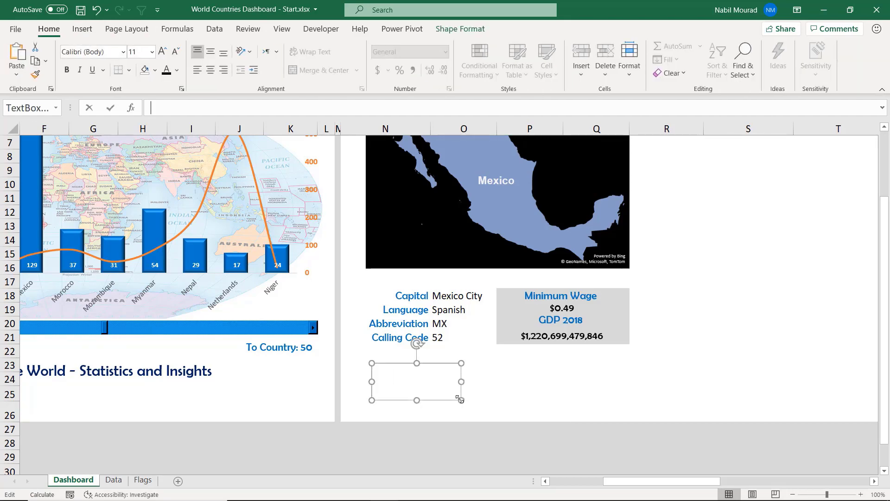
pyautogui.write('=')
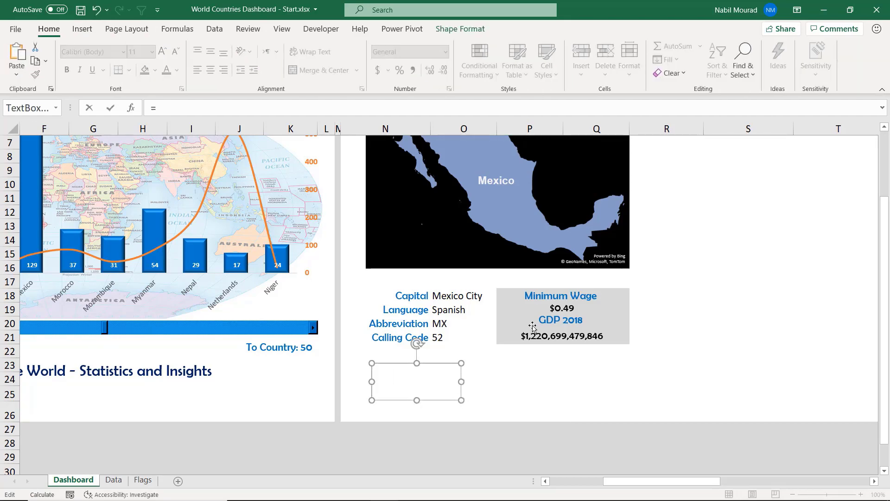
pyautogui.scroll(2, 824, 336)
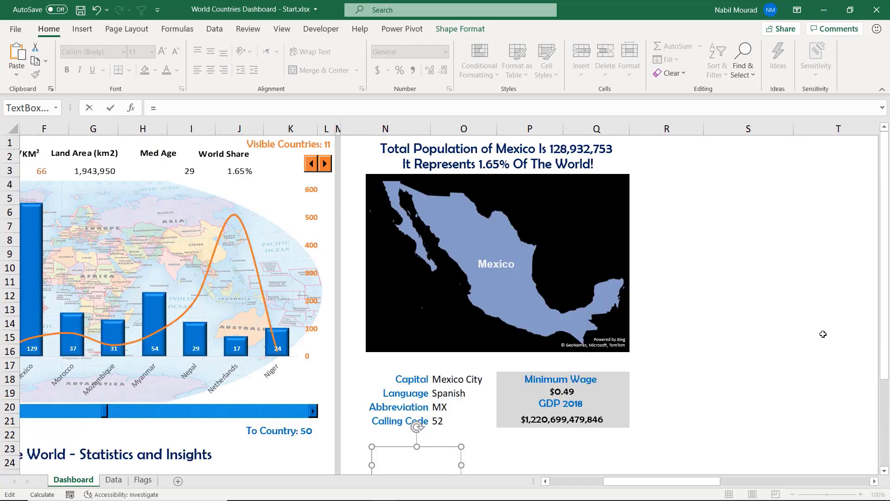
pyautogui.click(875, 481)
pyautogui.click(875, 482)
pyautogui.click(874, 482)
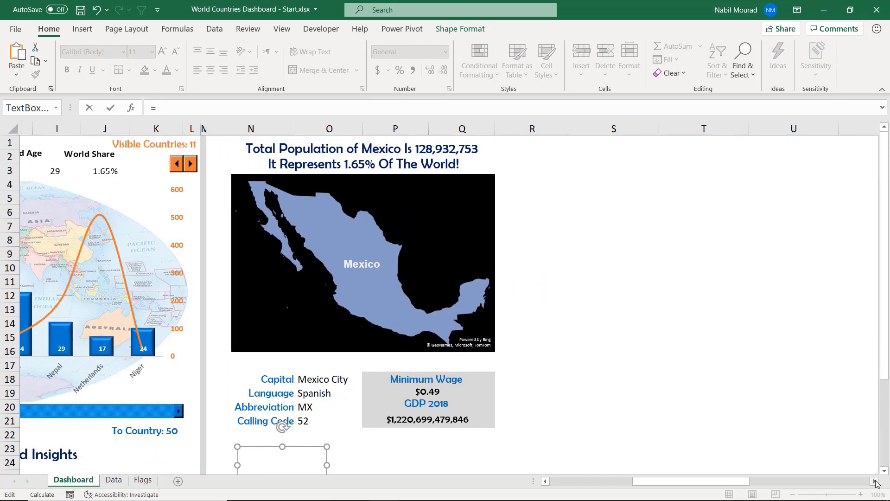
pyautogui.click(875, 482)
pyautogui.click(875, 481)
pyautogui.click(875, 481)
pyautogui.click(805, 143)
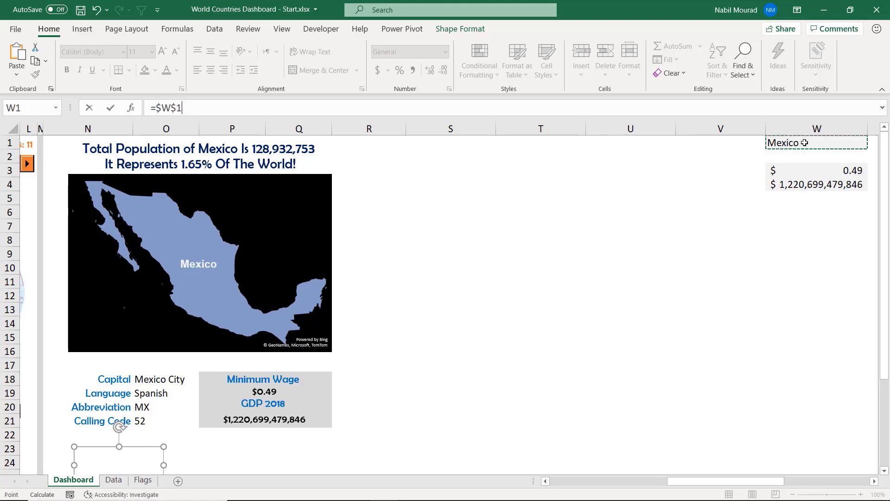
pyautogui.press('Return')
# Step: Copy the formatting of the Statistics and Insights title onto the text box linked to W1 and nudge the box slightly sideways
pyautogui.hscroll(-3, 610, 433)
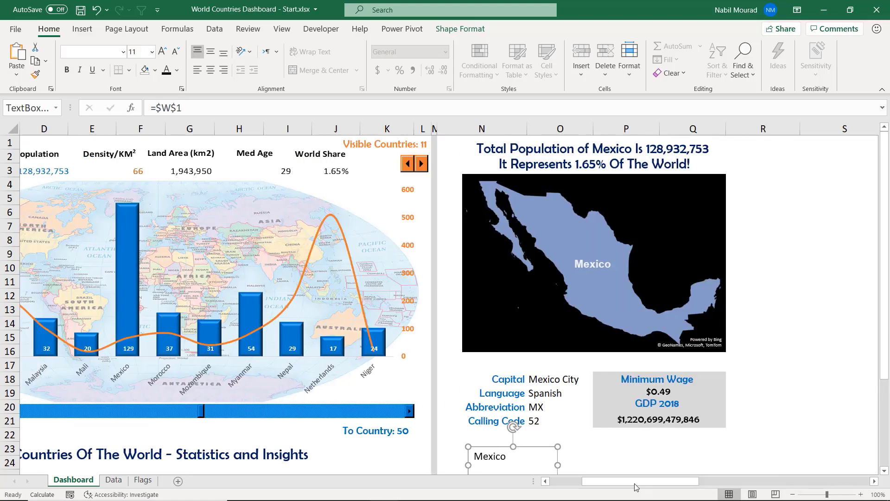
pyautogui.scroll(-1, 611, 433)
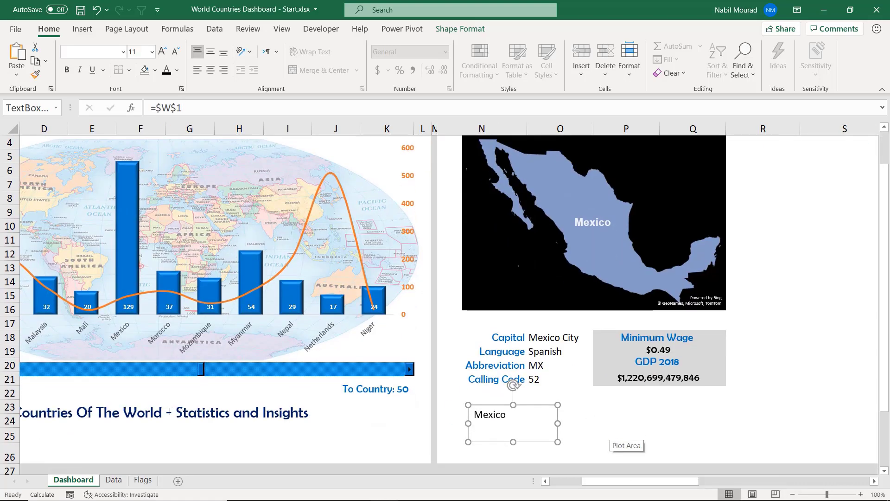
pyautogui.click(233, 412)
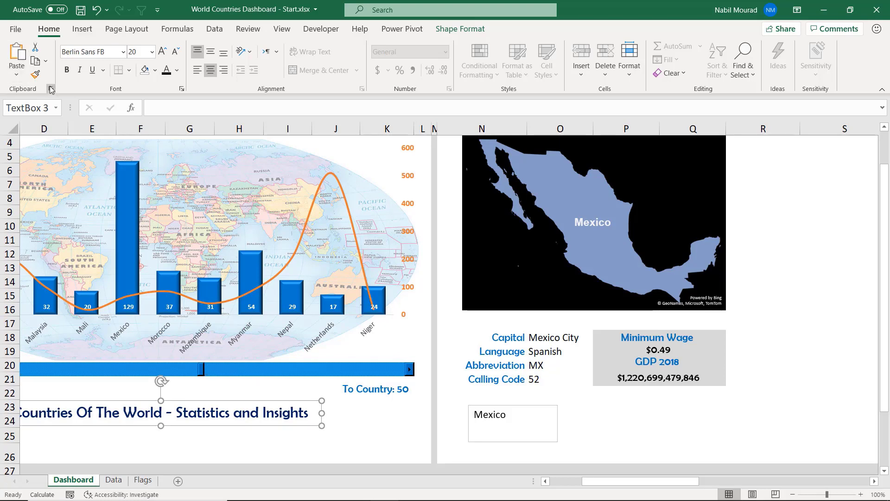
pyautogui.click(39, 77)
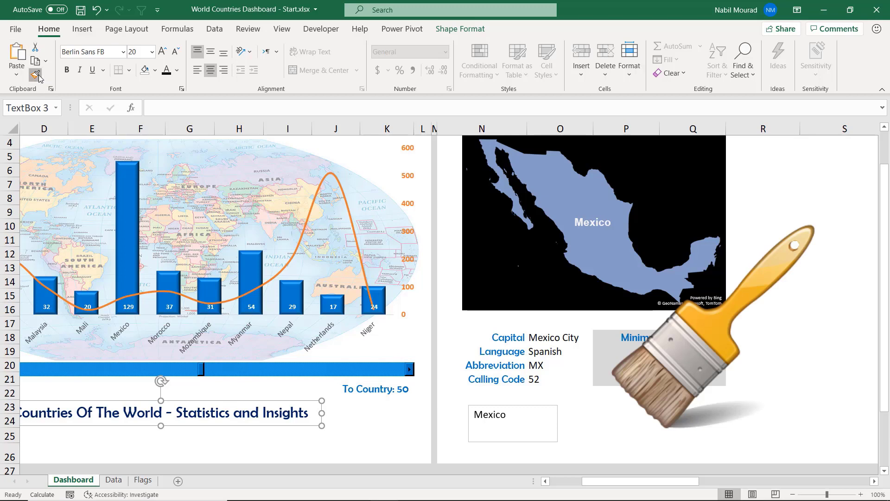
pyautogui.click(507, 410)
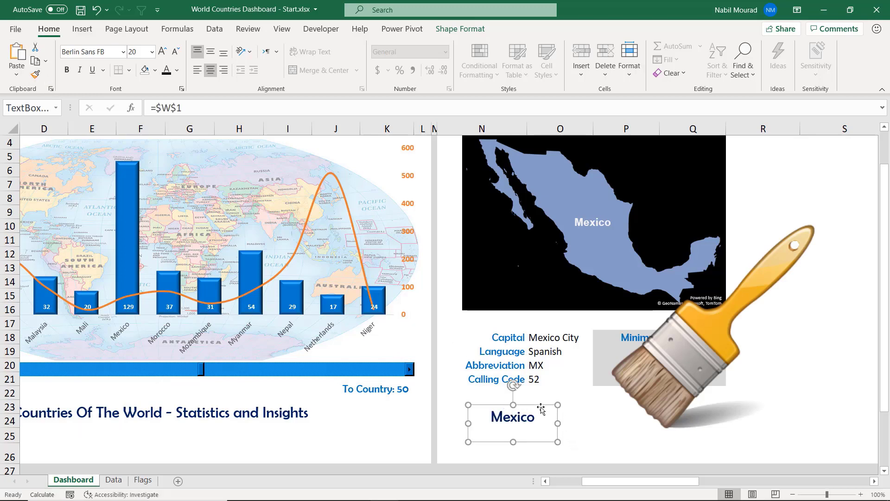
pyautogui.moveTo(540, 407); pyautogui.dragTo(548, 405)
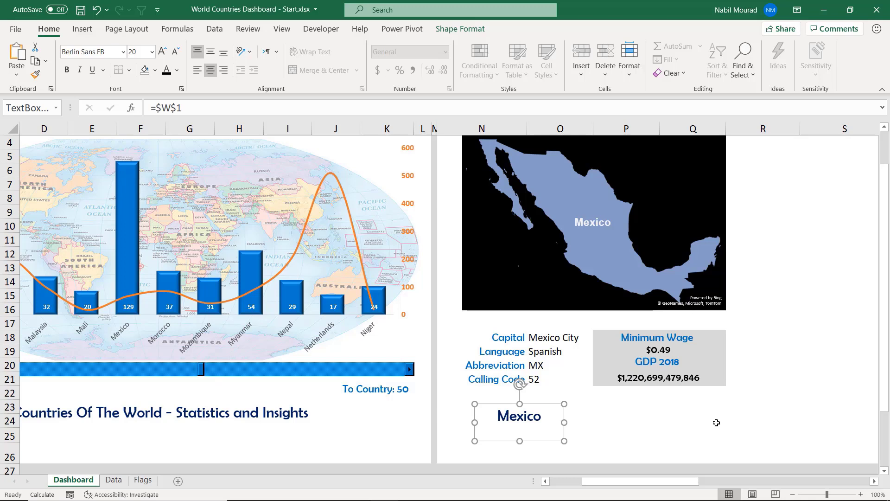
pyautogui.click(783, 408)
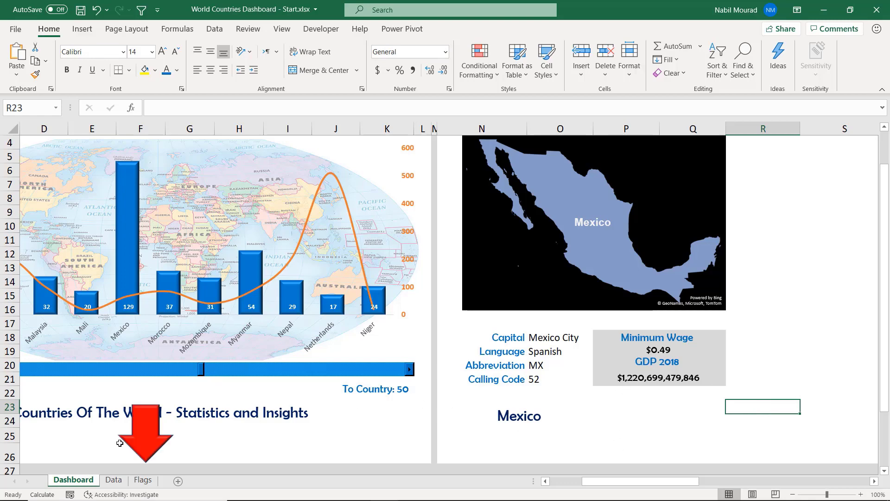
# Step: Examine on the Flags sheet how the flag pictures sit over the column B cells beside their country names
pyautogui.click(145, 481)
pyautogui.scroll(9, 199, 358)
pyautogui.scroll(17, 199, 358)
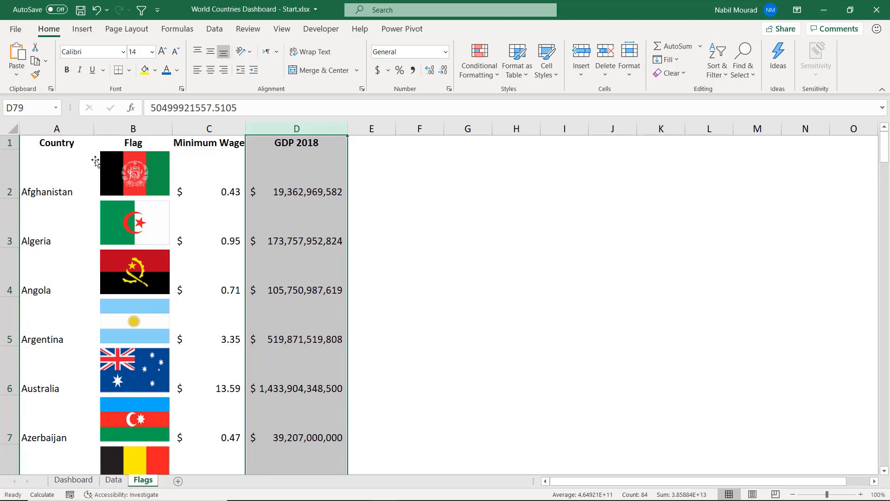
pyautogui.click(153, 188)
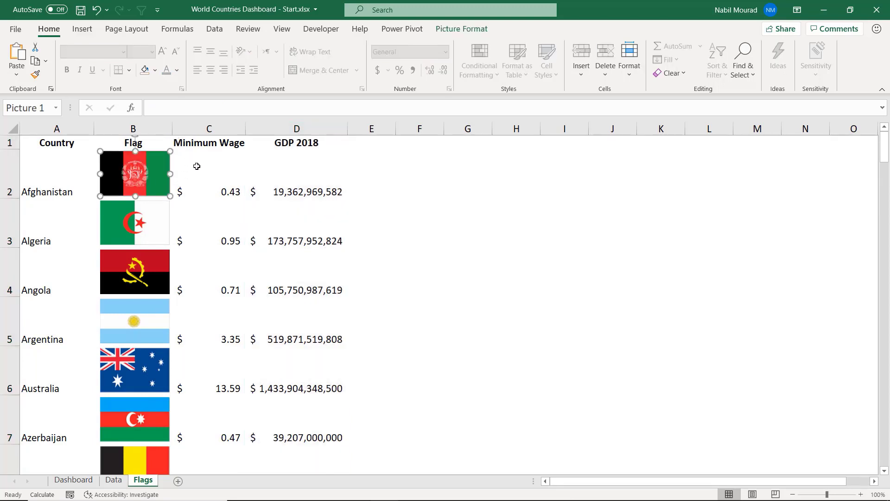
pyautogui.click(49, 160)
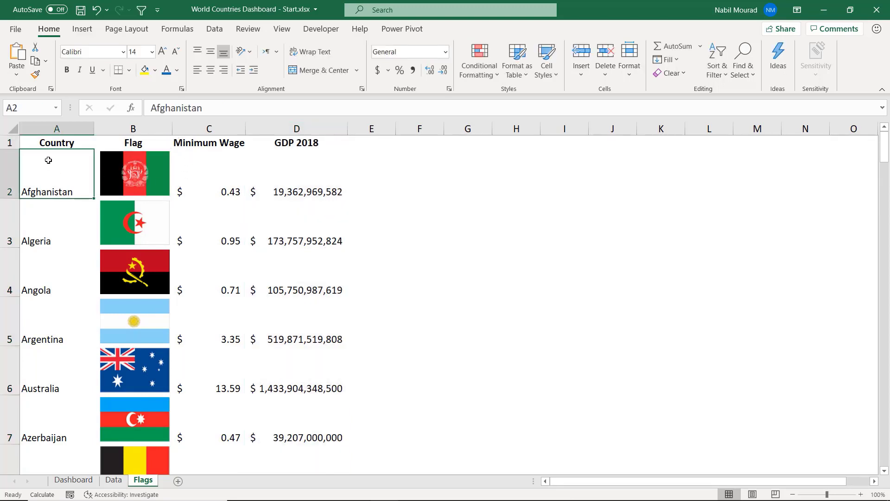
pyautogui.press('Right')
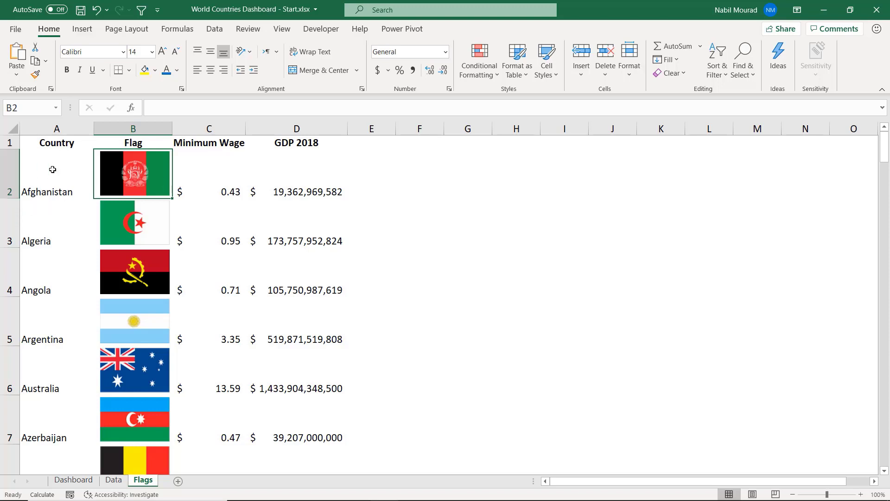
pyautogui.click(52, 170)
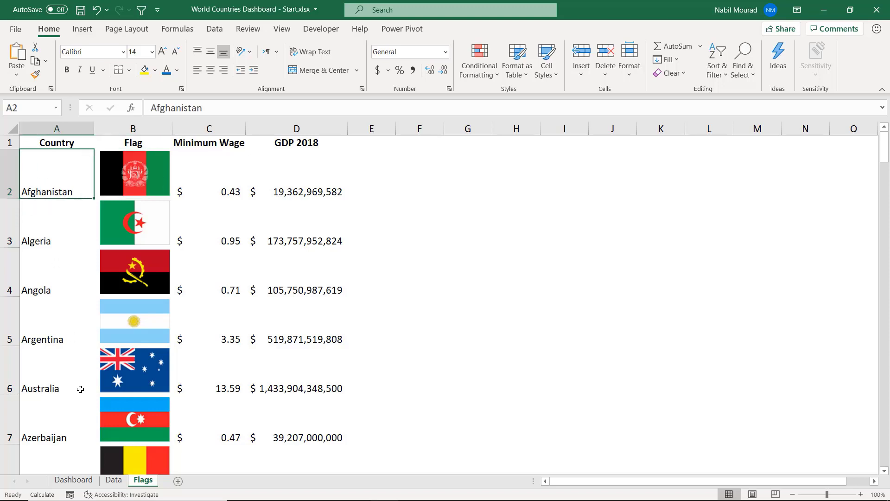
pyautogui.scroll(-2, 119, 358)
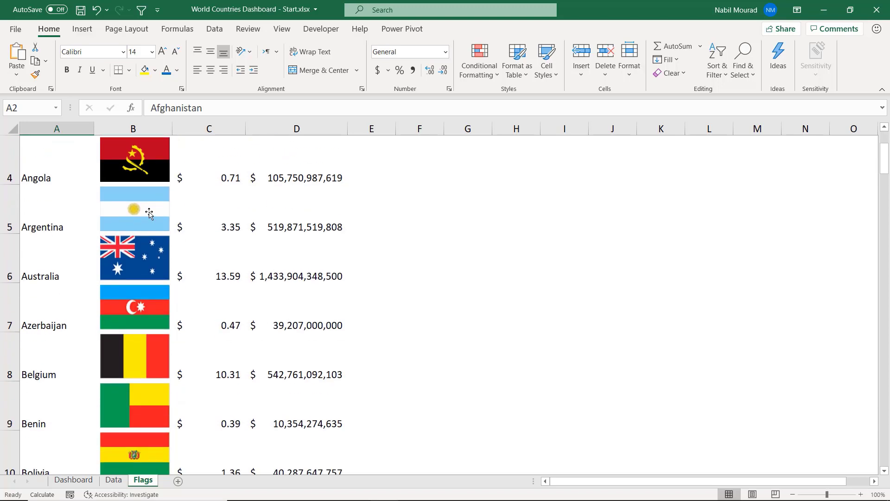
pyautogui.click(54, 218)
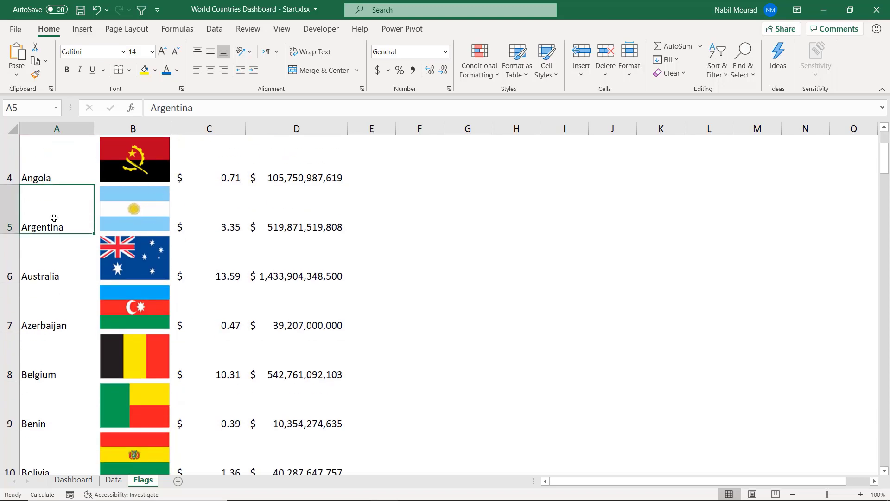
pyautogui.press('Right')
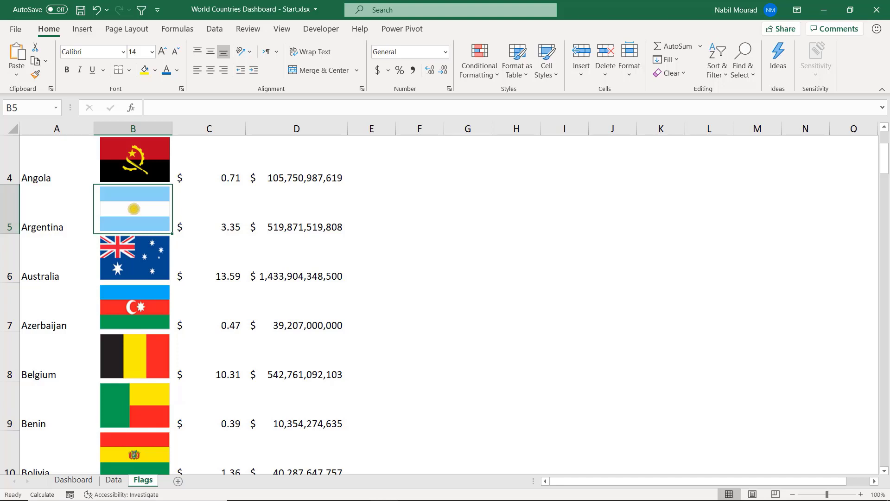
pyautogui.scroll(1, 51, 241)
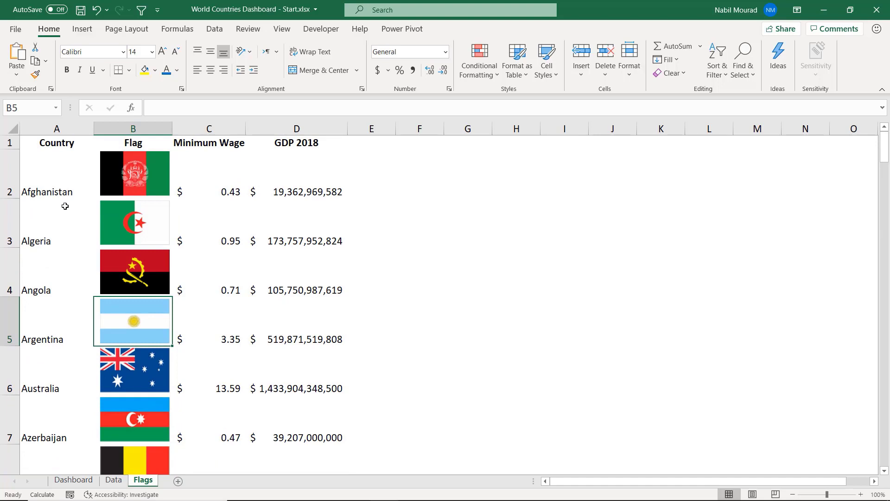
# Step: Create names for the flag cells from the left column of the range A2:B84 on the Flags sheet
pyautogui.click(58, 176)
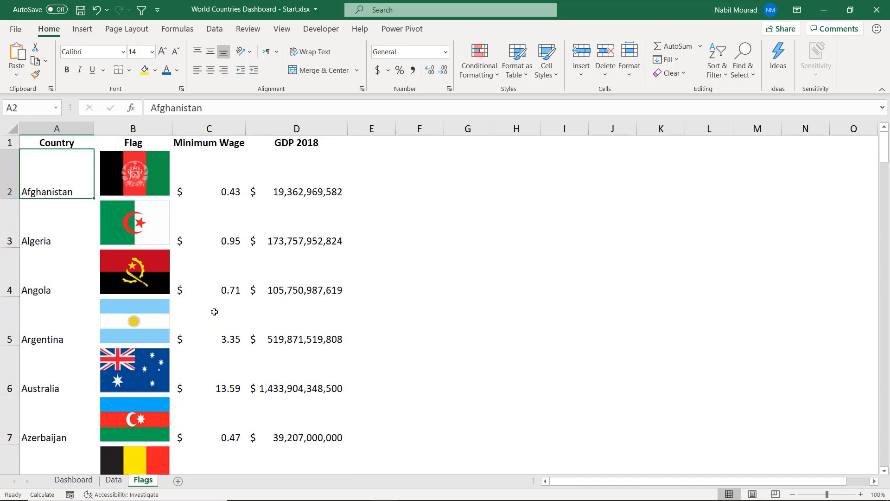
pyautogui.press('shift')
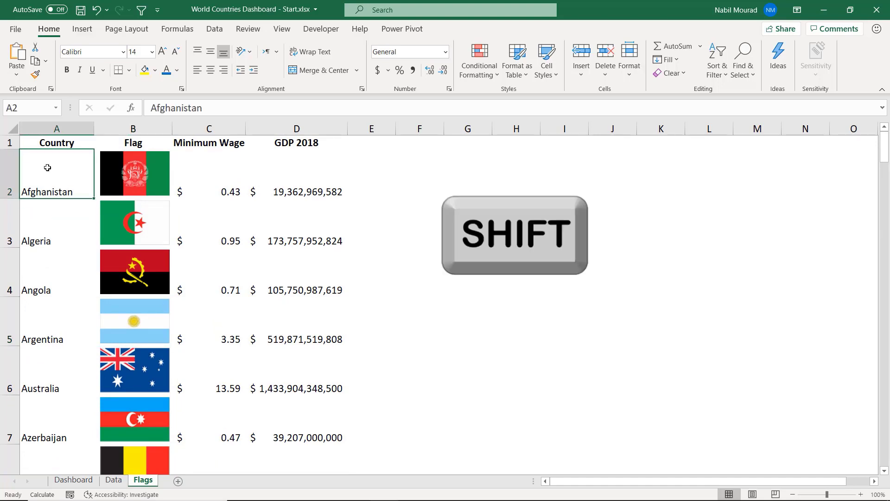
pyautogui.hotkey('shift', 'Right')
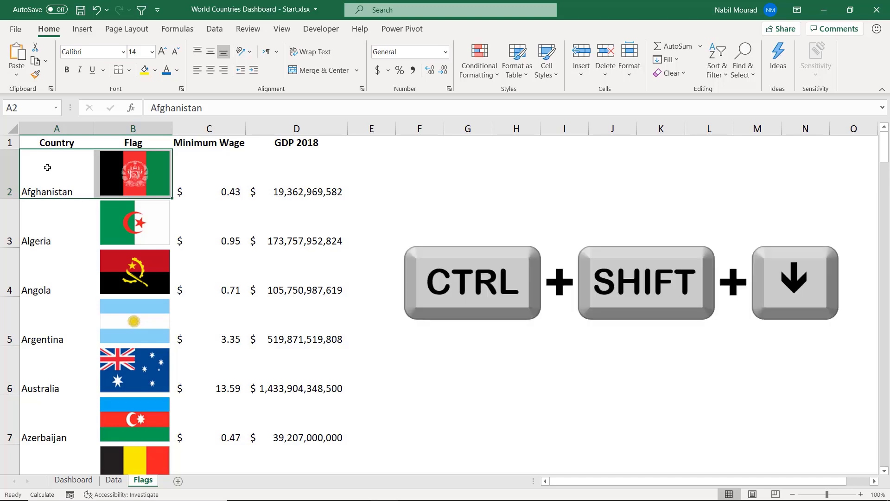
pyautogui.hotkey('ctrl', 'shift', 'Down')
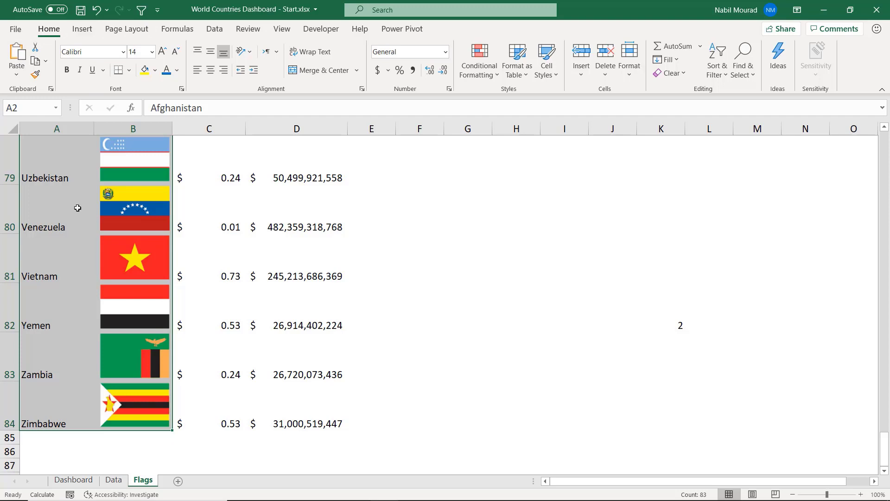
pyautogui.scroll(5, 78, 208)
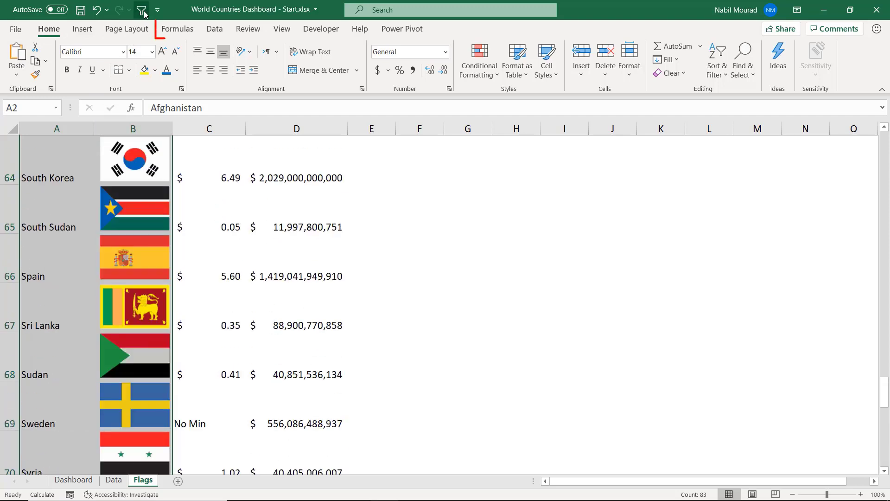
pyautogui.click(165, 27)
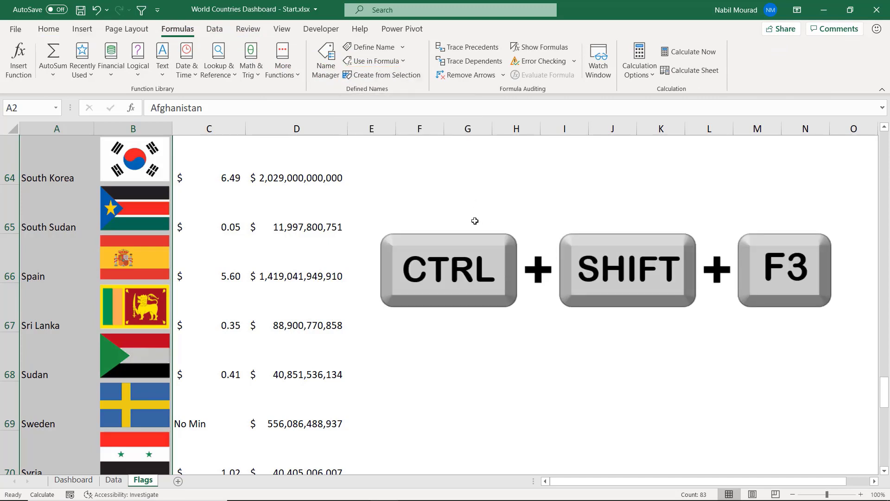
pyautogui.hotkey('ctrl', 'shift', 'F3')
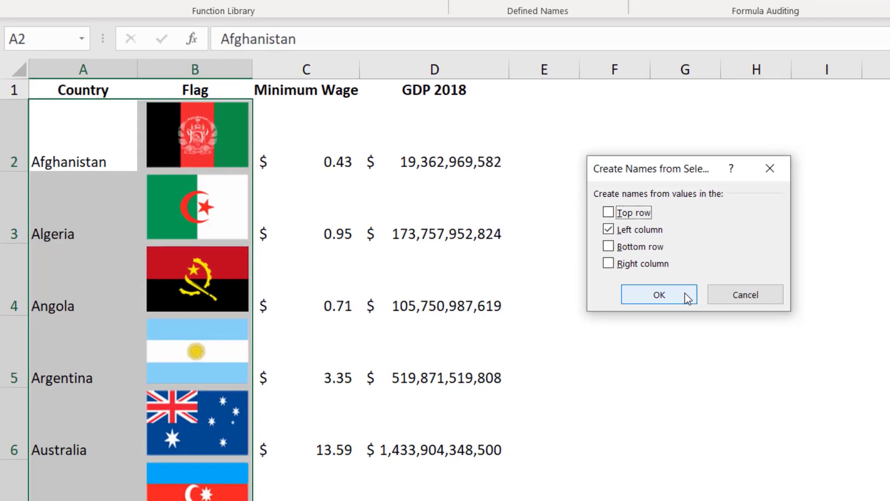
pyautogui.click(717, 283)
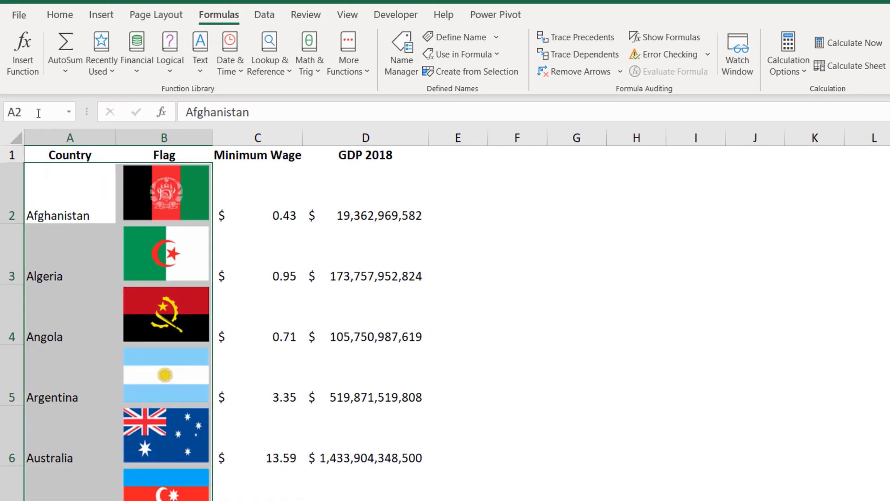
# Step: Go to the cell named Canada on the Flags sheet and copy the flag picture lying over it
pyautogui.click(68, 112)
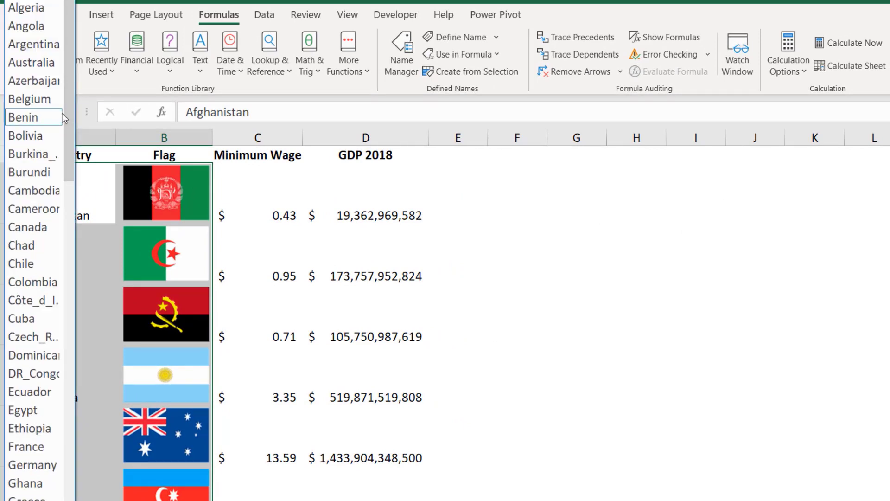
pyautogui.click(44, 227)
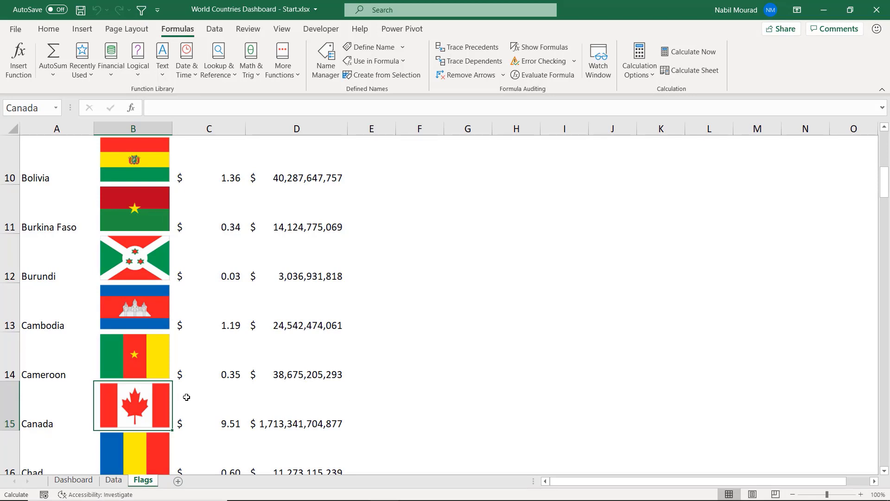
pyautogui.click(157, 399)
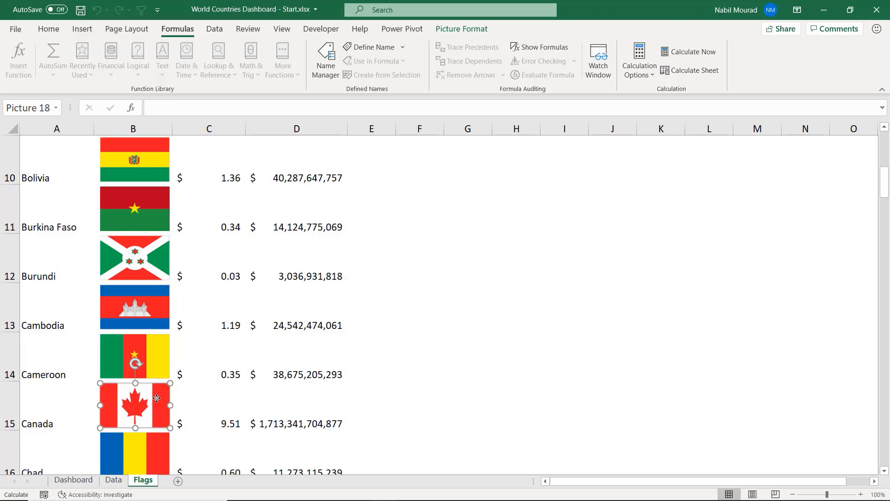
pyautogui.hotkey('ctrl', 'c')
# Step: Paste the Canada flag at P23 on the Dashboard sheet and centre it below the GDP 2018 box
pyautogui.click(83, 483)
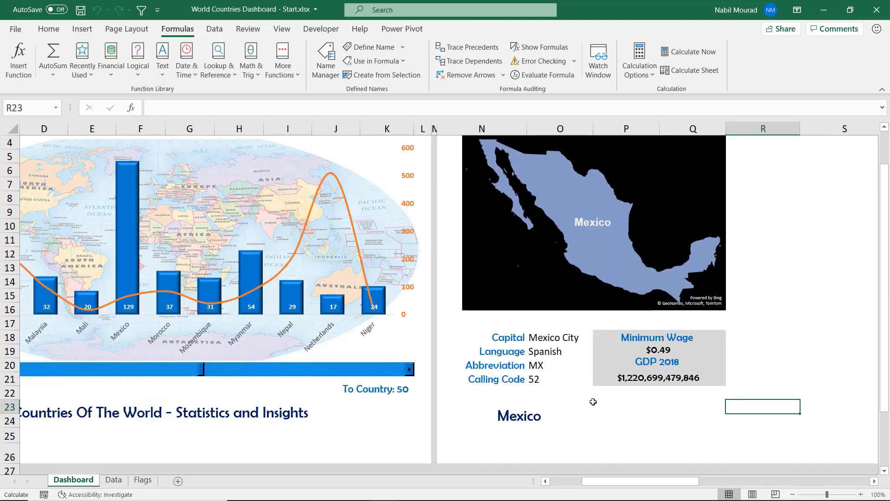
pyautogui.click(604, 408)
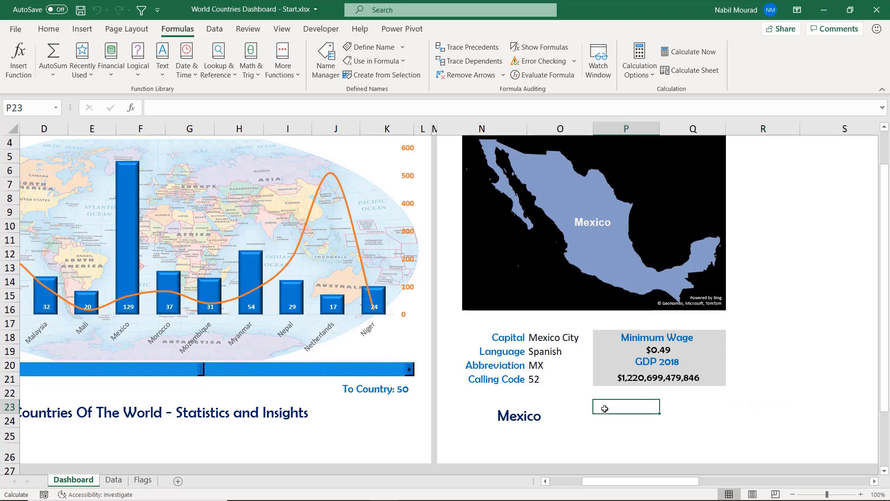
pyautogui.hotkey('ctrl', 'v')
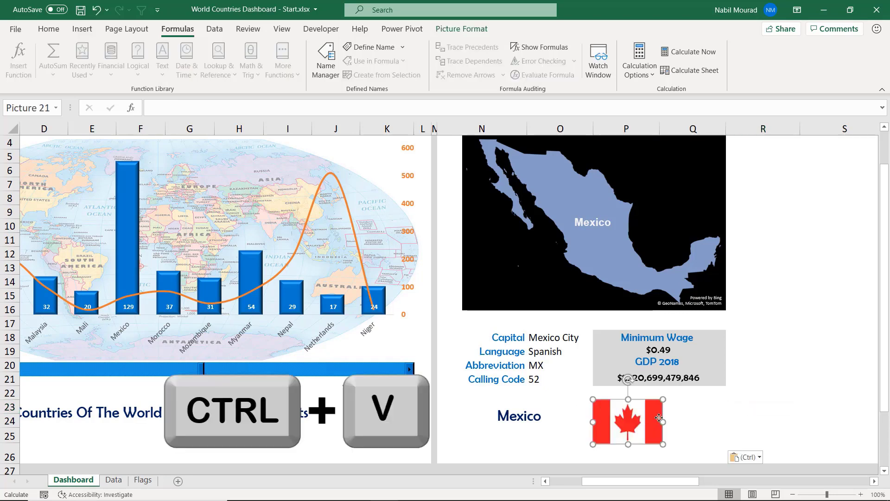
pyautogui.moveTo(659, 418); pyautogui.dragTo(688, 416)
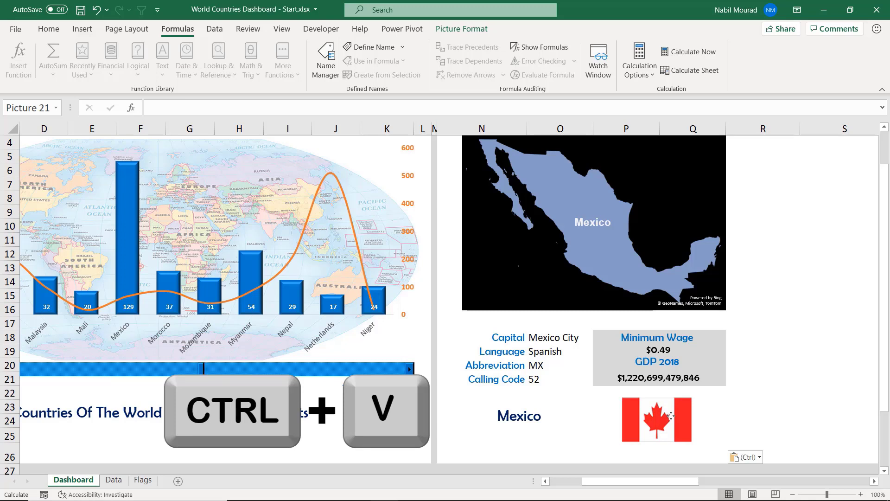
pyautogui.click(671, 416)
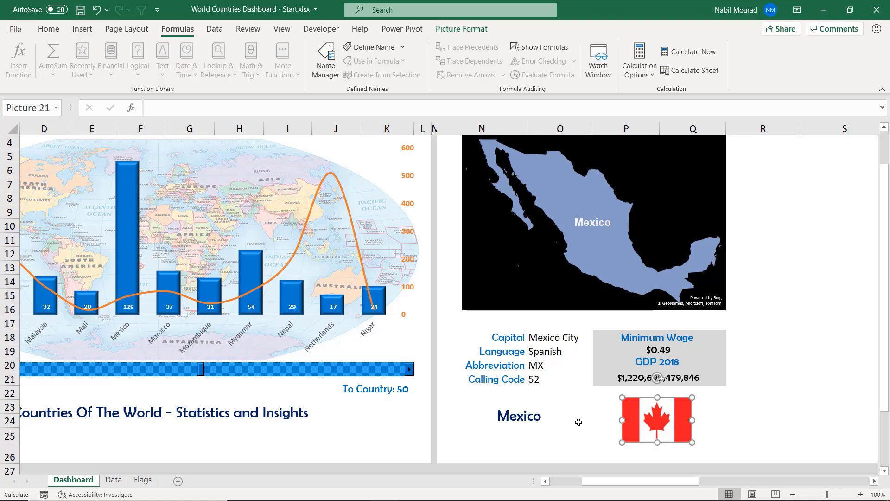
pyautogui.click(706, 419)
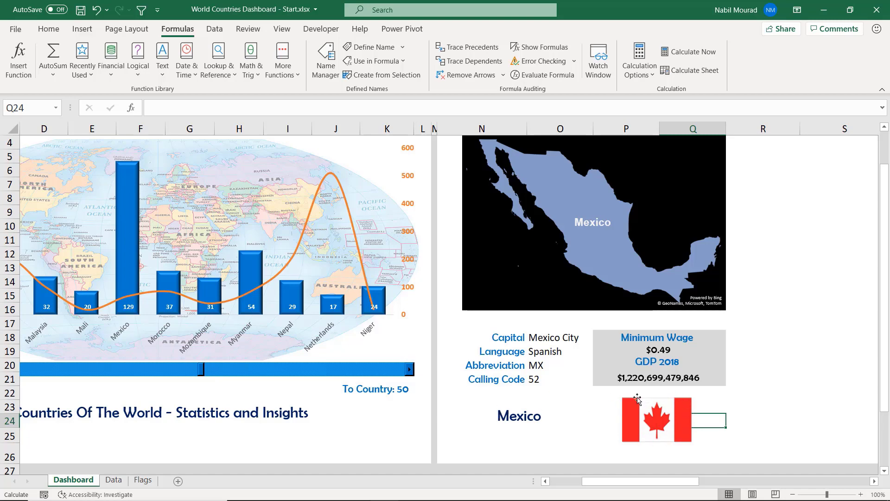
# Step: Define a workbook-scoped name Myflag for the selected country's flag, referring to =Indirect(Dashboard!$W$1)
pyautogui.scroll(1, 6, 211)
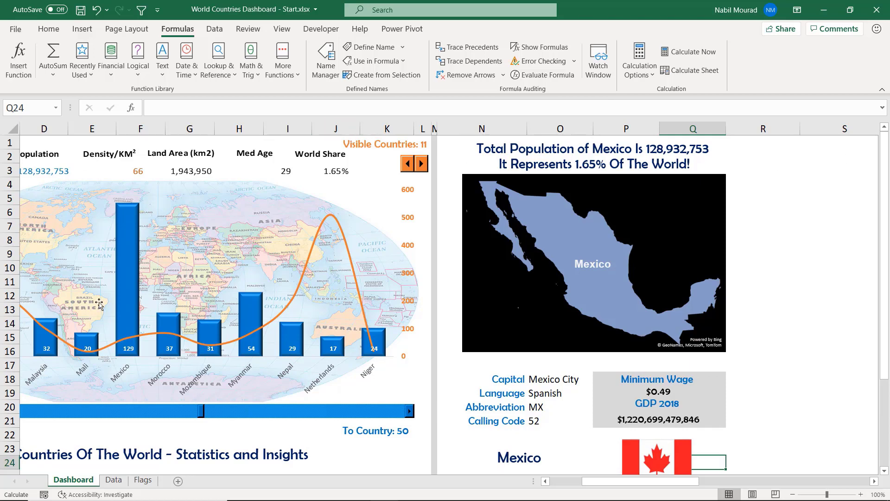
pyautogui.click(673, 446)
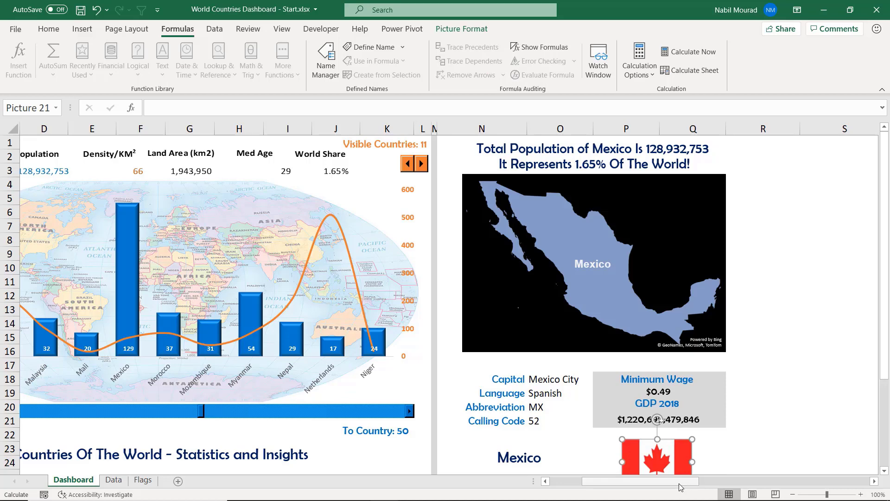
pyautogui.moveTo(680, 486); pyautogui.dragTo(712, 485)
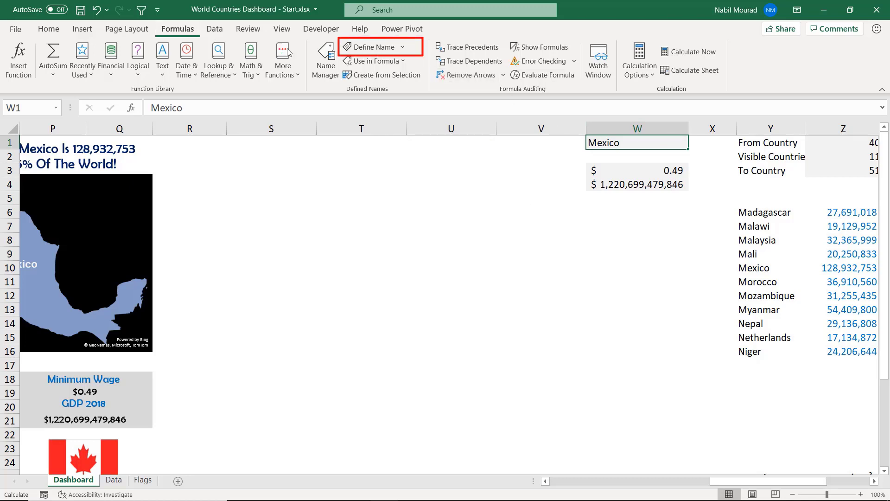
pyautogui.click(374, 48)
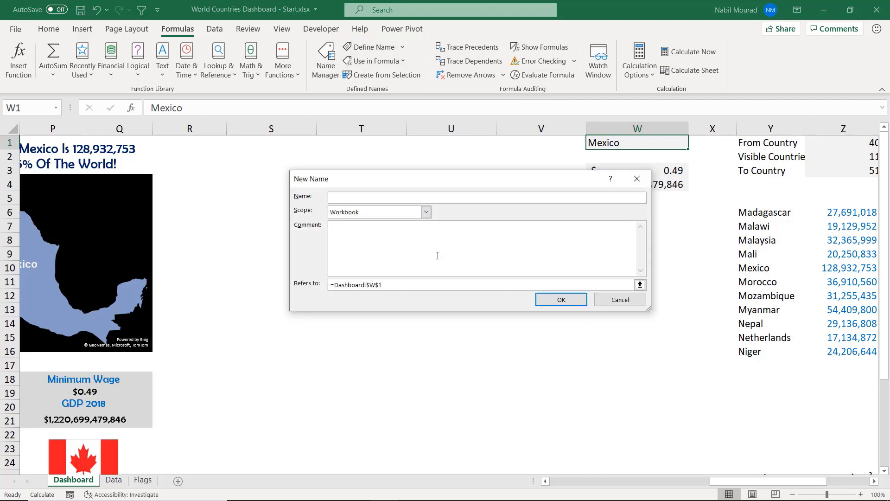
pyautogui.write('Myflag')
pyautogui.click(330, 285)
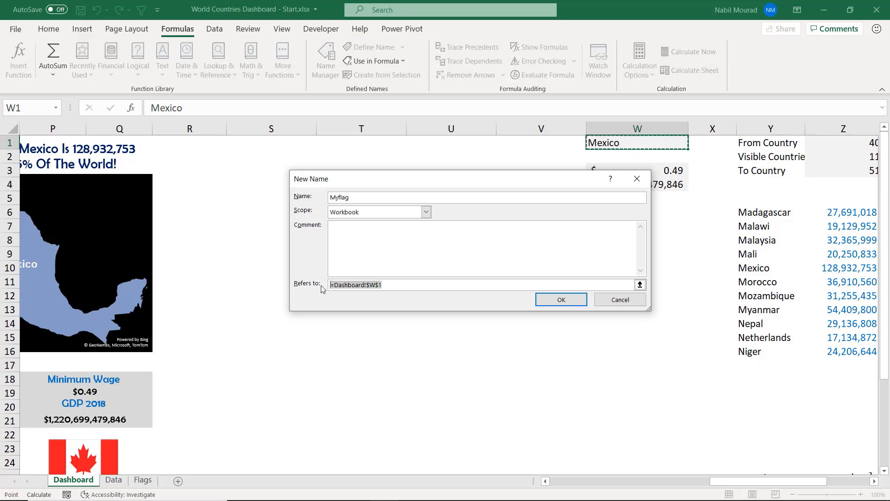
pyautogui.press('BackSpace')
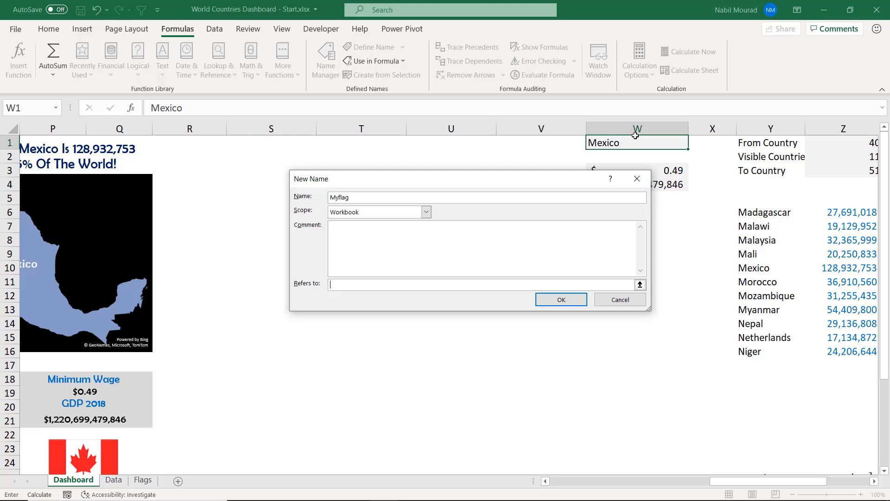
pyautogui.write('=')
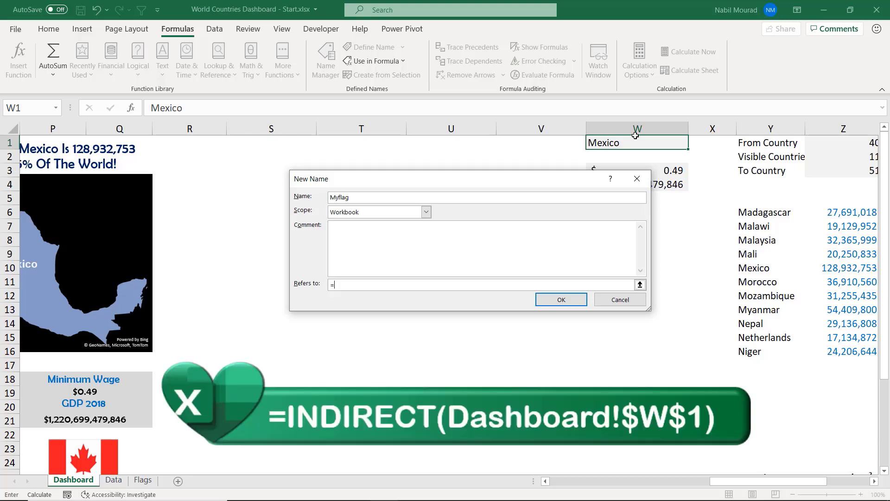
pyautogui.write('Indirect(')
pyautogui.click(627, 143)
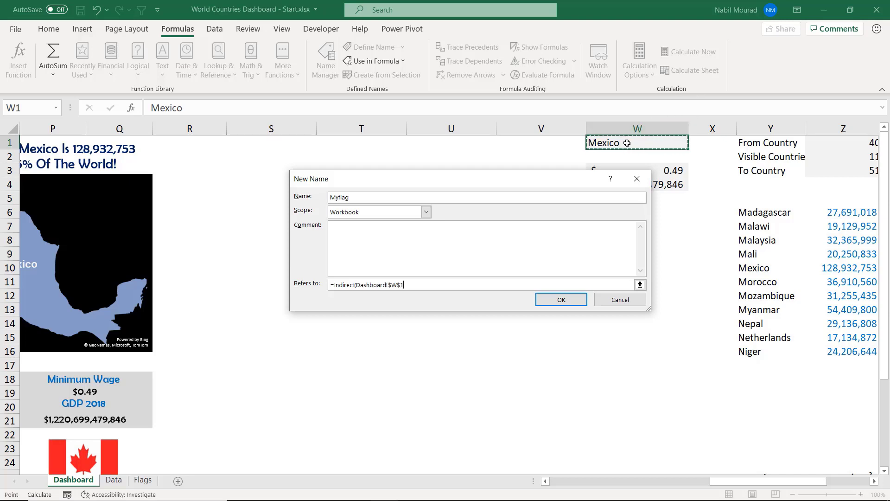
pyautogui.write(')')
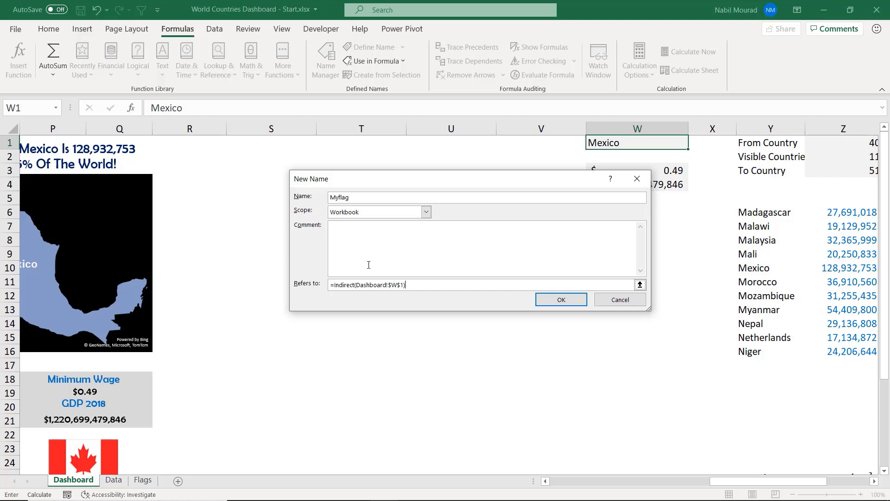
pyautogui.click(562, 299)
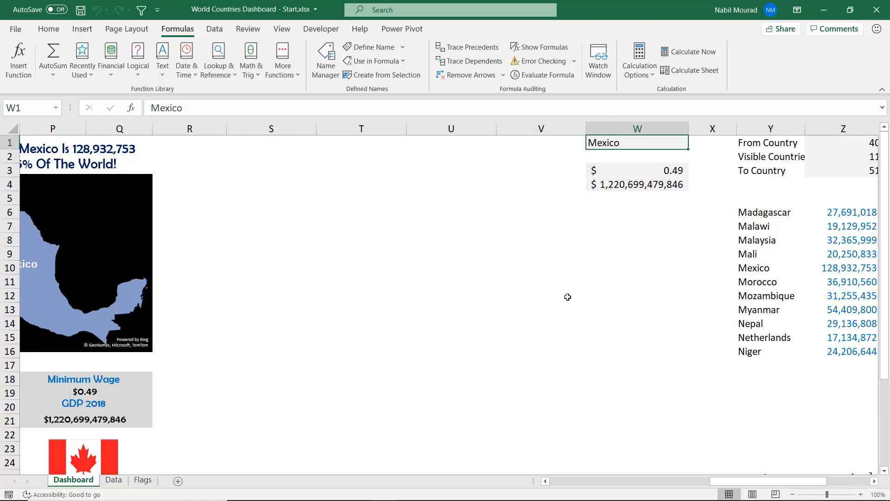
# Step: Link the pasted flag picture below the GDP 2018 box to the name with the formula =Myflag
pyautogui.moveTo(747, 483); pyautogui.dragTo(589, 485)
pyautogui.click(813, 440)
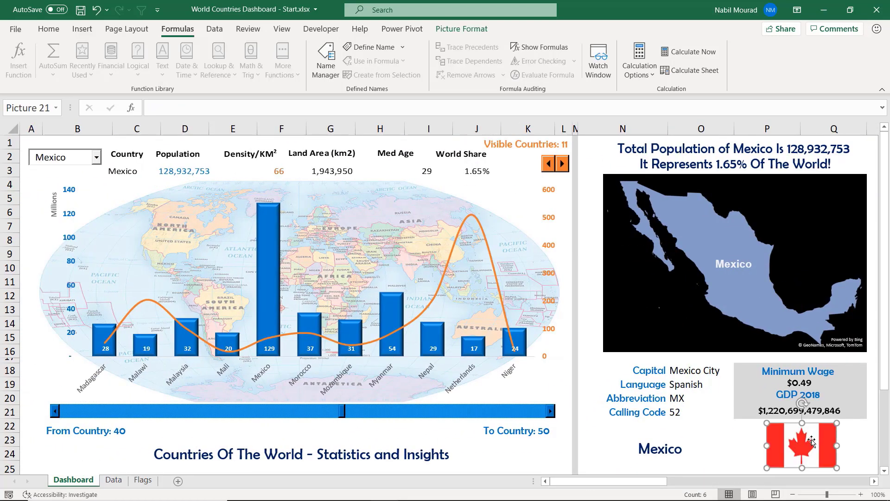
pyautogui.press('F2')
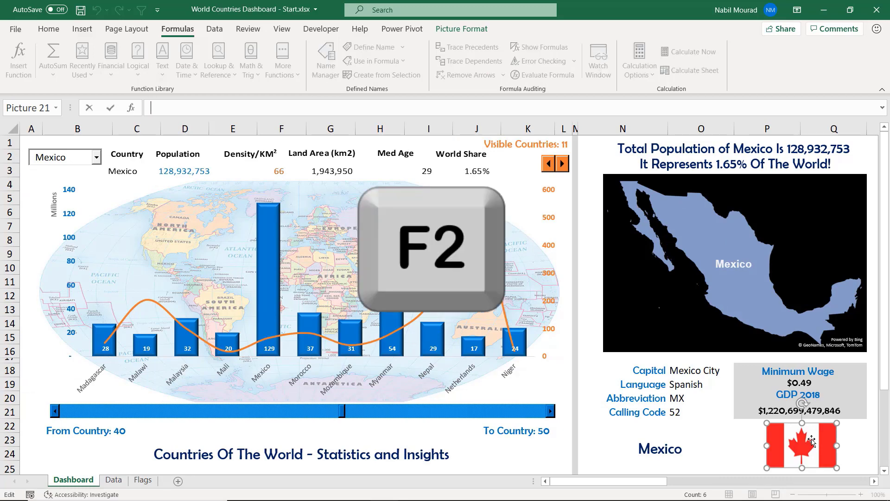
pyautogui.write('=')
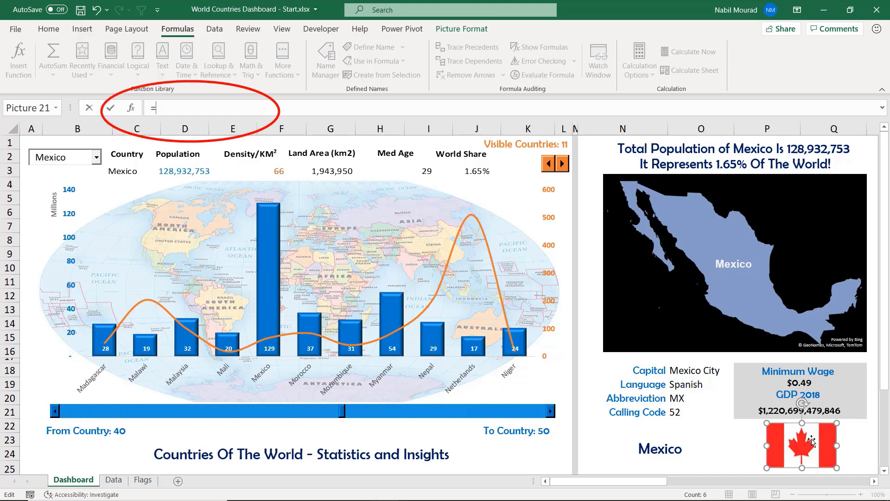
pyautogui.write('My')
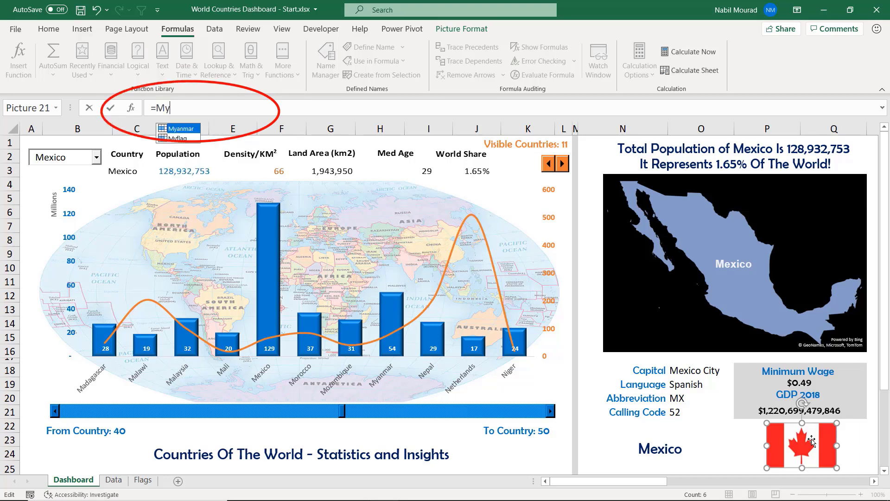
pyautogui.press('Down')
pyautogui.press('Tab')
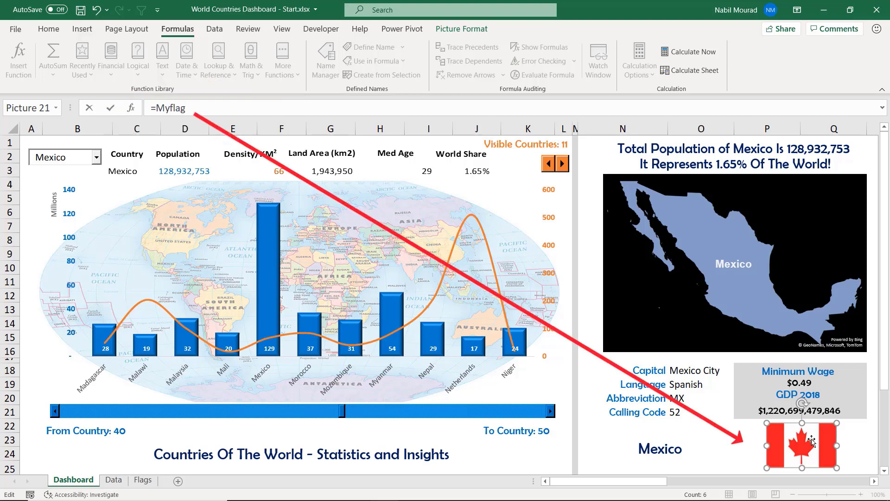
pyautogui.press('Return')
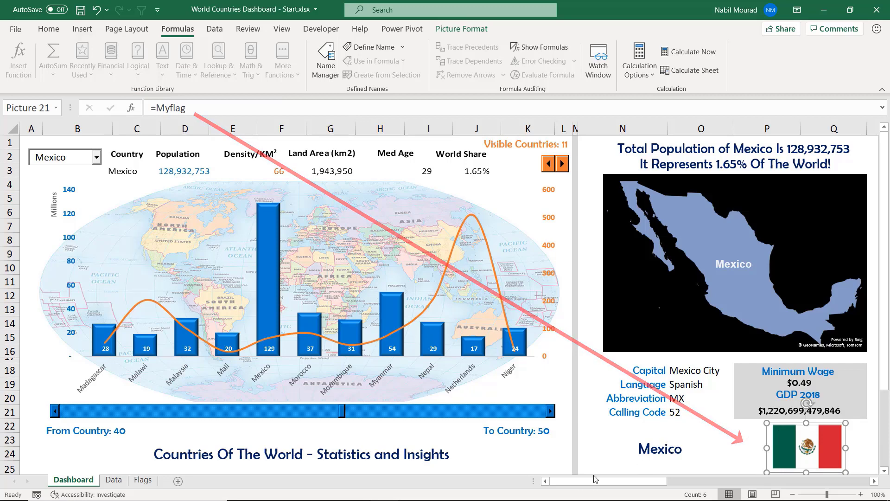
# Step: Choose Morocco in the country combo box to test the linked flag, map and country details
pyautogui.click(321, 28)
pyautogui.click(31, 142)
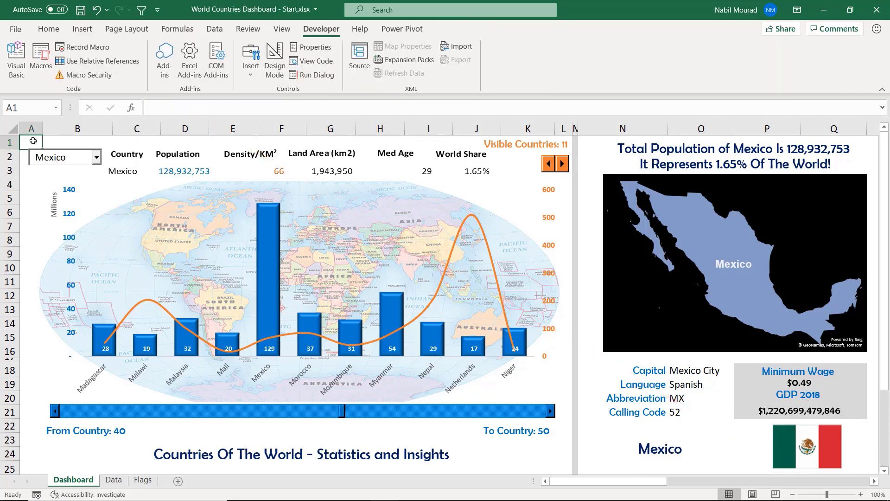
pyautogui.click(97, 161)
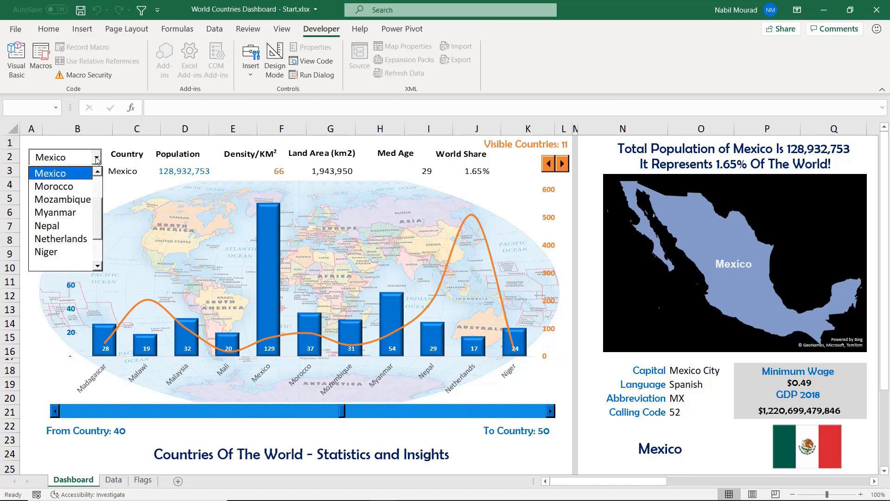
pyautogui.click(70, 188)
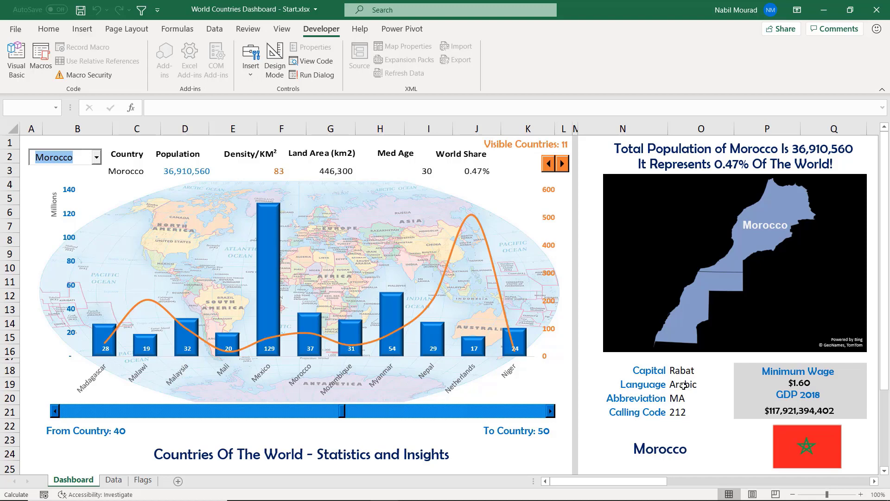
# Step: Move the chart's country range back with the scroll bar until From Country is 30
pyautogui.click(56, 415)
pyautogui.click(56, 415)
pyautogui.click(56, 415)
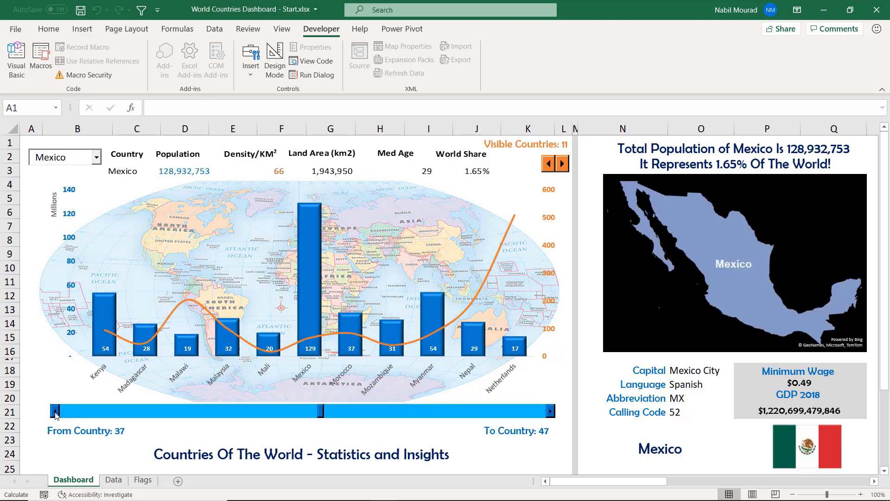
pyautogui.click(55, 414)
pyautogui.click(55, 415)
pyautogui.click(56, 414)
pyautogui.click(55, 415)
pyautogui.click(56, 414)
pyautogui.click(56, 415)
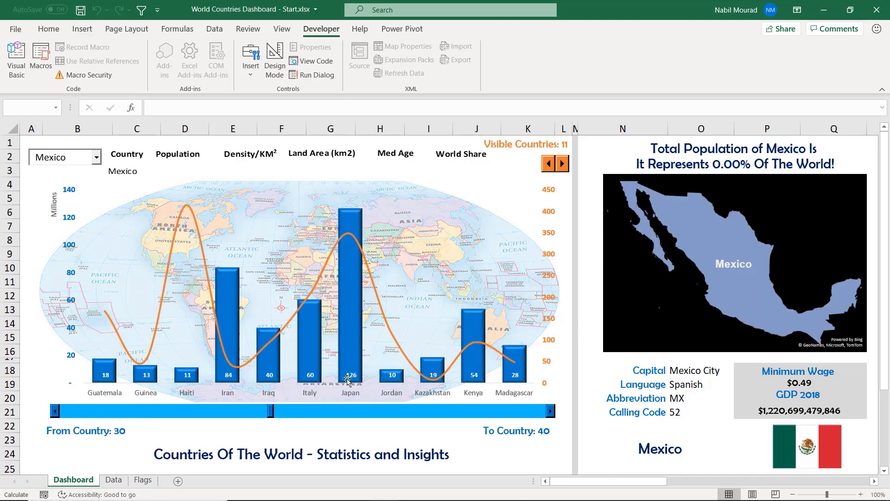
# Step: Test the country combo box with Japan and finish with Italy selected
pyautogui.click(97, 158)
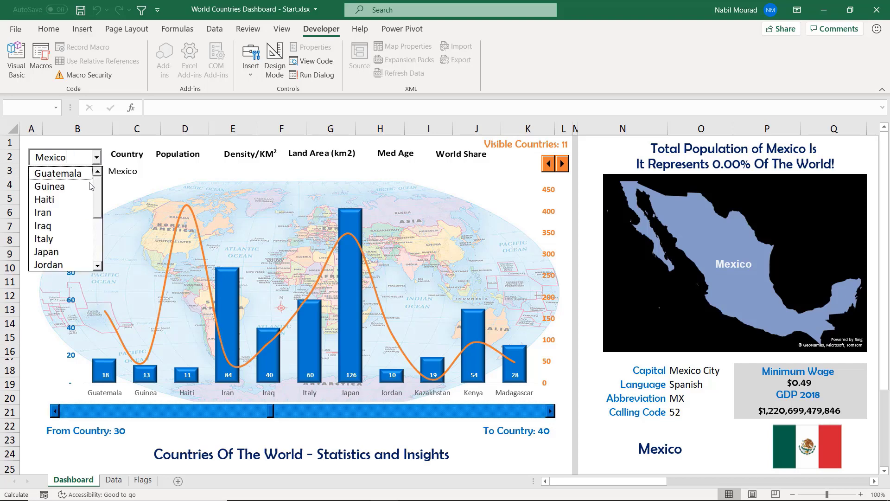
pyautogui.click(59, 252)
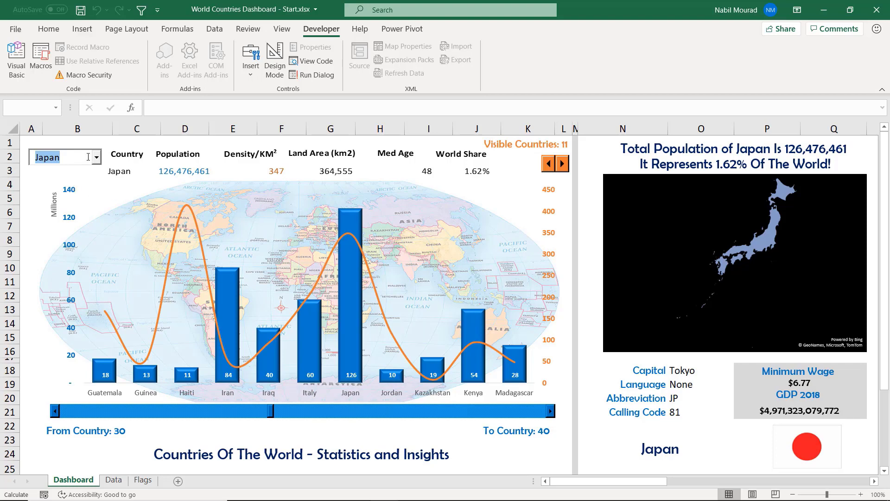
pyautogui.click(96, 158)
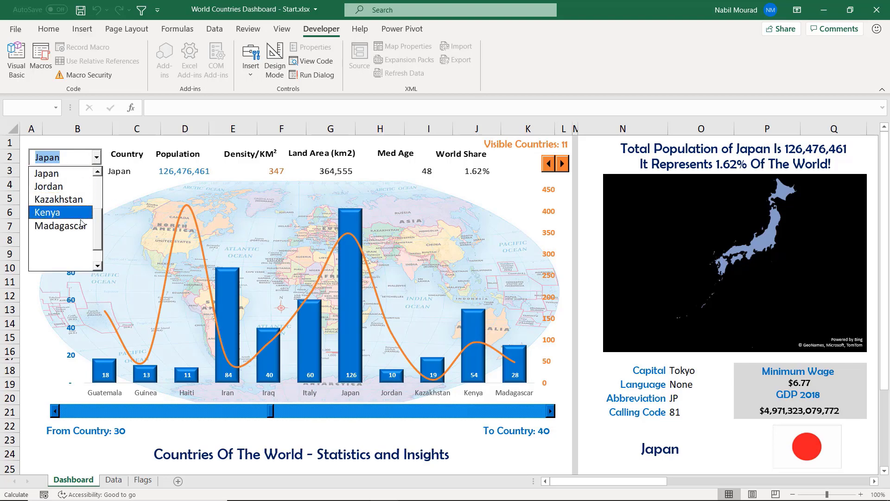
pyautogui.moveTo(97, 224); pyautogui.dragTo(97, 208)
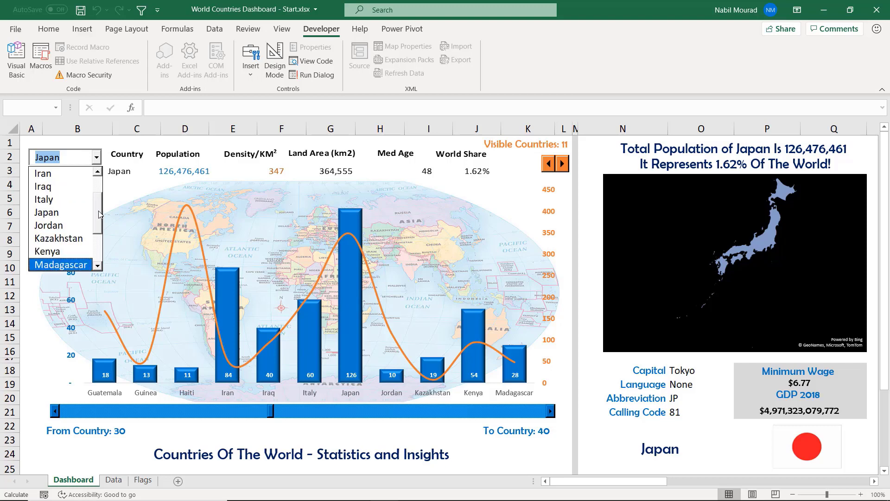
pyautogui.click(47, 199)
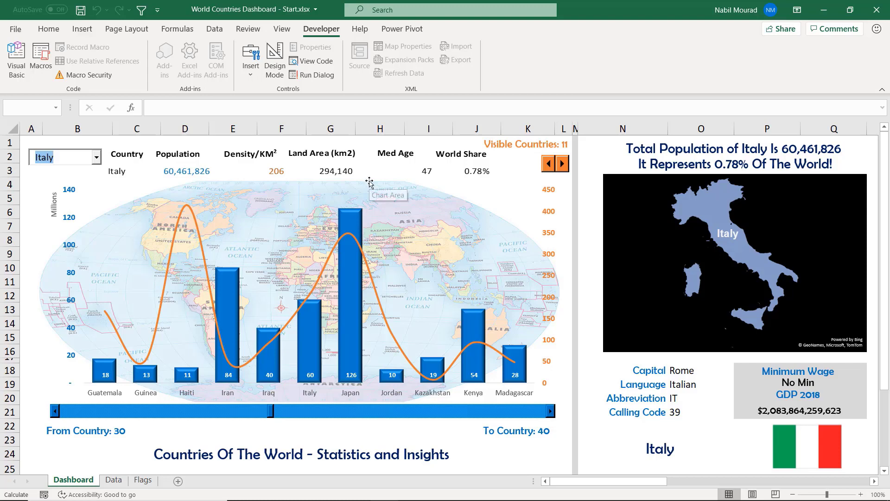
# Step: Test the visible countries spin control by lowering it to 9 and raising it to 12
pyautogui.click(549, 163)
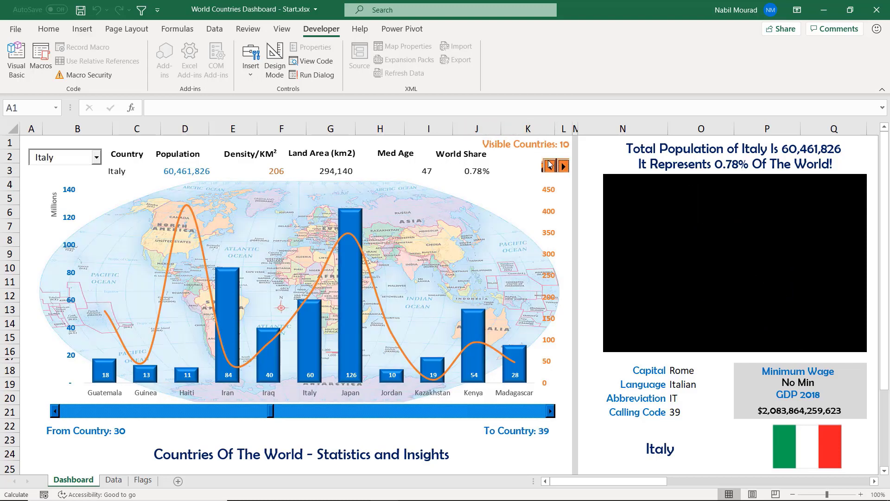
pyautogui.click(549, 163)
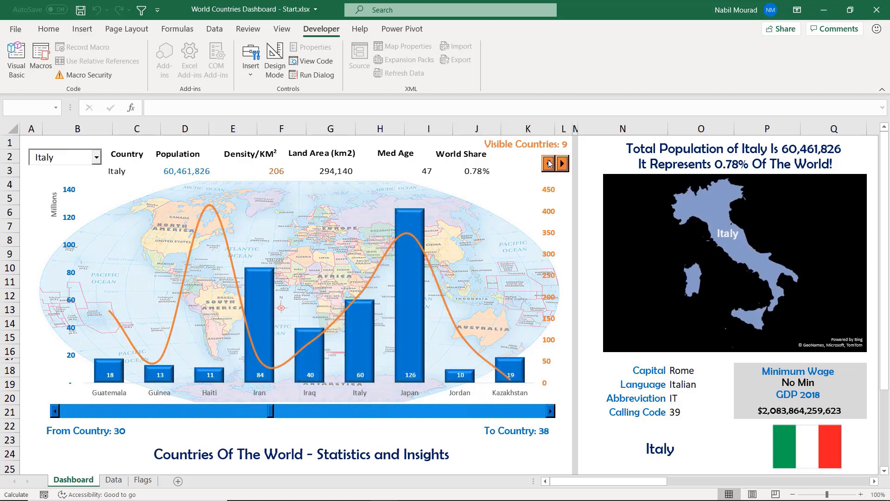
pyautogui.click(562, 163)
pyautogui.click(563, 163)
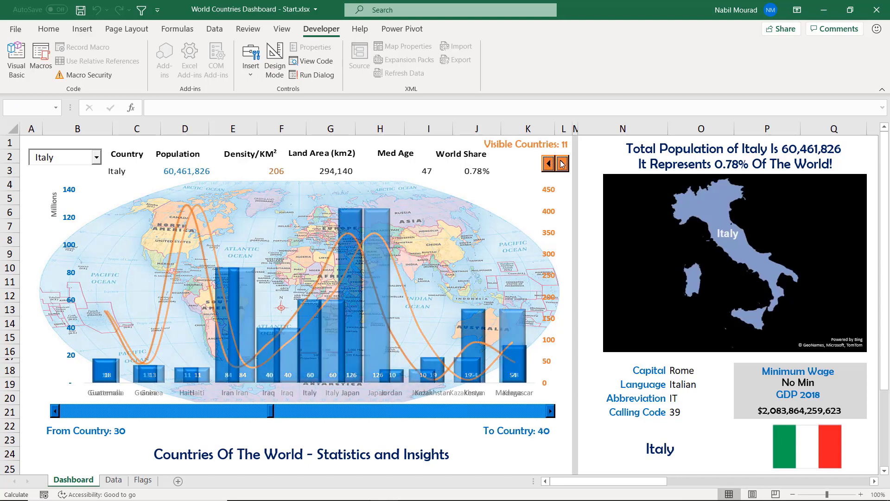
pyautogui.click(562, 164)
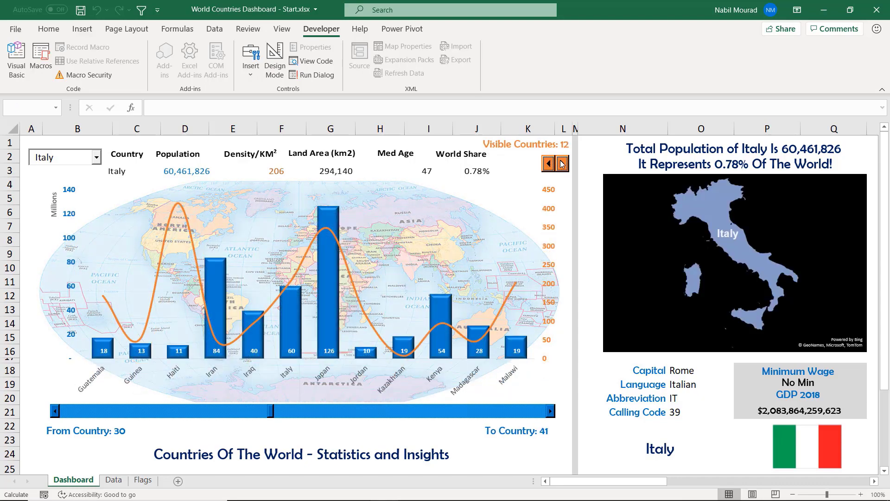